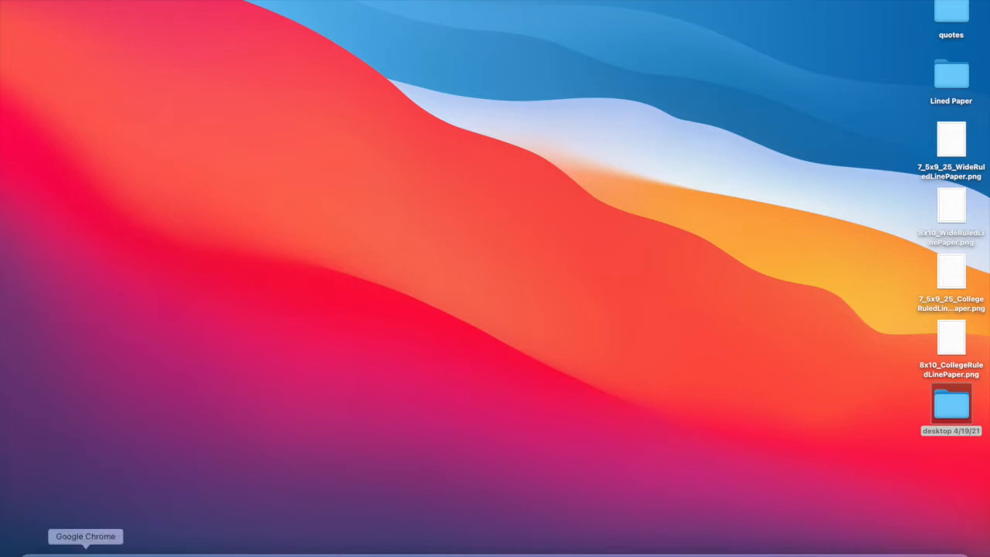
# Switch to Google Chrome and start a custom-size design in Canva.
pyautogui.click(85, 553)
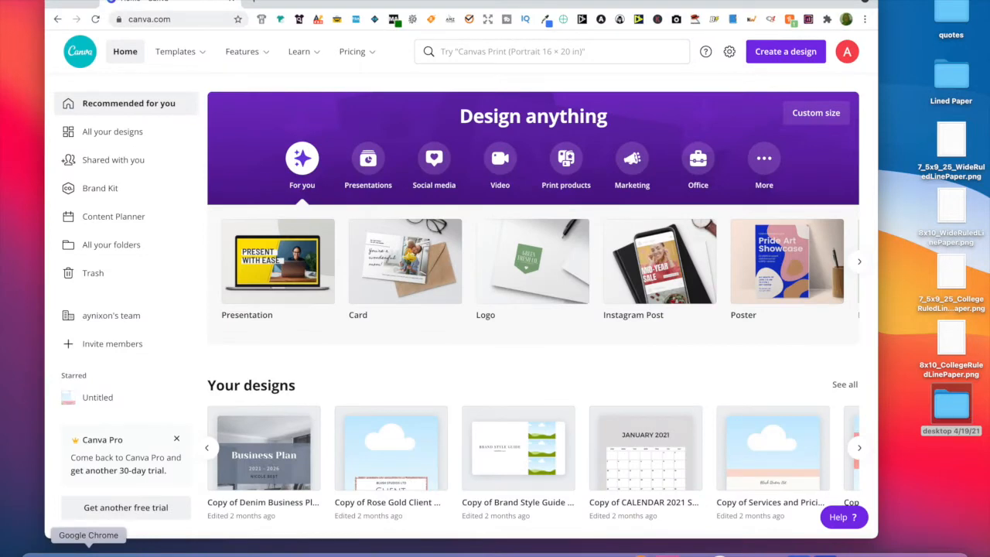
pyautogui.click(86, 2)
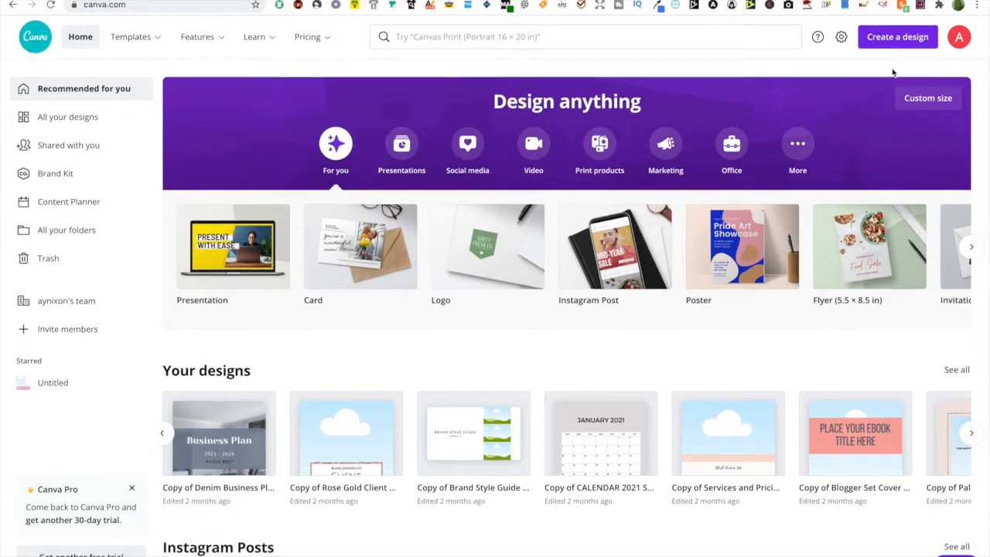
pyautogui.click(889, 40)
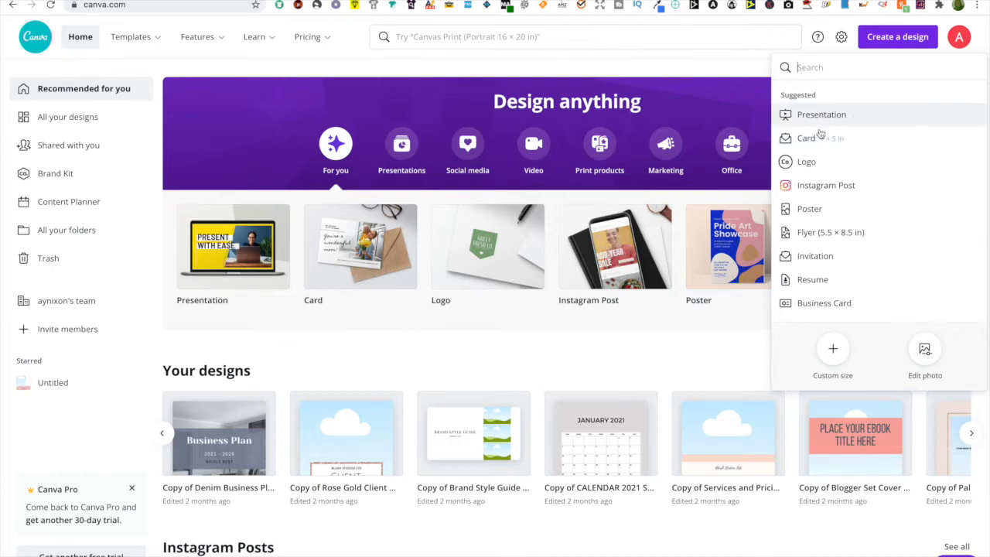
pyautogui.click(833, 355)
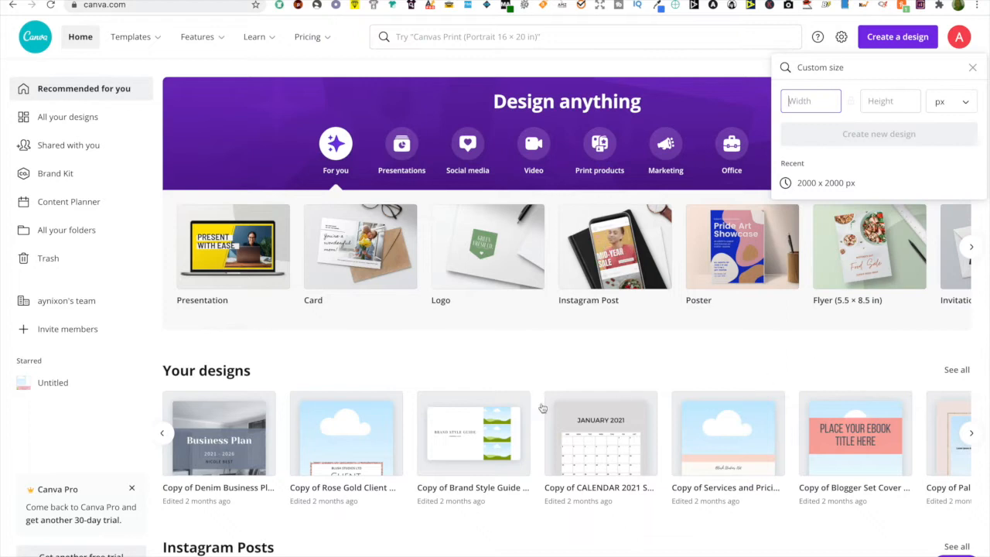
# Look up the notebook's interior page dimensions in the Notes app and return to Chrome.
pyautogui.moveTo(142, 554)
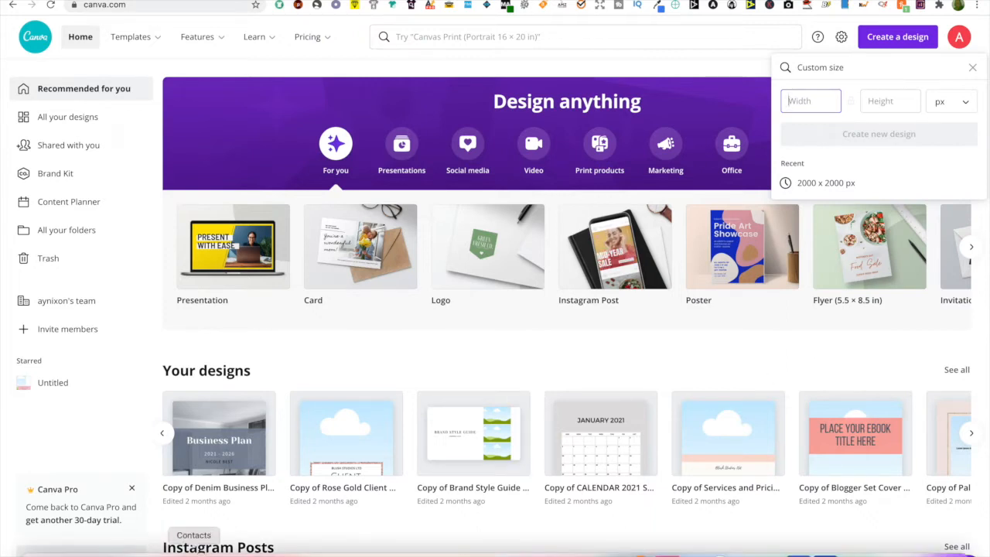
pyautogui.click(246, 553)
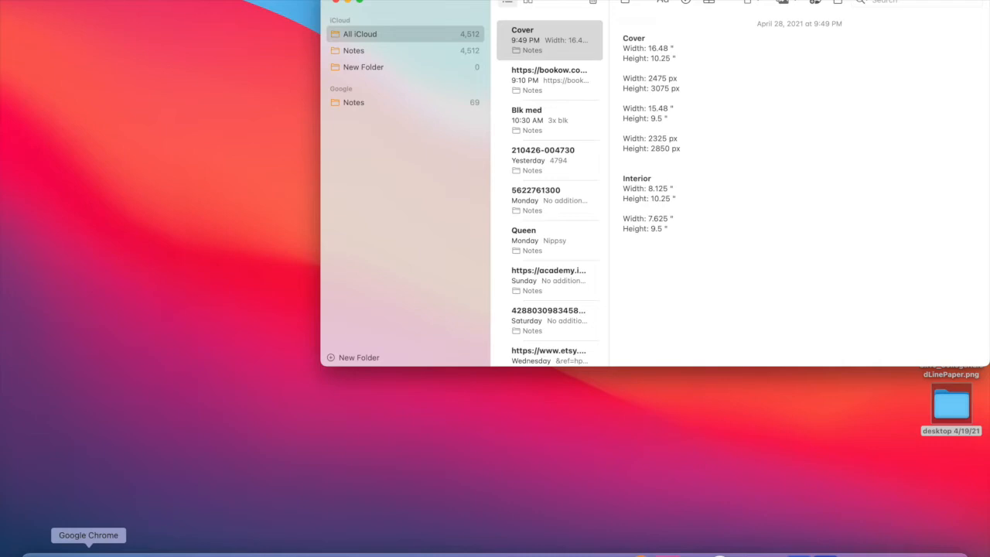
pyautogui.click(88, 552)
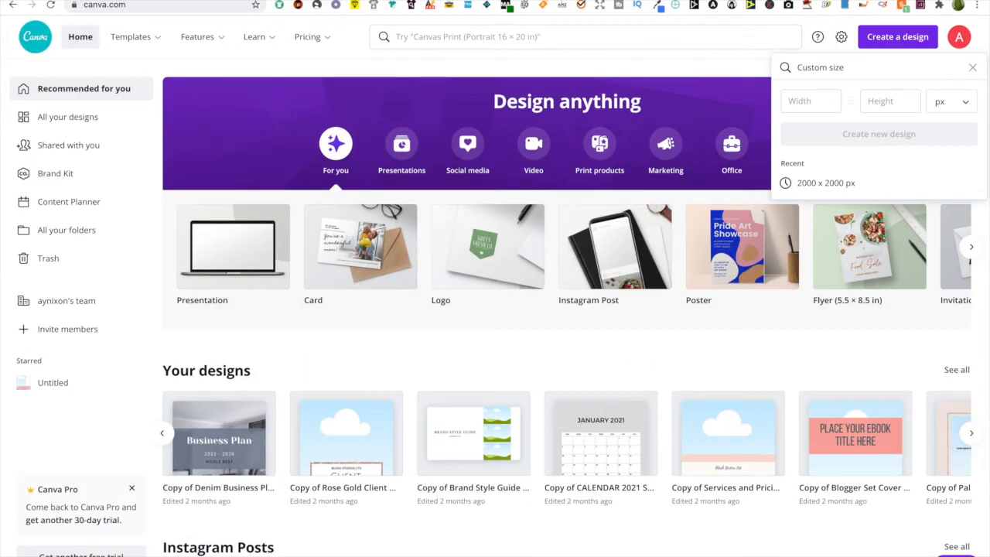
pyautogui.click(790, 103)
pyautogui.write('8.')
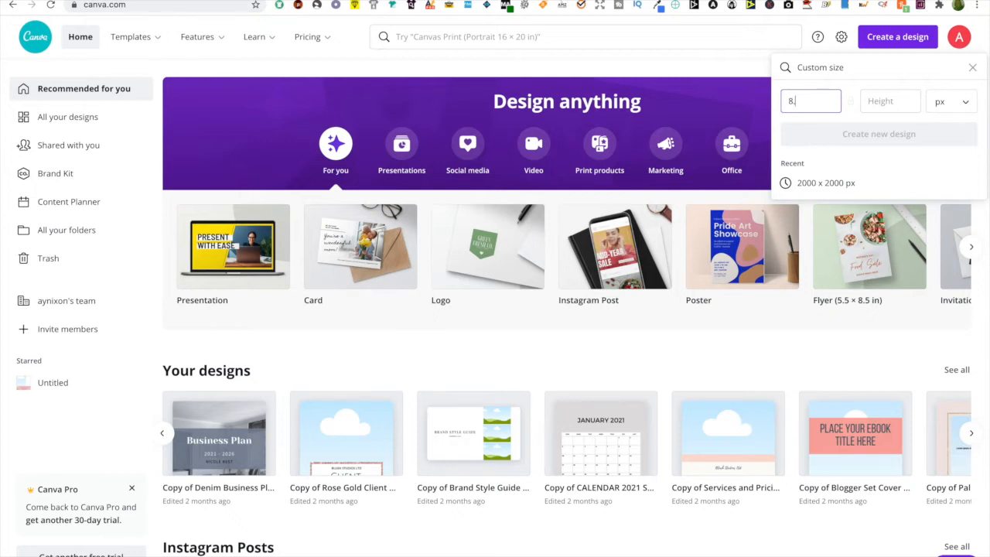
pyautogui.write('125')
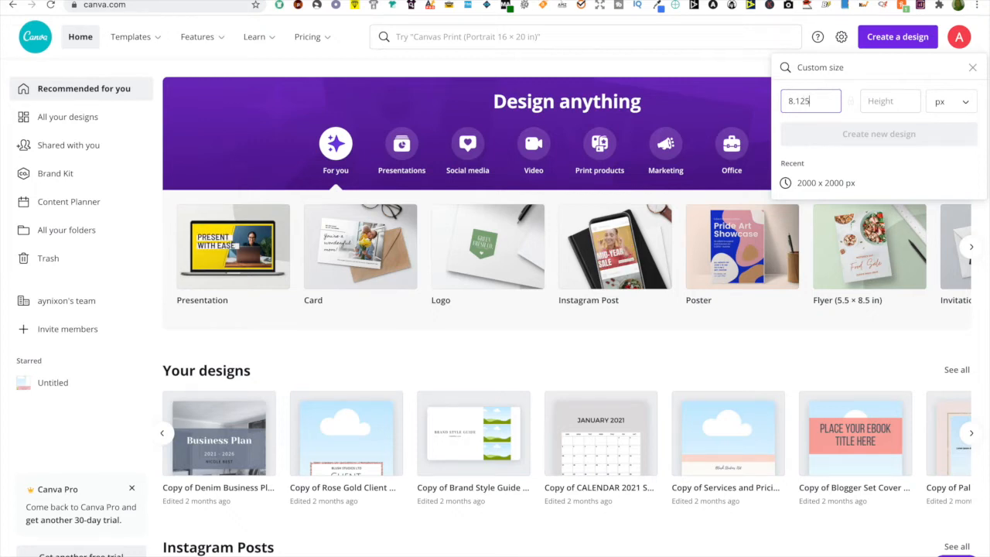
pyautogui.click(878, 102)
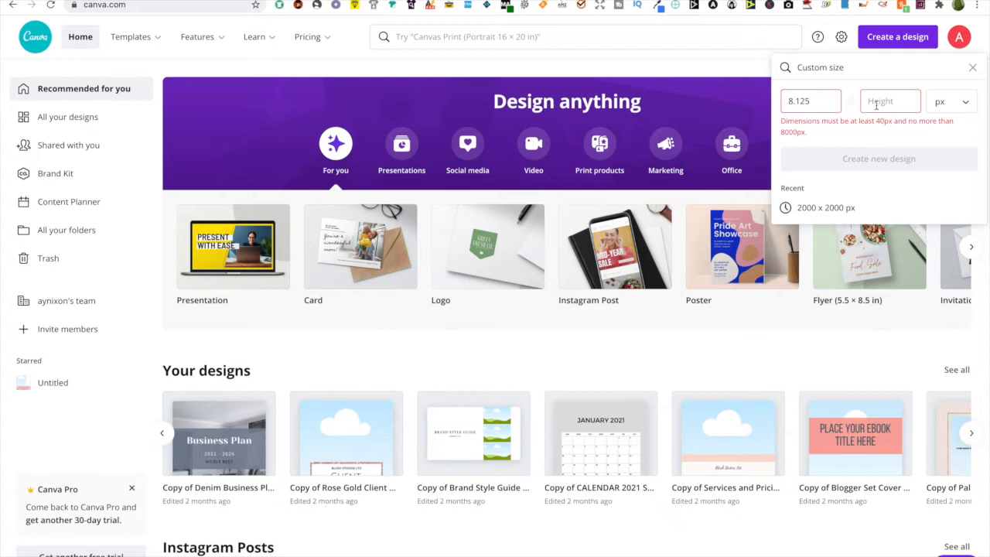
# Switch the custom size units to inches and set the width to 8.125.
pyautogui.click(952, 102)
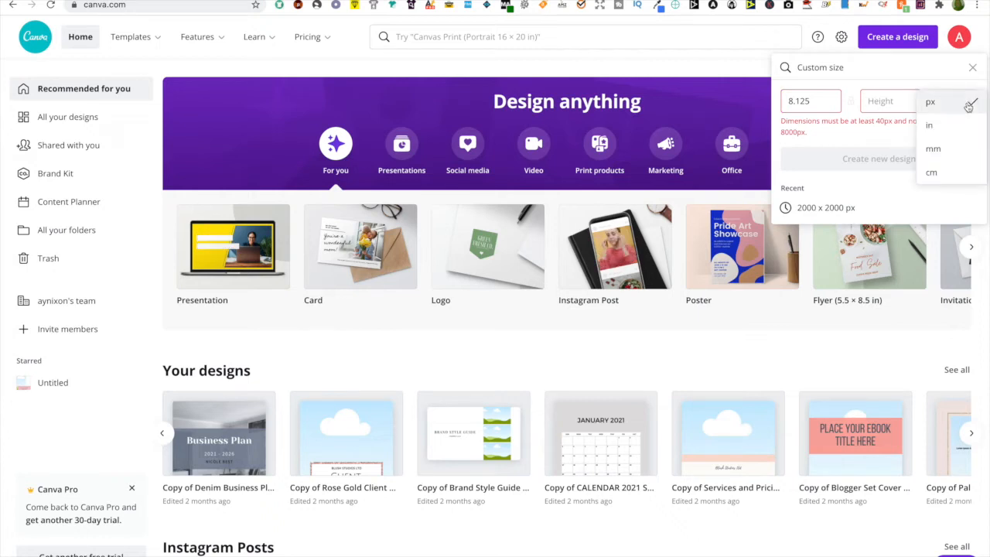
pyautogui.click(944, 126)
pyautogui.click(819, 99)
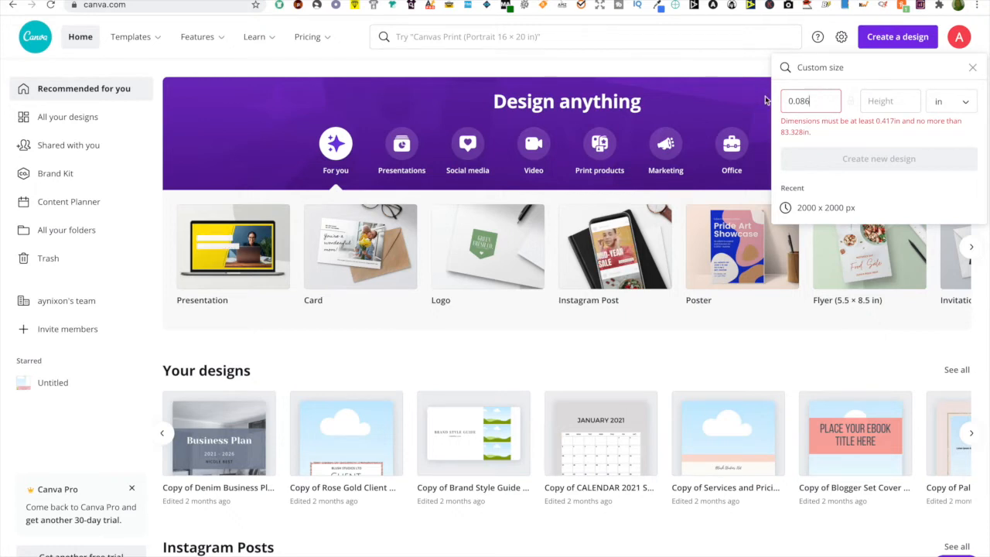
pyautogui.doubleClick(790, 101)
pyautogui.write('8')
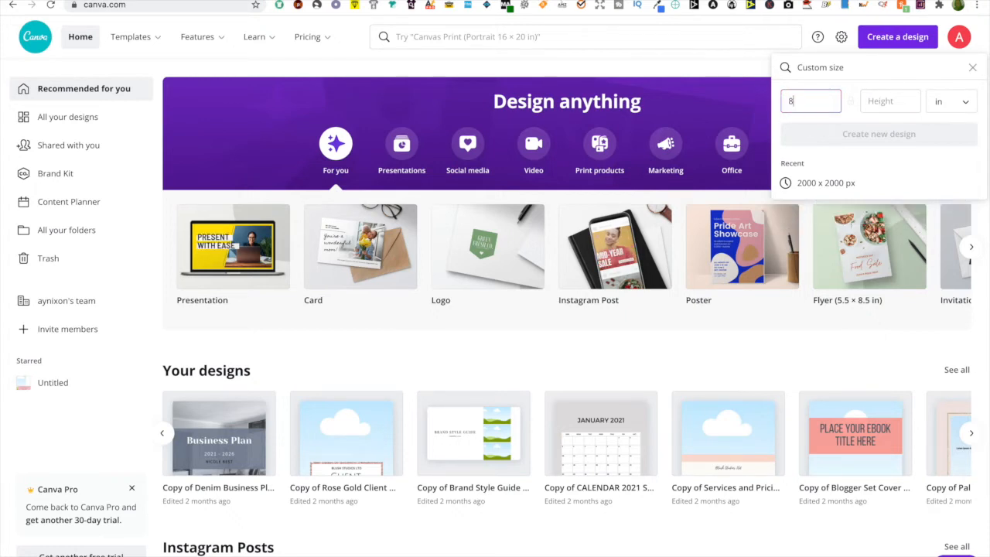
pyautogui.write('.125')
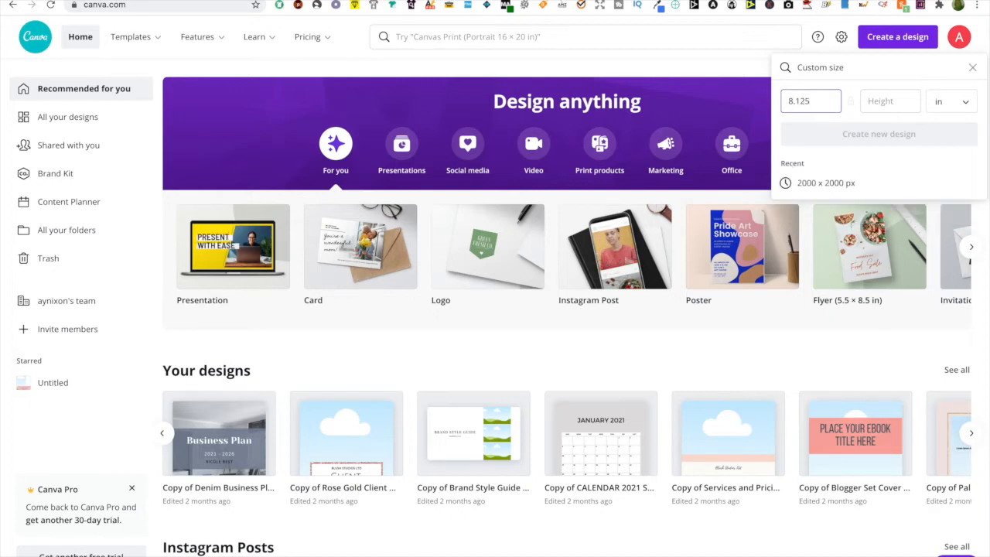
# Begin the height entry, recheck the interior page height in Notes, and return to Chrome.
pyautogui.click(892, 100)
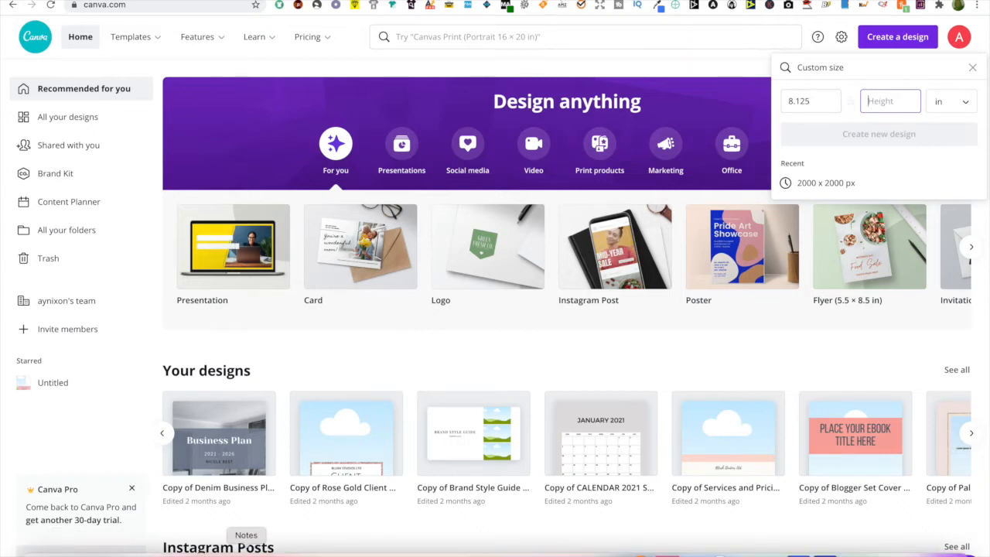
pyautogui.click(246, 551)
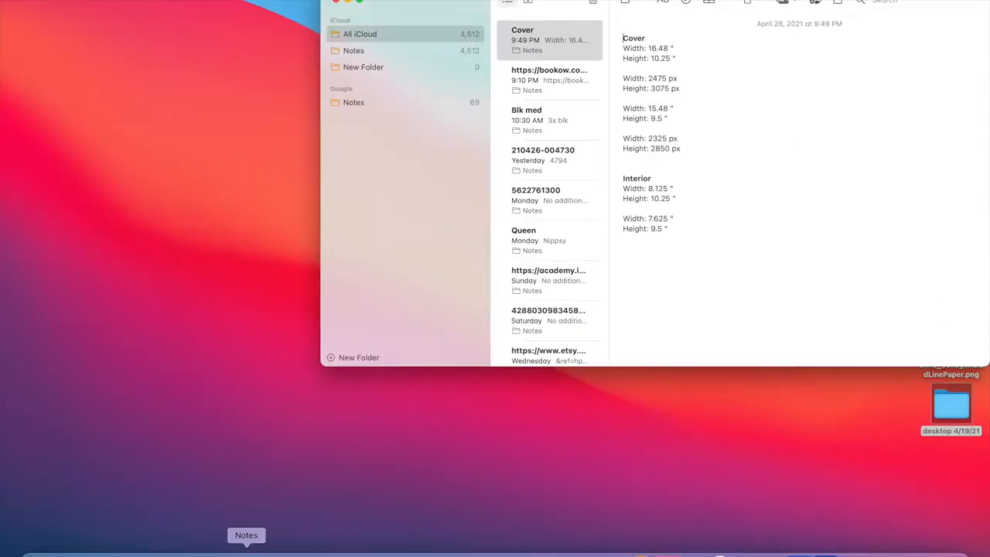
pyautogui.moveTo(988, 555)
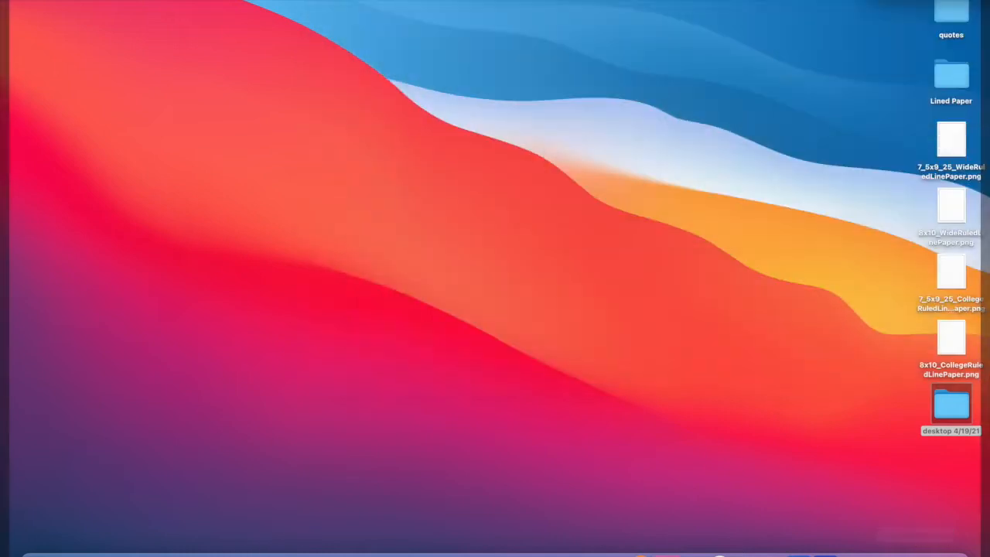
pyautogui.click(86, 554)
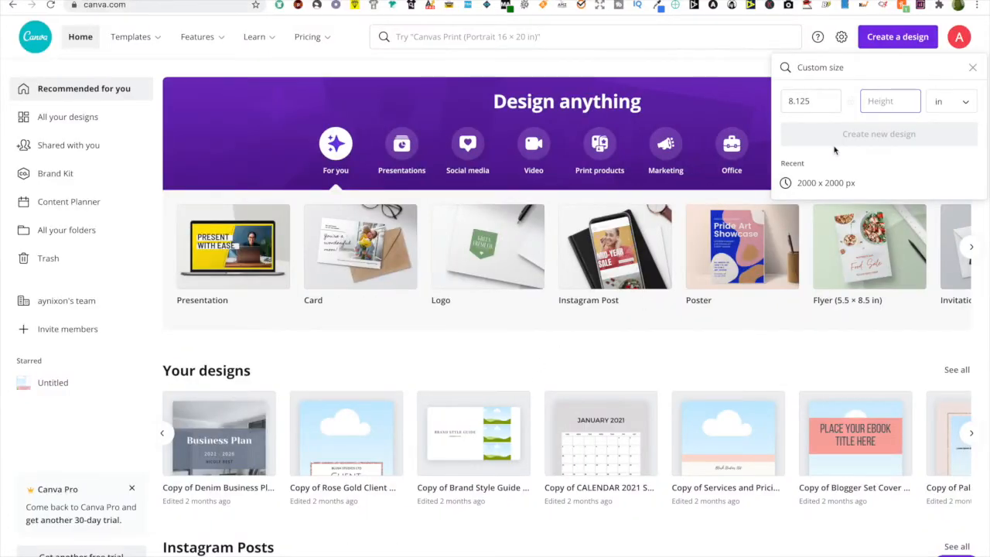
# Set the custom height to 10.25 inches and create the new design.
pyautogui.write('10')
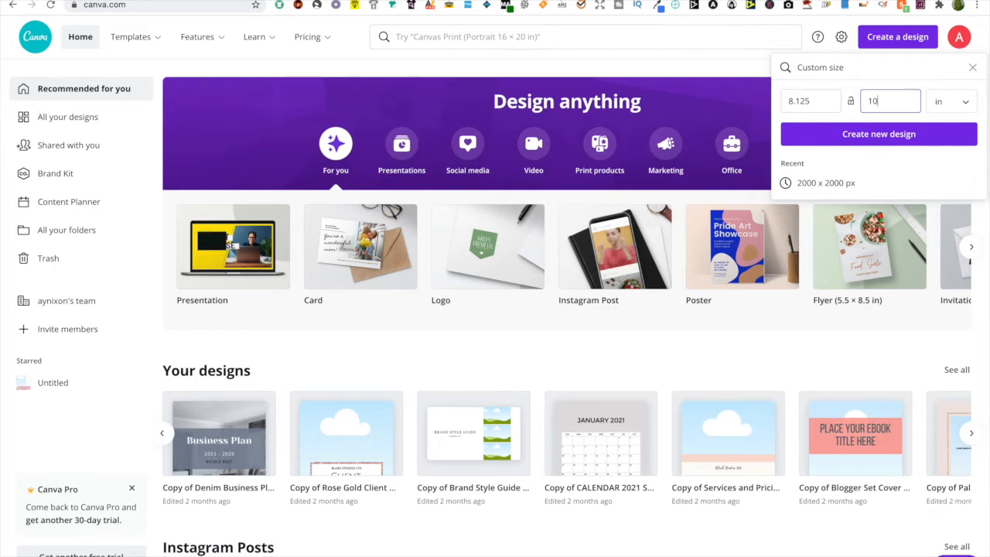
pyautogui.write('2')
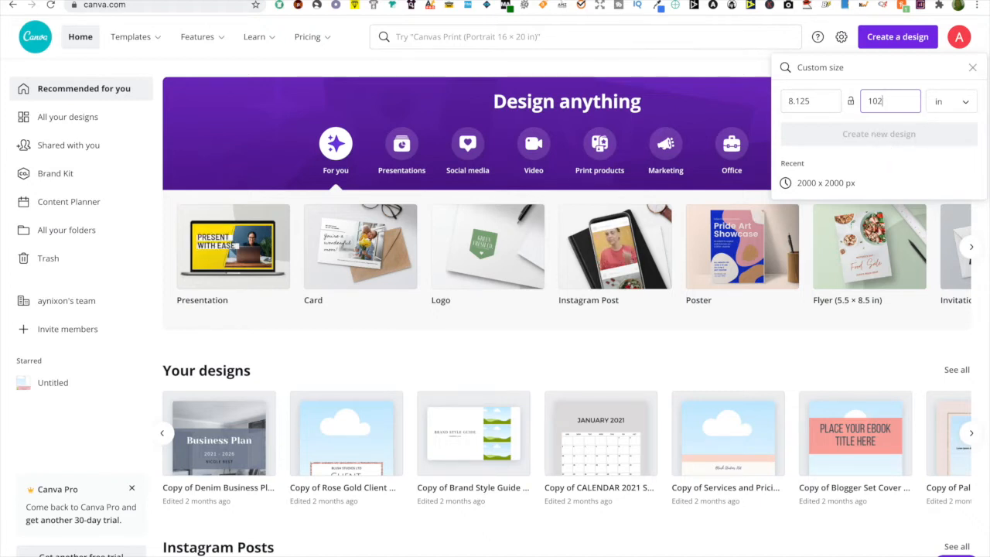
pyautogui.press('BackSpace')
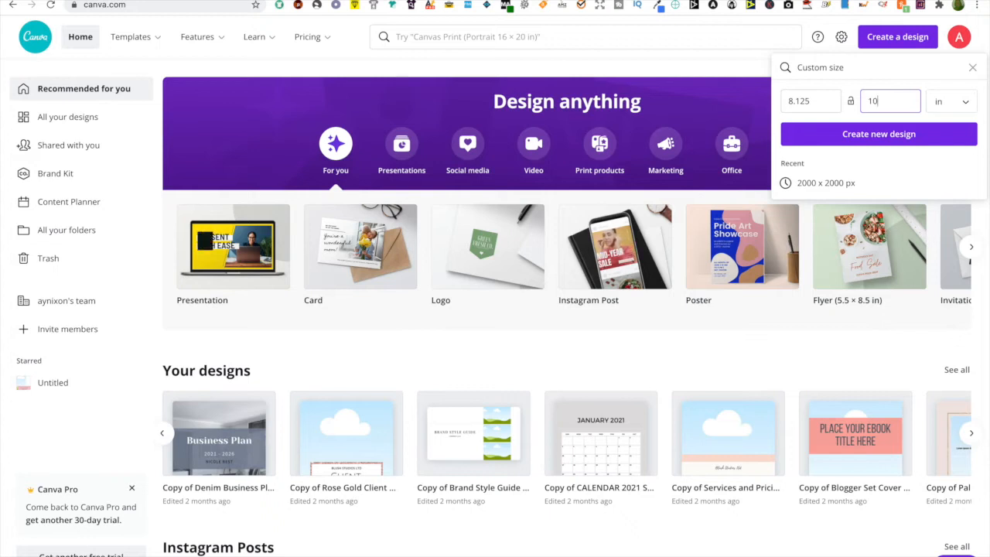
pyautogui.write('.25')
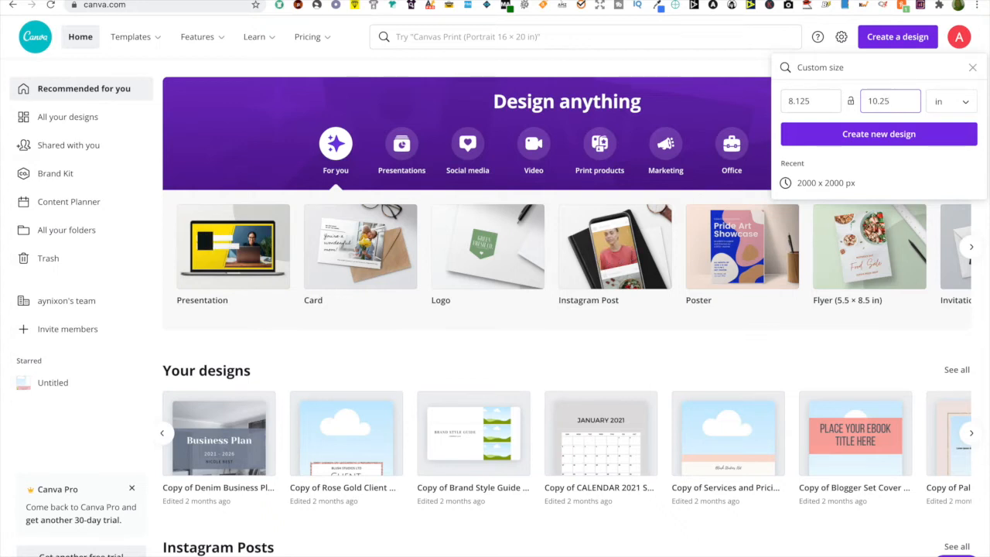
pyautogui.click(896, 137)
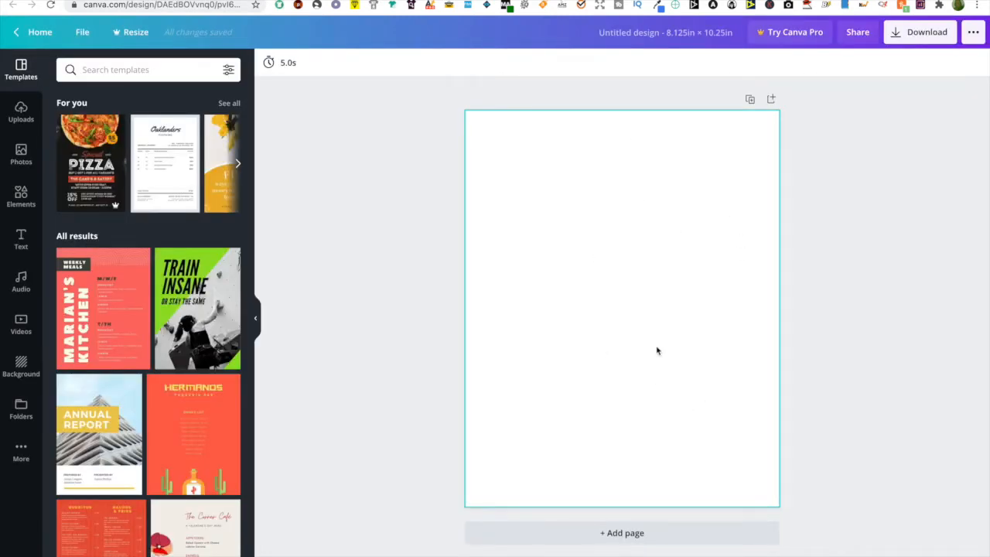
# Rename the untitled design as Notebook.
pyautogui.click(678, 39)
pyautogui.write('Notebook')
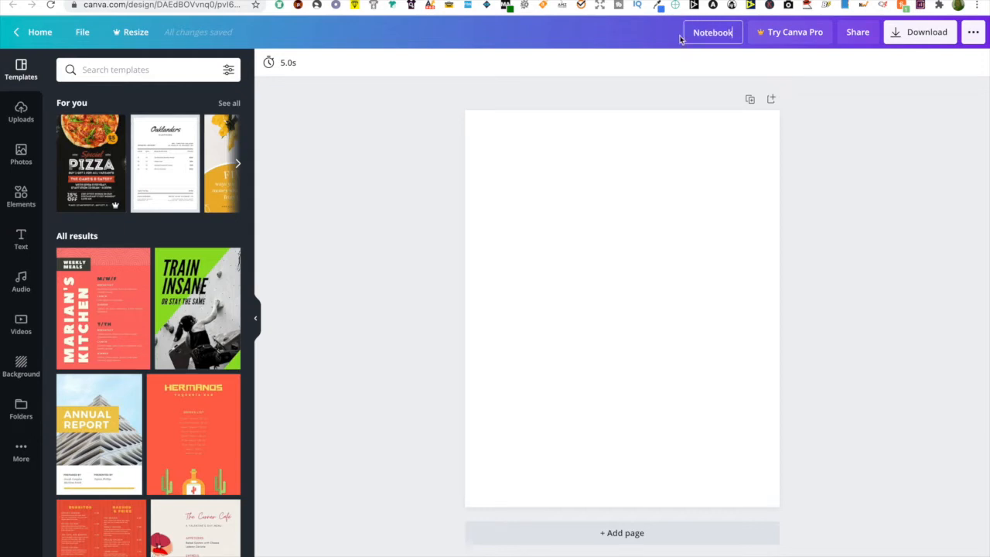
pyautogui.click(661, 142)
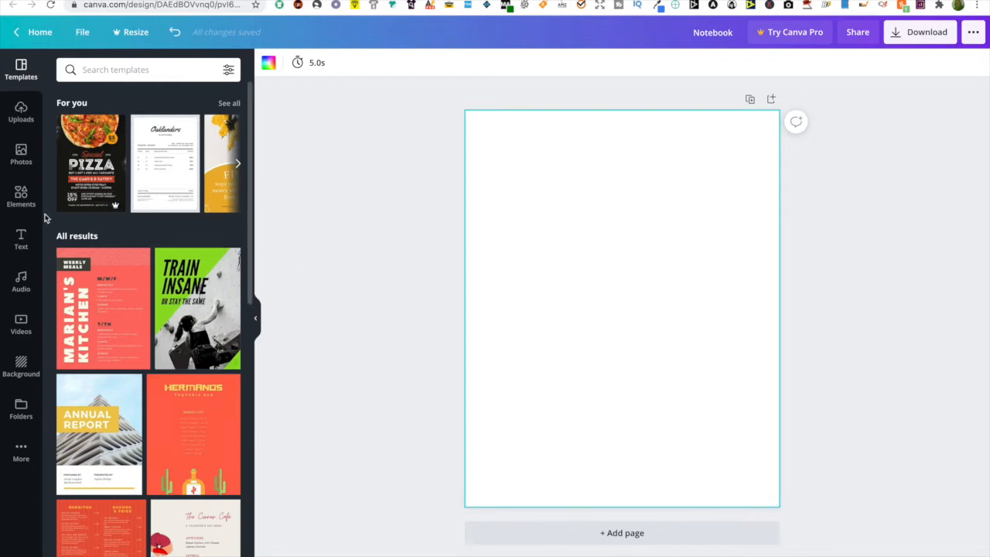
# Upload the image 8x10_CollegeRuledLinePaper.png from the computer's Desktop folder.
pyautogui.click(21, 114)
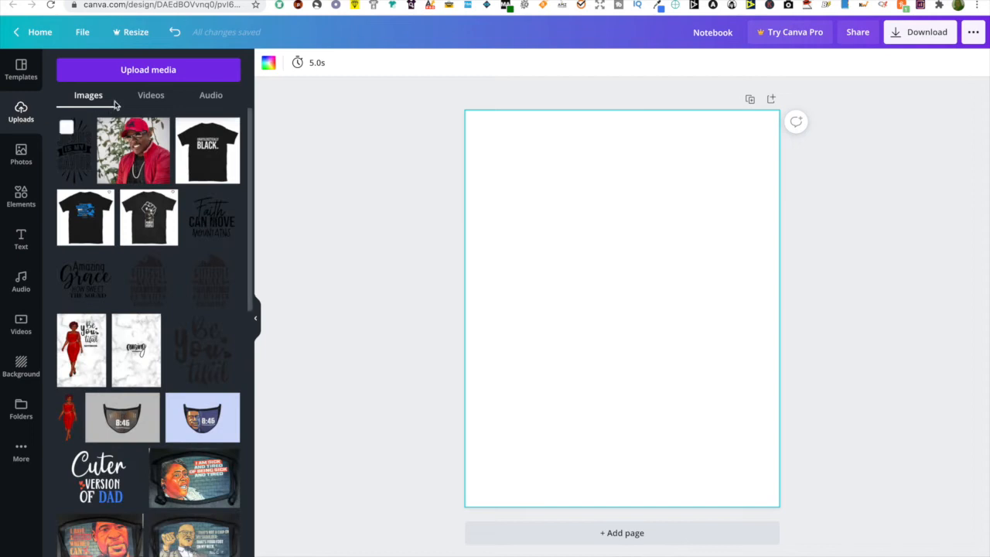
pyautogui.click(124, 72)
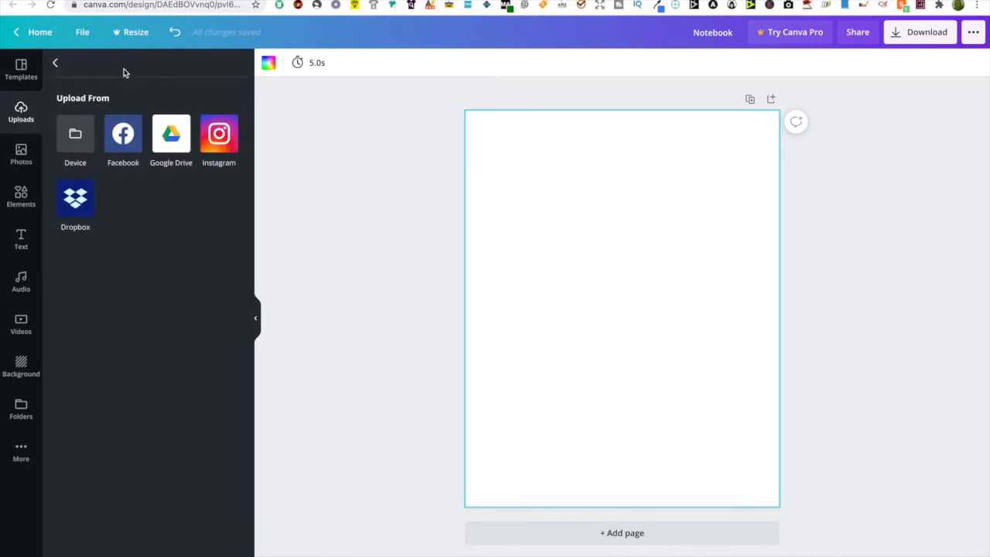
pyautogui.click(75, 135)
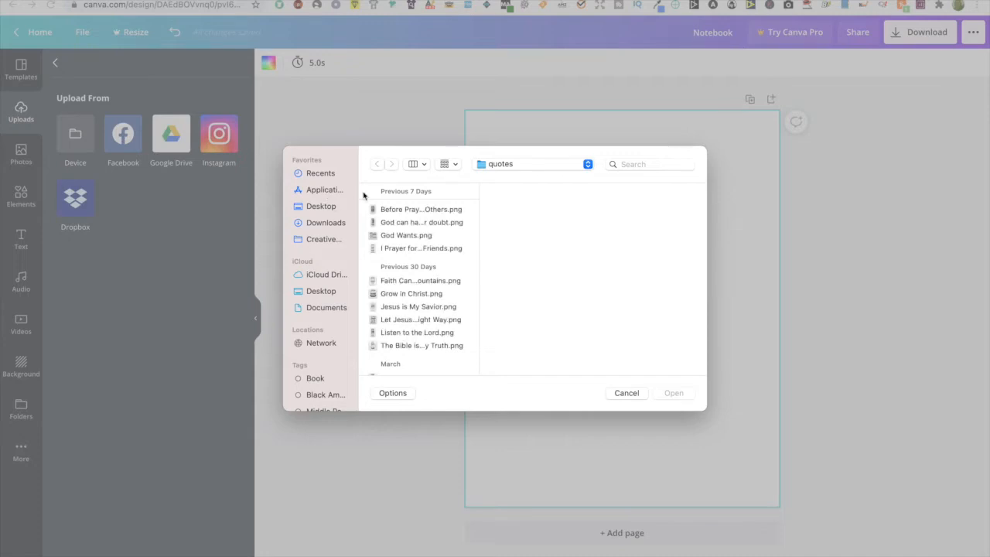
pyautogui.click(323, 206)
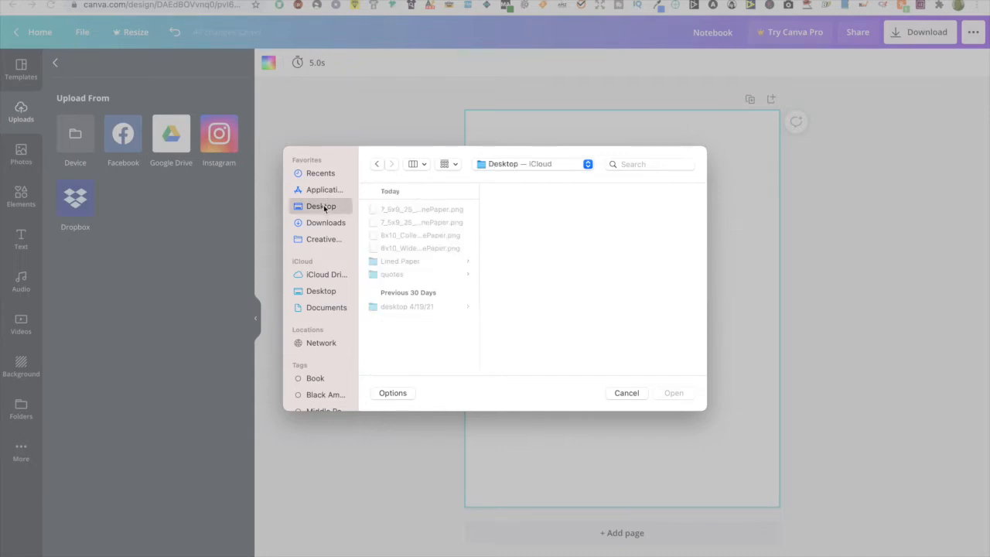
pyautogui.click(417, 238)
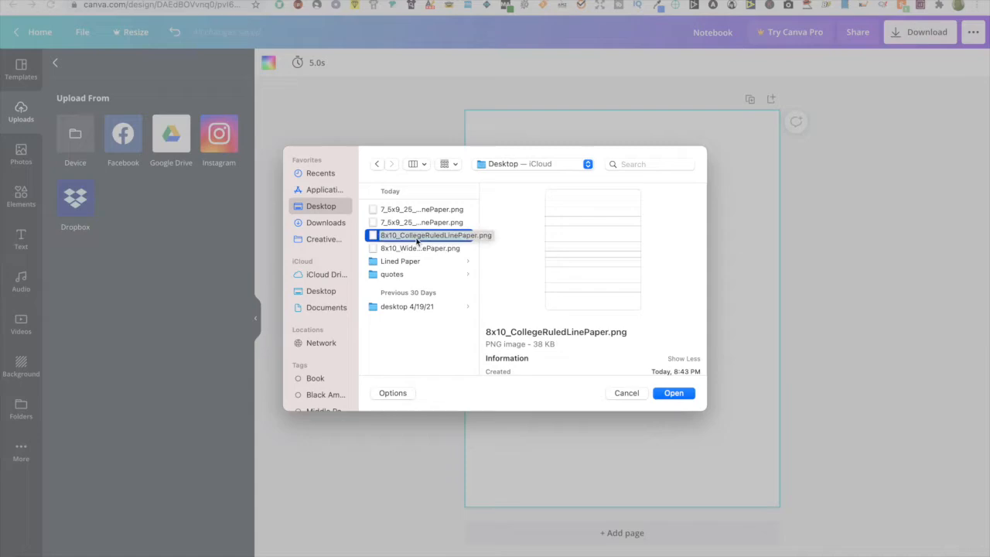
pyautogui.click(674, 394)
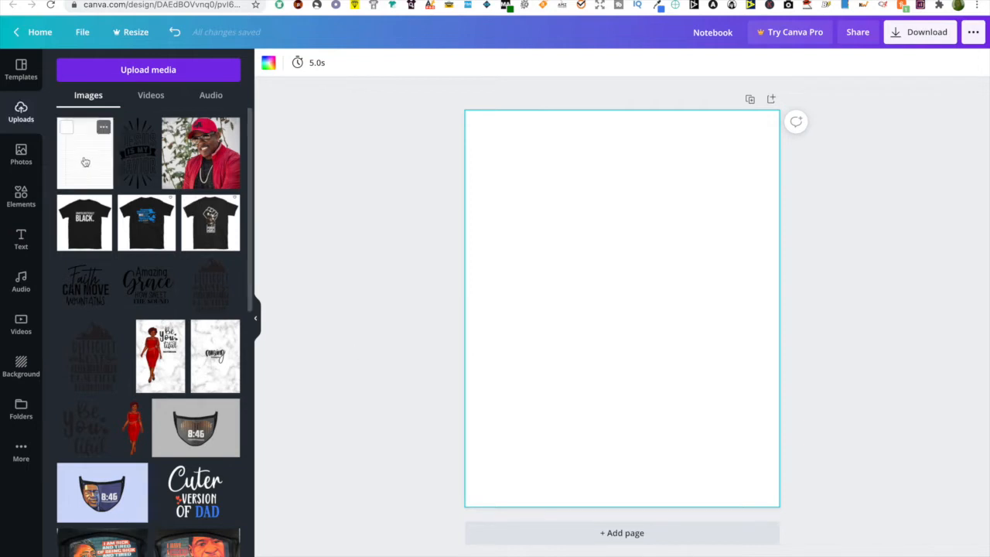
# Place the uploaded college-ruled paper image on the blank page and enlarge it to fill the whole page.
pyautogui.click(85, 162)
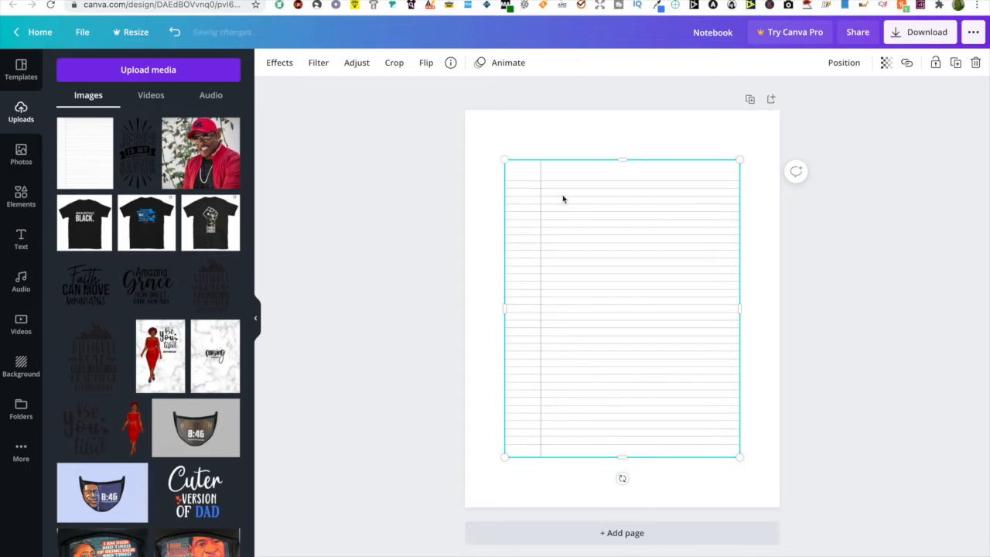
pyautogui.moveTo(561, 199); pyautogui.dragTo(527, 158)
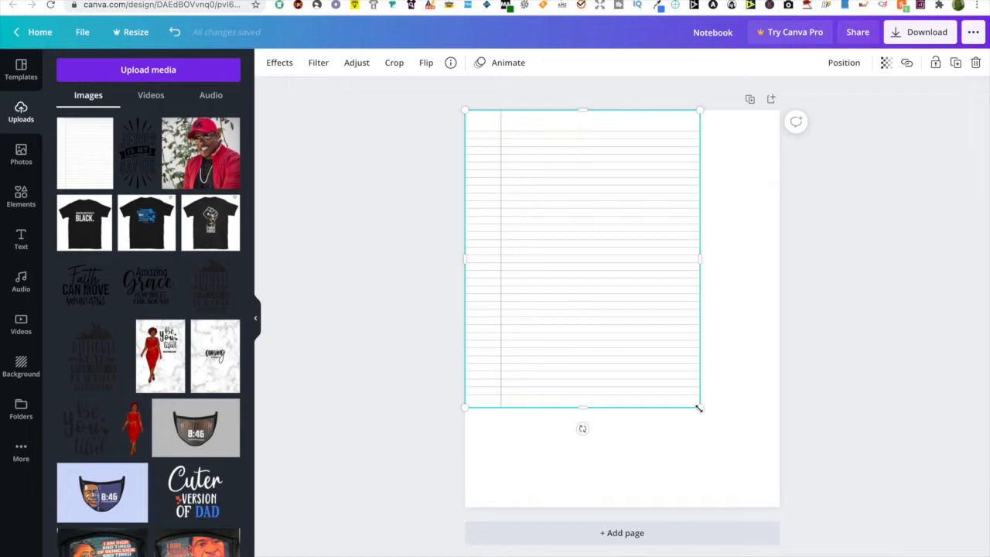
pyautogui.moveTo(699, 408); pyautogui.dragTo(780, 504)
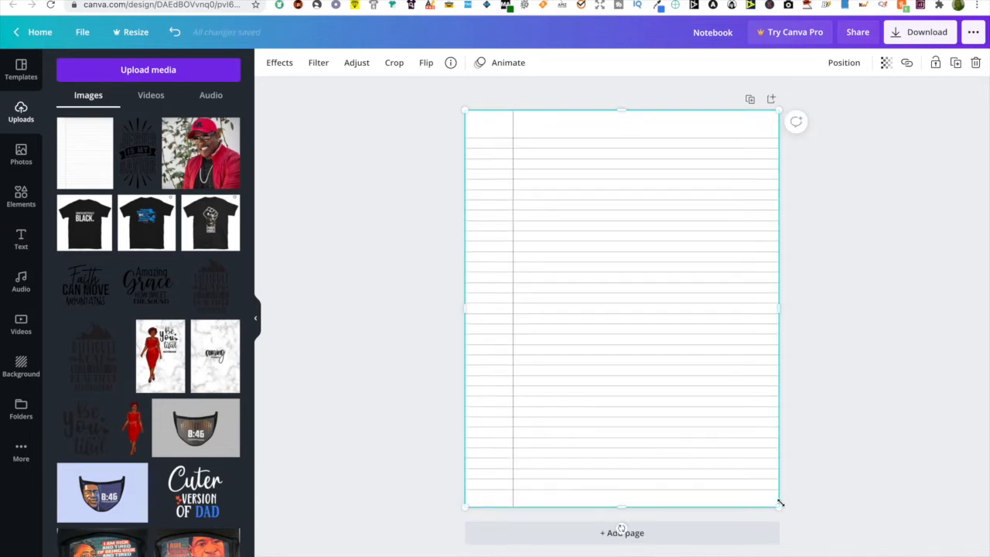
pyautogui.click(842, 429)
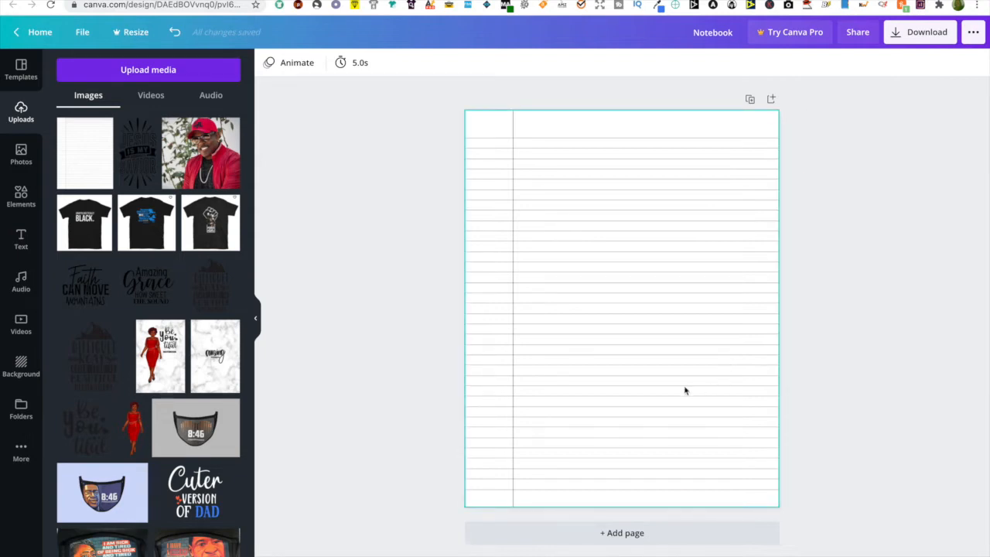
# Add a second page, place the college-ruled paper image on it, and enlarge the image to nearly fill the page.
pyautogui.click(624, 534)
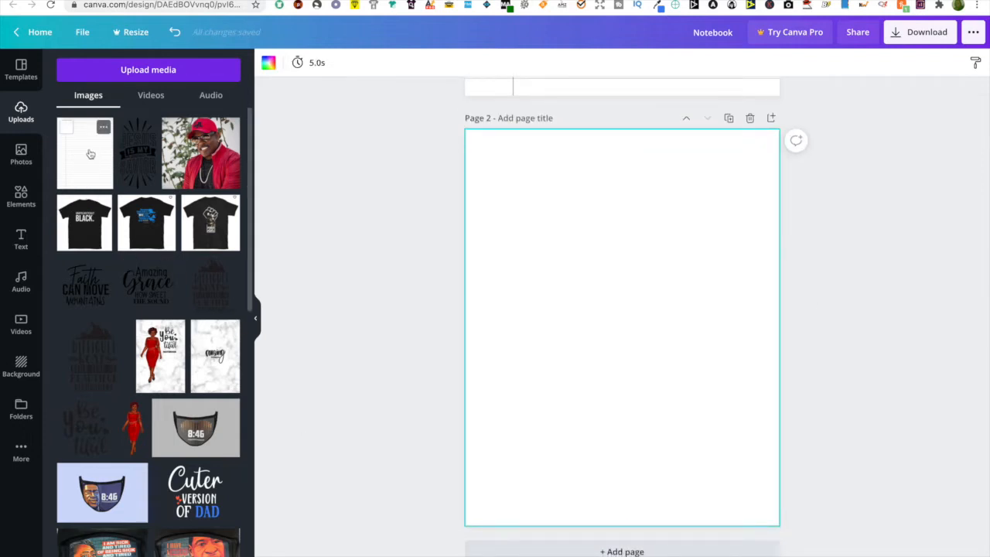
pyautogui.click(91, 155)
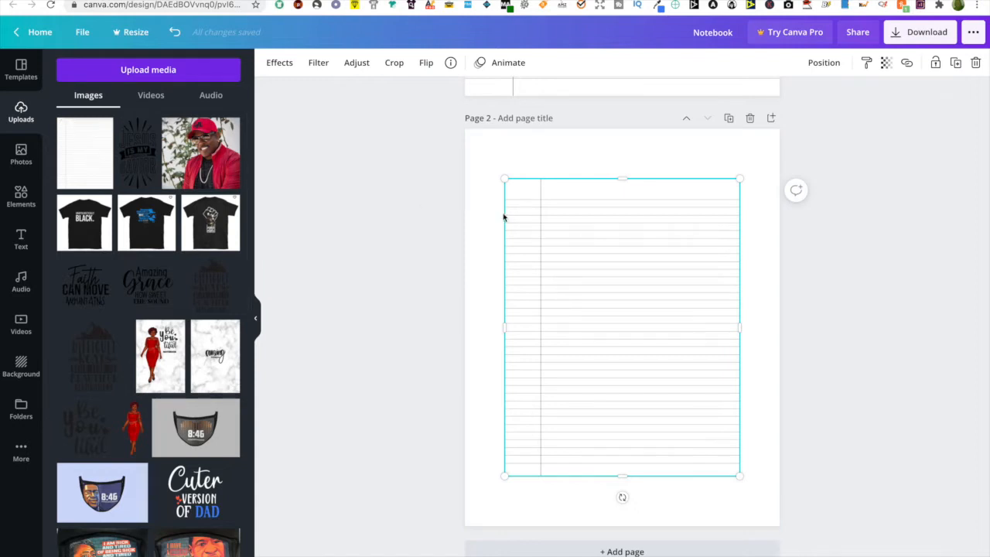
pyautogui.moveTo(588, 227); pyautogui.dragTo(620, 182)
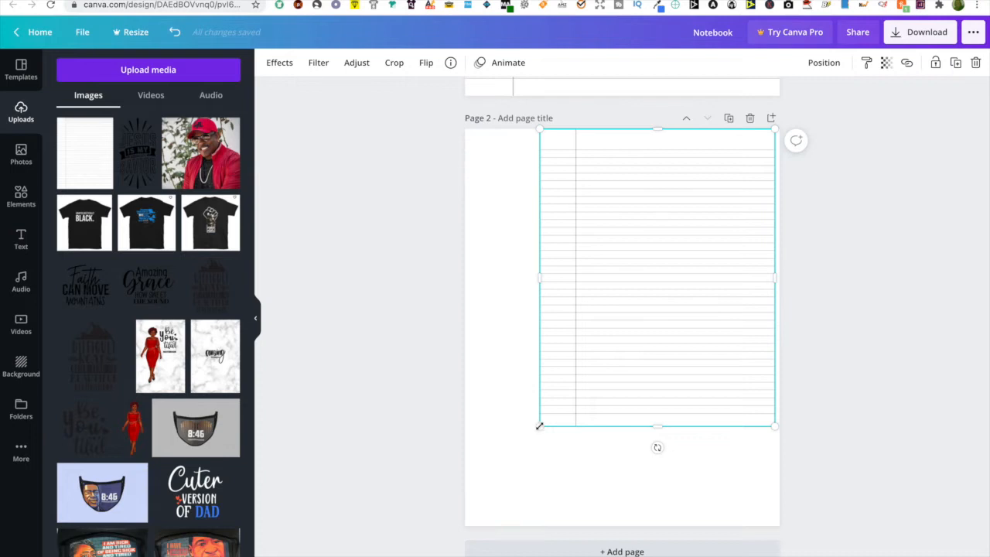
pyautogui.moveTo(539, 429); pyautogui.dragTo(484, 535)
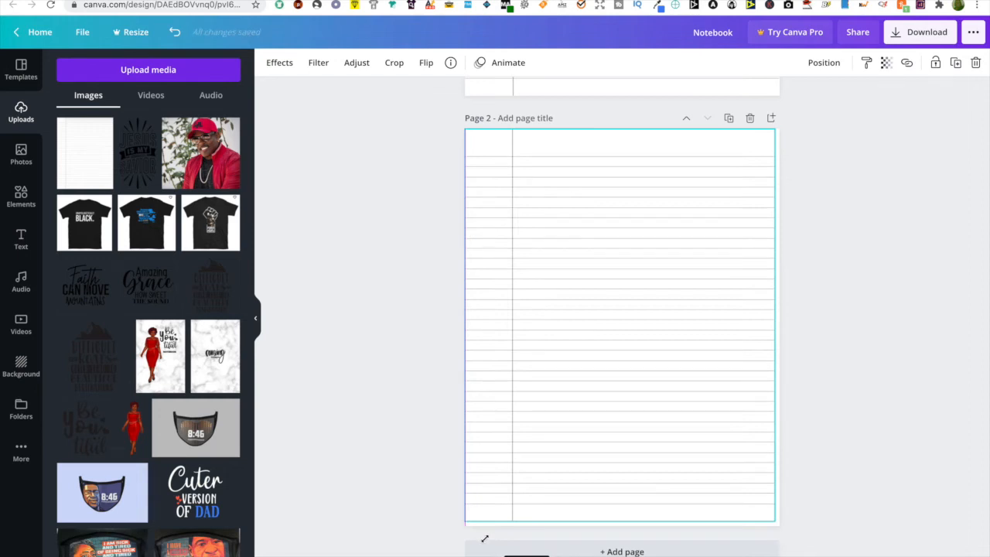
pyautogui.moveTo(485, 539); pyautogui.dragTo(486, 543)
pyautogui.moveTo(579, 425); pyautogui.dragTo(581, 425)
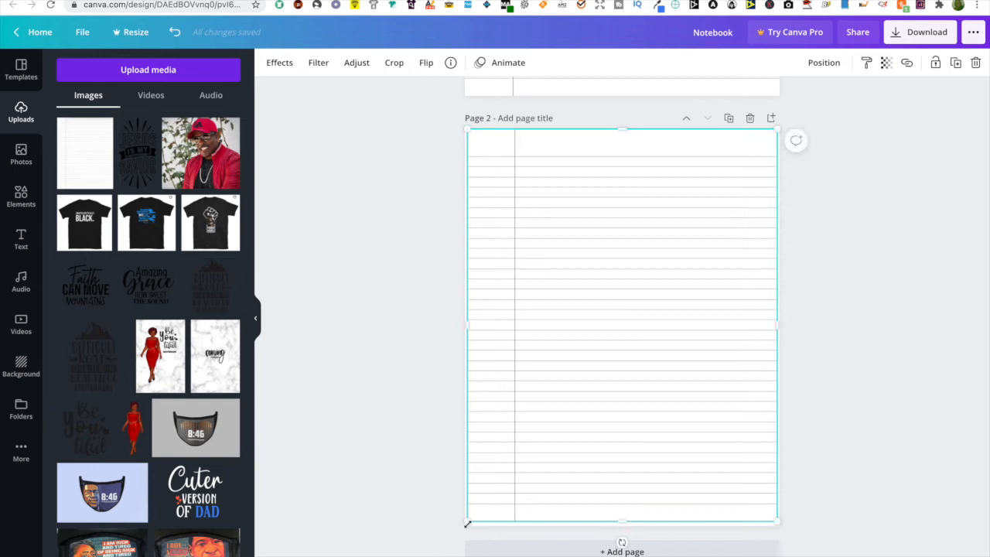
pyautogui.moveTo(466, 526); pyautogui.dragTo(465, 531)
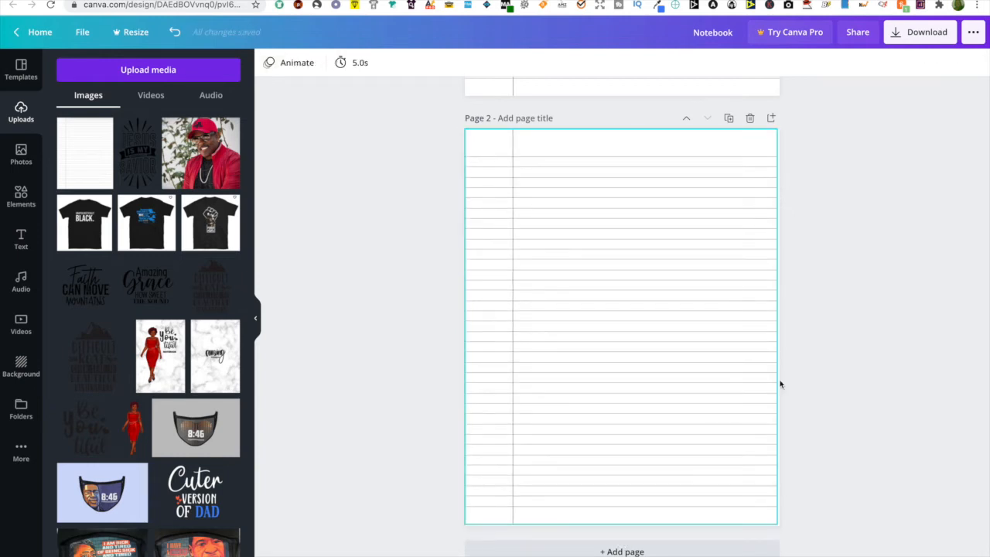
# Insert a blank page after page 1 and move it up to become the first page of the notebook.
pyautogui.scroll(5, 854, 310)
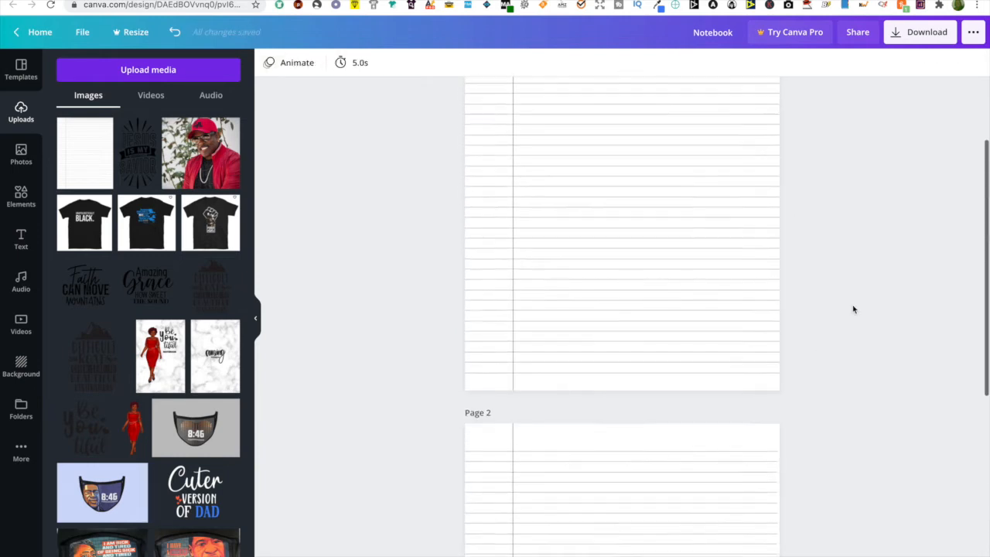
pyautogui.scroll(1, 854, 310)
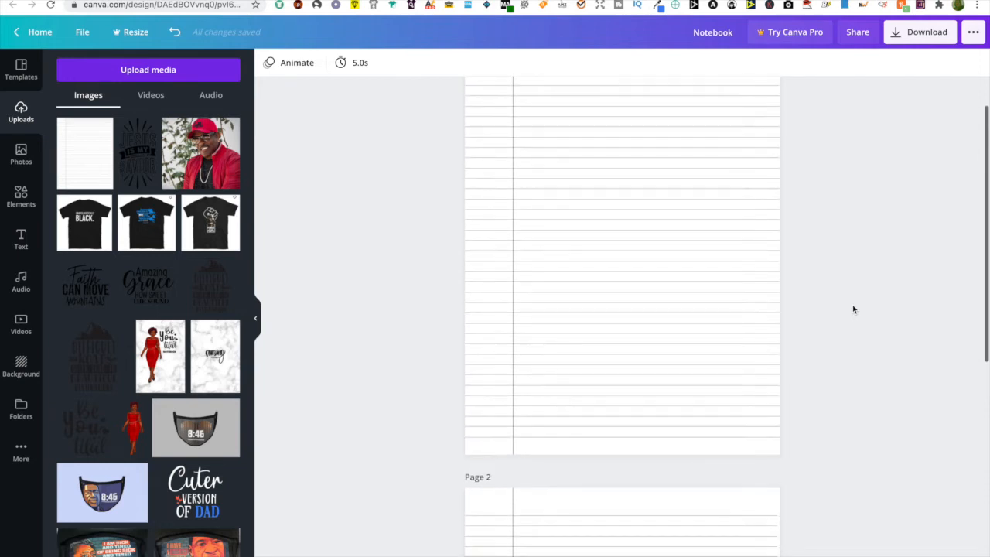
pyautogui.scroll(1, 854, 309)
pyautogui.scroll(-6, 672, 252)
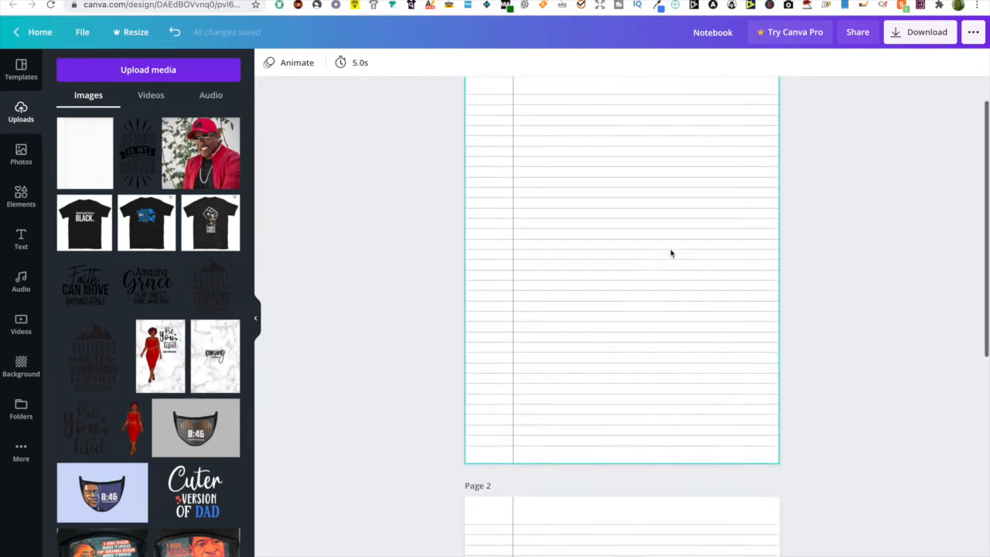
pyautogui.scroll(6, 672, 253)
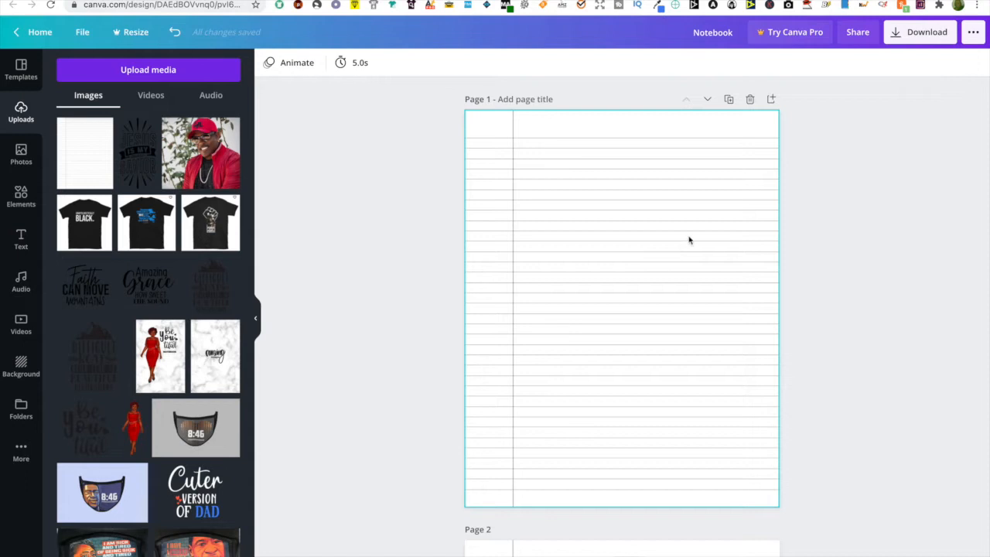
pyautogui.scroll(-1, 641, 293)
pyautogui.scroll(1, 642, 293)
pyautogui.click(771, 101)
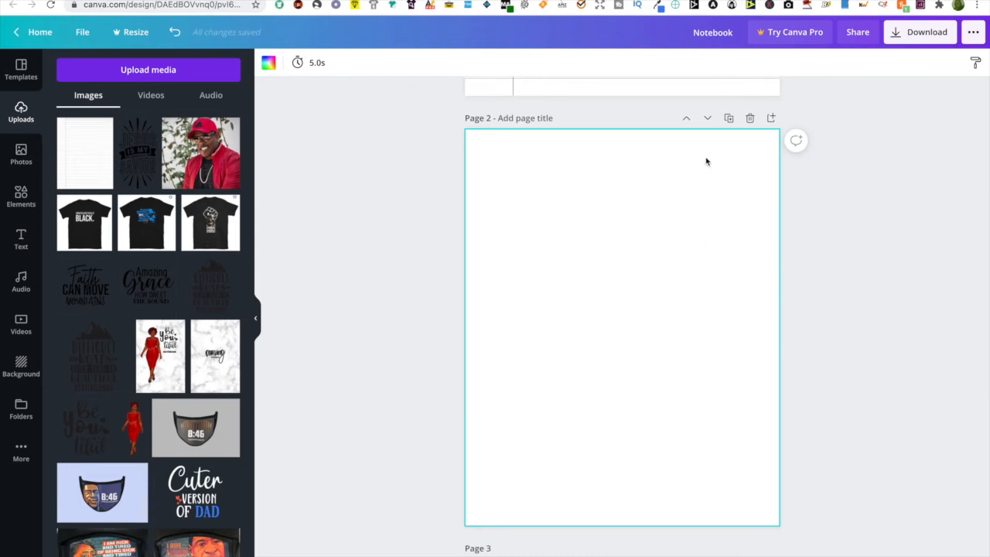
pyautogui.click(688, 120)
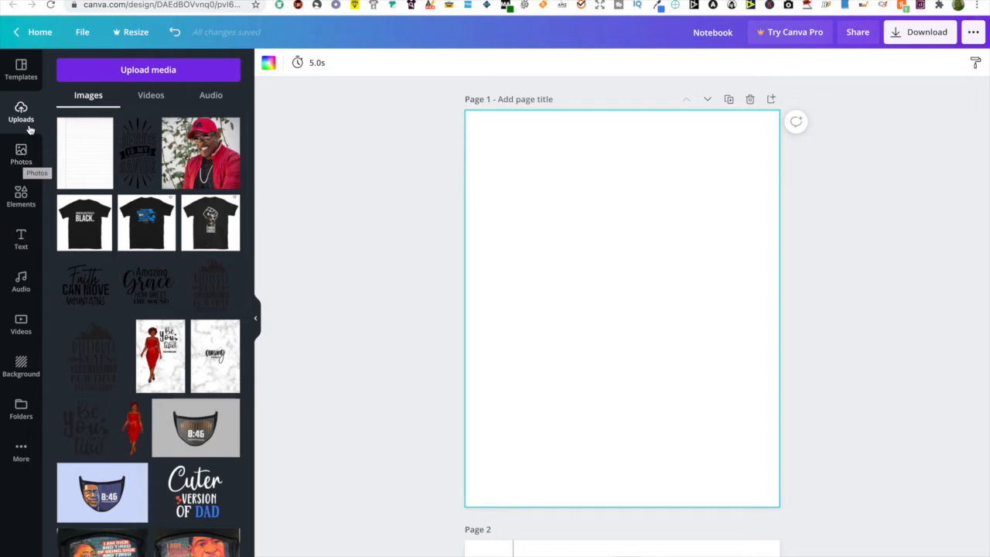
# Upload the quote PNG images from the Desktop's quotes folder, selecting from Before Prayer Change Others.png through the last "The Prayer" file.
pyautogui.click(127, 71)
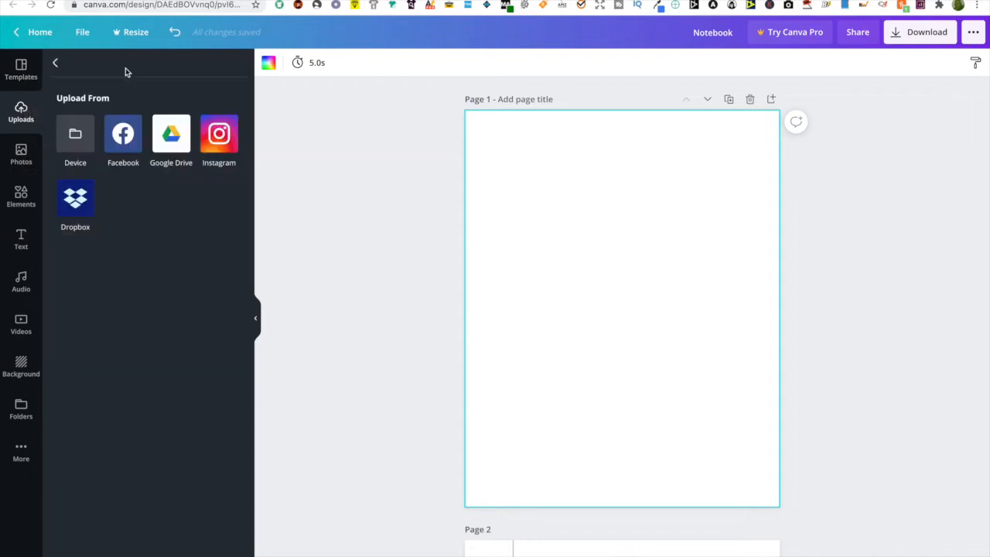
pyautogui.click(75, 140)
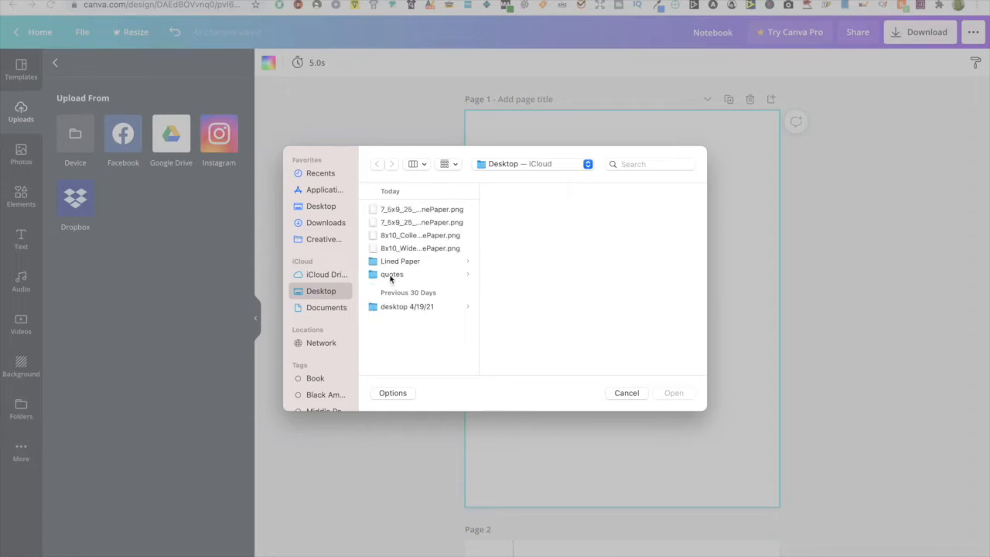
pyautogui.click(390, 275)
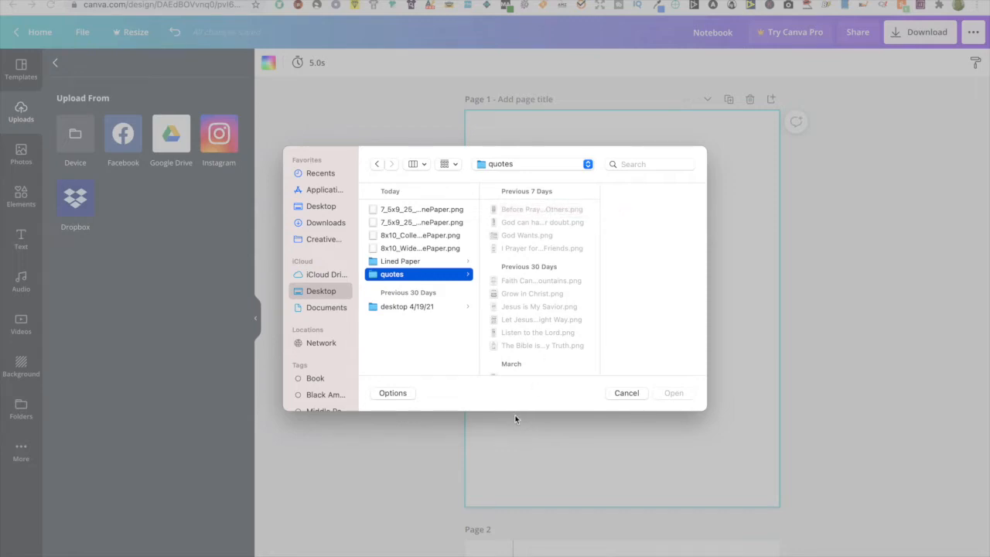
pyautogui.click(535, 211)
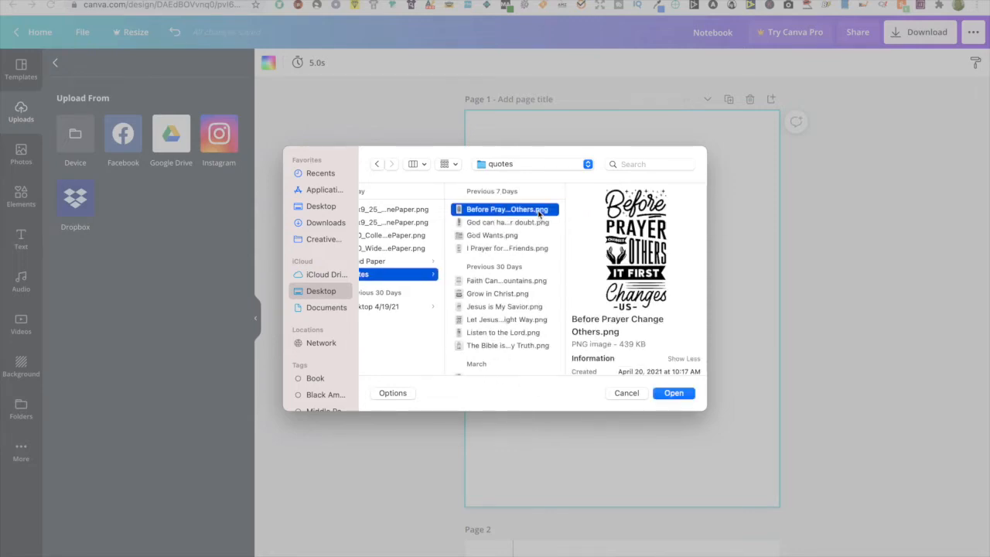
pyautogui.scroll(-10, 539, 213)
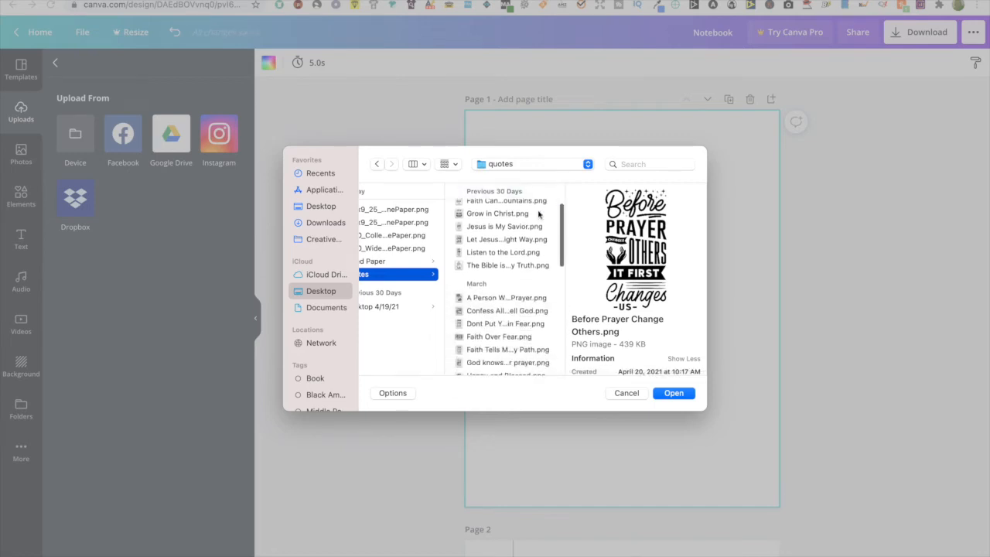
pyautogui.scroll(10, 539, 213)
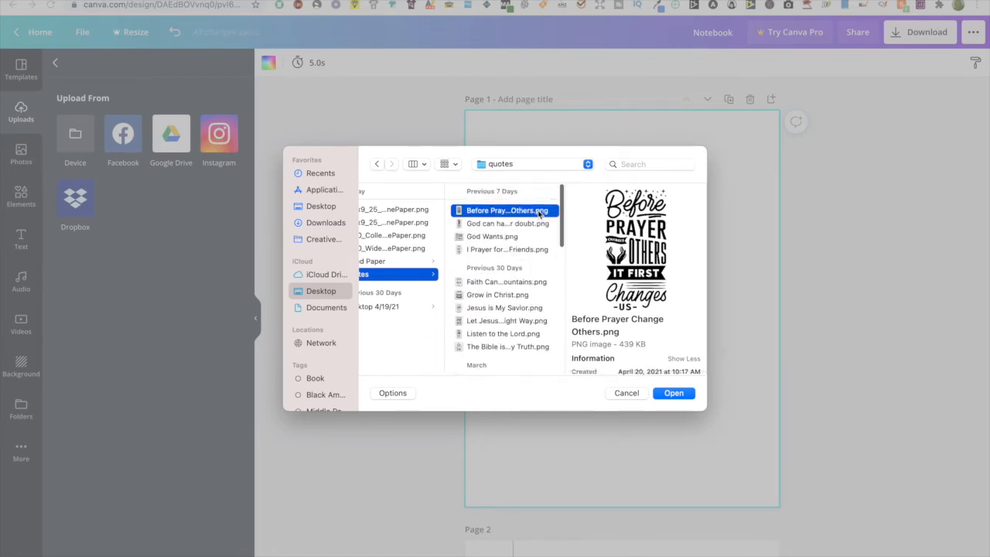
pyautogui.scroll(-2, 539, 215)
pyautogui.scroll(-5, 539, 214)
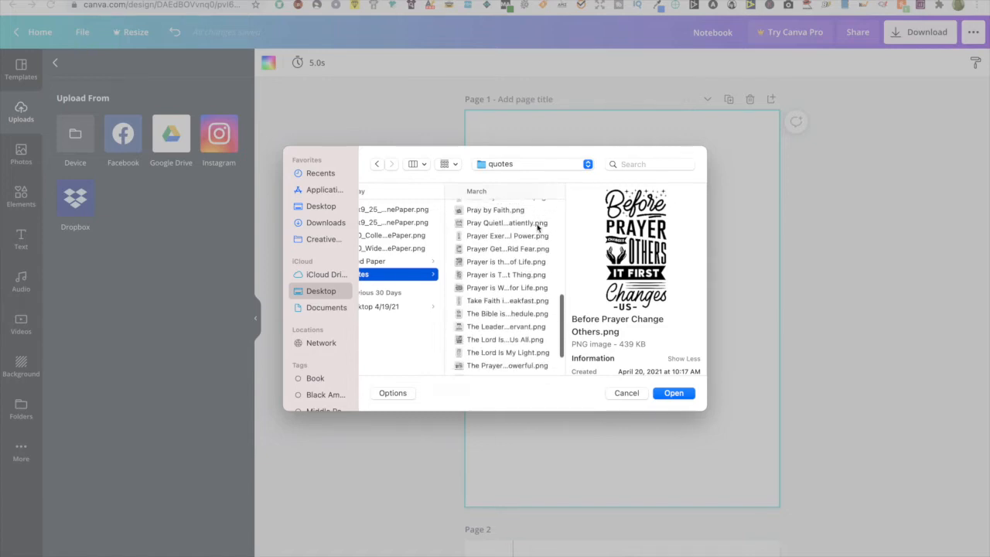
pyautogui.keyDown('shift'); pyautogui.click(511, 367); pyautogui.keyUp('shift')
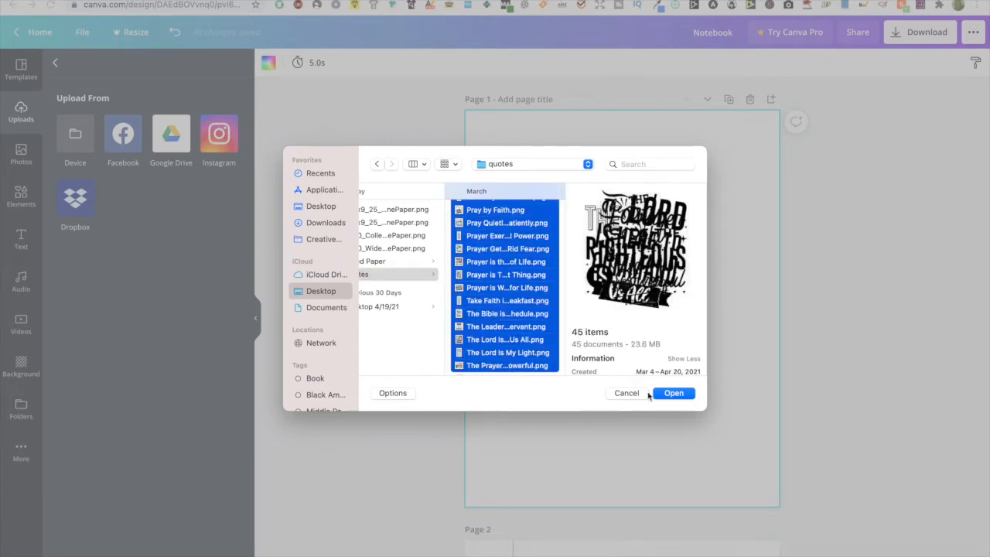
pyautogui.click(684, 396)
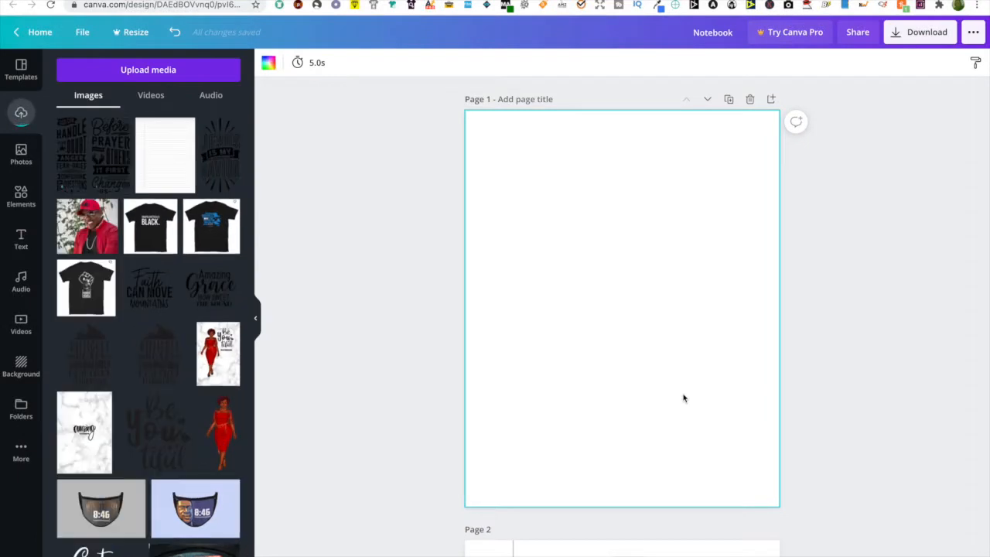
pyautogui.scroll(-3, 555, 353)
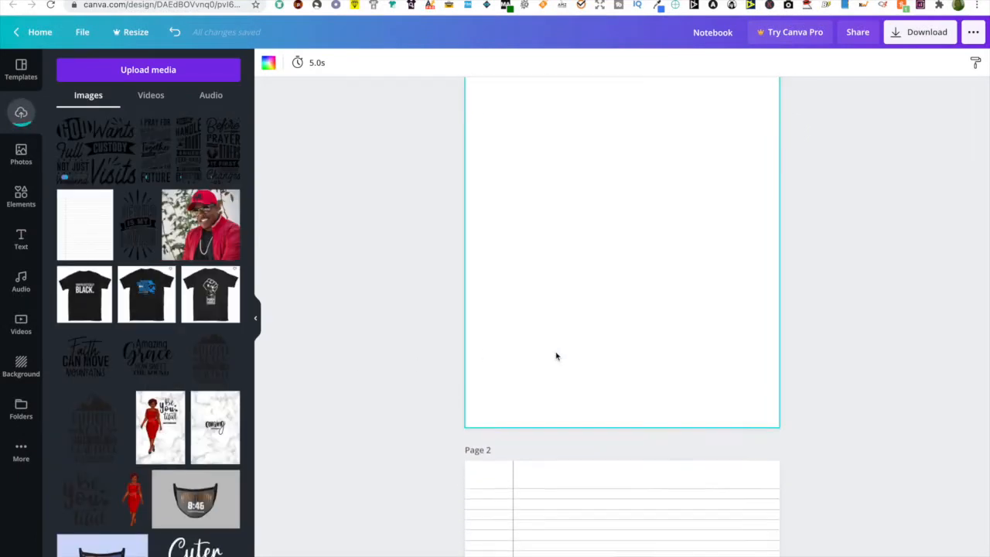
pyautogui.scroll(3, 555, 354)
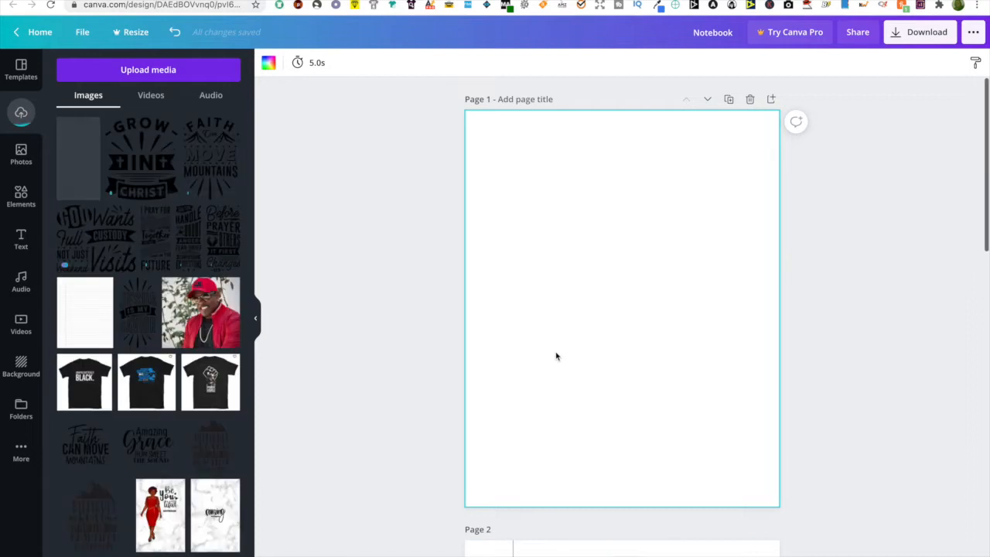
pyautogui.scroll(-1, 555, 356)
pyautogui.scroll(-2, 555, 356)
pyautogui.scroll(3, 555, 356)
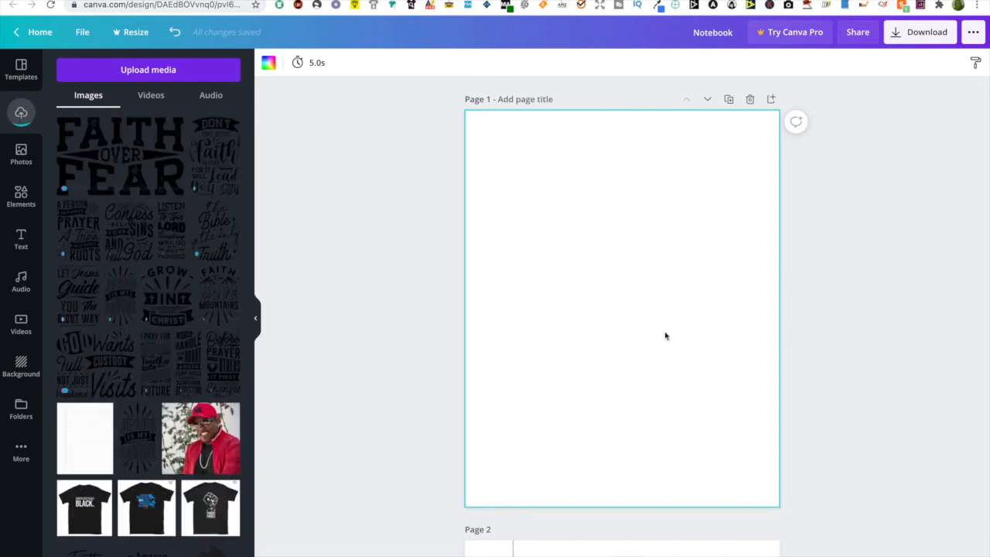
# Add a blank page at the end of the notebook, after lined page 3.
pyautogui.scroll(-8, 653, 255)
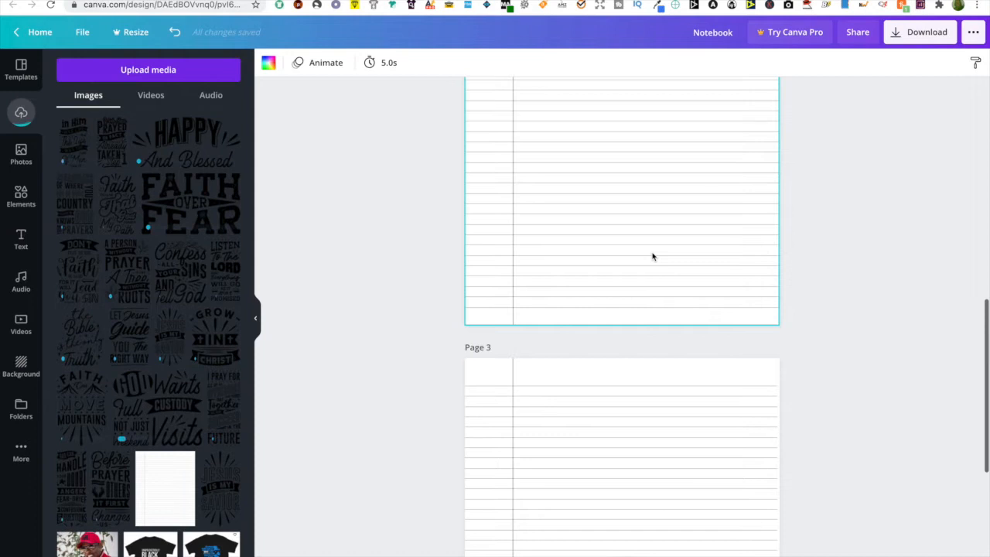
pyautogui.scroll(-2, 653, 256)
pyautogui.scroll(-1, 653, 256)
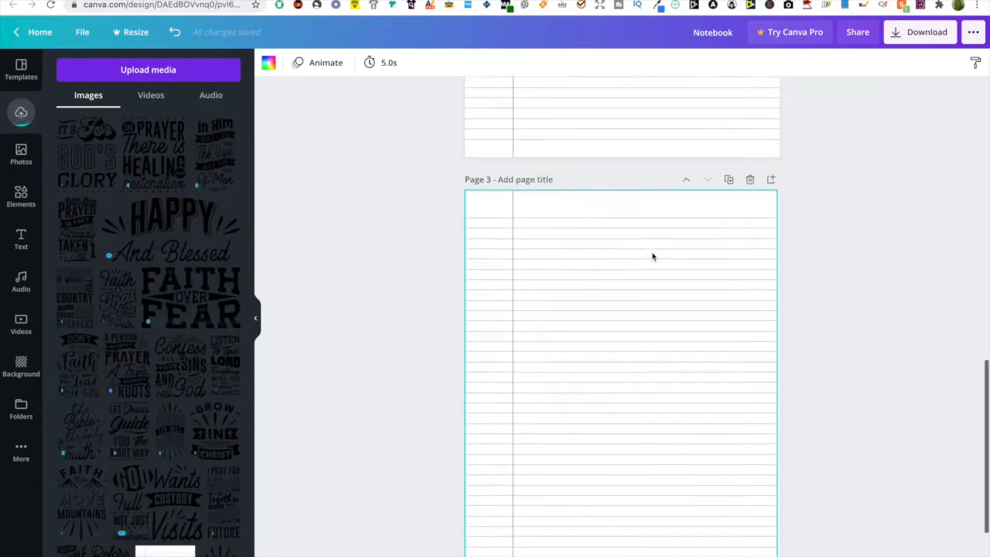
pyautogui.scroll(2, 652, 256)
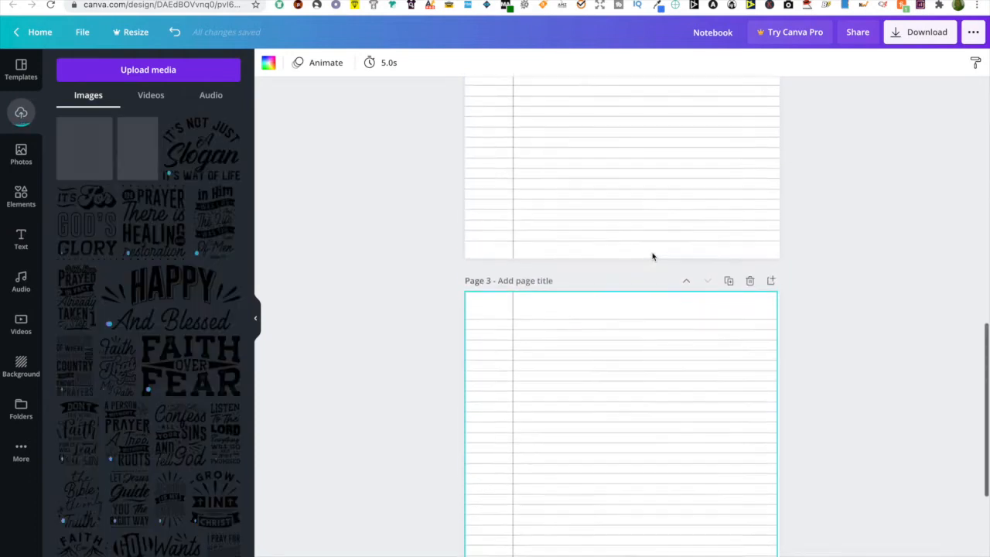
pyautogui.scroll(-3, 652, 256)
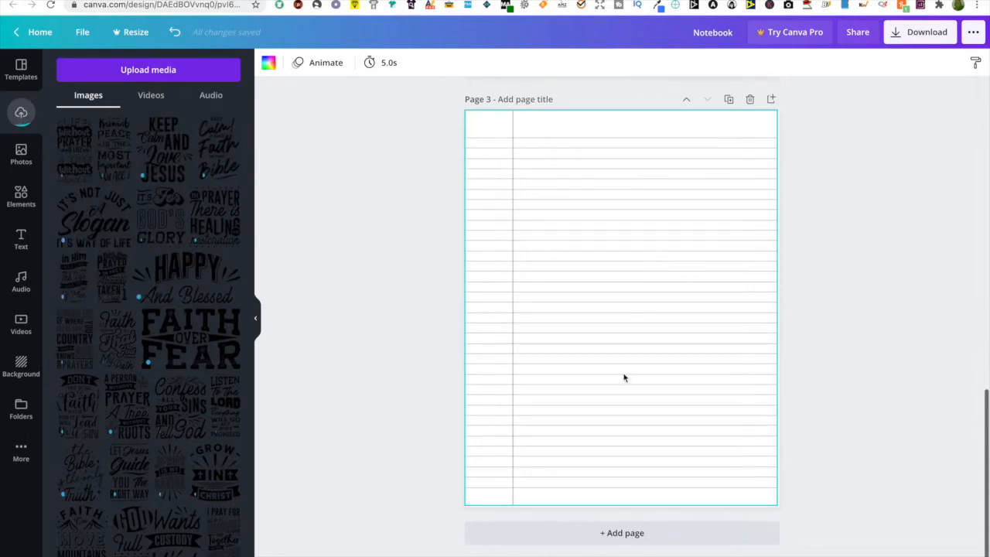
pyautogui.click(557, 537)
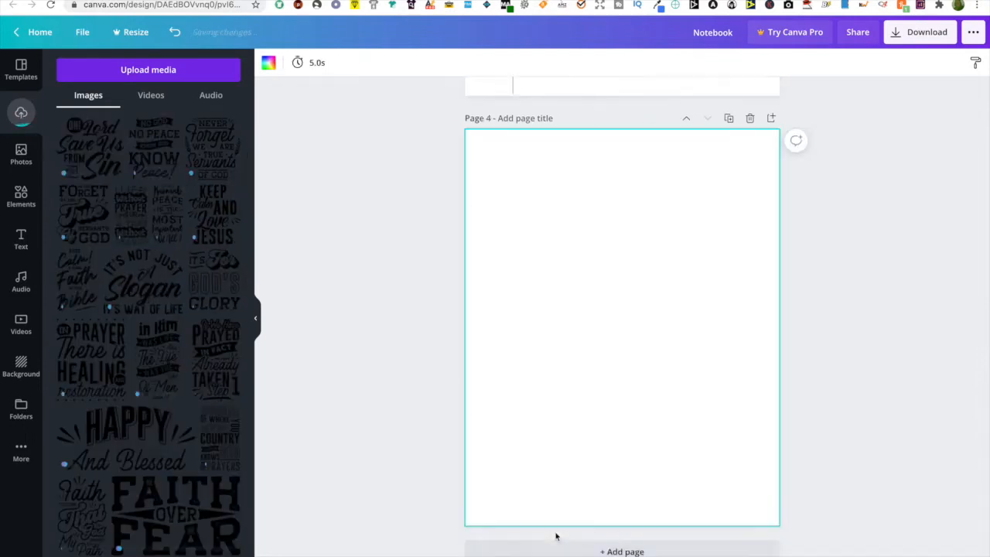
# Duplicate lined page 3 and its copies to create lined pages 4 to 6 before the blank last page.
pyautogui.scroll(10, 582, 403)
pyautogui.scroll(4, 582, 402)
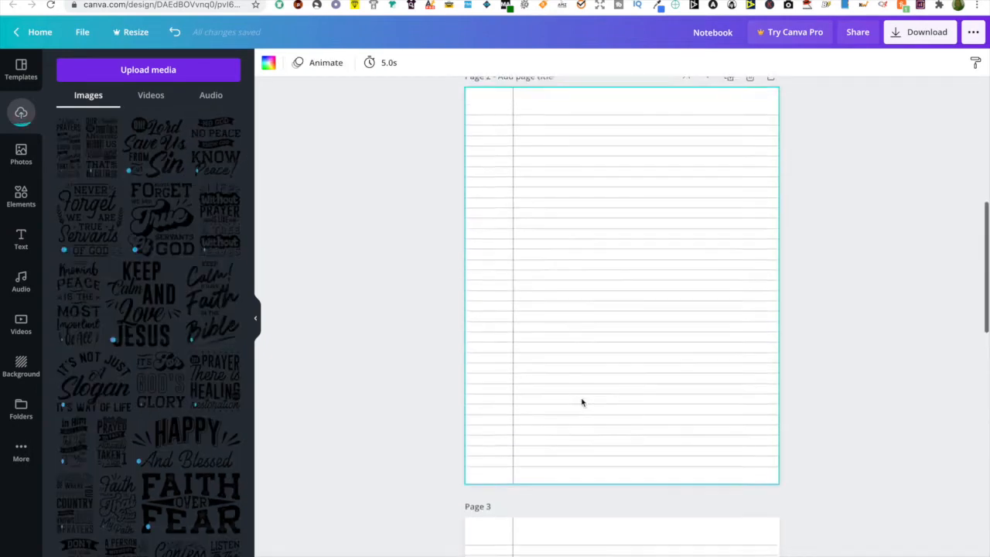
pyautogui.scroll(-6, 581, 403)
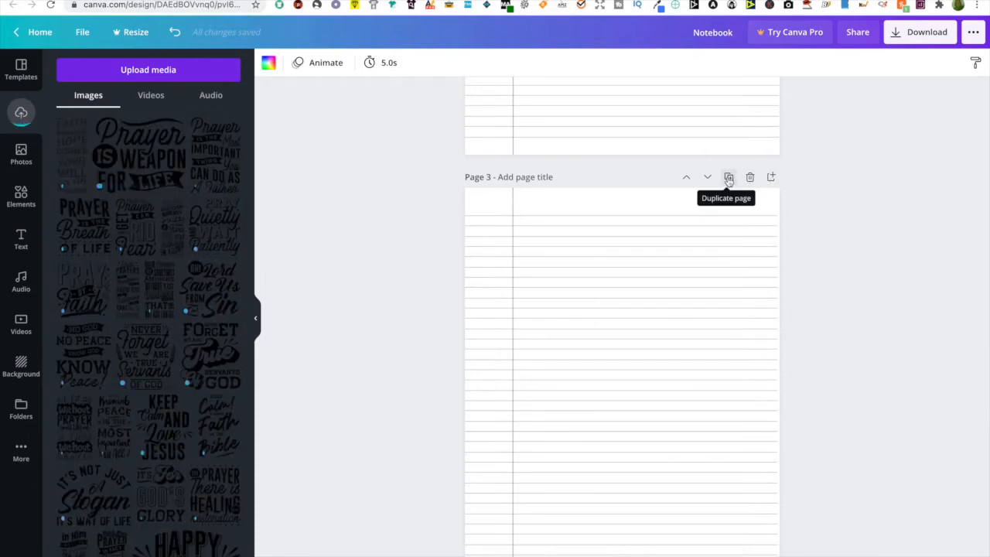
pyautogui.click(729, 179)
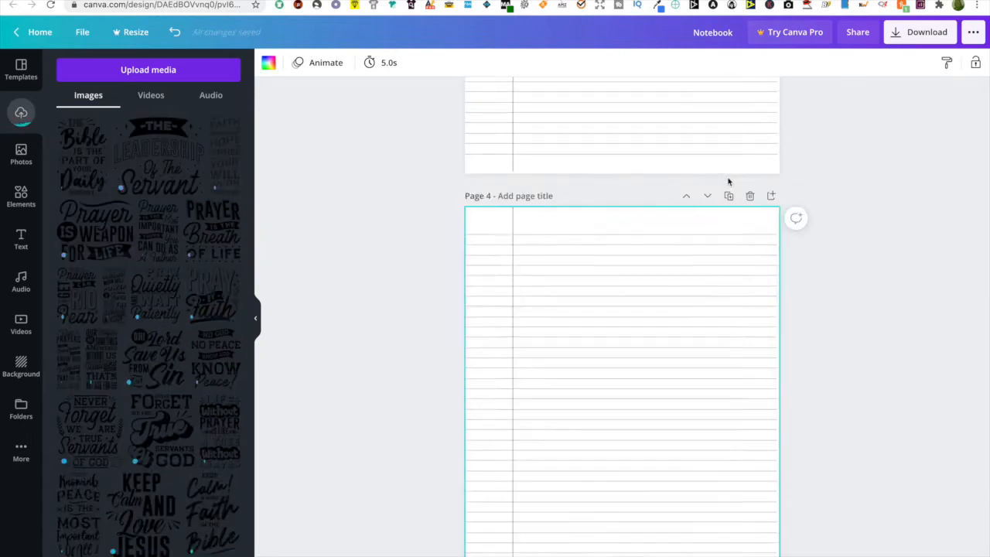
pyautogui.scroll(2, 729, 182)
pyautogui.scroll(-3, 728, 182)
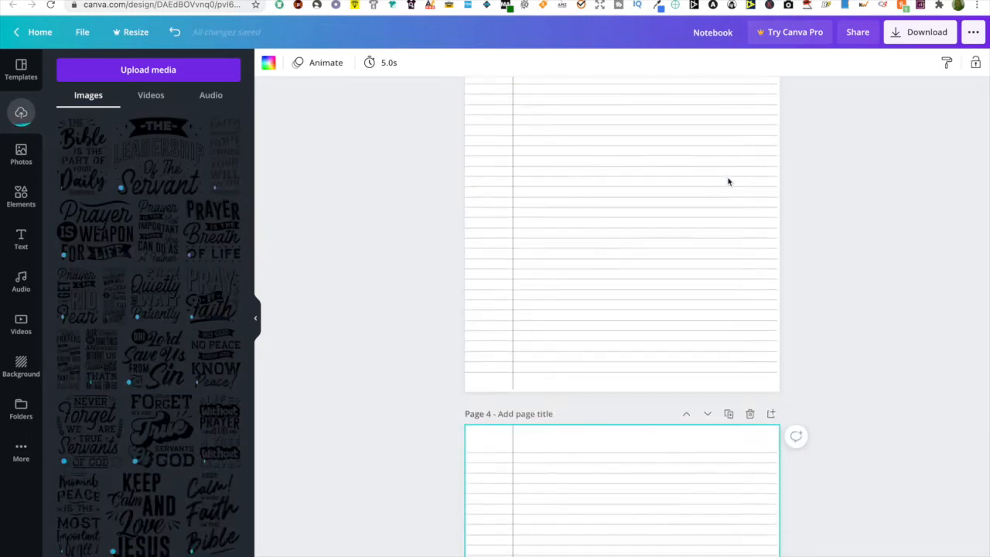
pyautogui.click(729, 363)
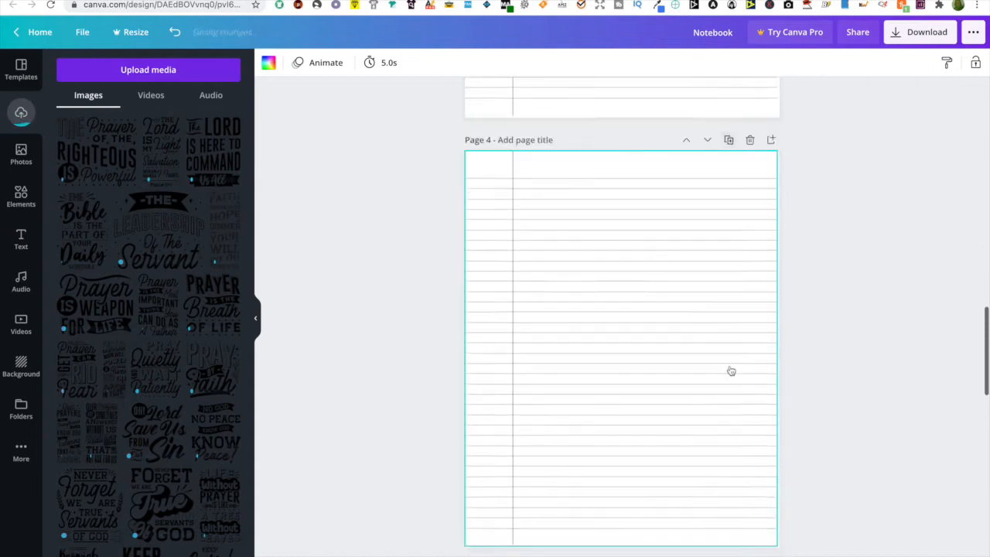
pyautogui.click(729, 364)
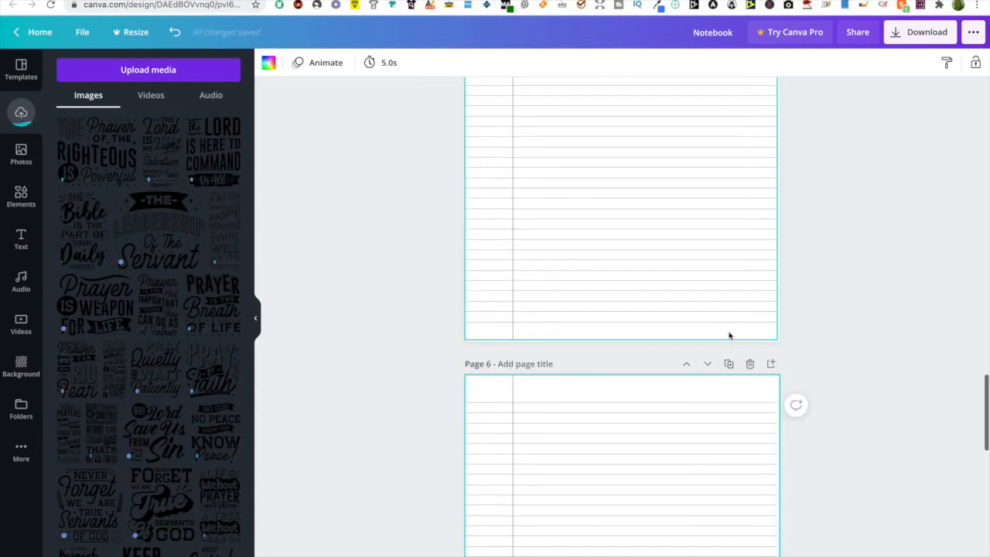
# Duplicate lined page 6 and its copies until the lined pages run through page 43, before the blank last page.
pyautogui.click(730, 369)
pyautogui.click(729, 365)
pyautogui.click(729, 365)
pyautogui.click(730, 365)
pyautogui.click(730, 365)
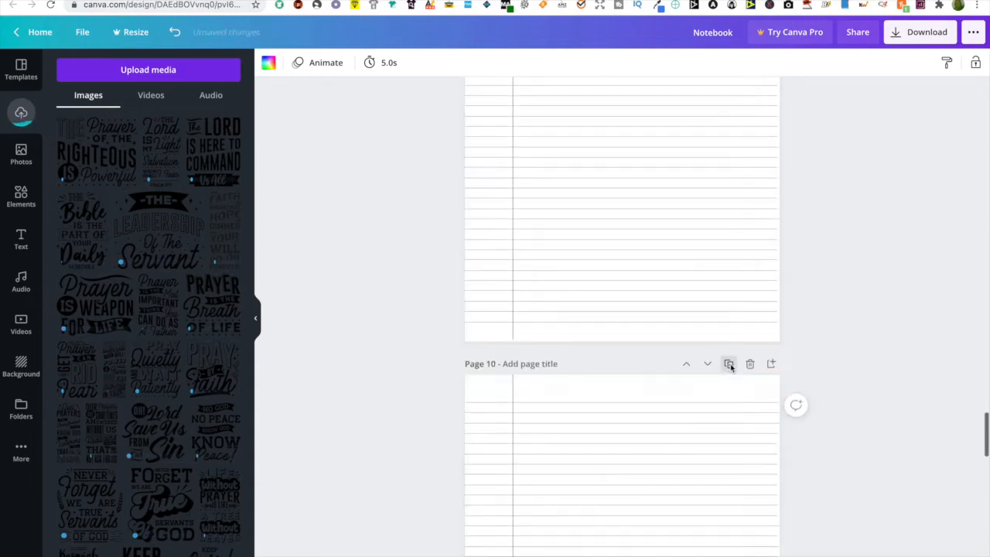
pyautogui.click(730, 365)
pyautogui.click(730, 366)
pyautogui.click(730, 365)
pyautogui.click(729, 365)
pyautogui.click(730, 366)
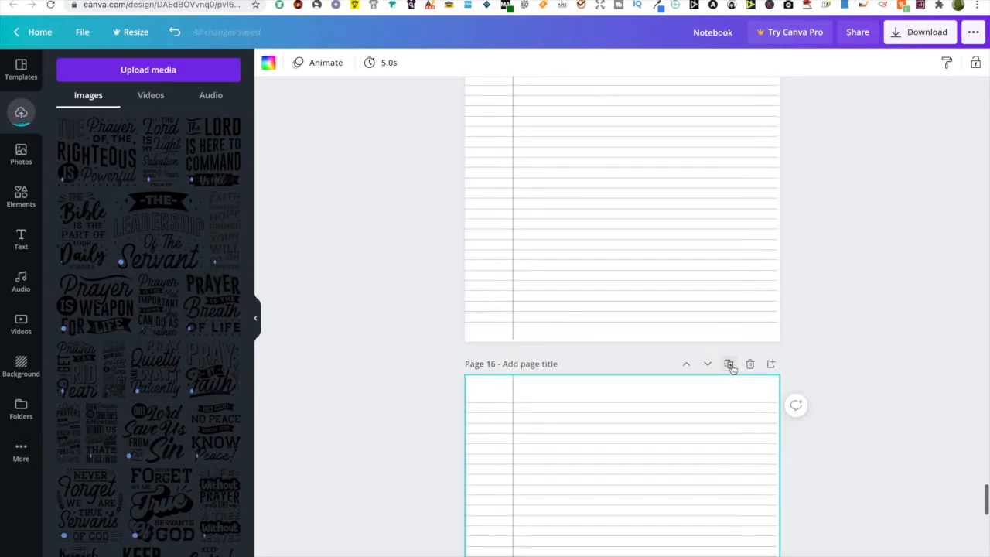
pyautogui.click(730, 365)
pyautogui.click(730, 365)
pyautogui.click(730, 367)
pyautogui.click(730, 367)
pyautogui.click(729, 365)
pyautogui.scroll(-3, 734, 373)
pyautogui.scroll(3, 735, 372)
pyautogui.click(730, 365)
pyautogui.click(730, 367)
pyautogui.click(729, 365)
pyautogui.click(729, 365)
pyautogui.click(730, 364)
pyautogui.click(730, 364)
pyautogui.click(731, 364)
pyautogui.click(730, 365)
pyautogui.click(730, 364)
pyautogui.click(731, 365)
pyautogui.click(730, 364)
pyautogui.click(731, 364)
pyautogui.click(730, 364)
pyautogui.click(730, 364)
pyautogui.click(731, 364)
pyautogui.click(731, 364)
pyautogui.click(730, 364)
pyautogui.click(731, 365)
pyautogui.click(730, 365)
pyautogui.click(730, 364)
pyautogui.click(731, 365)
pyautogui.click(730, 365)
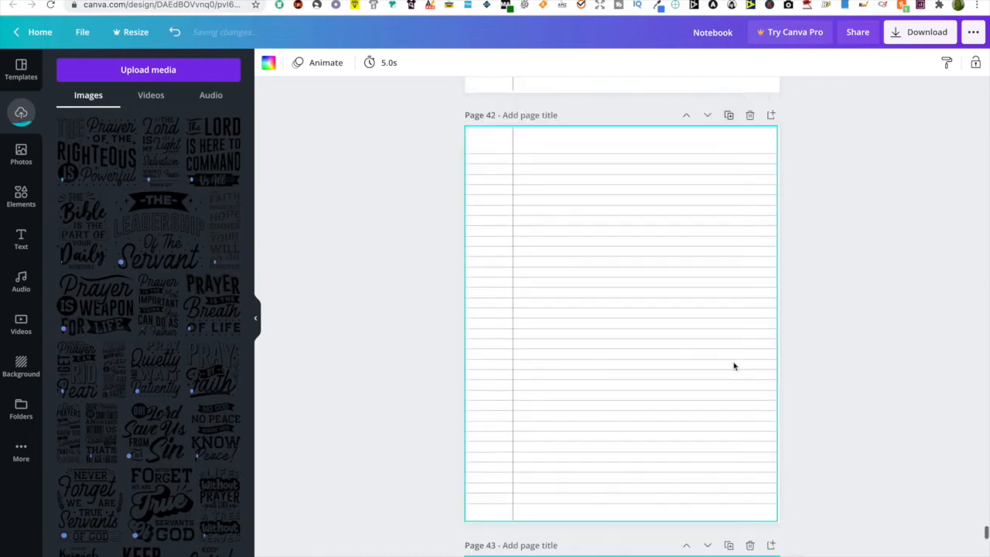
pyautogui.click(731, 365)
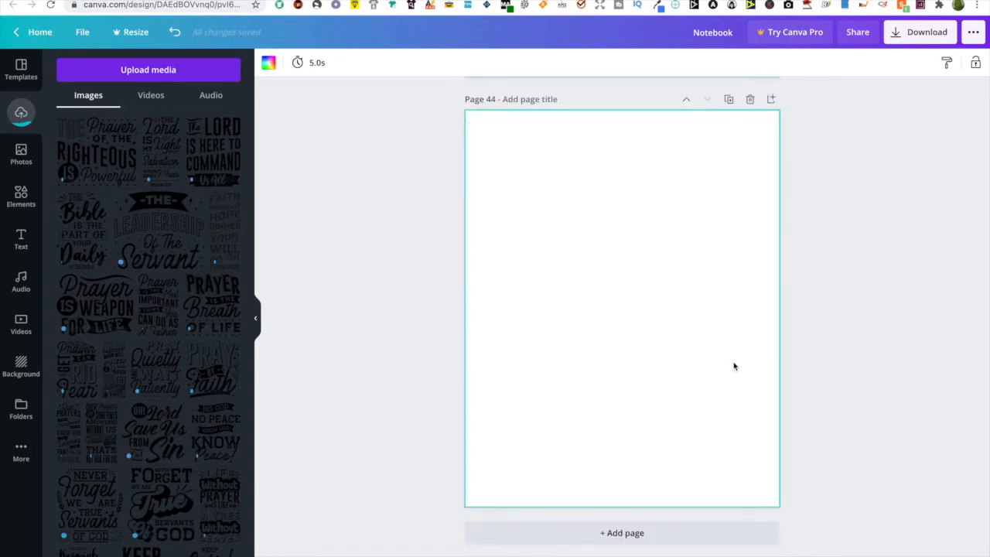
# Add two more blank pages, 45 and 46, after blank page 44 at the end of the notebook.
pyautogui.scroll(2, 733, 366)
pyautogui.scroll(-2, 734, 365)
pyautogui.scroll(1, 734, 366)
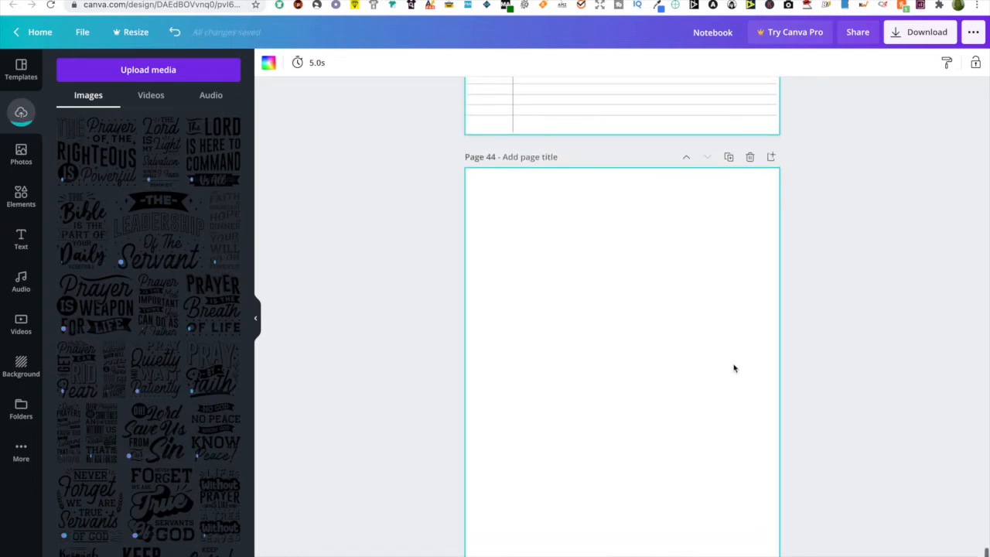
pyautogui.scroll(-1, 727, 372)
pyautogui.click(667, 540)
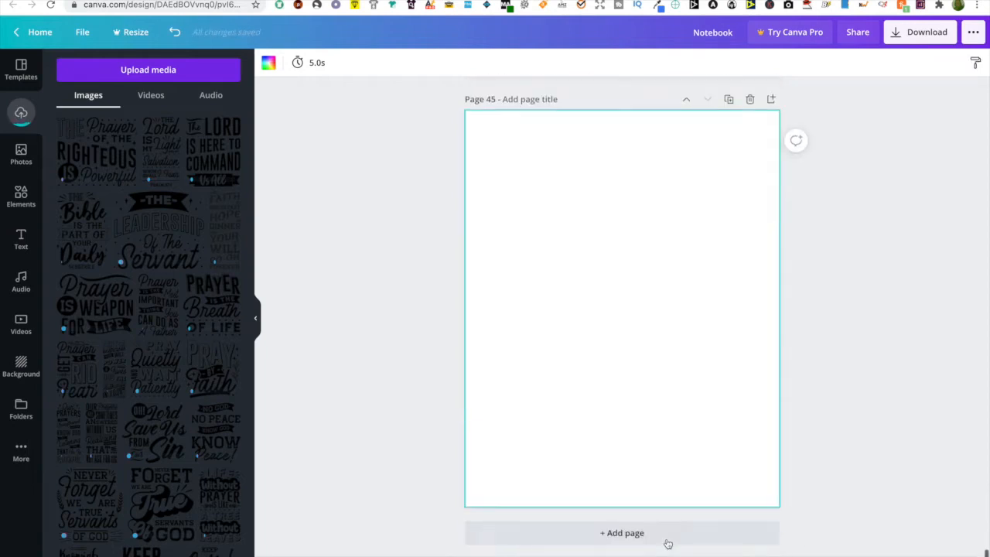
pyautogui.click(676, 533)
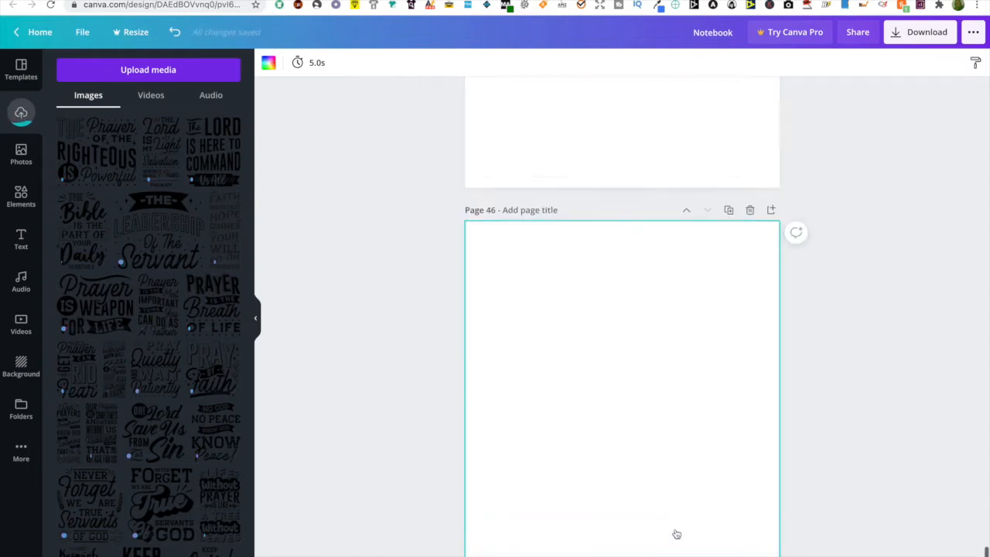
# Copy the ruled-line image from page 43 onto blank pages 44, 45 and 46, keeping one copy per page.
pyautogui.scroll(10, 677, 387)
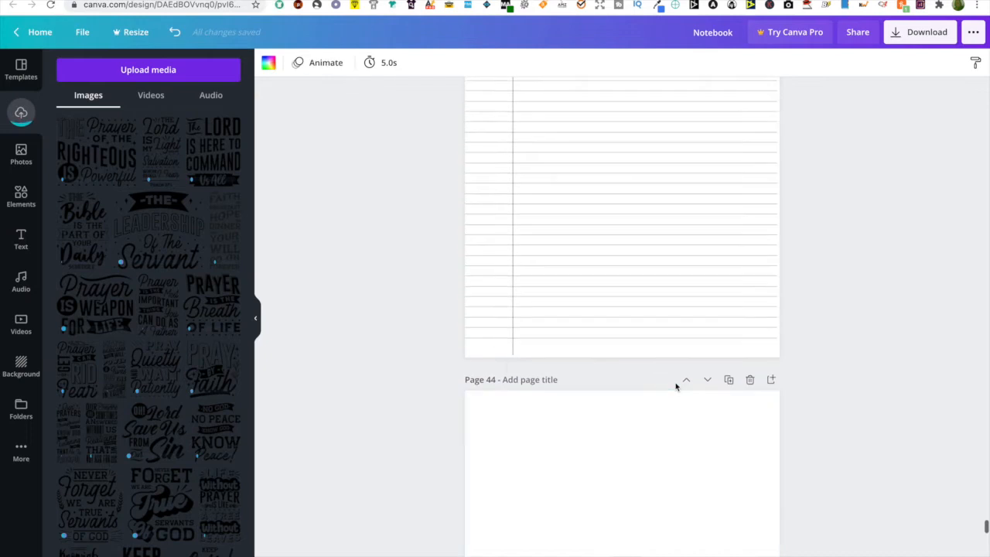
pyautogui.click(668, 325)
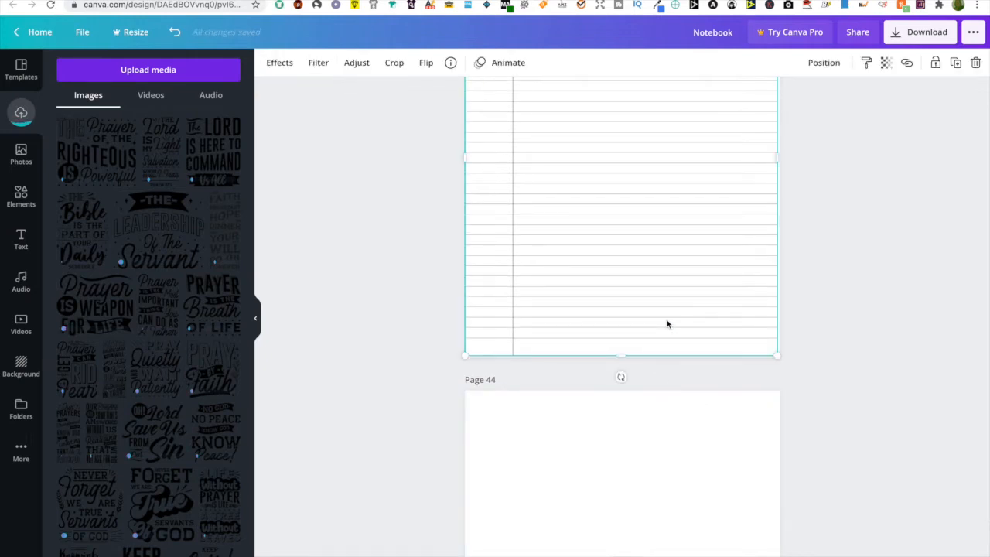
pyautogui.click(632, 441)
pyautogui.scroll(-10, 633, 441)
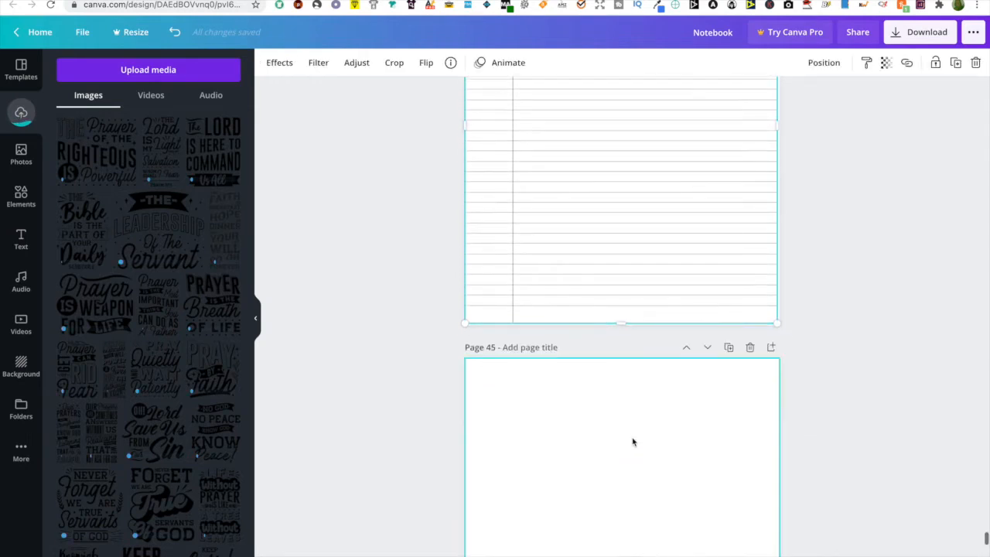
pyautogui.hotkey('ctrl', 'd')
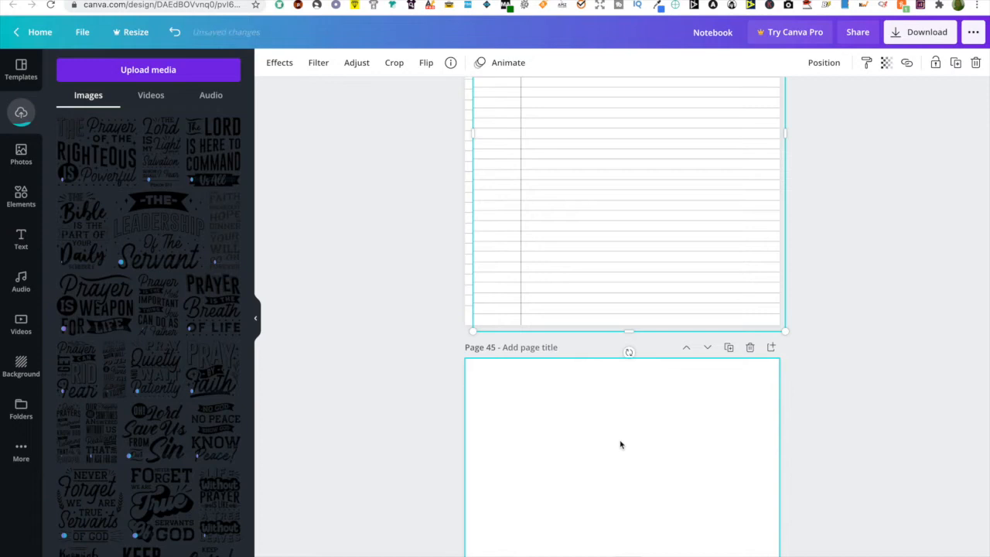
pyautogui.press('Delete')
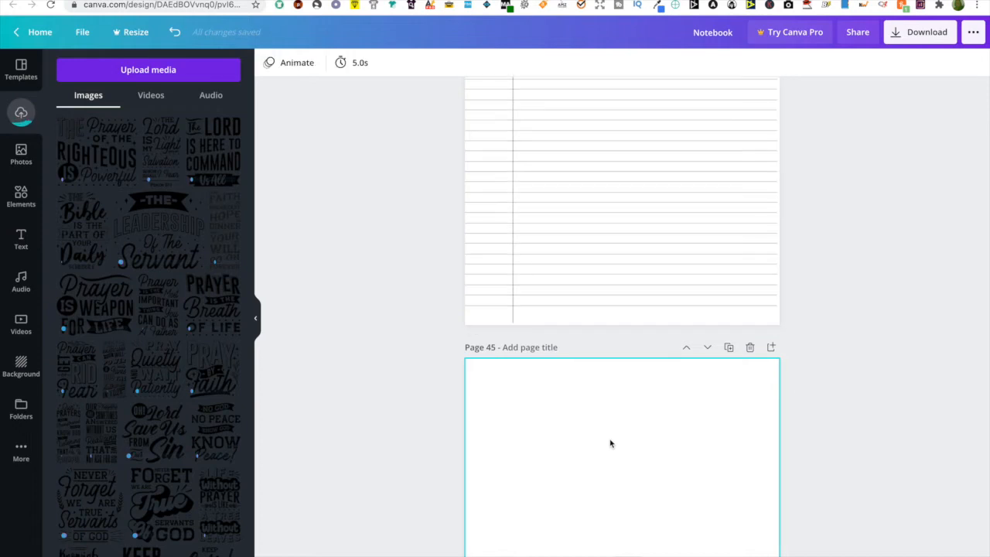
pyautogui.hotkey('ctrl', 'v')
pyautogui.scroll(-5, 611, 443)
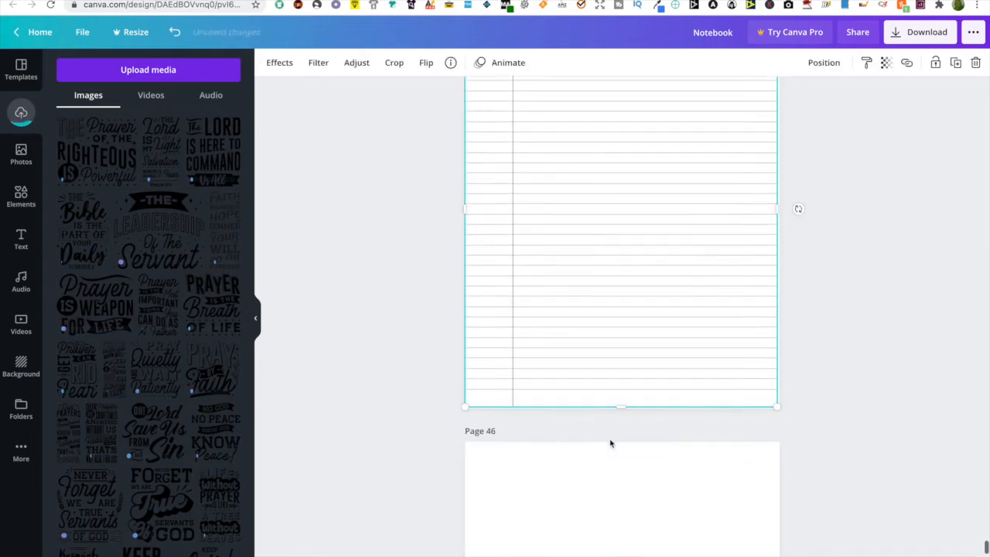
pyautogui.scroll(-3, 610, 443)
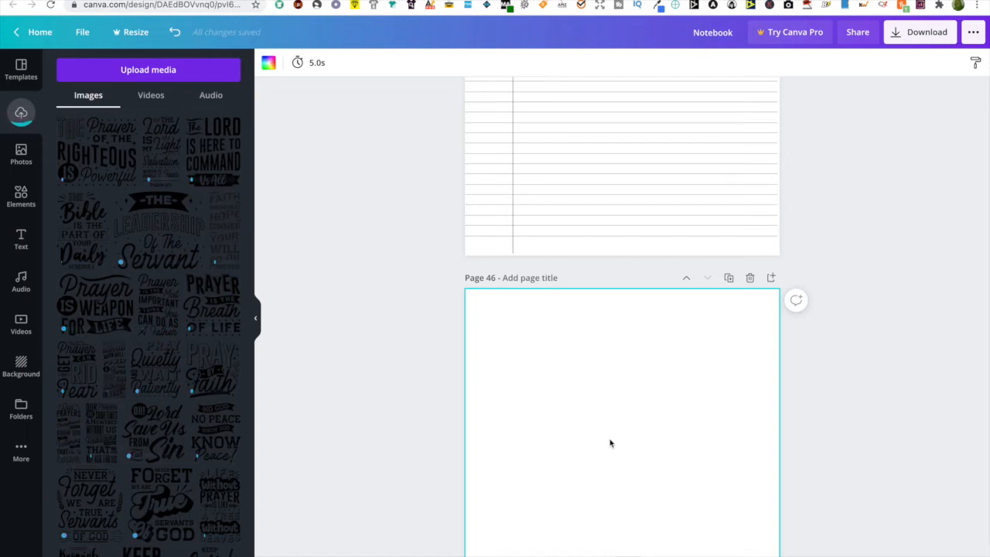
pyautogui.hotkey('ctrl', 'v')
pyautogui.scroll(-3, 610, 443)
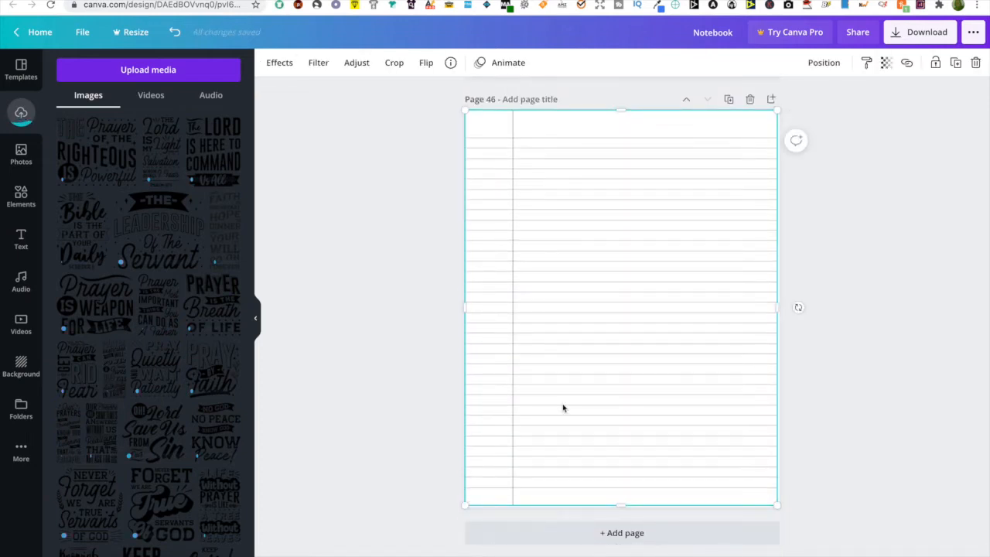
# Duplicate lined page 46 and its copies until the notebook reaches 100 pages.
pyautogui.click(606, 535)
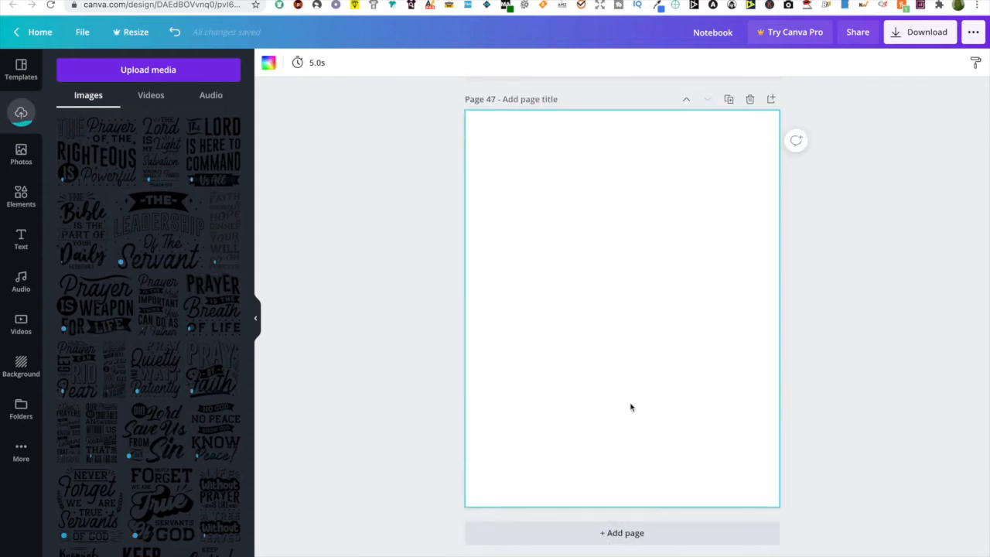
pyautogui.click(749, 99)
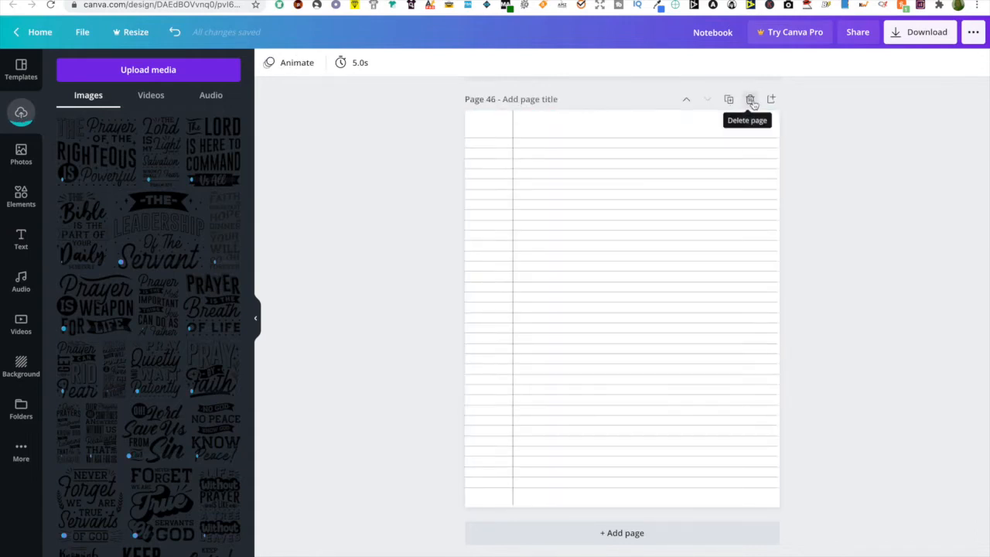
pyautogui.click(729, 101)
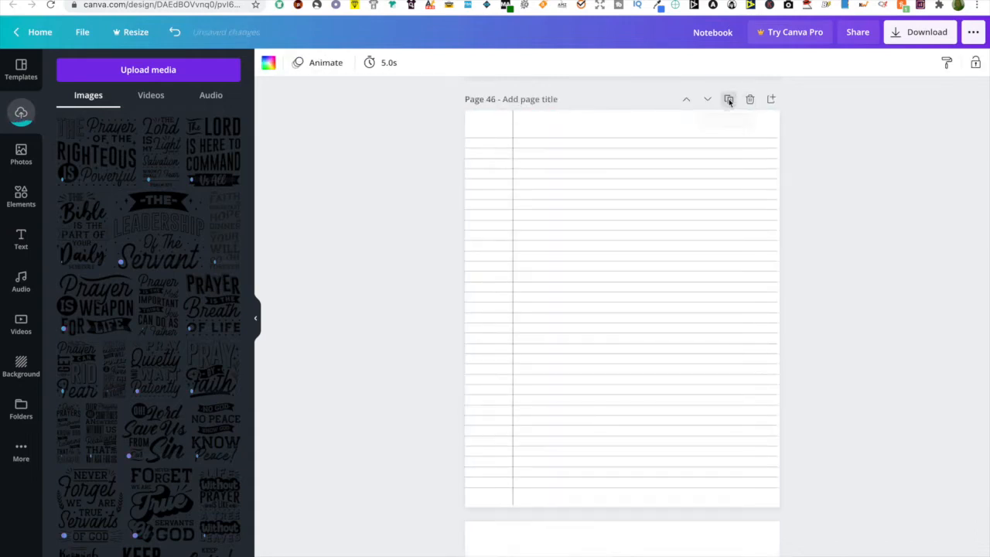
pyautogui.click(729, 101)
pyautogui.click(729, 101)
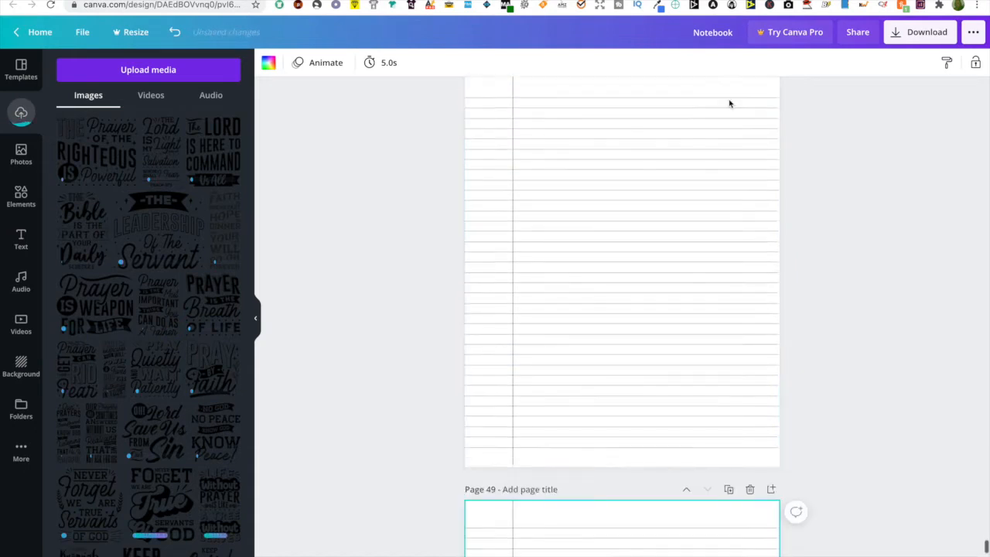
pyautogui.click(729, 100)
pyautogui.click(729, 99)
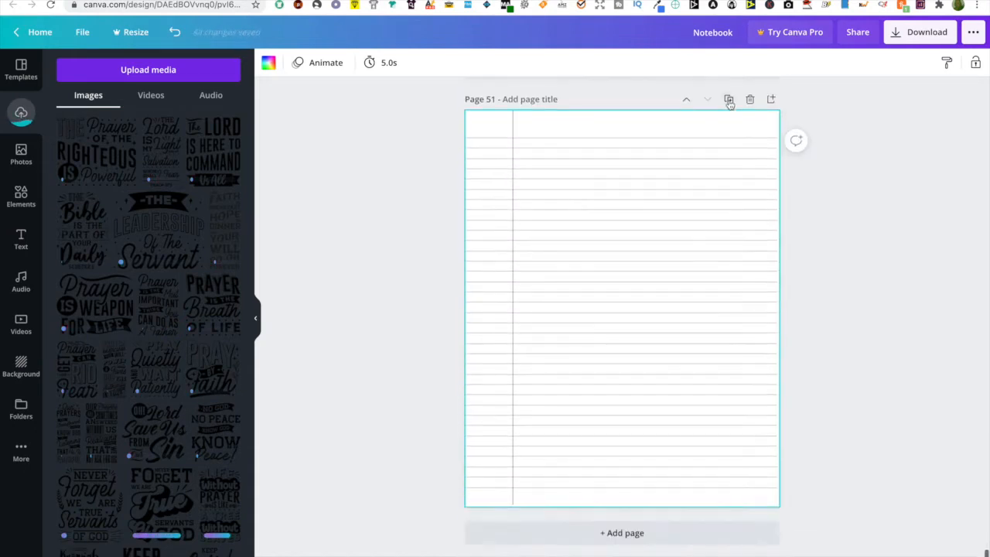
pyautogui.click(729, 99)
pyautogui.click(729, 100)
pyautogui.click(729, 100)
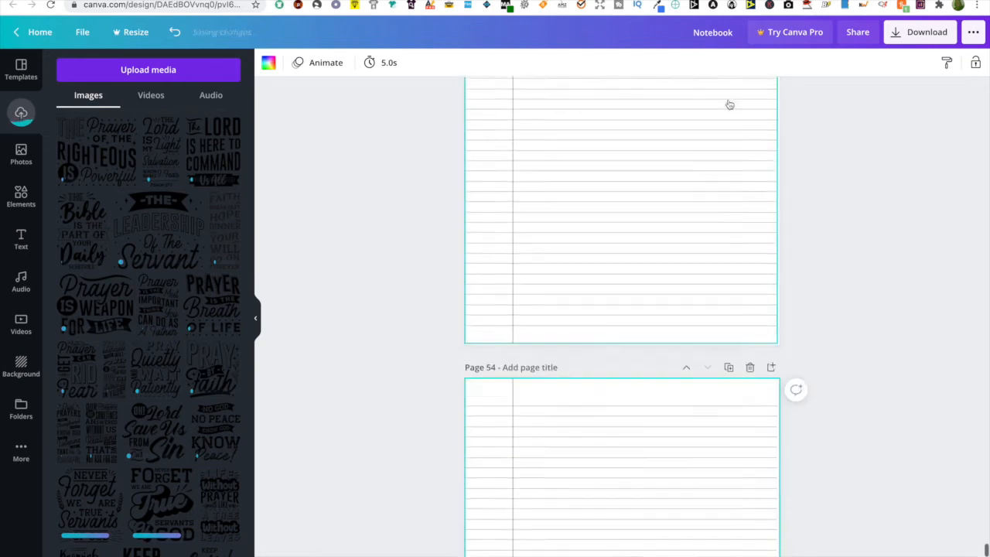
pyautogui.click(729, 100)
pyautogui.click(729, 101)
pyautogui.click(729, 101)
pyautogui.click(729, 101)
pyautogui.click(729, 101)
pyautogui.click(729, 101)
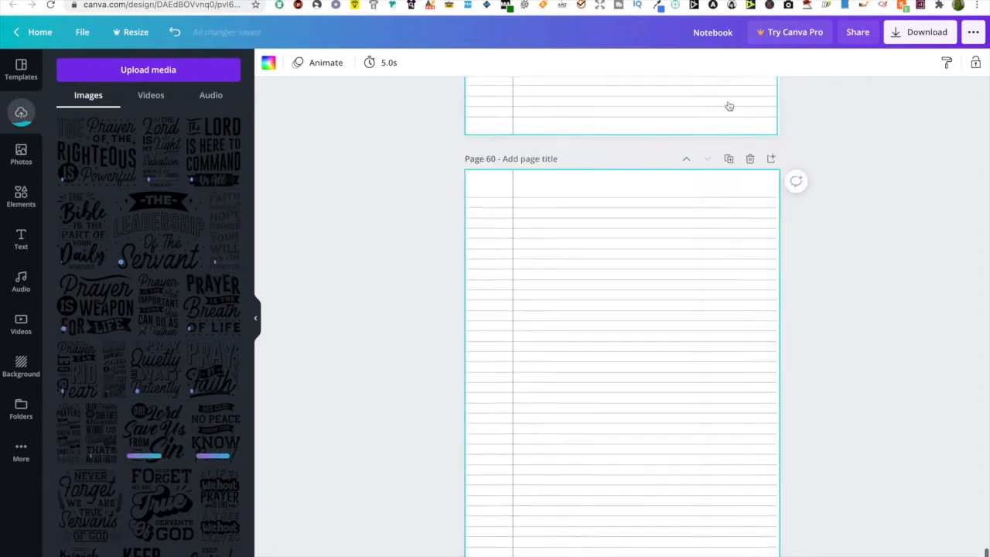
pyautogui.click(729, 100)
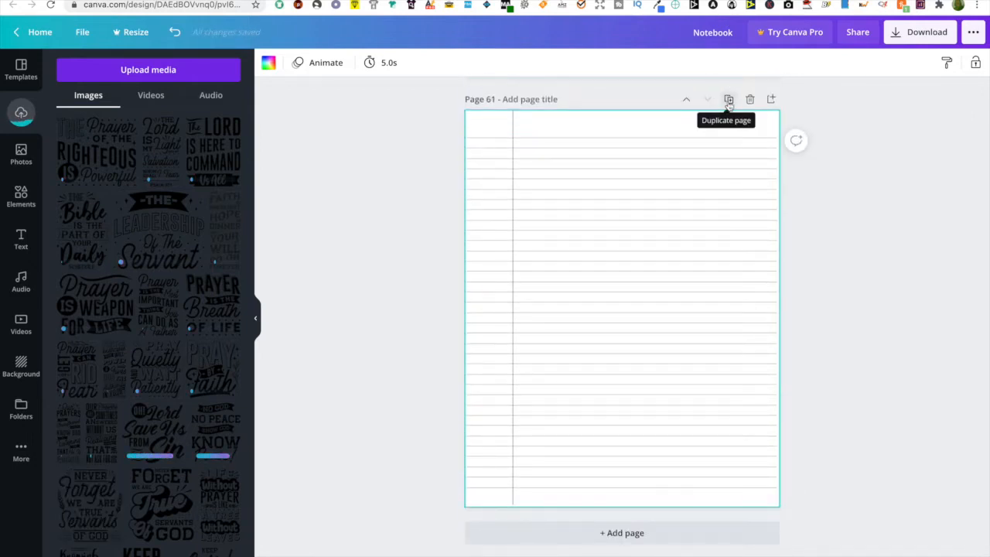
pyautogui.click(729, 100)
pyautogui.click(729, 100)
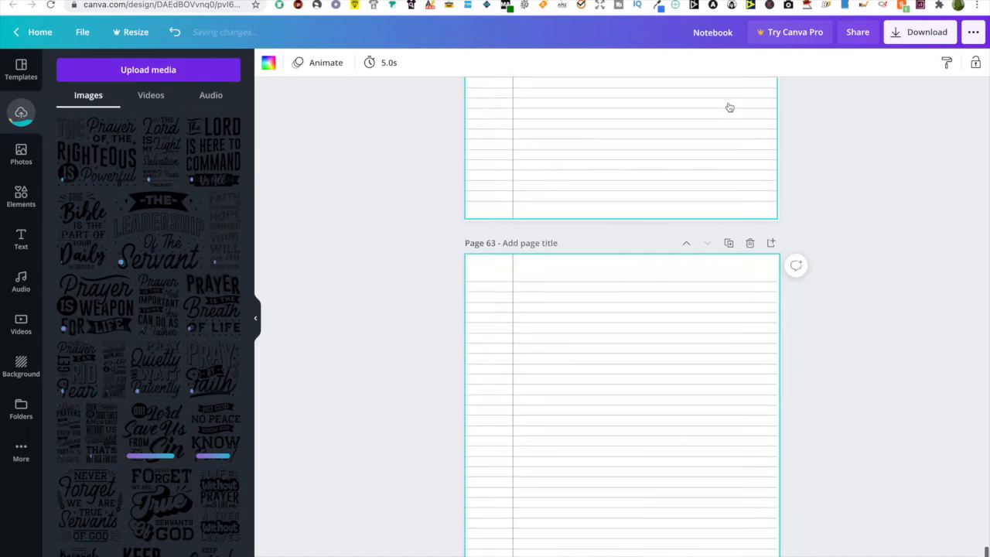
pyautogui.click(729, 100)
pyautogui.click(729, 100)
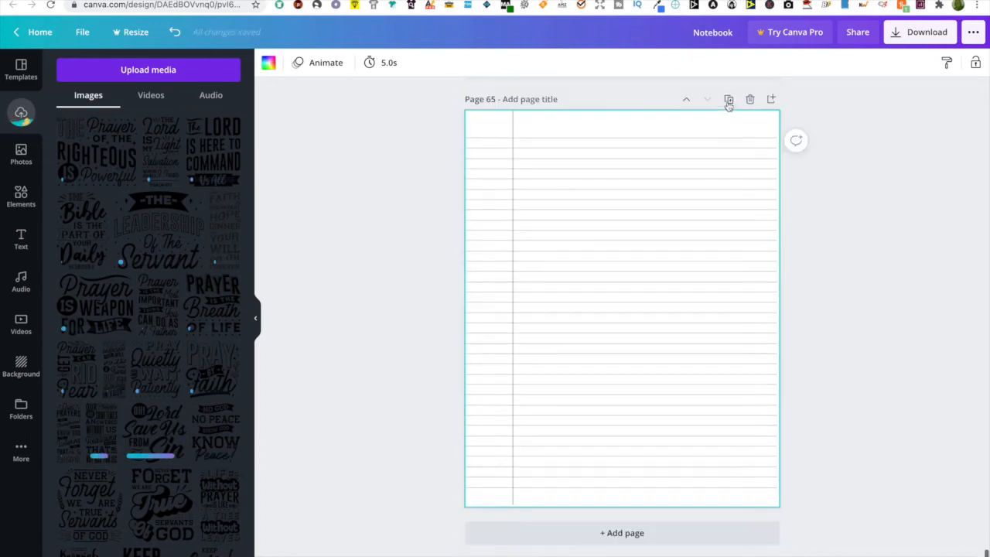
pyautogui.click(729, 100)
pyautogui.click(729, 100)
pyautogui.click(729, 101)
pyautogui.click(729, 103)
pyautogui.click(728, 107)
pyautogui.click(729, 105)
pyautogui.click(728, 103)
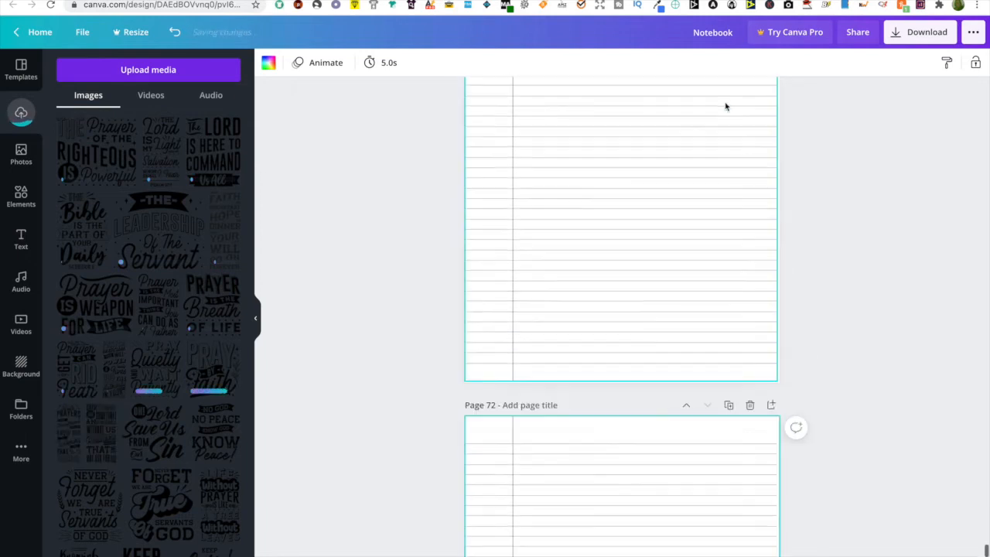
pyautogui.click(728, 103)
pyautogui.click(728, 104)
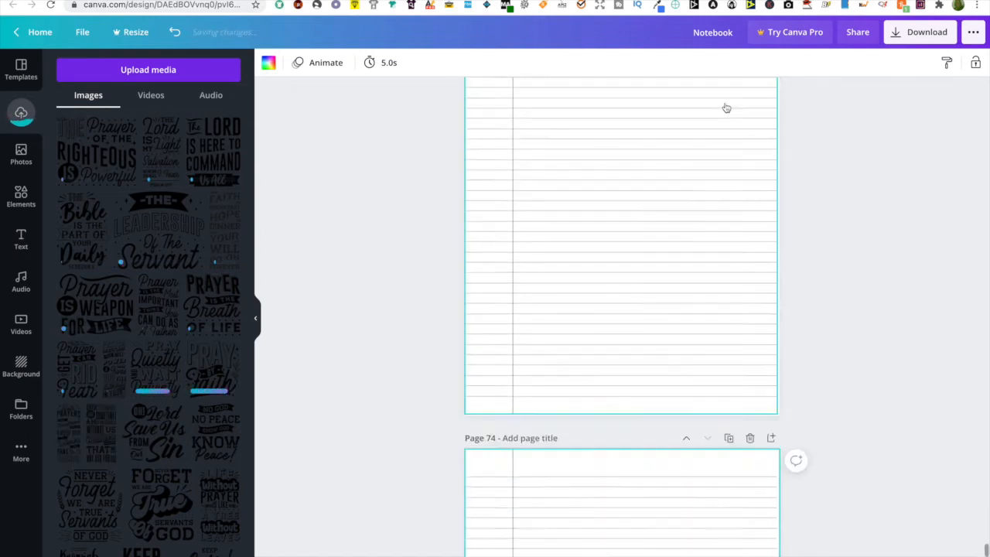
pyautogui.click(728, 104)
pyautogui.click(728, 104)
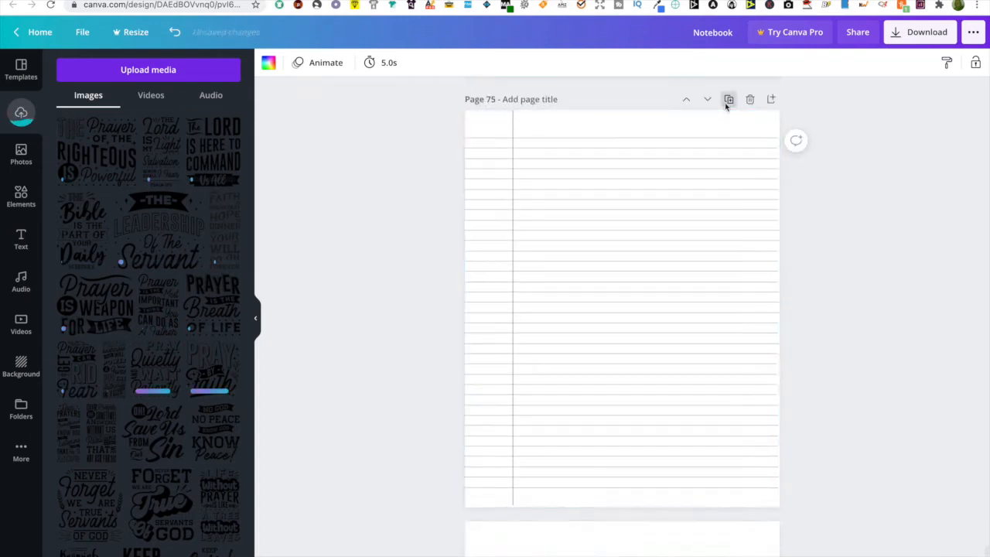
pyautogui.click(728, 104)
pyautogui.click(728, 104)
pyautogui.click(728, 104)
pyautogui.click(728, 101)
pyautogui.click(728, 101)
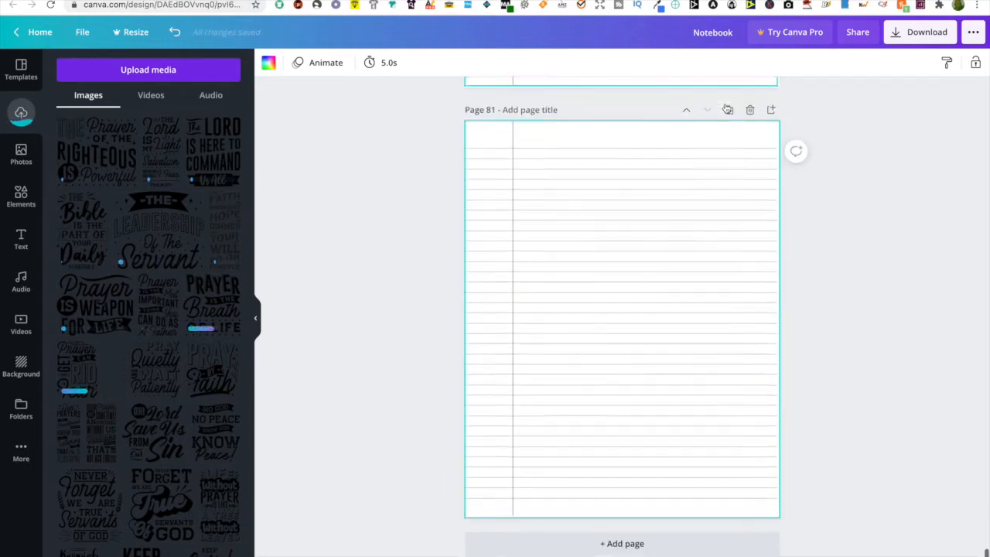
pyautogui.click(728, 101)
pyautogui.click(728, 102)
pyautogui.click(727, 107)
pyautogui.click(727, 107)
pyautogui.click(727, 105)
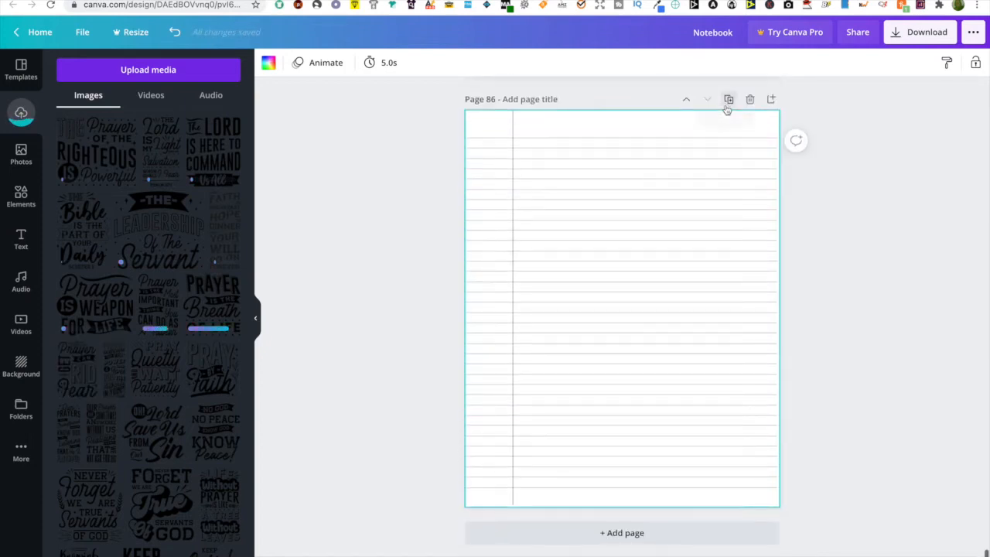
pyautogui.click(726, 104)
pyautogui.click(727, 101)
pyautogui.click(727, 102)
pyautogui.click(728, 102)
pyautogui.click(728, 102)
pyautogui.click(728, 102)
pyautogui.click(727, 102)
pyautogui.click(728, 102)
pyautogui.click(728, 102)
pyautogui.click(727, 102)
pyautogui.click(727, 103)
pyautogui.click(728, 102)
pyautogui.click(728, 102)
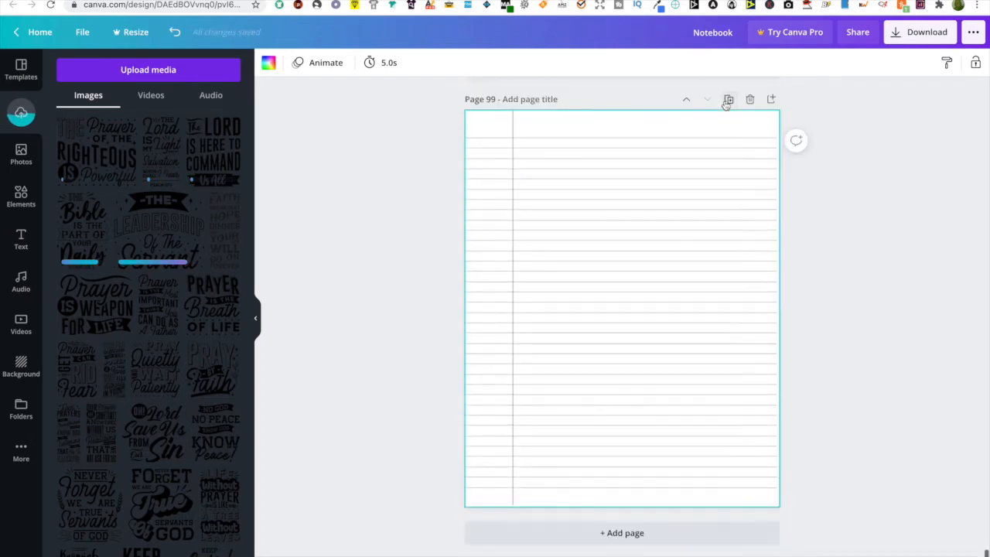
pyautogui.click(727, 102)
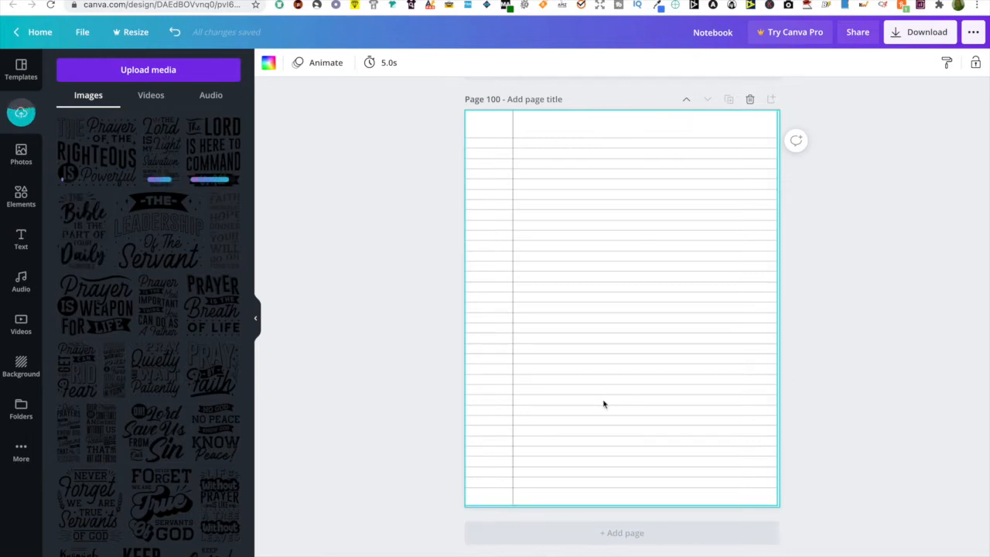
pyautogui.scroll(10, 605, 403)
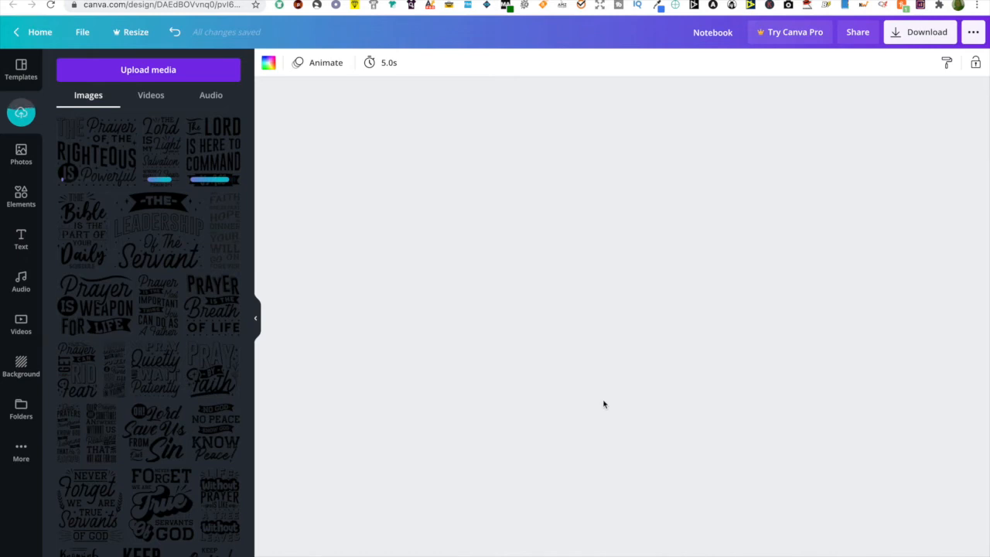
pyautogui.scroll(5, 604, 403)
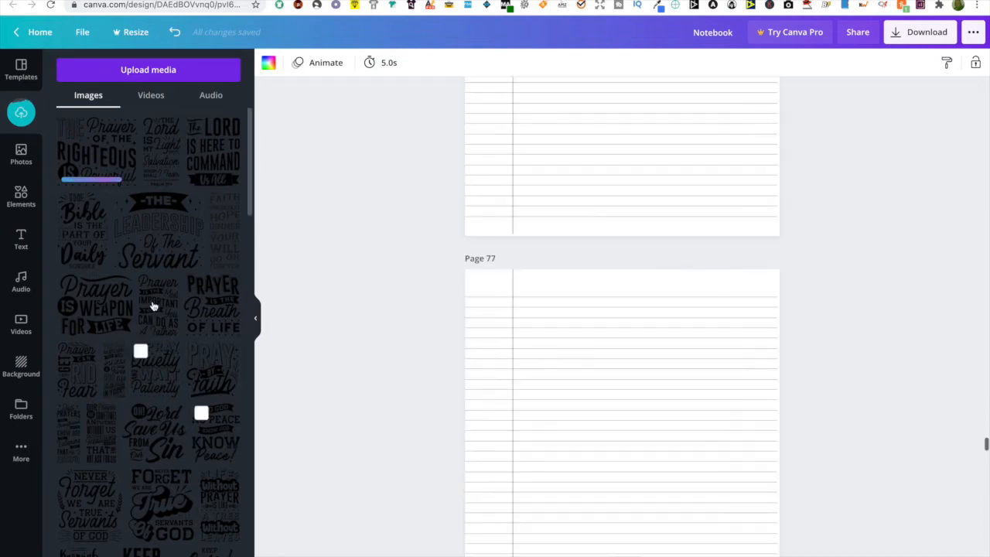
pyautogui.scroll(5, 599, 188)
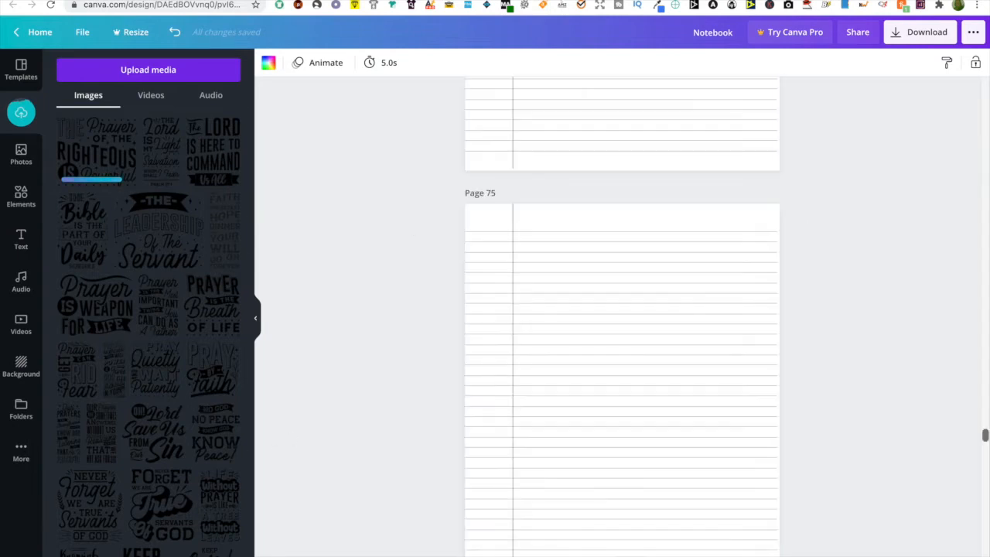
# Place the uploaded "The Prayer of the Righteous is Powerful" quote image on blank page 1.
pyautogui.moveTo(985, 435); pyautogui.dragTo(986, 73)
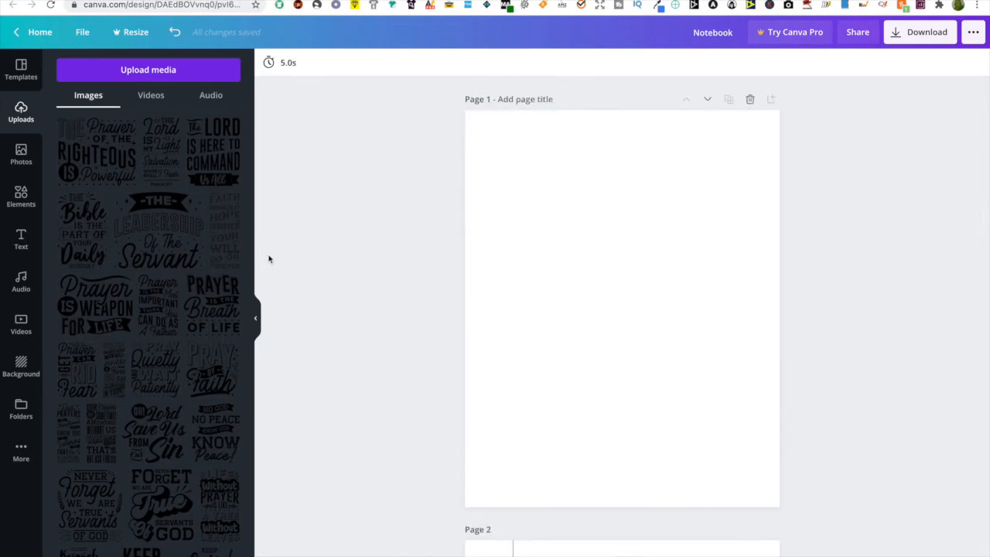
pyautogui.scroll(-10, 131, 260)
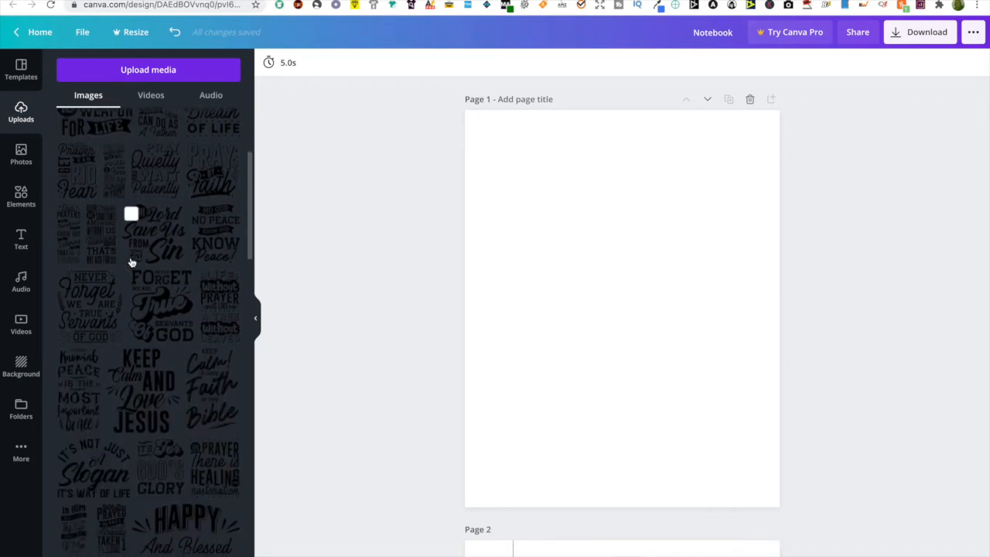
pyautogui.scroll(15, 130, 262)
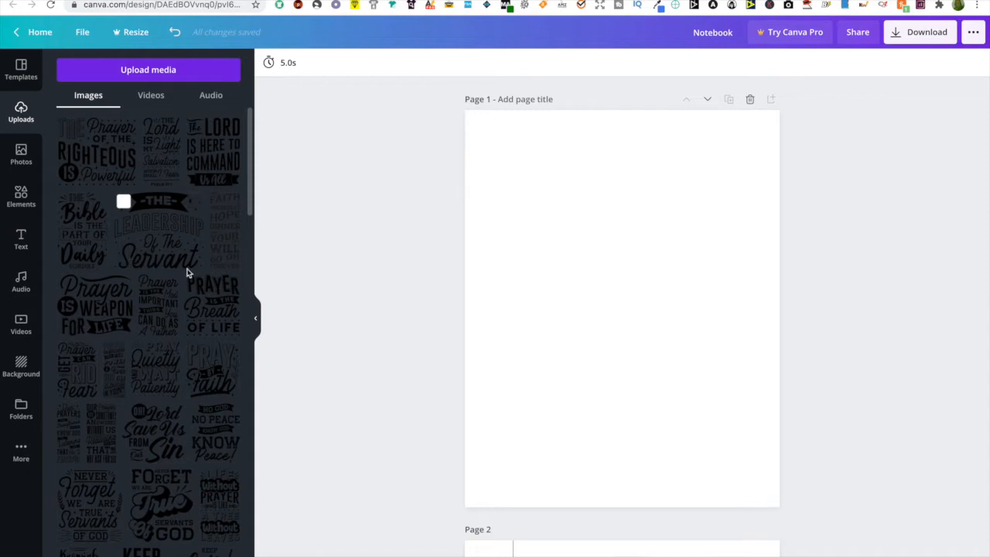
pyautogui.click(90, 156)
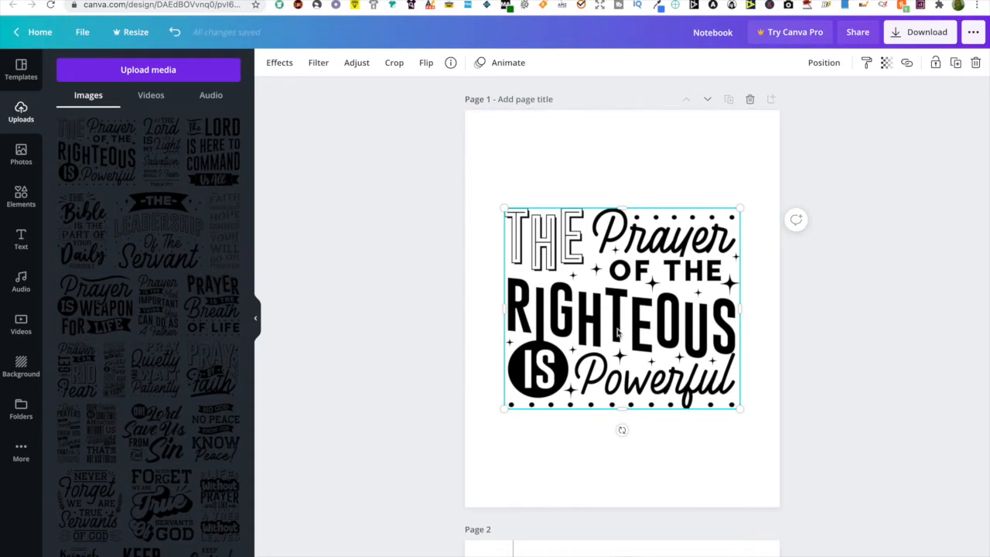
# Replace the ruled-line image on page 4 with the uploaded "The Lord is my Light and my Salvation" quote image.
pyautogui.scroll(-10, 617, 333)
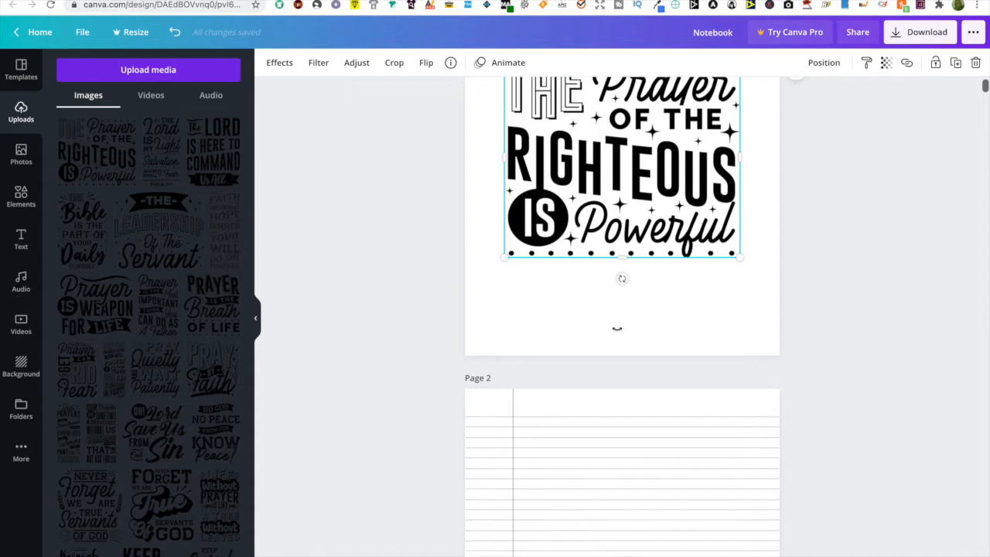
pyautogui.scroll(-5, 617, 333)
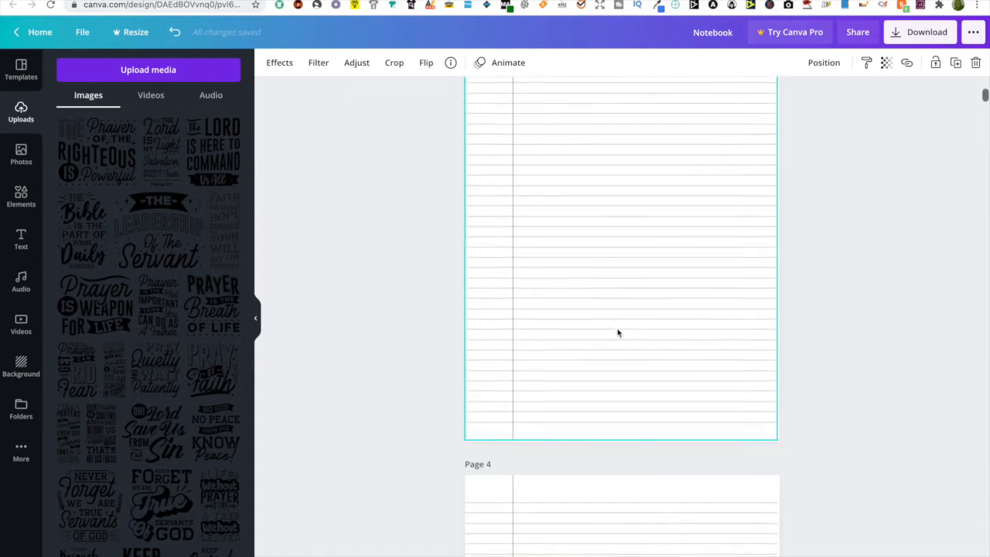
pyautogui.scroll(-1, 617, 333)
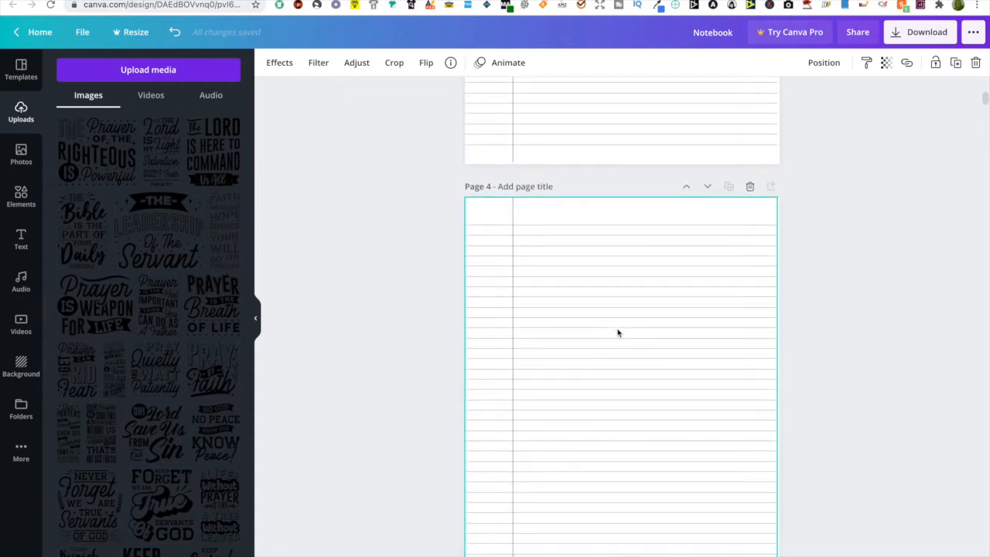
pyautogui.press('Delete')
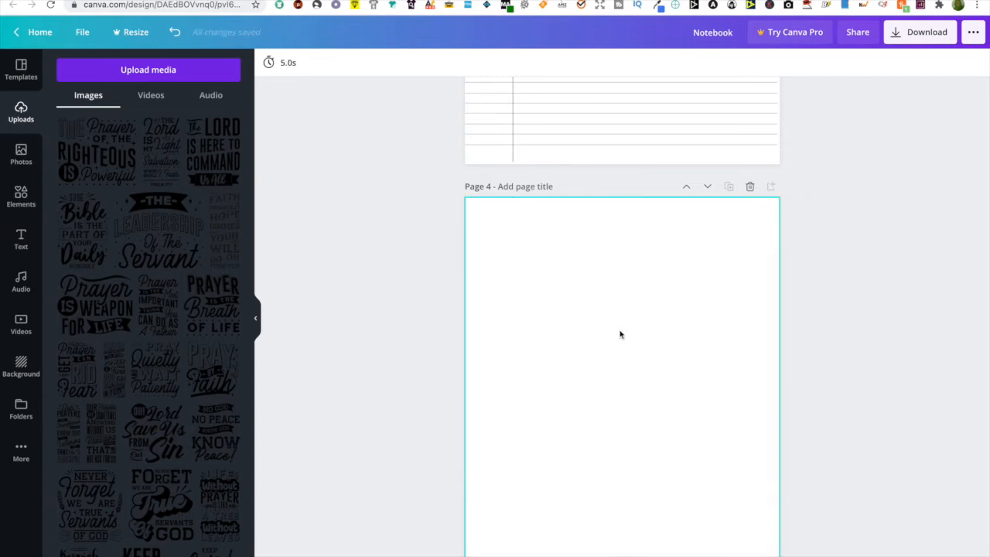
pyautogui.click(164, 163)
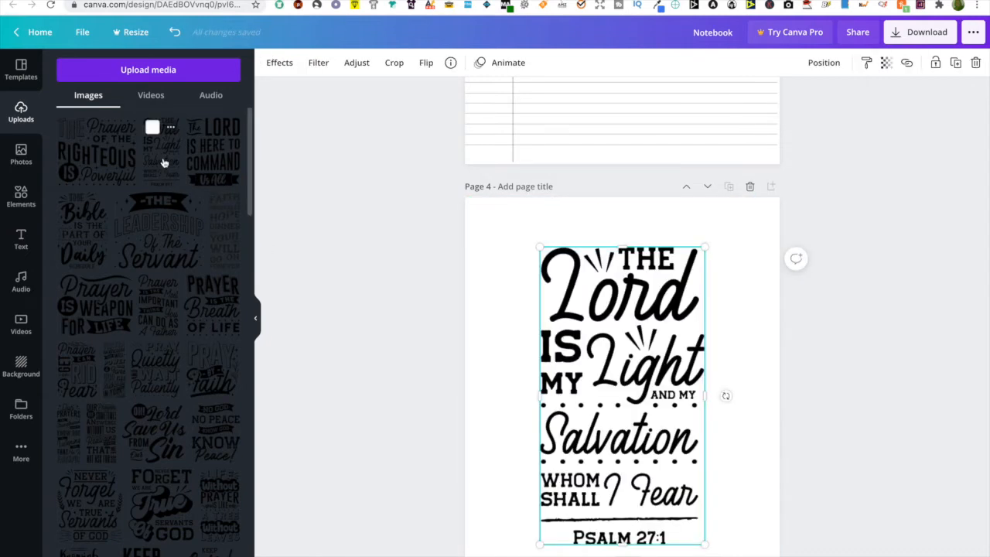
# Replace the ruled-line image on page 7 with the uploaded "The Lord is here to command us all" quote image.
pyautogui.scroll(-6, 501, 317)
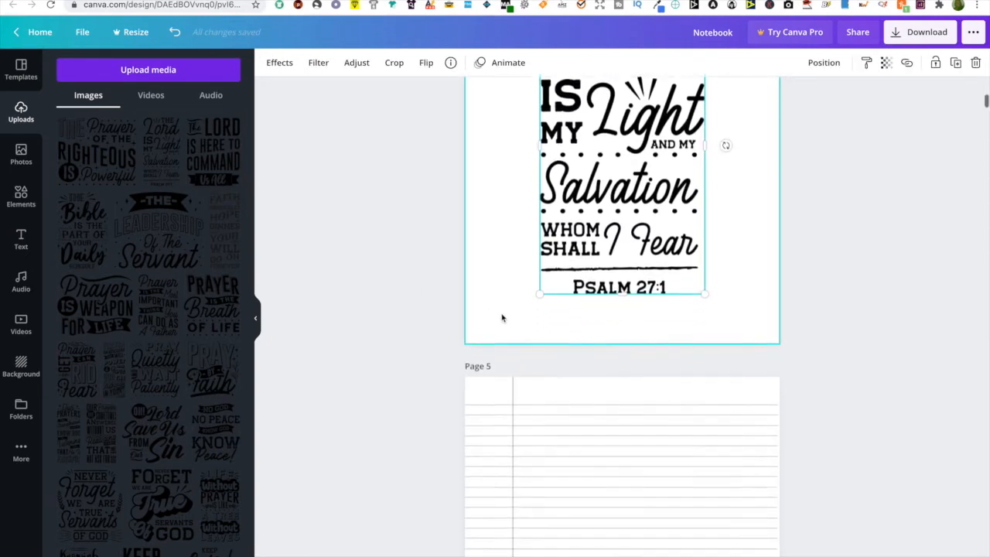
pyautogui.scroll(-10, 501, 317)
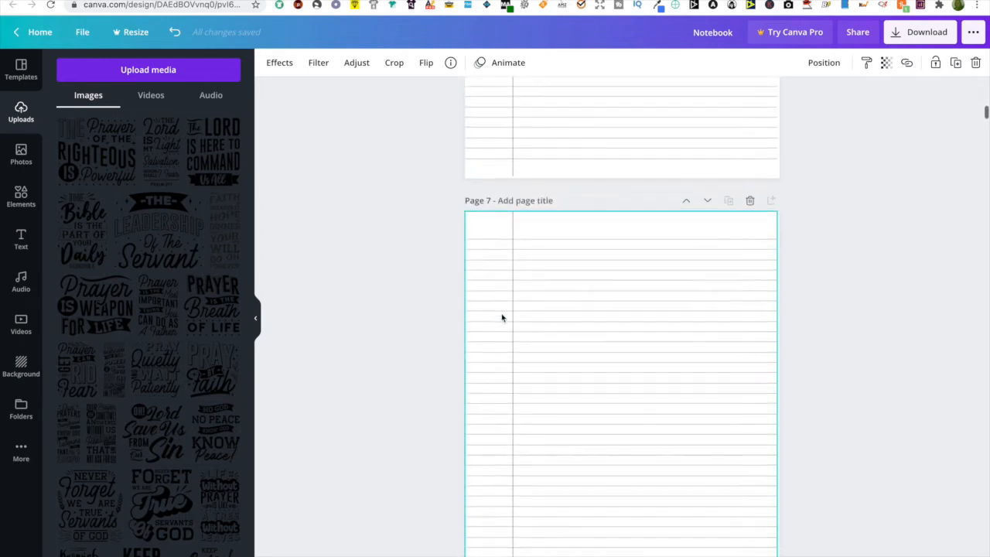
pyautogui.press('Delete')
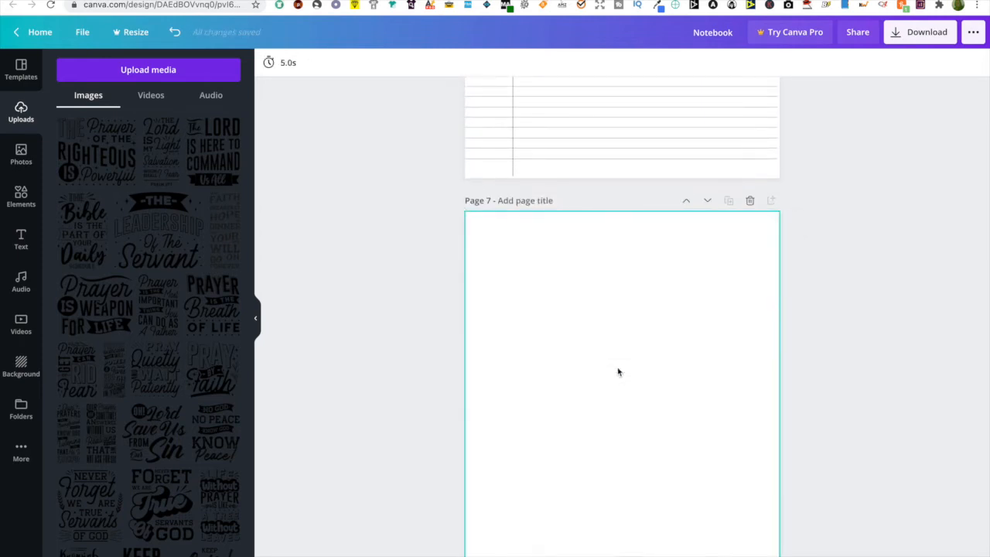
pyautogui.click(215, 150)
# Replace the ruled-line image on page 10 with the uploaded "The Bible is the part of your Daily" quote image.
pyautogui.scroll(-3, 597, 332)
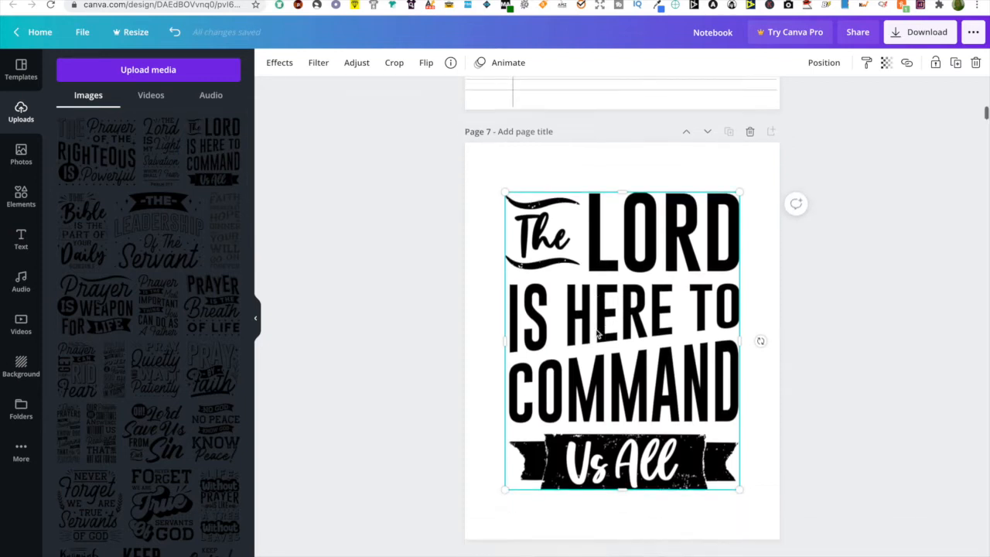
pyautogui.scroll(-10, 597, 332)
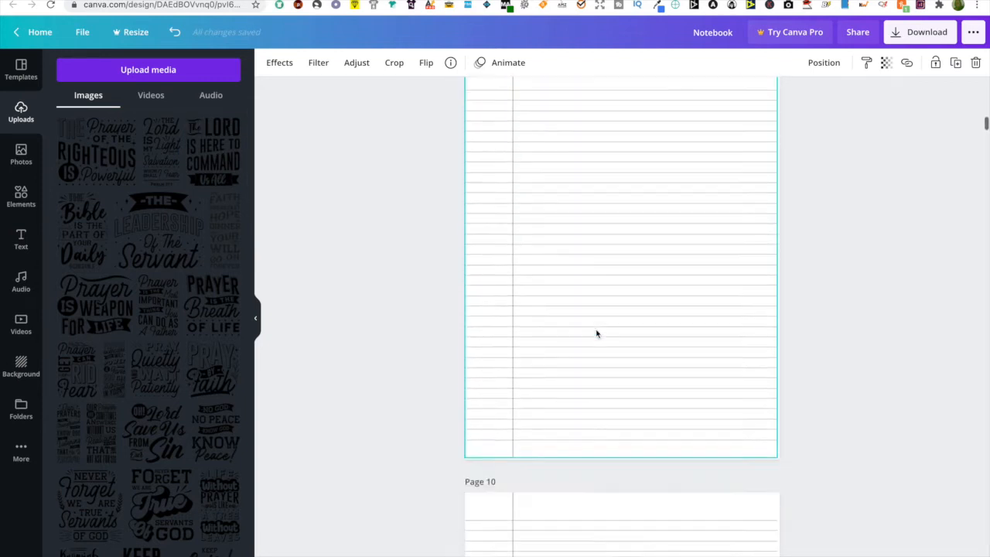
pyautogui.scroll(-1, 597, 333)
pyautogui.press('Delete')
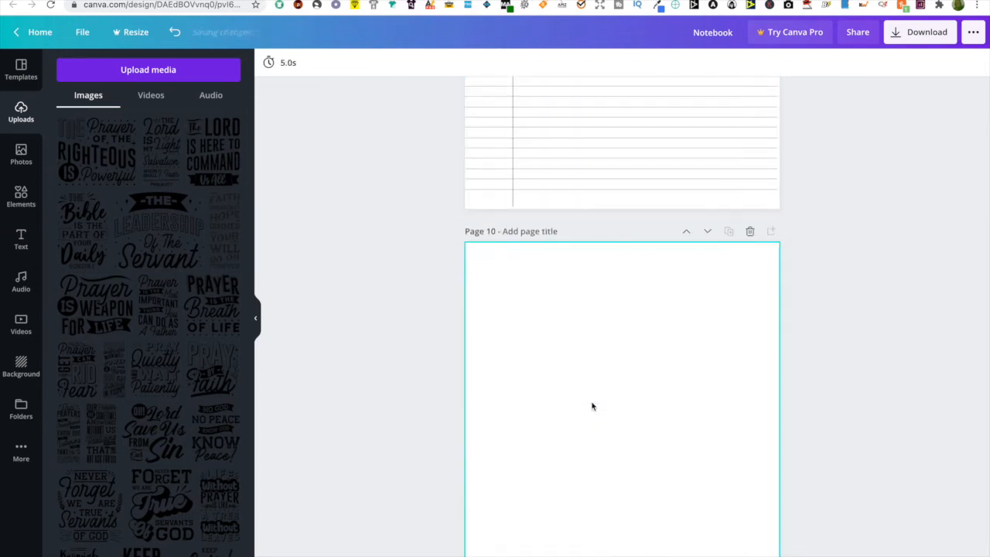
pyautogui.click(86, 252)
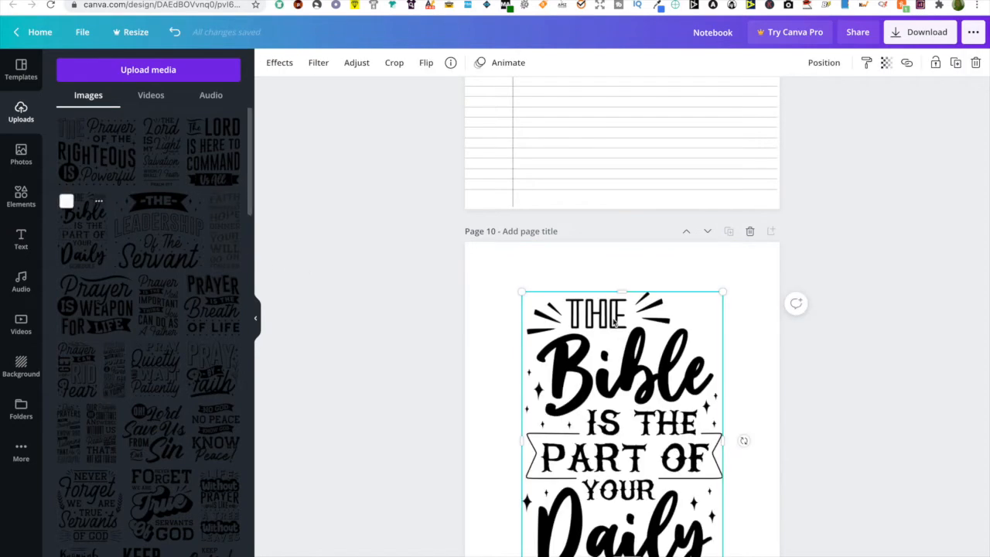
# Replace the ruled-line image on page 13 with the uploaded "The Leadership of the Servant" quote image.
pyautogui.scroll(-5, 742, 304)
pyautogui.scroll(2, 613, 322)
pyautogui.scroll(-2, 613, 323)
pyautogui.scroll(8, 614, 322)
pyautogui.scroll(-7, 613, 323)
pyautogui.scroll(-9, 614, 323)
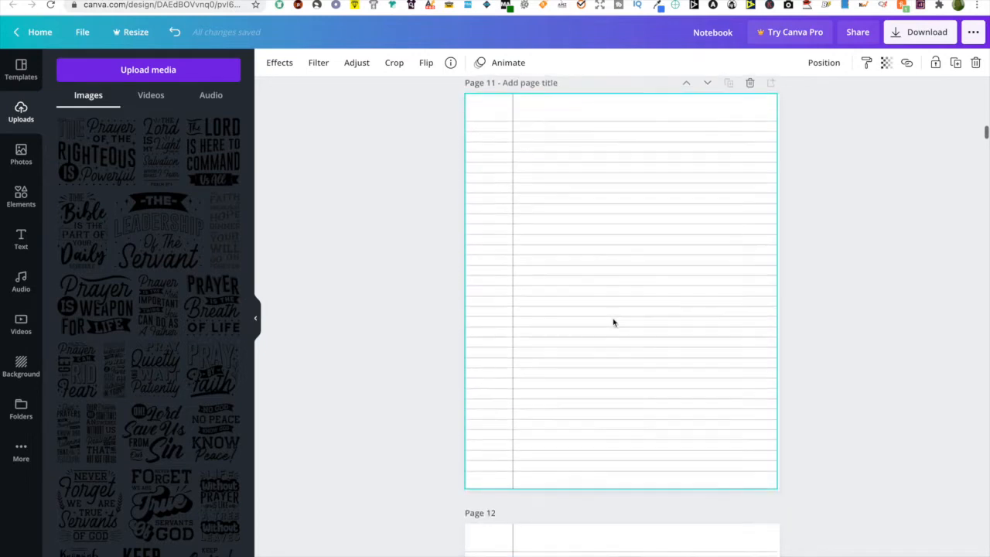
pyautogui.scroll(-3, 613, 323)
pyautogui.click(596, 437)
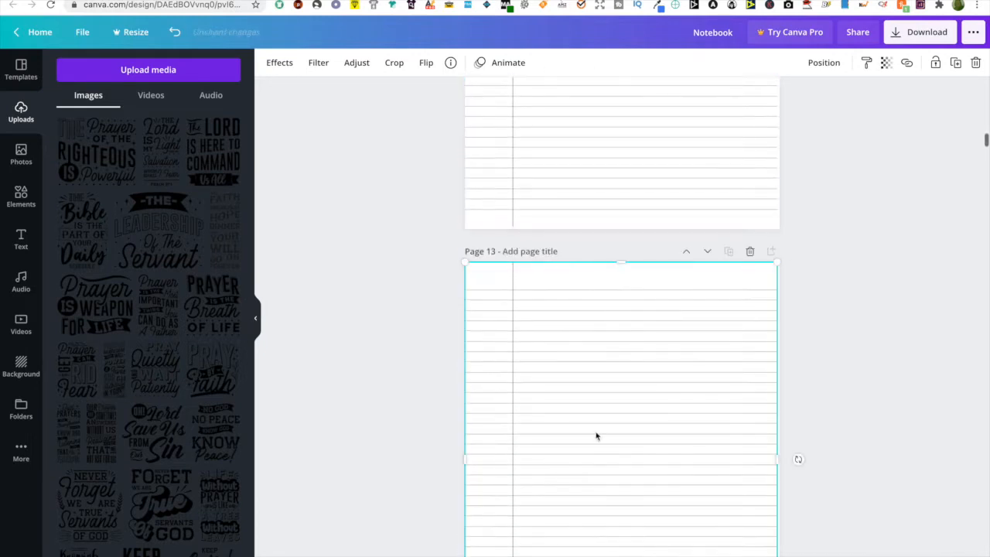
pyautogui.press('Delete')
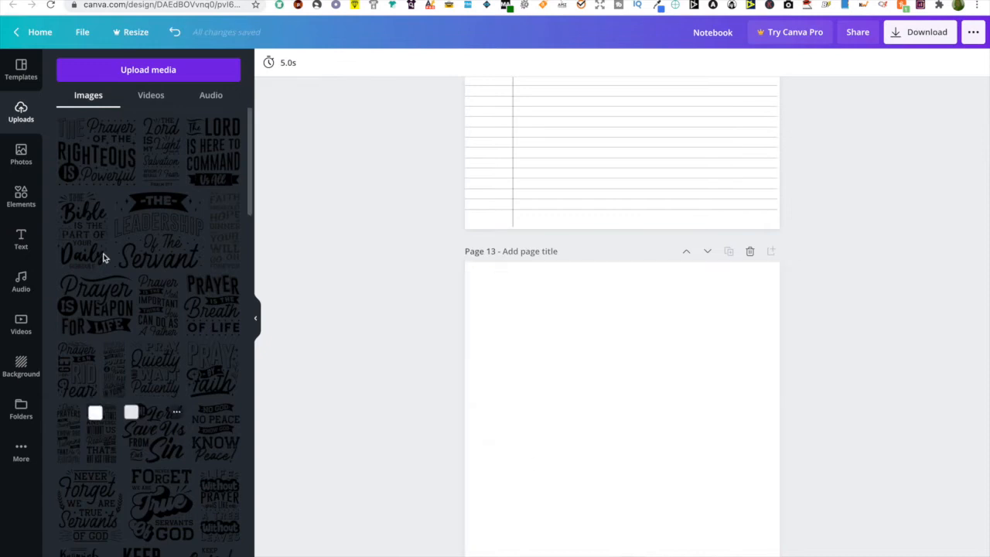
pyautogui.click(150, 215)
# Delete the ruled-line image from page 16, leaving the page blank.
pyautogui.scroll(-4, 594, 301)
pyautogui.scroll(-10, 596, 302)
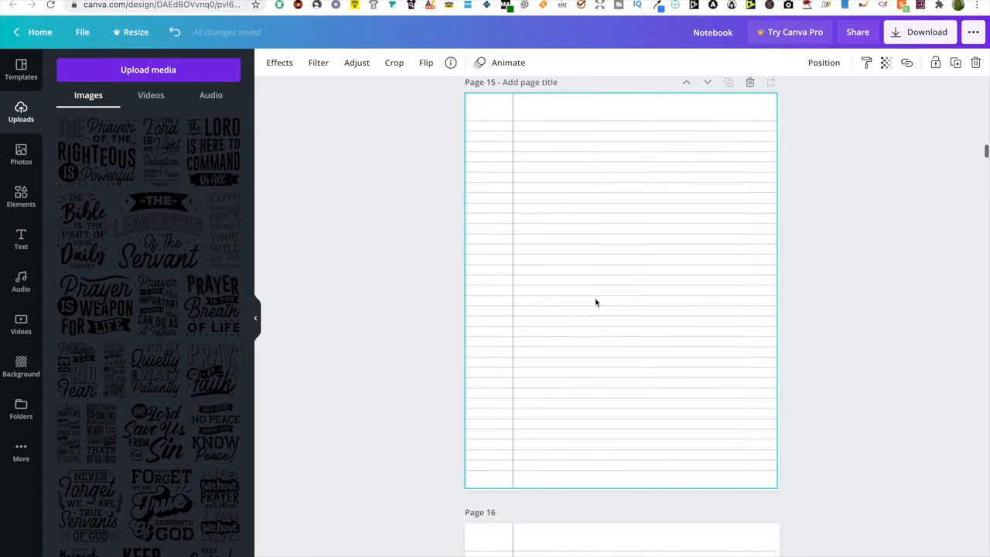
pyautogui.scroll(3, 596, 303)
pyautogui.scroll(-8, 596, 302)
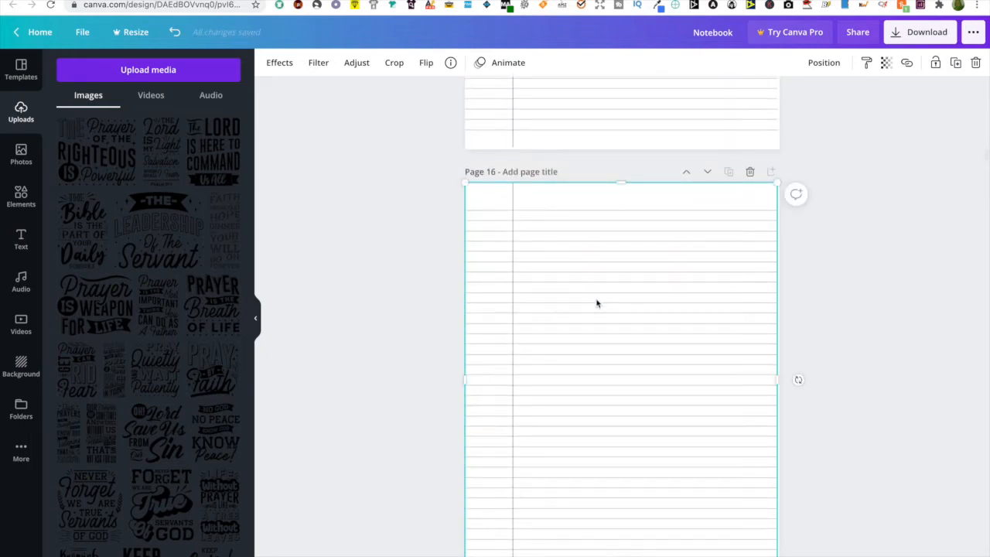
pyautogui.press('Delete')
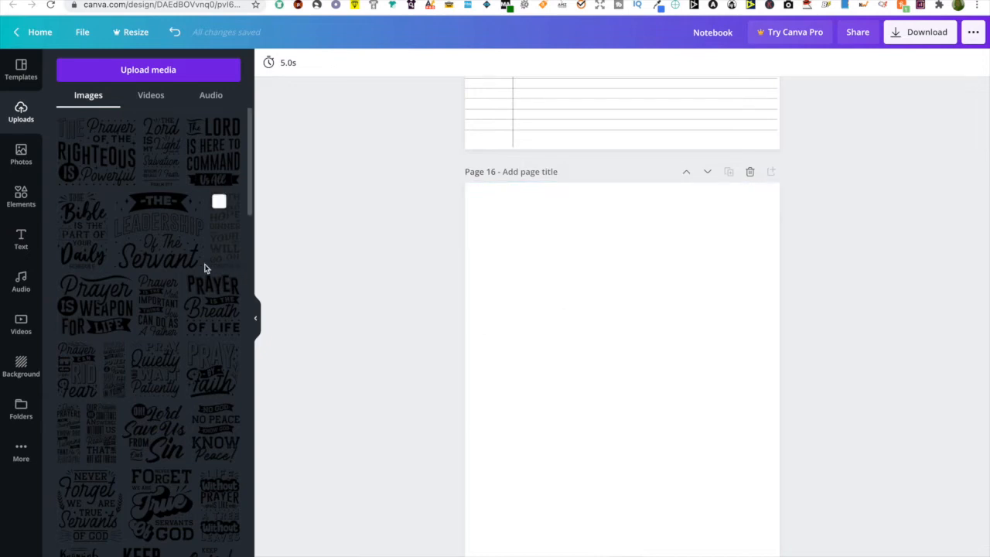
pyautogui.scroll(12, 652, 311)
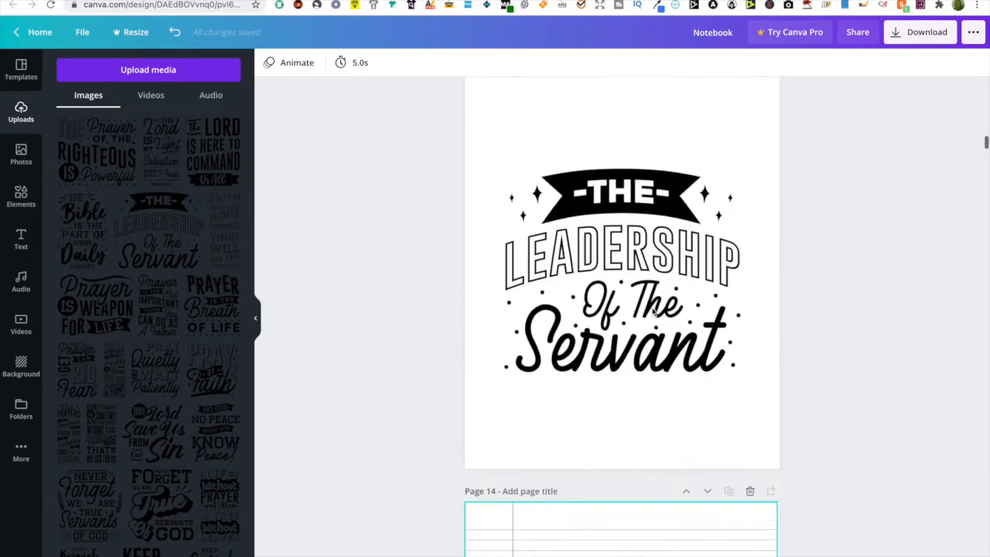
pyautogui.scroll(-2, 652, 312)
pyautogui.scroll(-1, 652, 312)
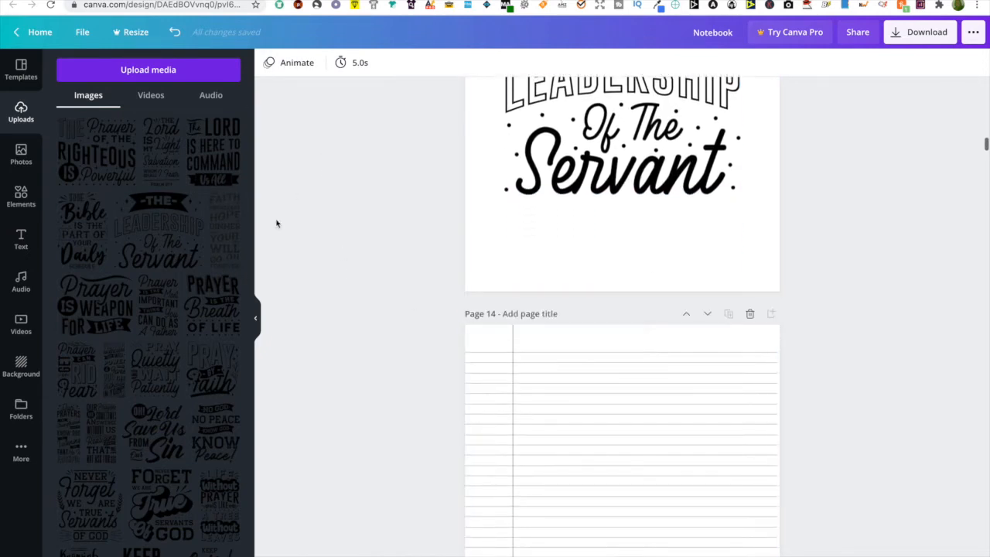
pyautogui.click(227, 232)
pyautogui.press('Delete')
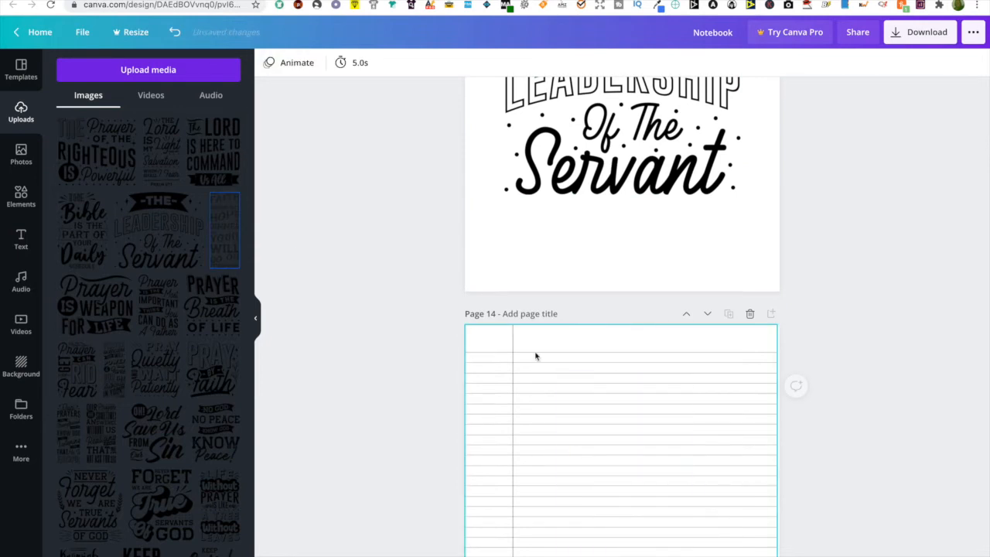
# Place the uploaded "Take Faith in Breakfast, Hope in Dinner" quote image on blank page 16.
pyautogui.scroll(-15, 834, 487)
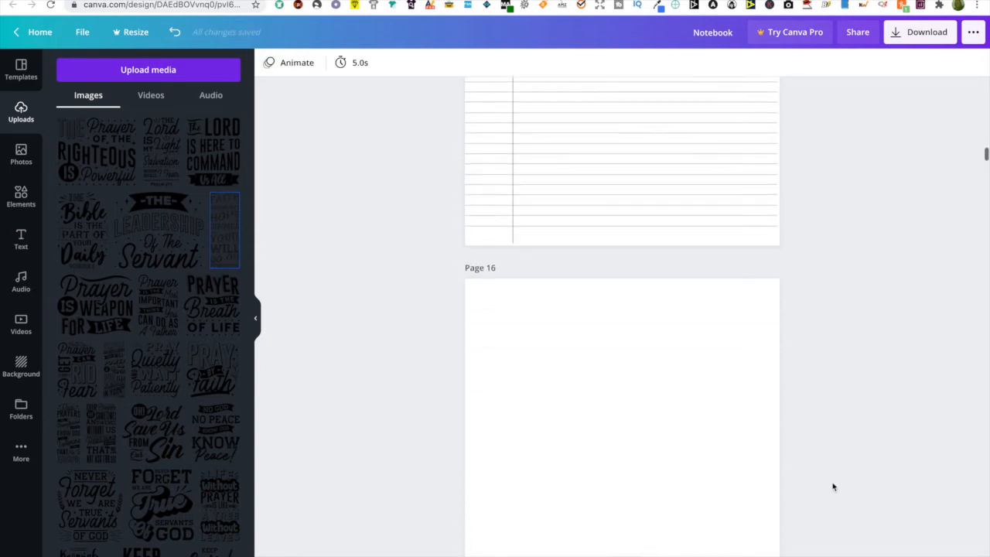
pyautogui.click(675, 424)
pyautogui.click(213, 234)
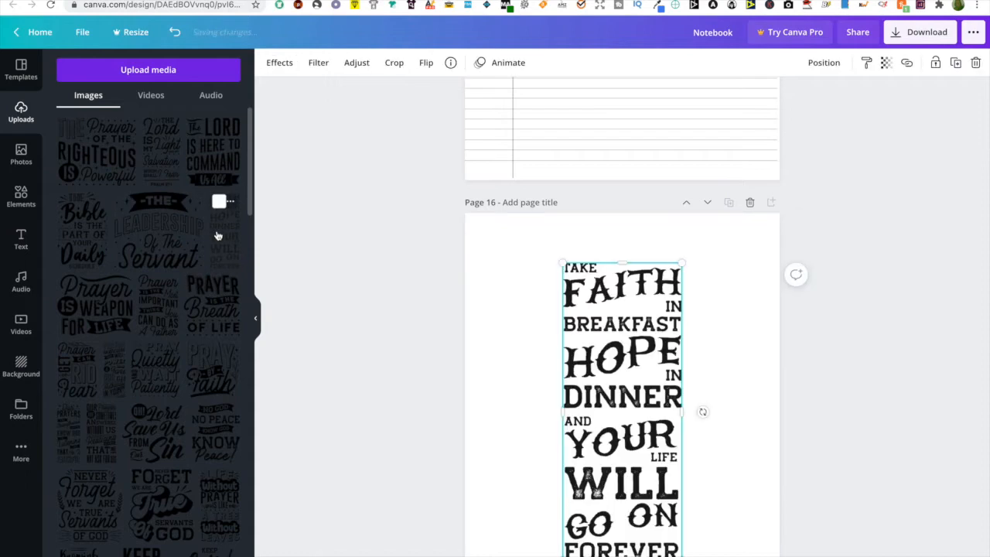
# Download all 100 pages of the notebook as a PDF Print file and dismiss the download message.
pyautogui.scroll(-5, 589, 350)
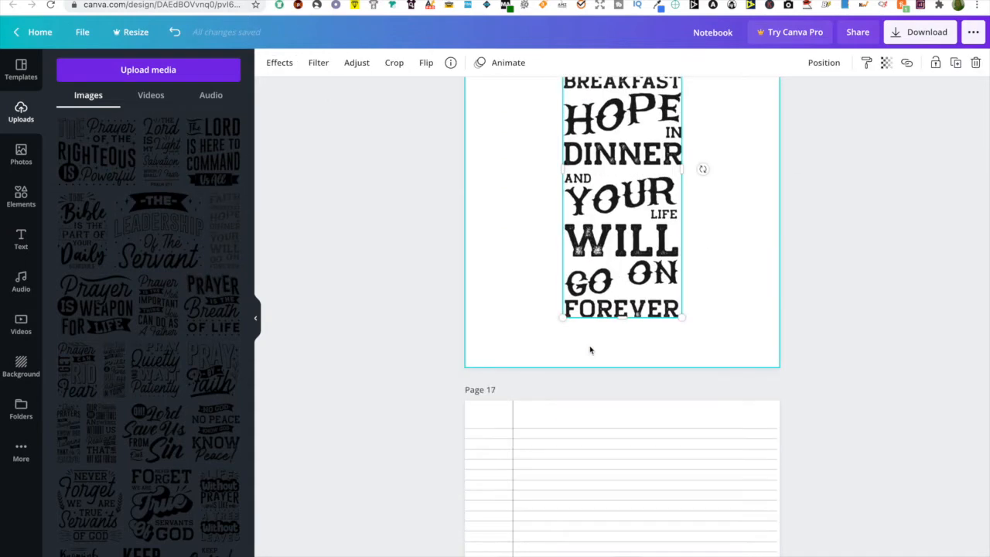
pyautogui.click(896, 37)
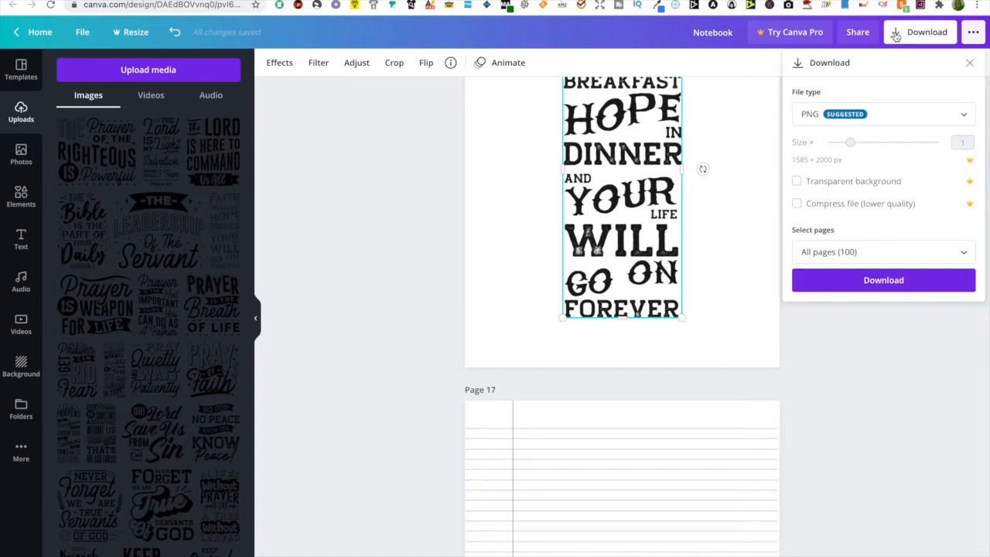
pyautogui.click(931, 124)
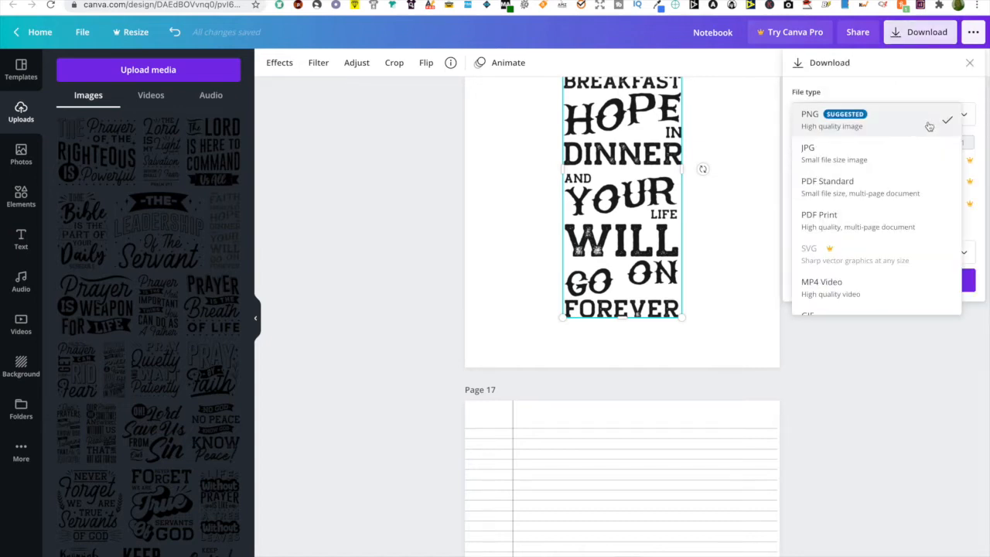
pyautogui.click(850, 225)
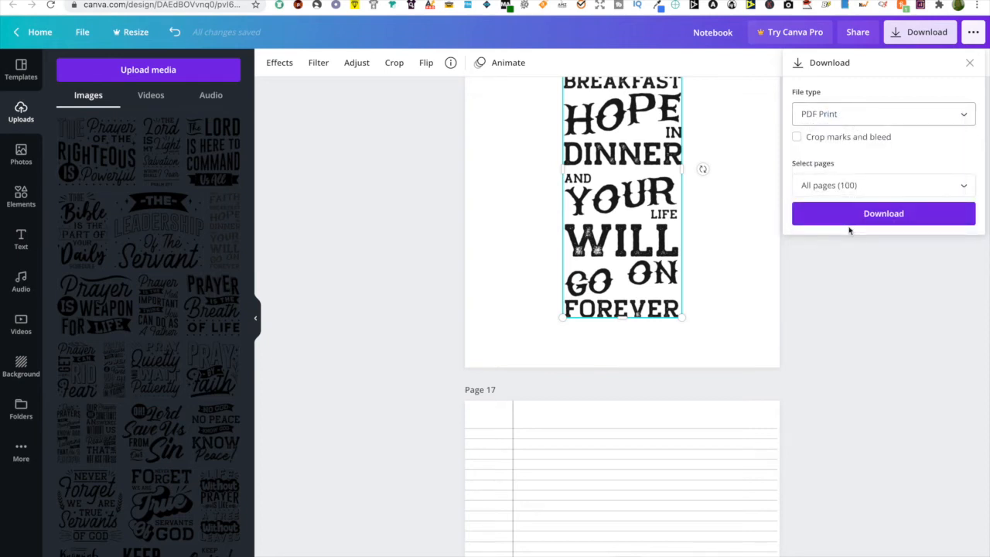
pyautogui.click(848, 221)
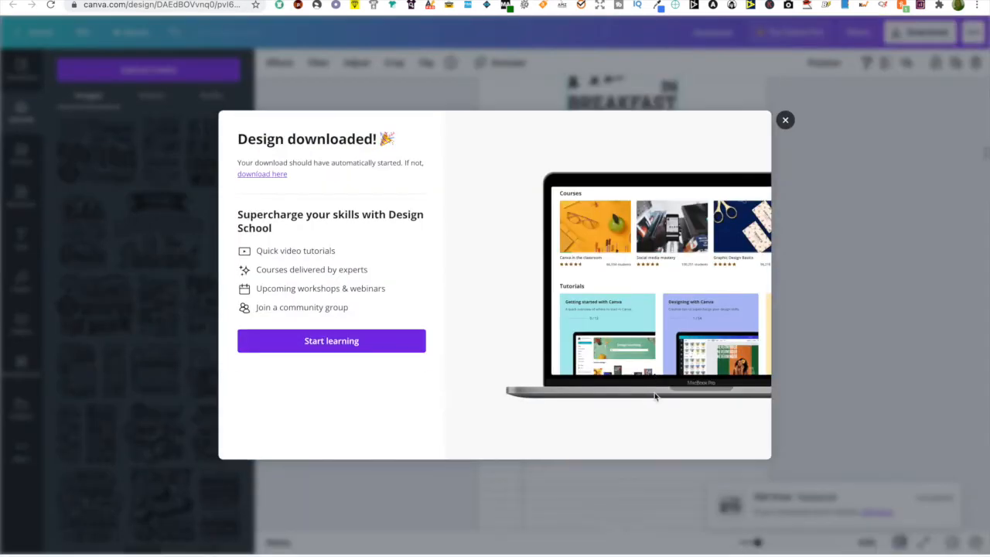
pyautogui.click(785, 121)
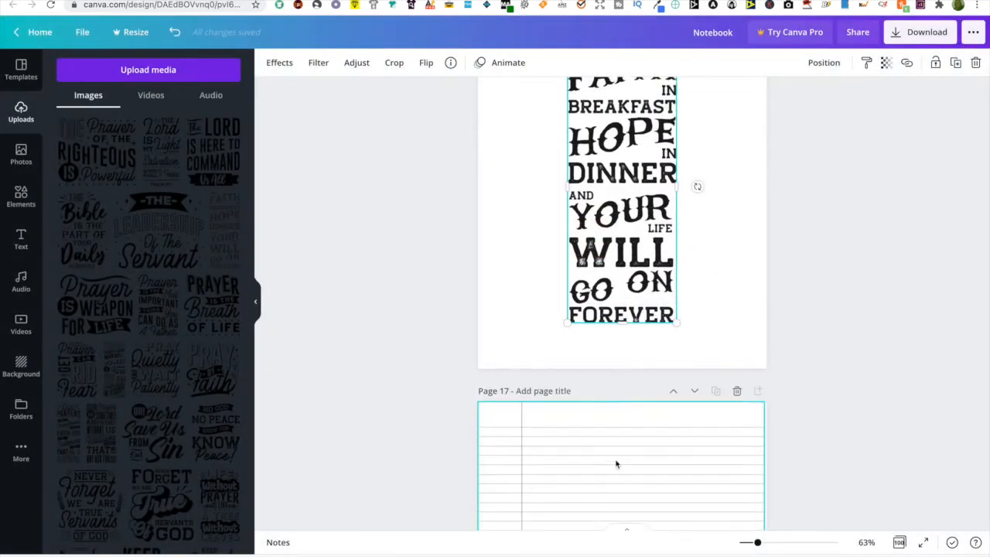
pyautogui.scroll(5, 617, 462)
pyautogui.scroll(20, 616, 465)
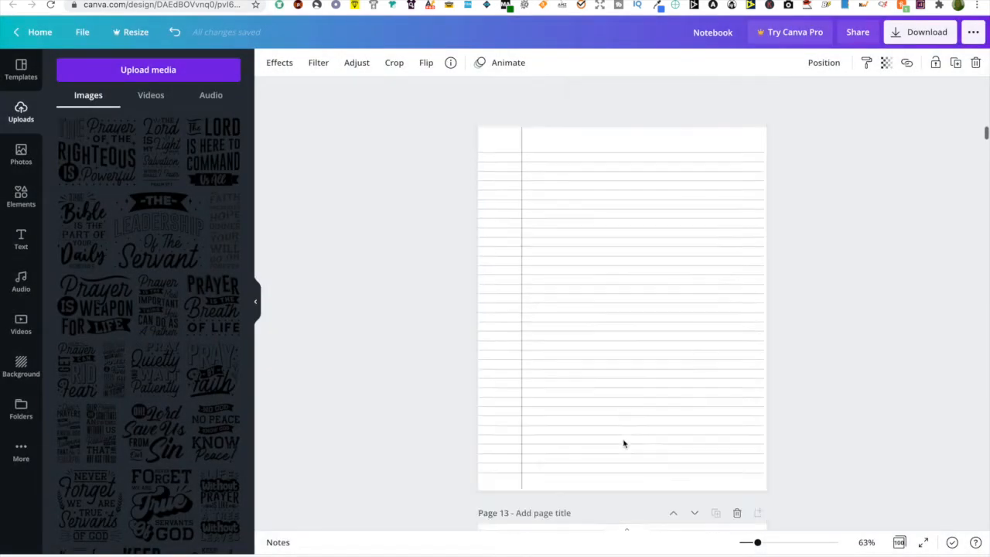
pyautogui.scroll(20, 623, 443)
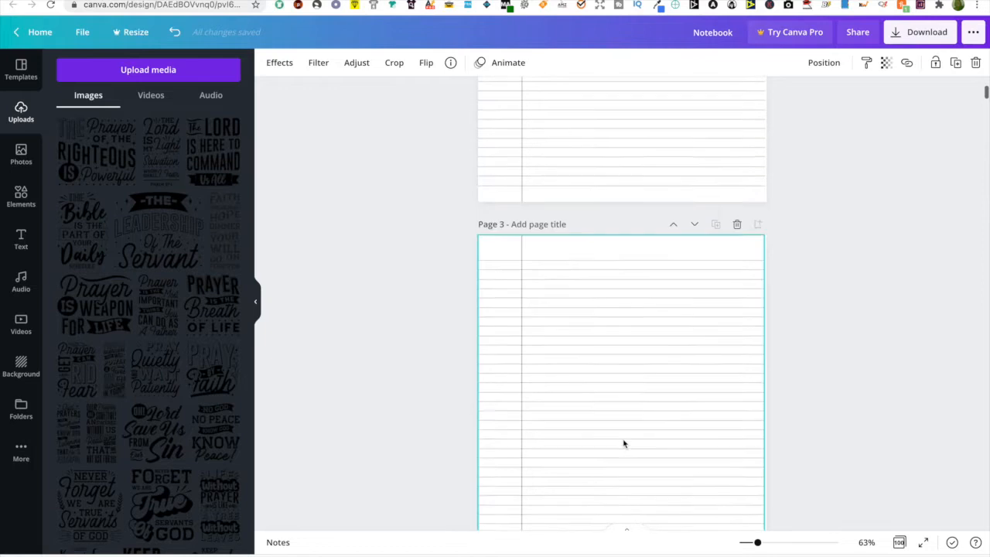
# Review the notebook from page 1 through page 26 to check where quote images appear between the lined pages.
pyautogui.scroll(5, 624, 443)
pyautogui.scroll(-20, 624, 444)
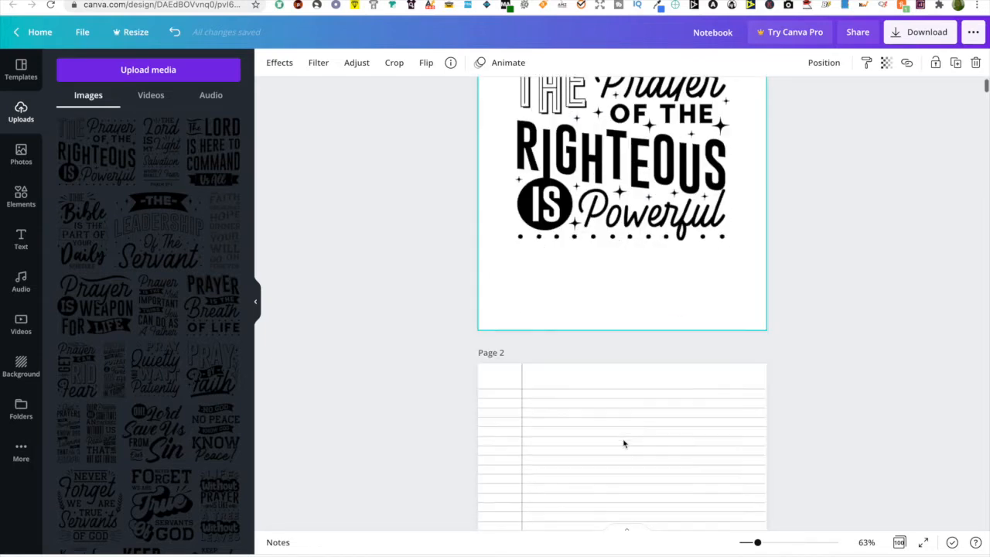
pyautogui.scroll(-20, 623, 443)
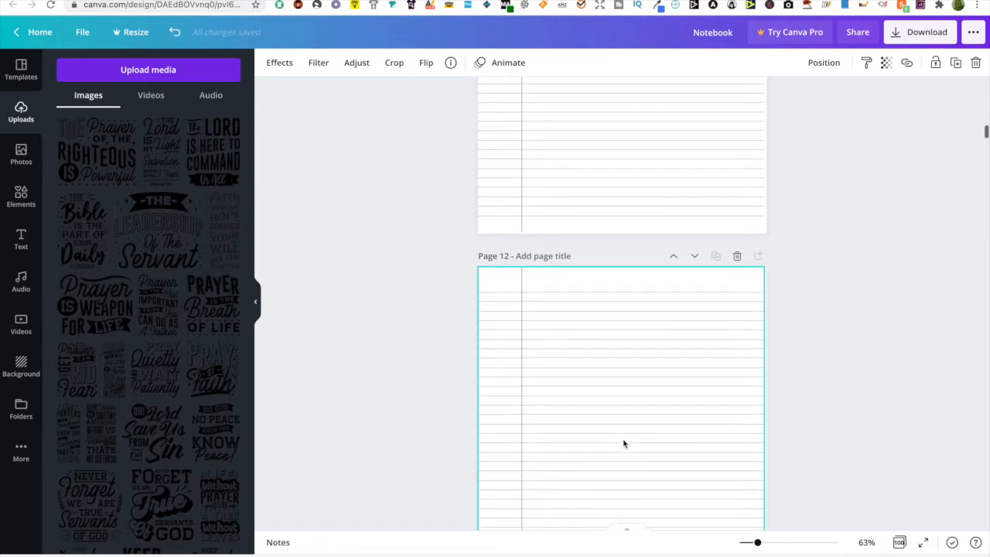
pyautogui.scroll(-8, 624, 443)
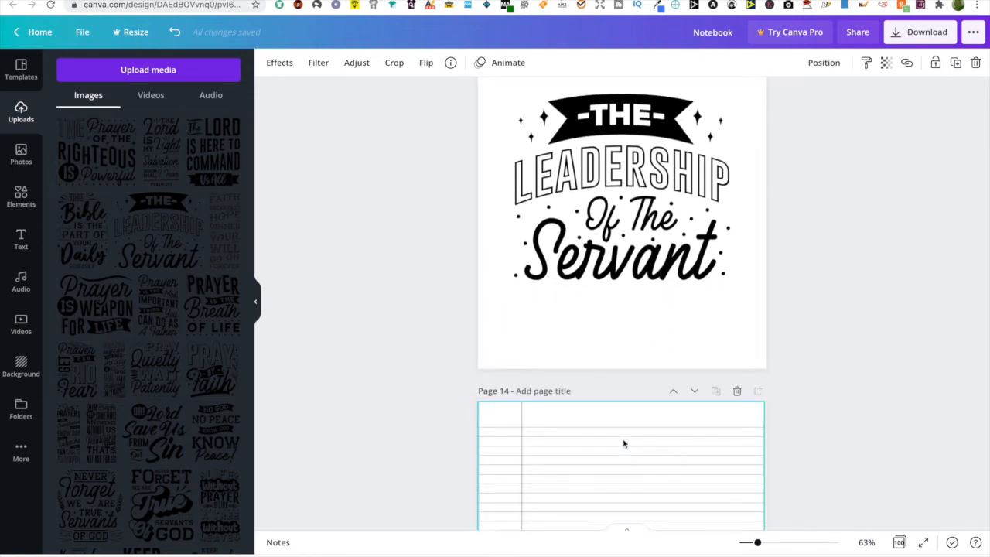
pyautogui.scroll(-8, 624, 444)
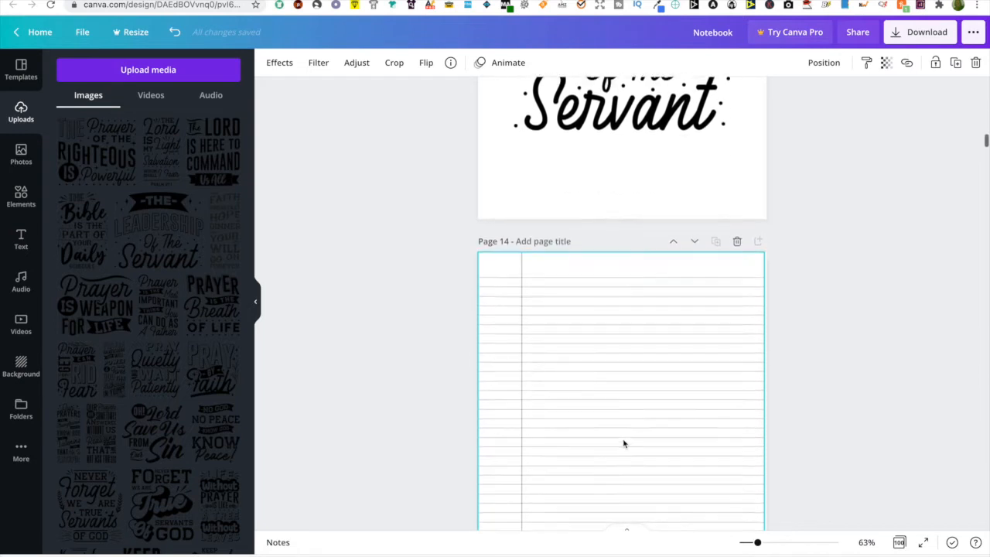
pyautogui.scroll(-5, 623, 443)
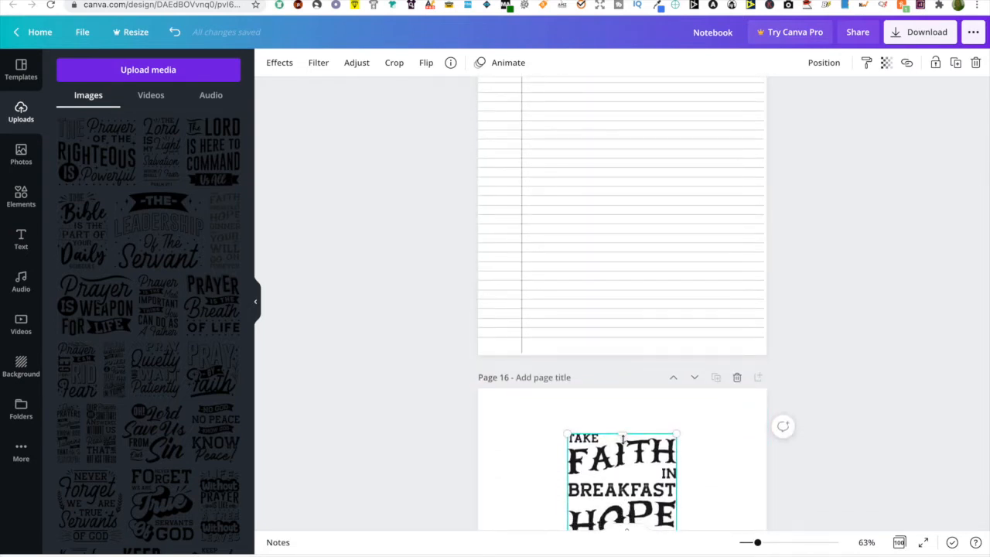
pyautogui.scroll(-8, 624, 440)
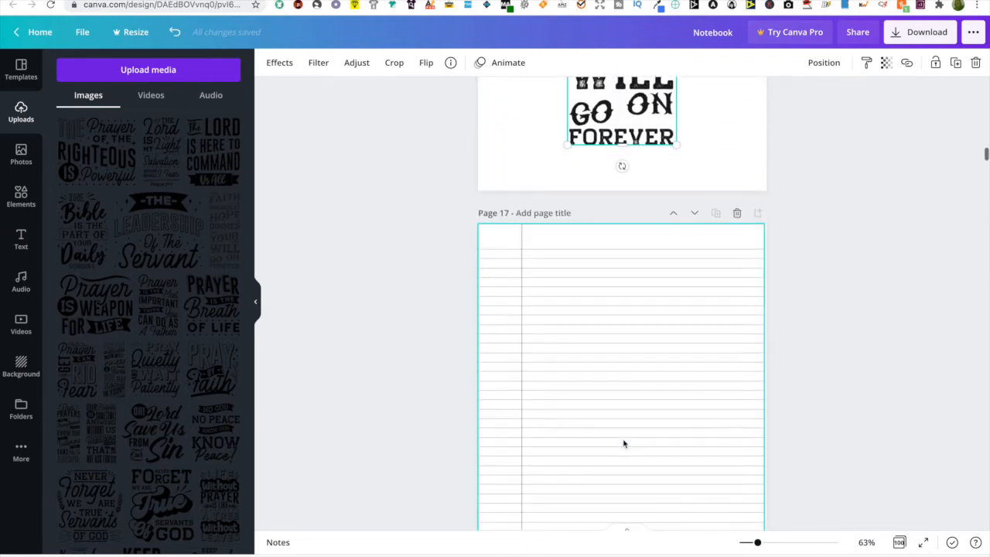
pyautogui.scroll(-10, 623, 443)
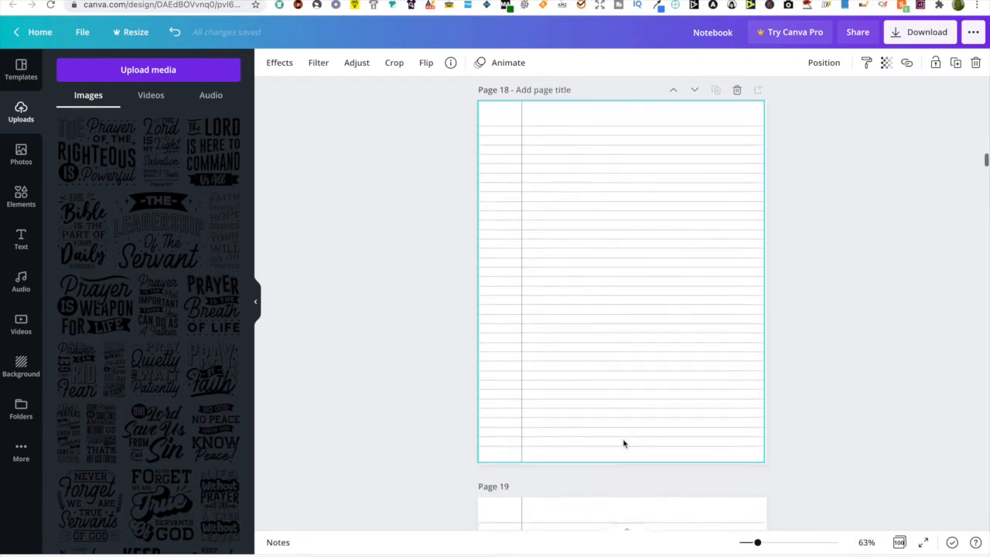
pyautogui.scroll(-10, 623, 444)
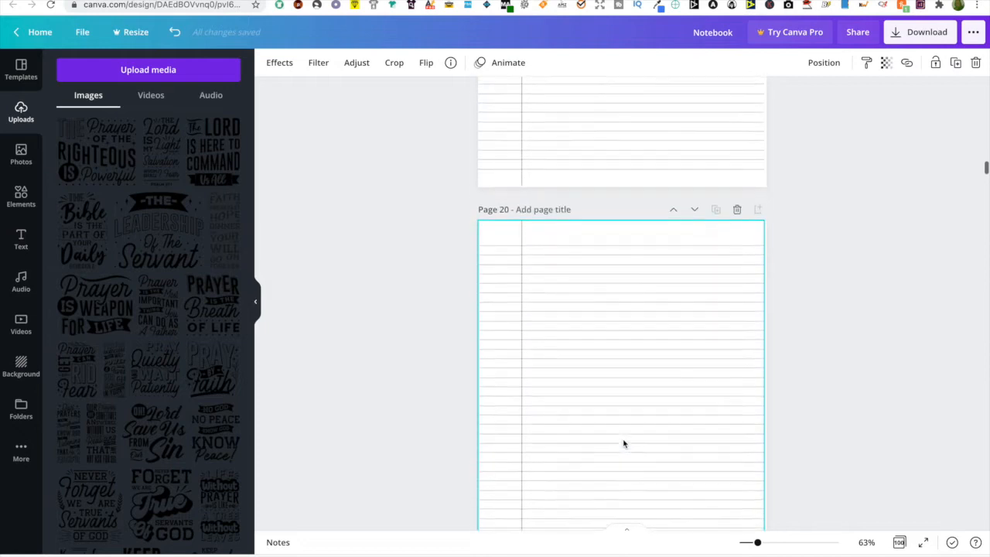
pyautogui.scroll(-10, 624, 443)
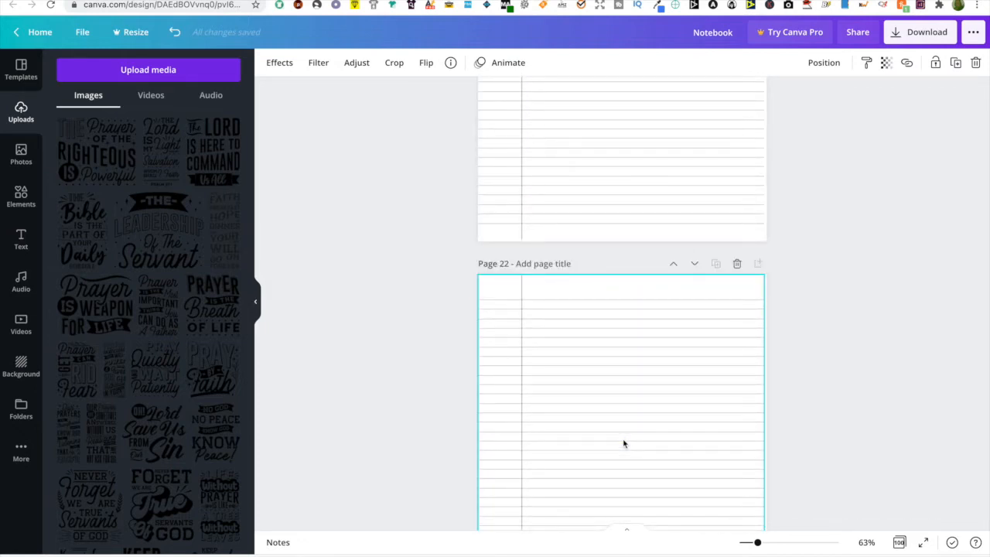
pyautogui.scroll(-10, 624, 444)
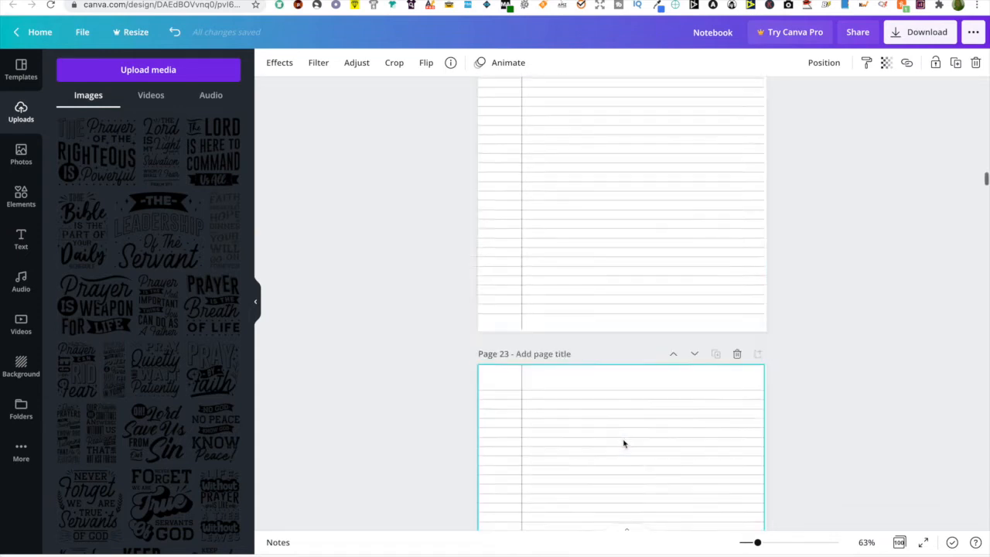
pyautogui.scroll(-10, 623, 443)
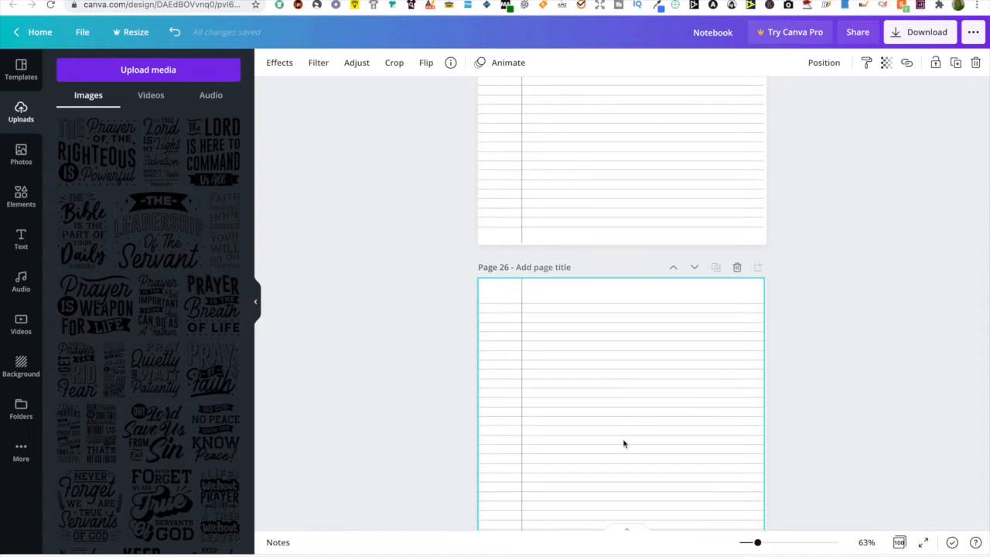
# Replace the ruled-line image on page 19 with the uploaded "Prayer Is Weapon for Life" quote image.
pyautogui.scroll(15, 418, 445)
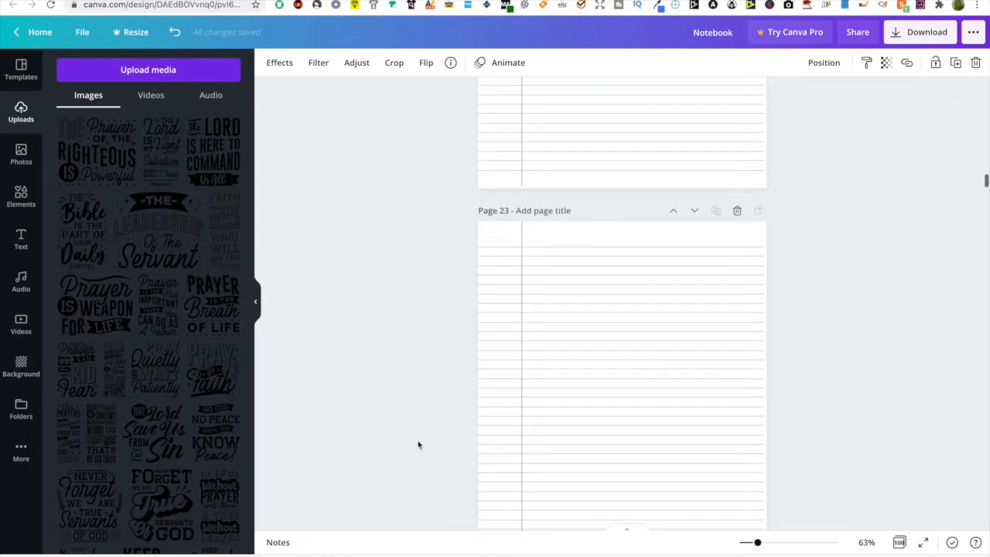
pyautogui.scroll(10, 418, 445)
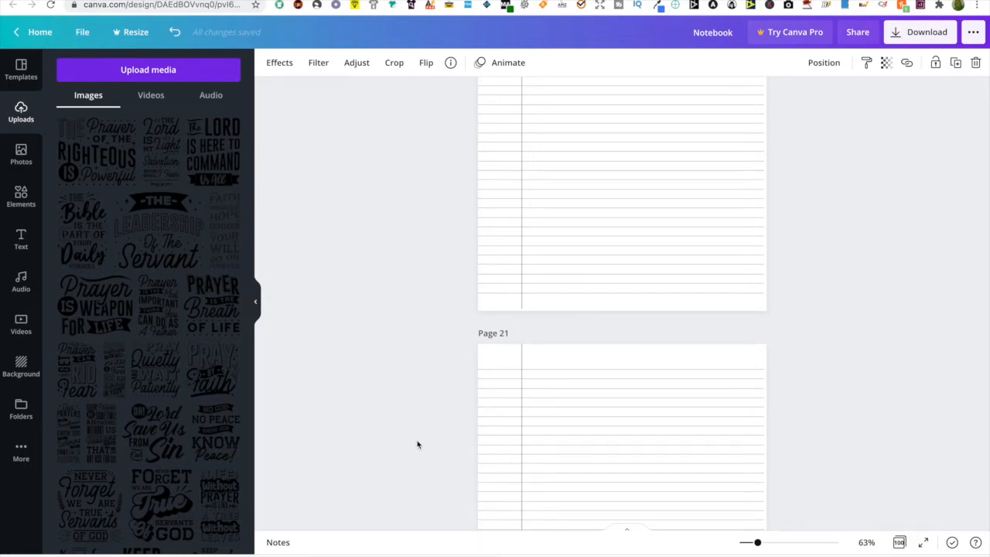
pyautogui.scroll(20, 418, 445)
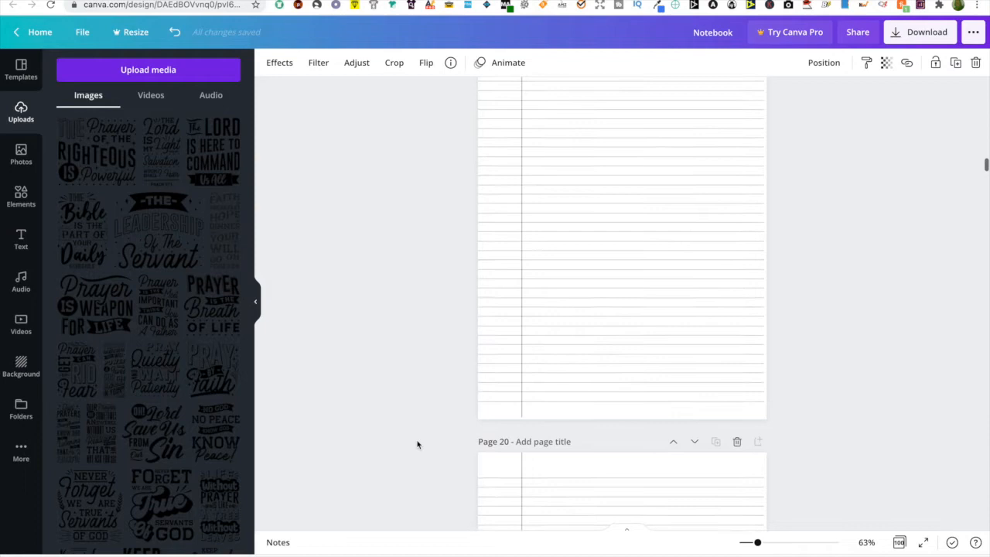
pyautogui.scroll(3, 417, 445)
pyautogui.scroll(-11, 418, 445)
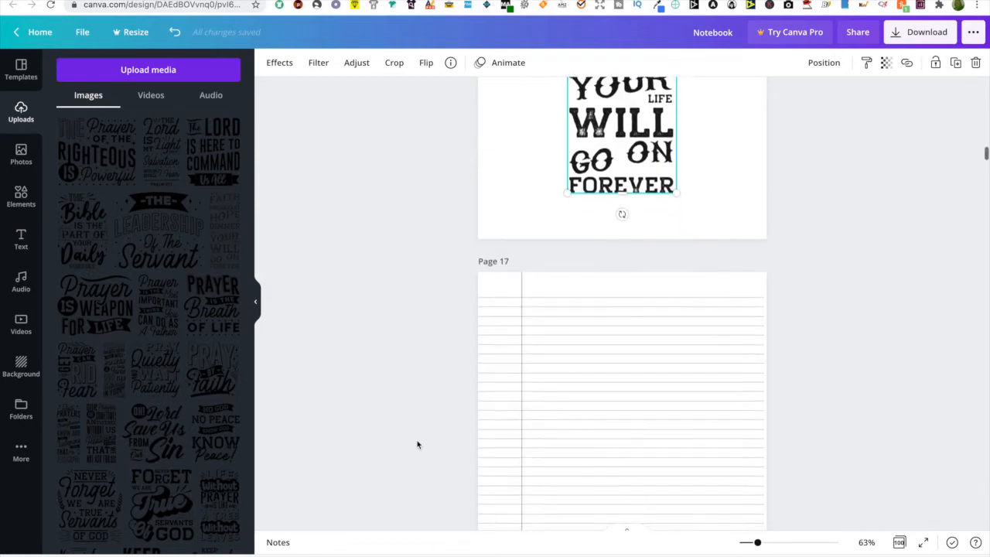
pyautogui.scroll(-3, 418, 445)
pyautogui.click(539, 433)
pyautogui.press('Delete')
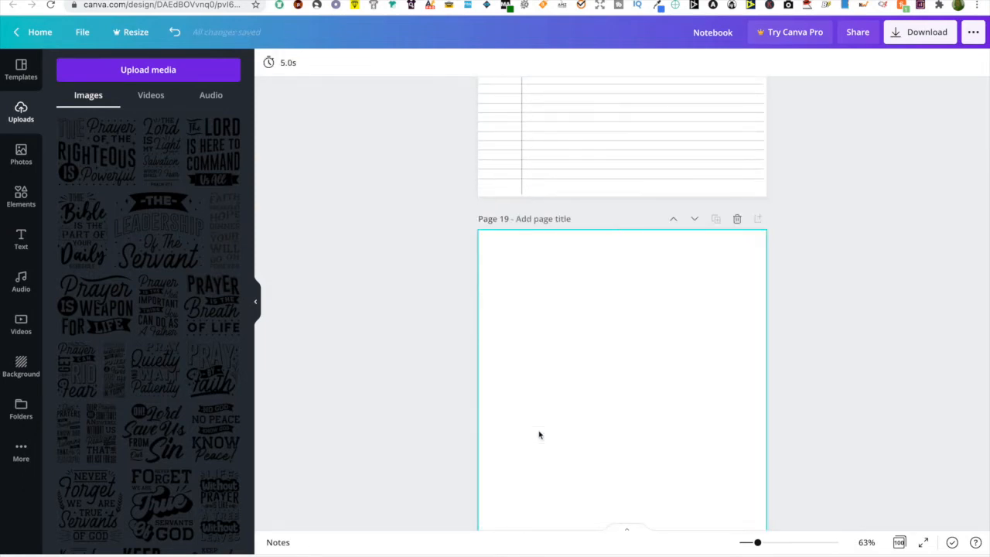
pyautogui.click(95, 319)
# Replace the ruled-line image on page 22 with the uploaded "Prayer Is the Most Important Thing You Can Do As A Father" quote image.
pyautogui.scroll(-3, 557, 382)
pyautogui.scroll(1, 559, 383)
pyautogui.scroll(5, 559, 383)
pyautogui.scroll(-8, 560, 383)
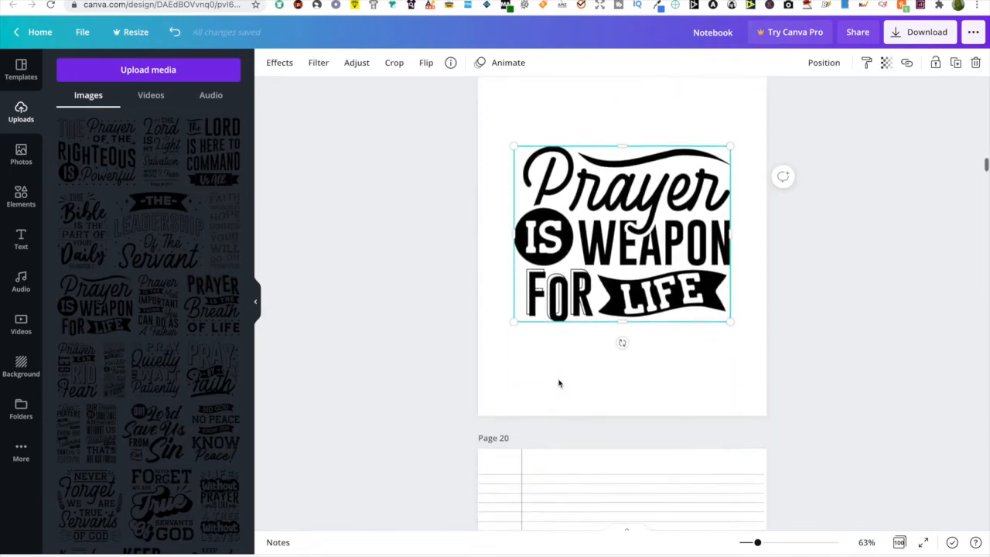
pyautogui.scroll(-10, 559, 383)
pyautogui.click(561, 386)
pyautogui.press('Delete')
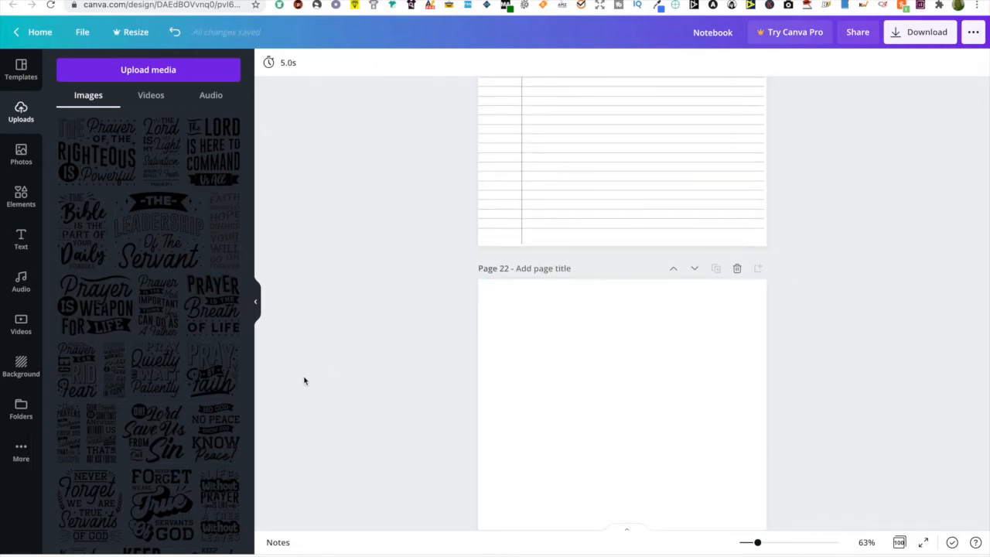
pyautogui.click(155, 305)
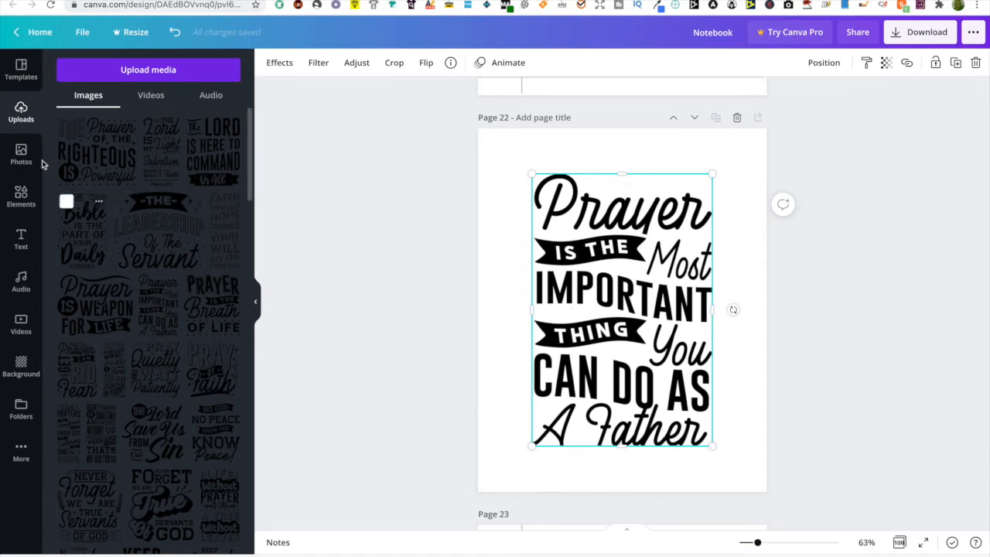
# Try a square shape over the upper part of the quote on page 22, then delete it.
pyautogui.click(21, 197)
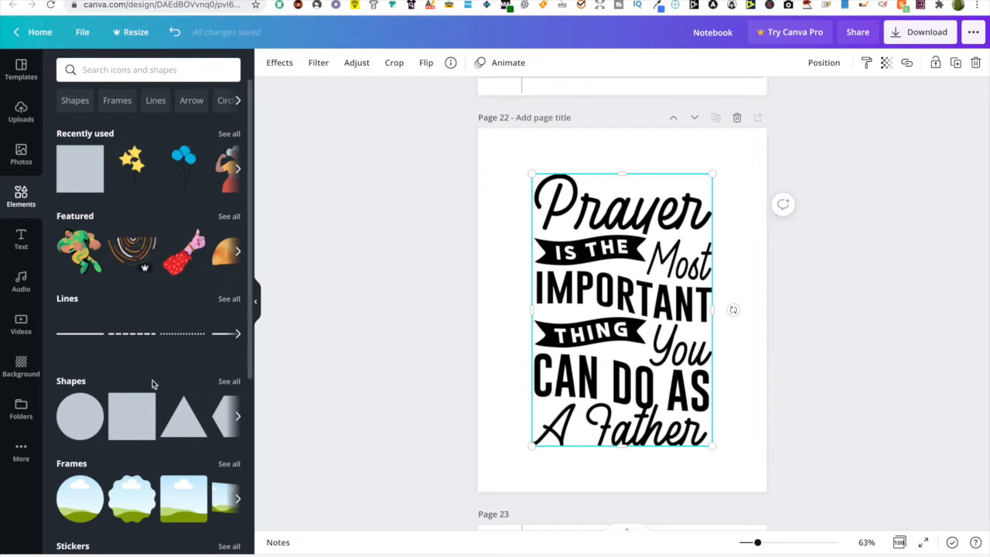
pyautogui.click(127, 413)
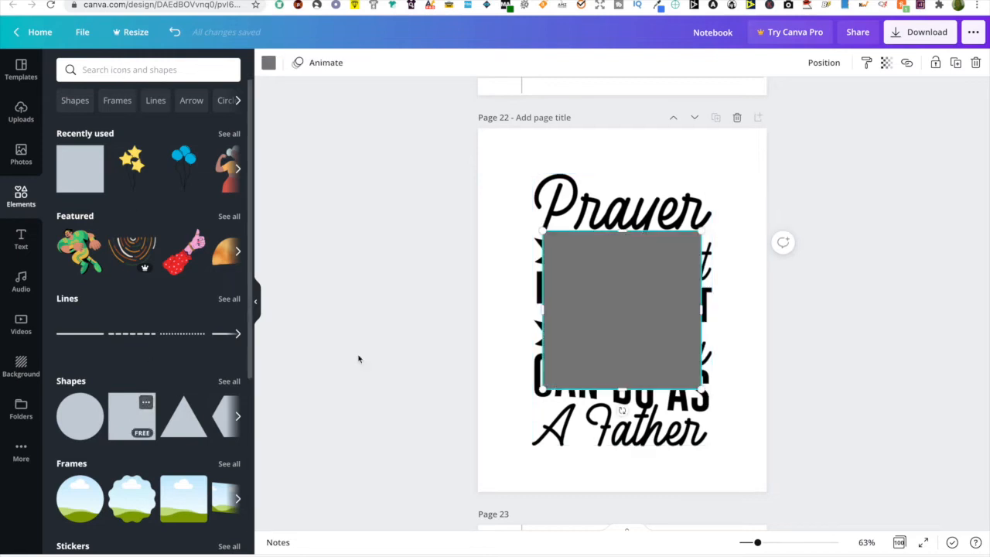
pyautogui.moveTo(659, 280); pyautogui.dragTo(660, 206)
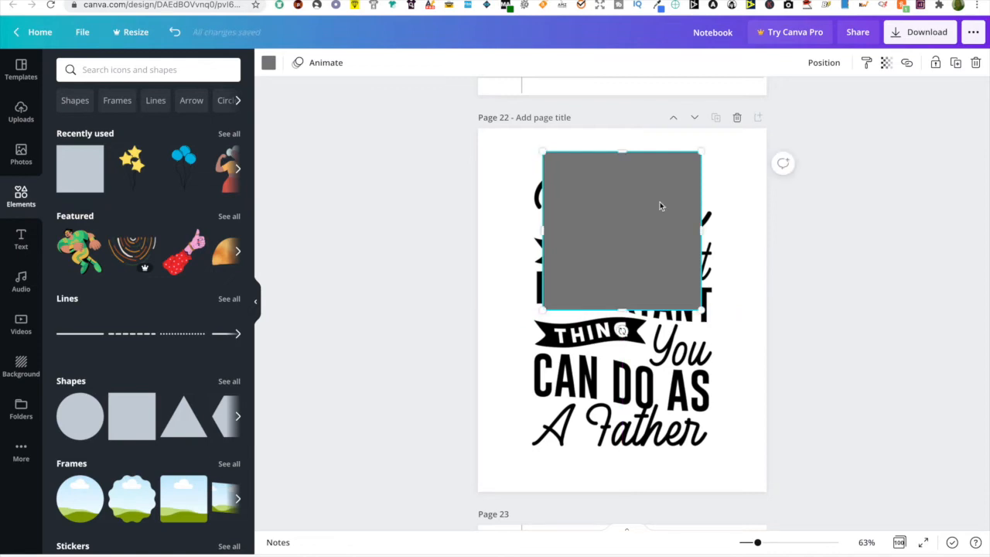
pyautogui.press('Delete')
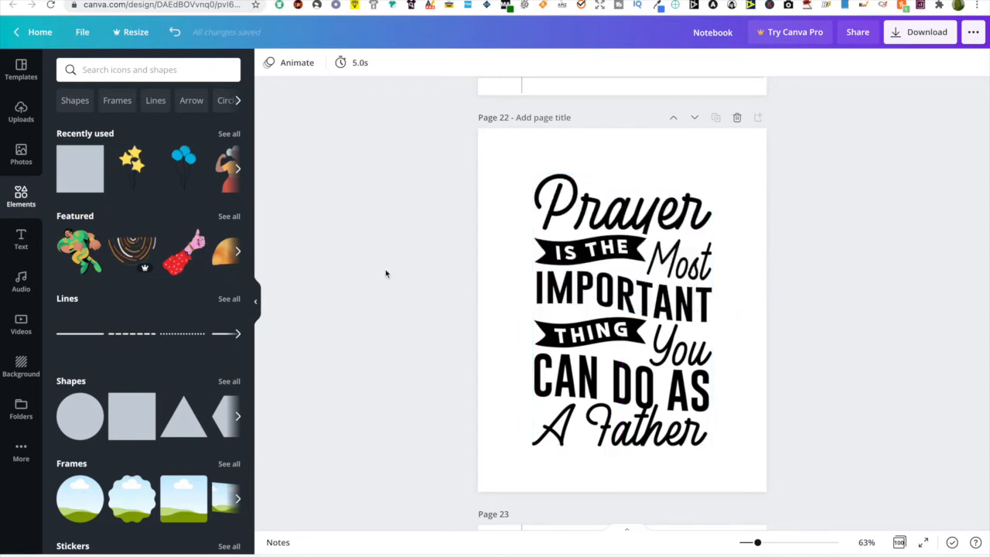
# Search the elements for "border" and place the free gold swirl corner border, reduced in size, at page 22's upper-left corner.
pyautogui.click(180, 69)
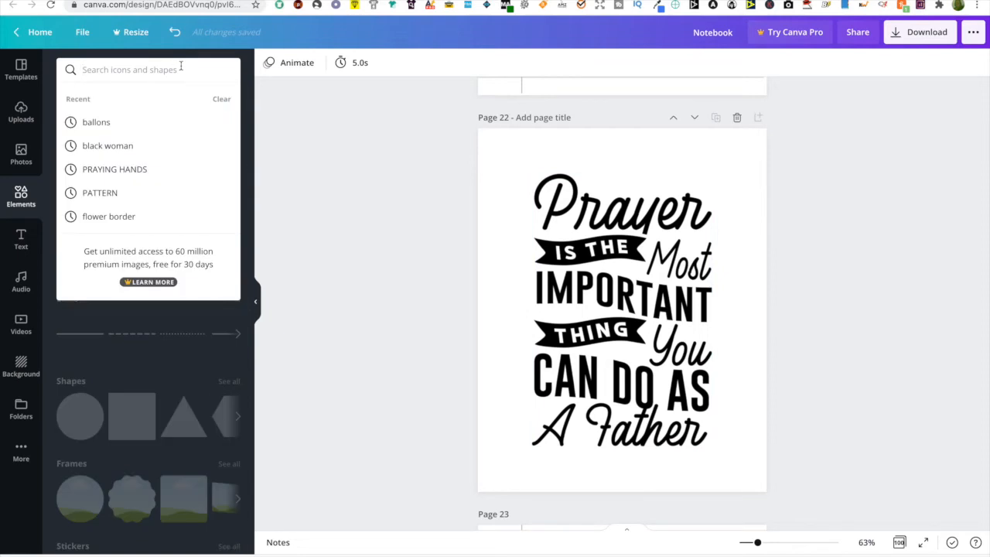
pyautogui.write('border')
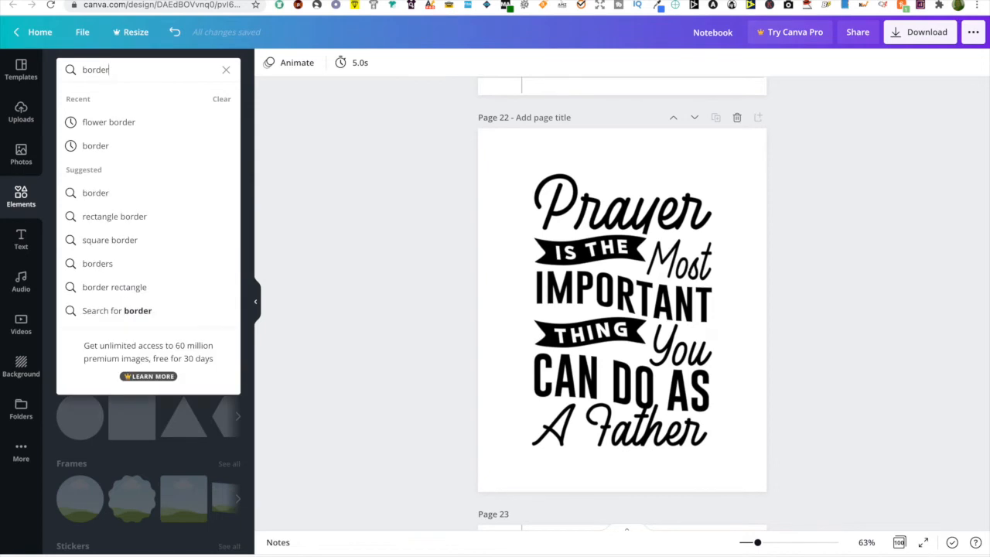
pyautogui.press('Return')
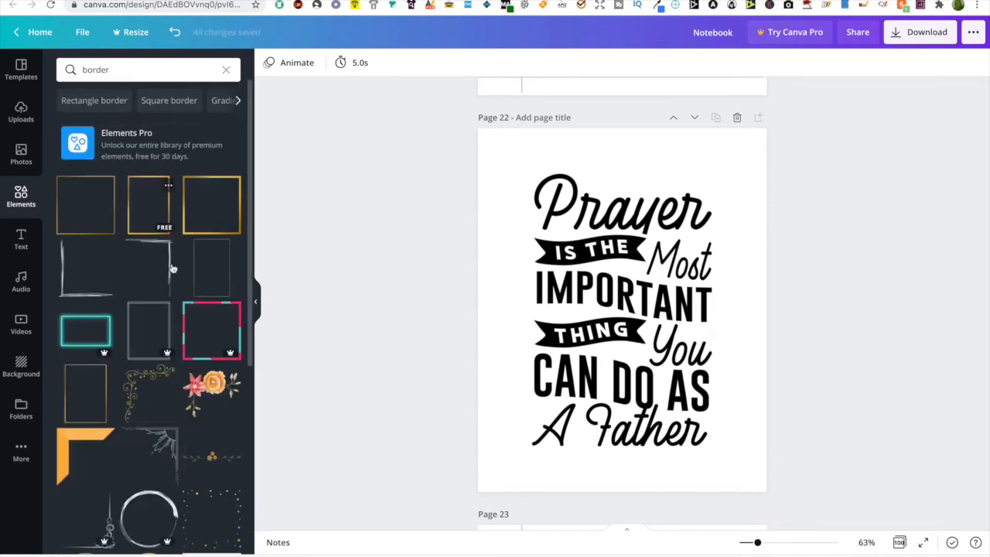
pyautogui.scroll(-1, 172, 286)
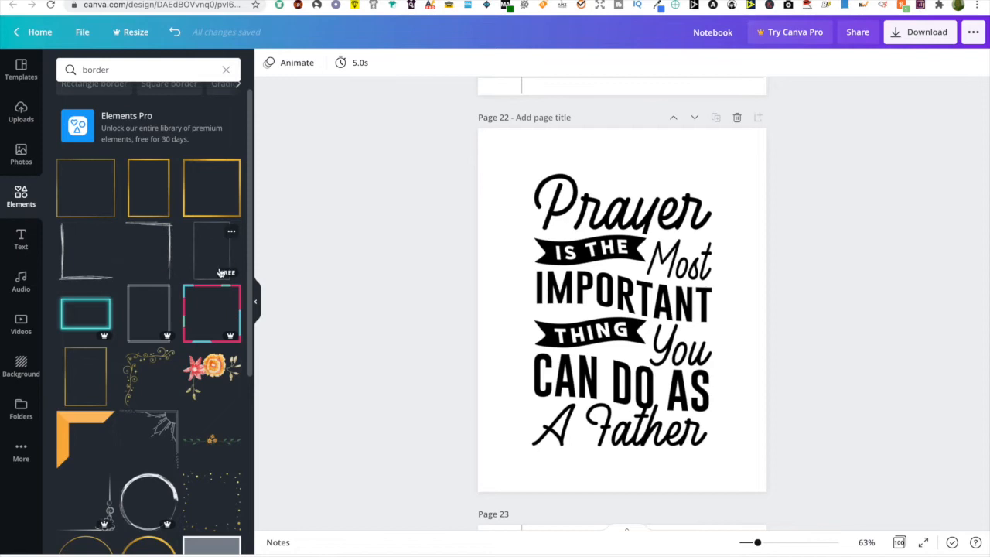
pyautogui.click(142, 362)
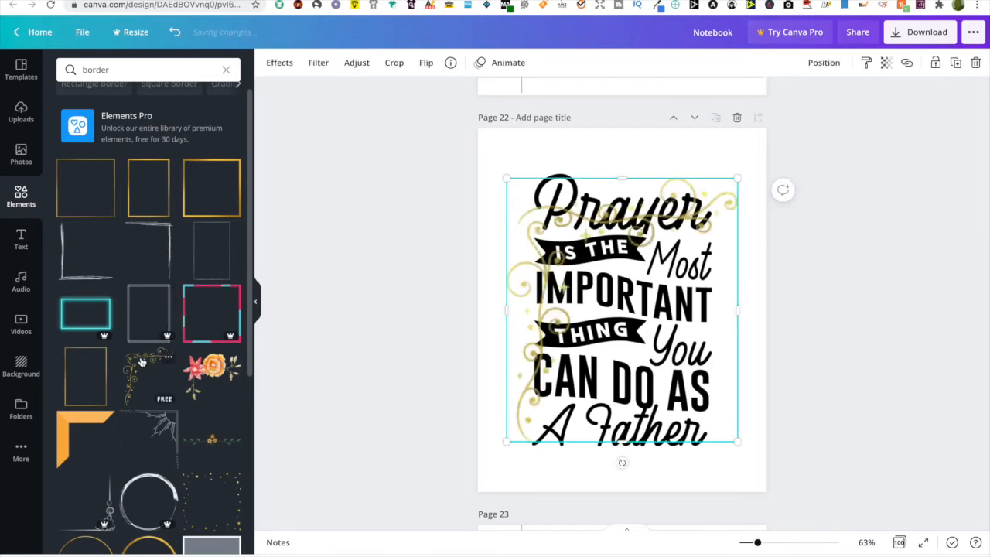
pyautogui.moveTo(570, 186); pyautogui.dragTo(554, 137)
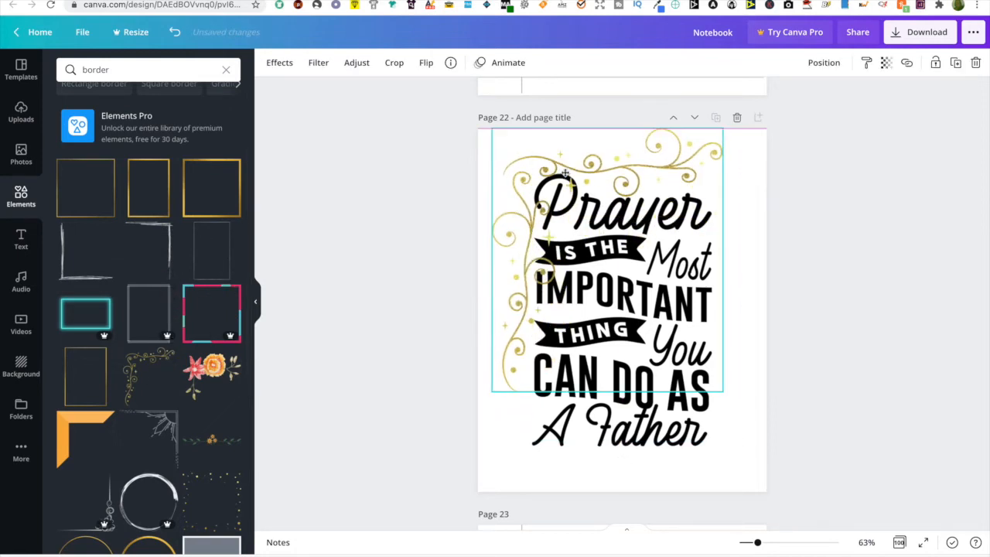
pyautogui.moveTo(688, 150); pyautogui.dragTo(540, 161)
pyautogui.click(659, 261)
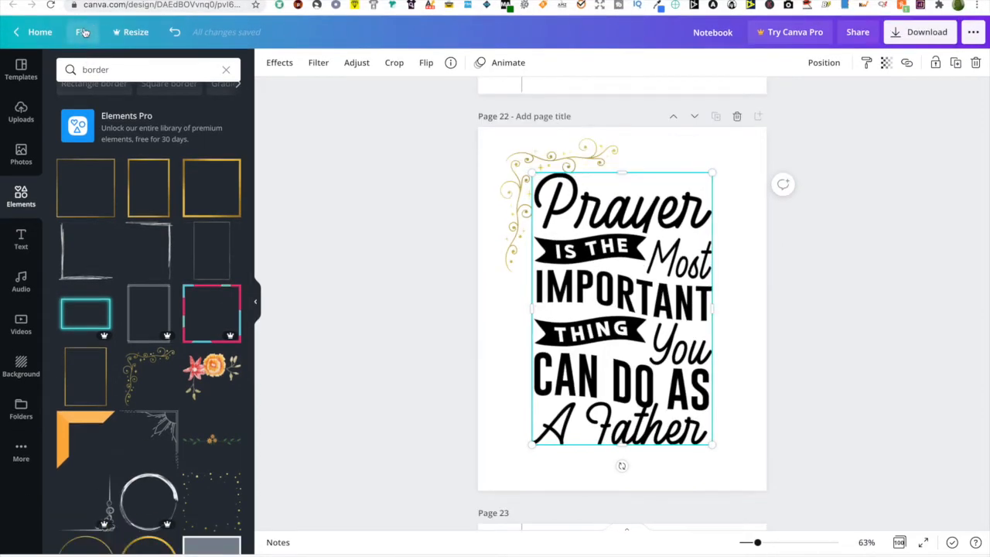
# Show the margins and the print bleed on the notebook pages.
pyautogui.click(82, 31)
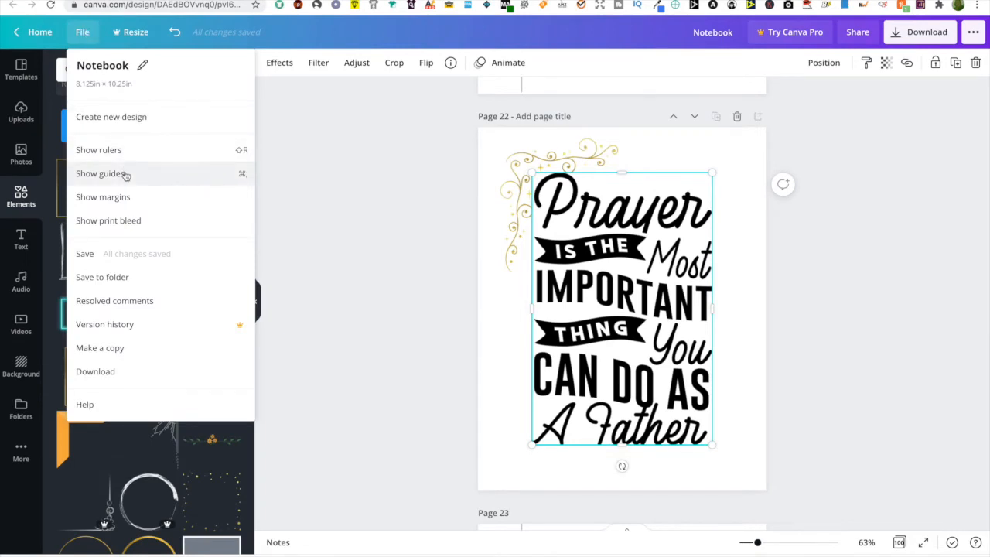
pyautogui.click(132, 198)
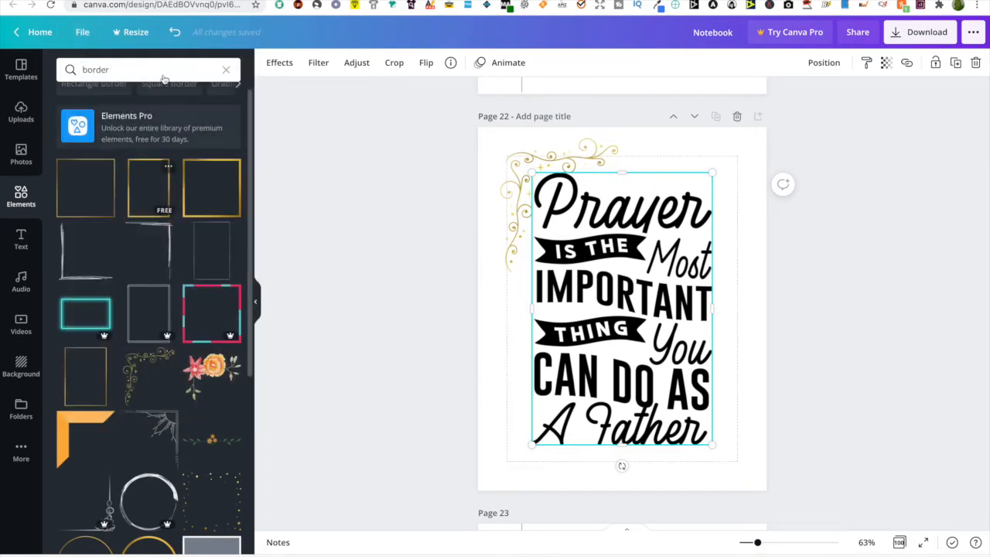
pyautogui.click(82, 34)
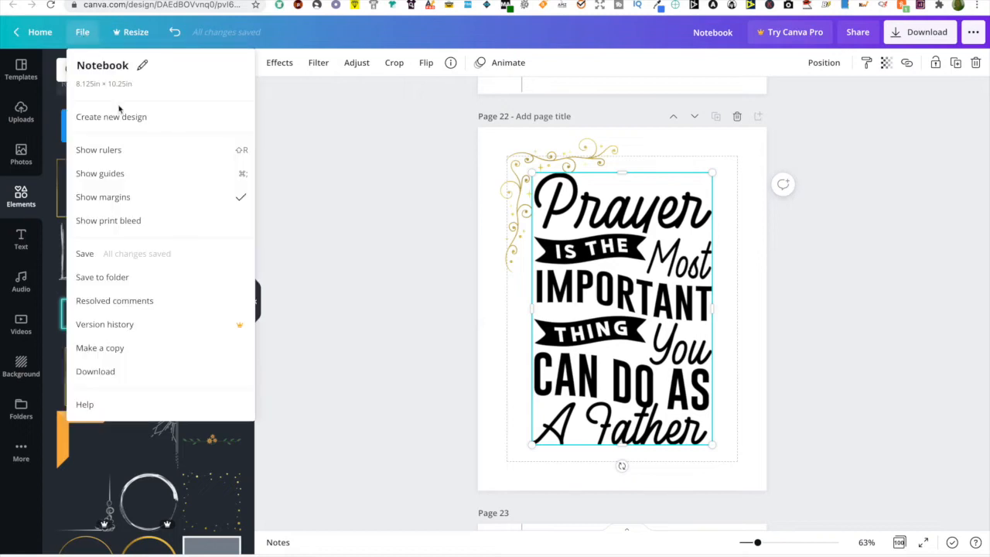
pyautogui.click(150, 221)
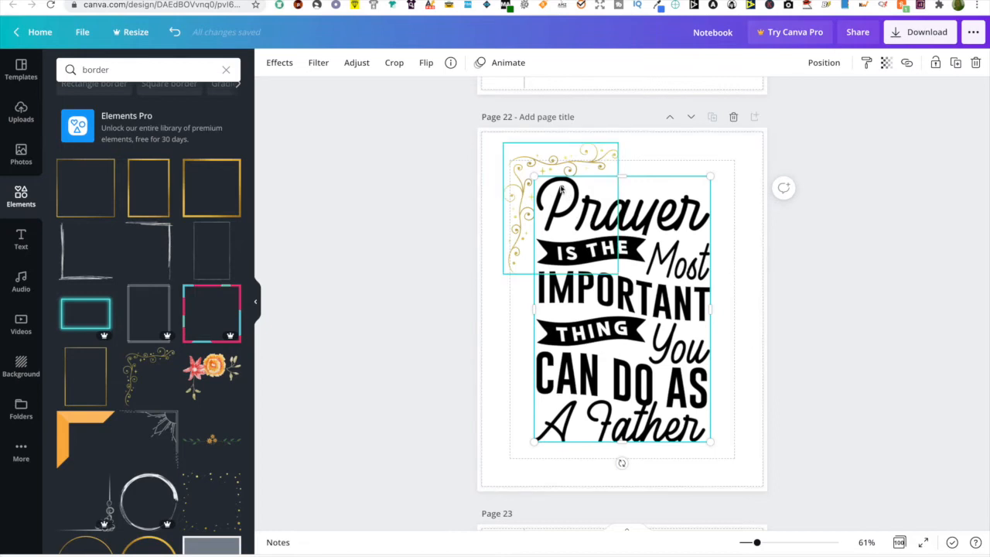
# Move the gold swirl corner border closer to page 22's upper-left corner, up to the top bleed line.
pyautogui.moveTo(538, 170); pyautogui.dragTo(549, 152)
pyautogui.click(752, 162)
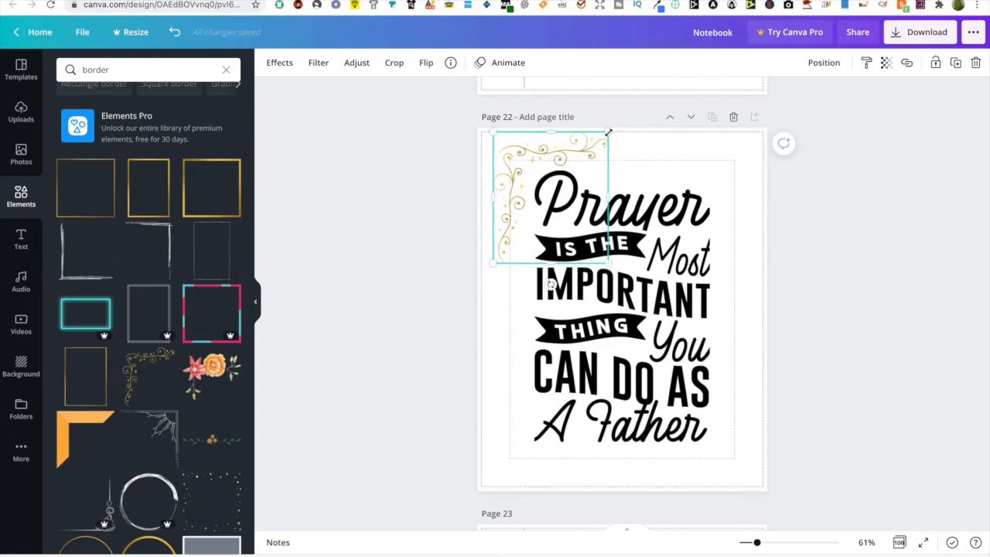
# Shrink the quote on page 22, keeping it centred, and move the gold swirl border to the margin's upper-left corner.
pyautogui.click(677, 205)
pyautogui.moveTo(529, 444); pyautogui.dragTo(559, 404)
pyautogui.moveTo(596, 354); pyautogui.dragTo(581, 371)
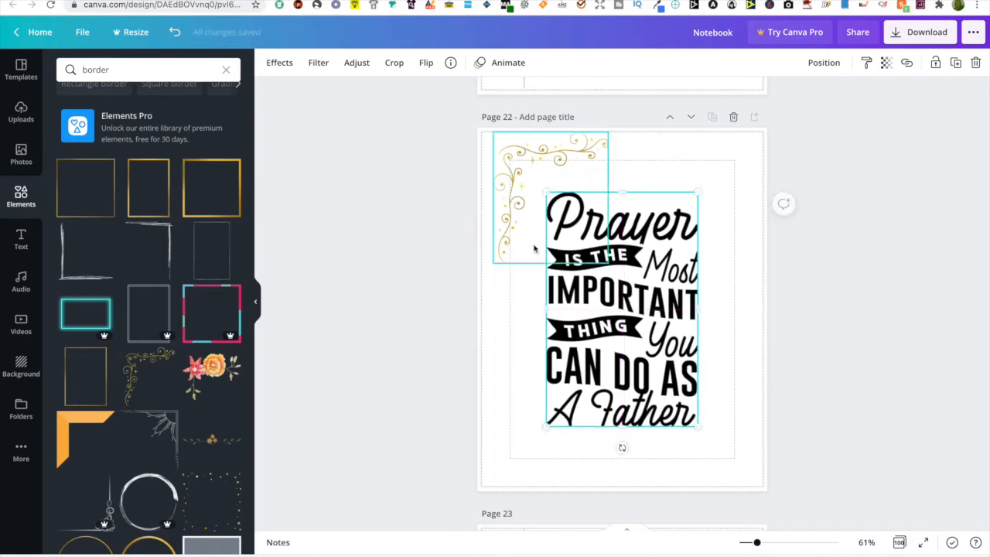
pyautogui.moveTo(522, 166); pyautogui.dragTo(531, 182)
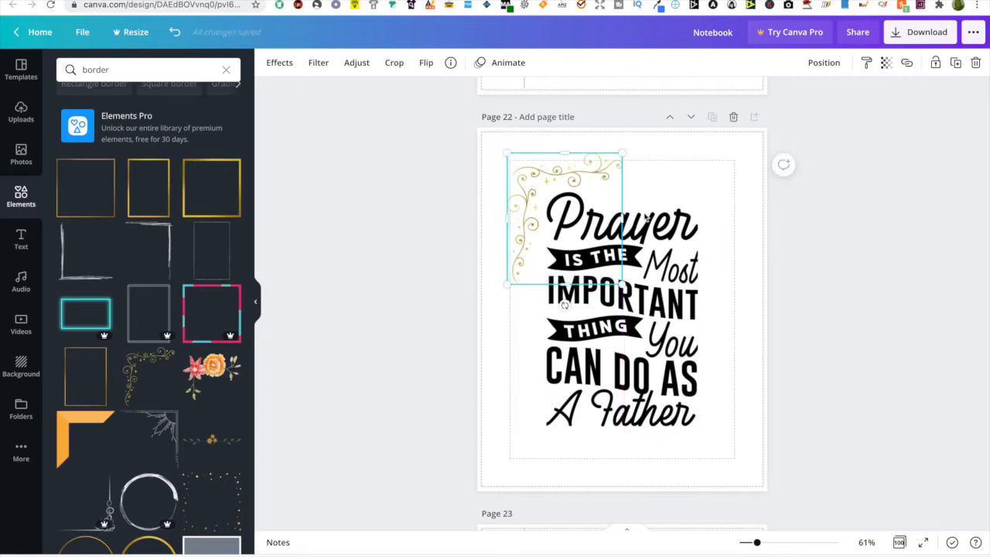
pyautogui.click(740, 206)
# Apply the Greyscale filter to the gold swirl corner border on page 22.
pyautogui.click(586, 176)
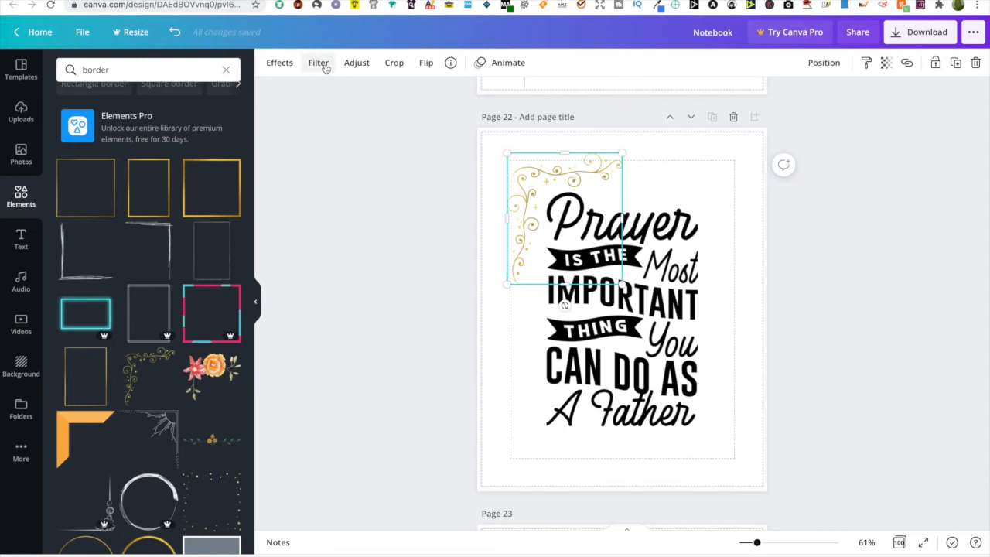
pyautogui.click(283, 68)
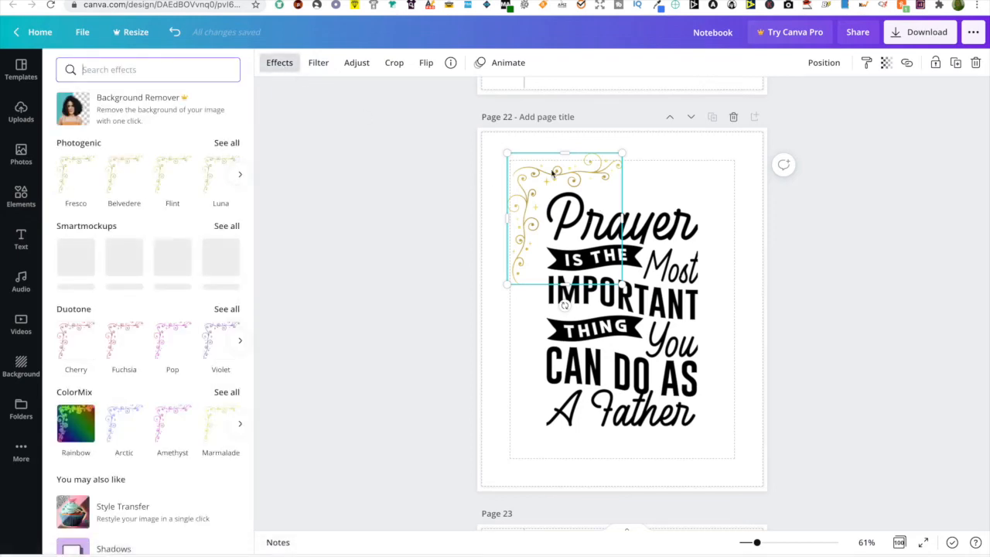
pyautogui.click(320, 68)
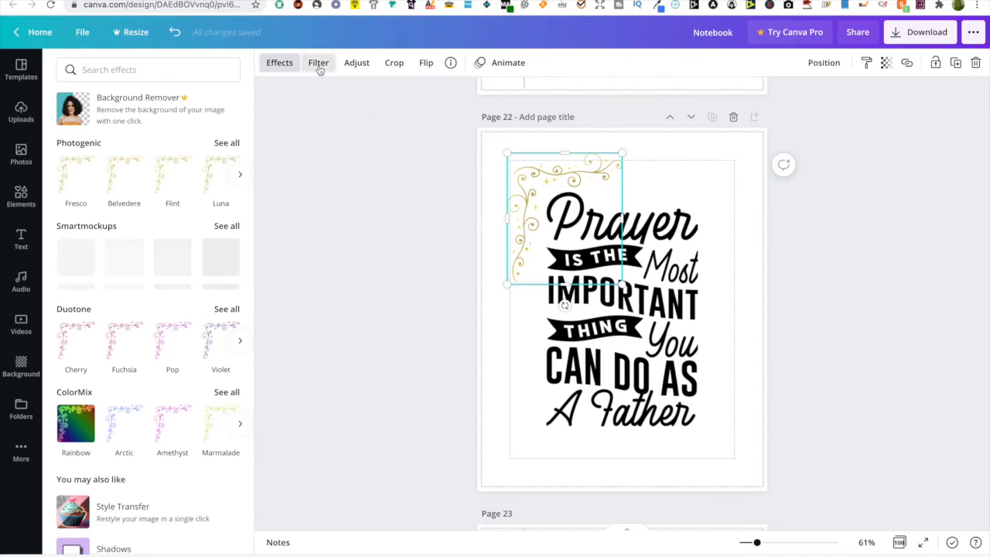
pyautogui.click(173, 338)
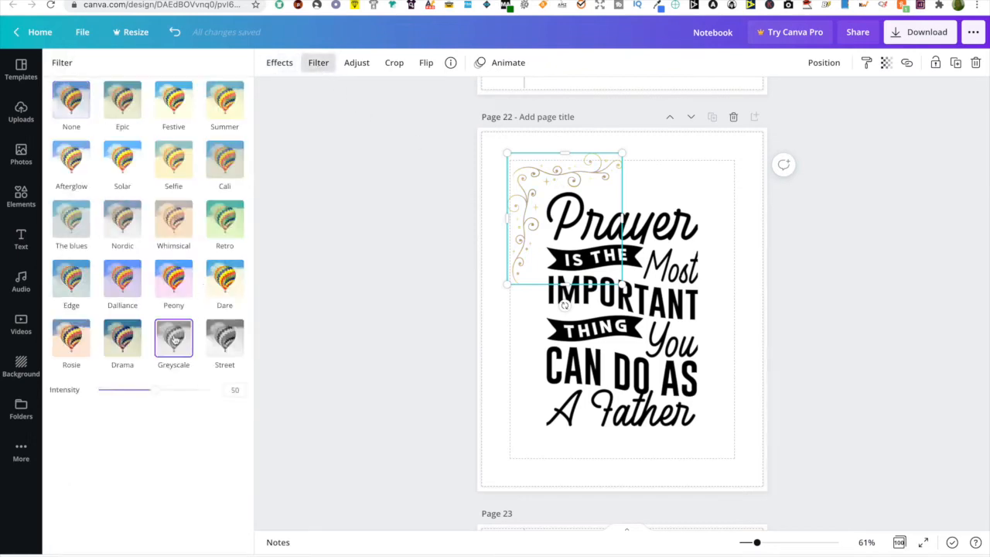
pyautogui.click(710, 158)
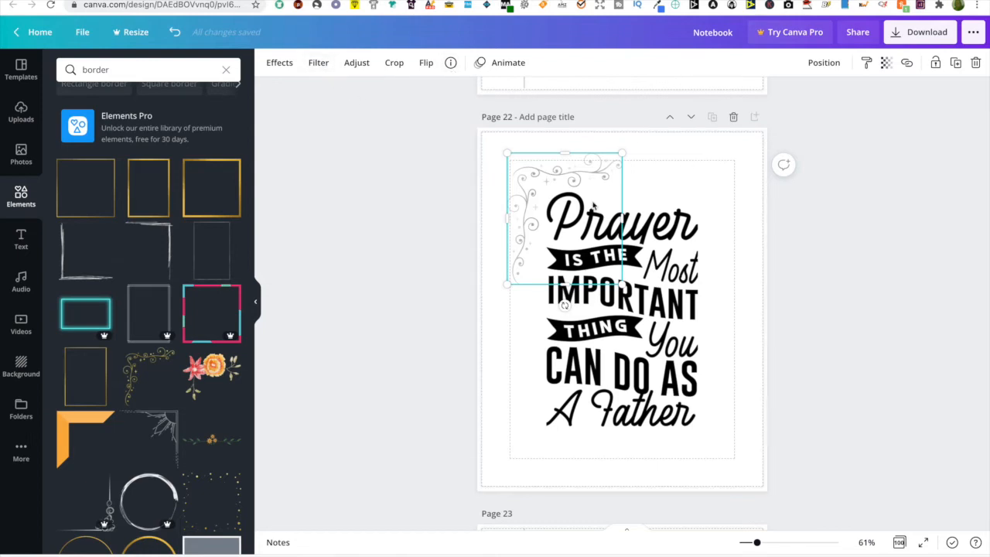
pyautogui.click(702, 164)
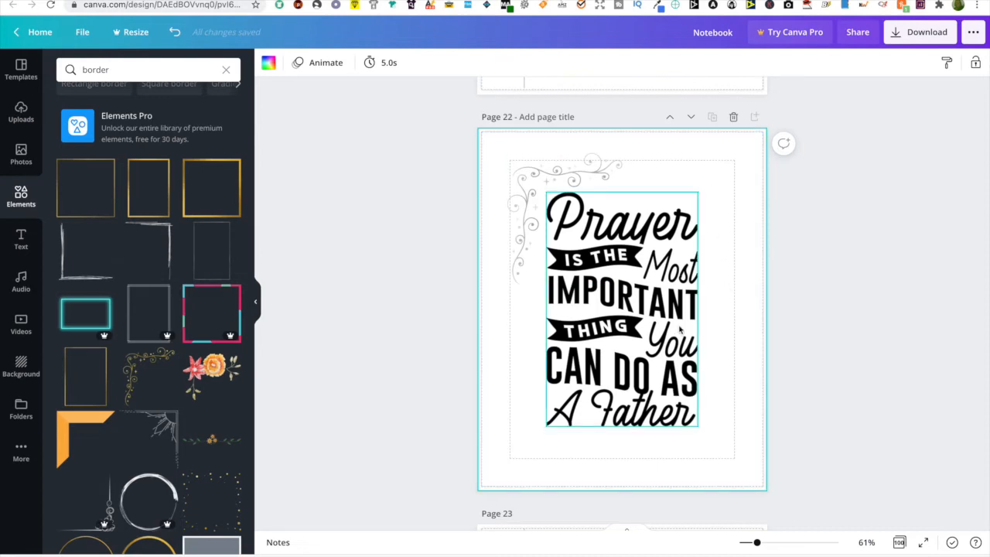
# Clear page 25 and place the uploaded "Prayer is the Breath of Life" quote image on it.
pyautogui.scroll(-12, 527, 239)
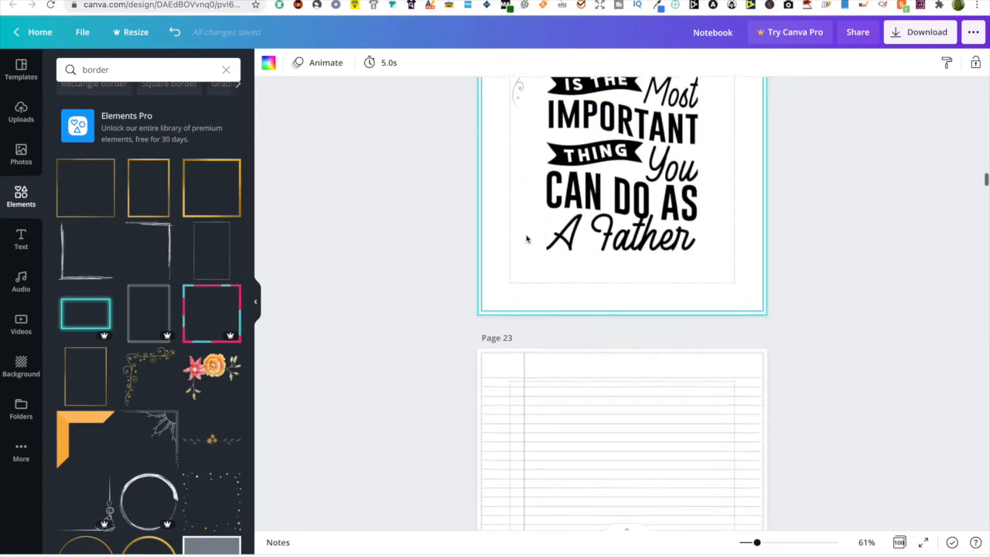
pyautogui.scroll(-3, 557, 271)
pyautogui.click(585, 298)
pyautogui.press('Delete')
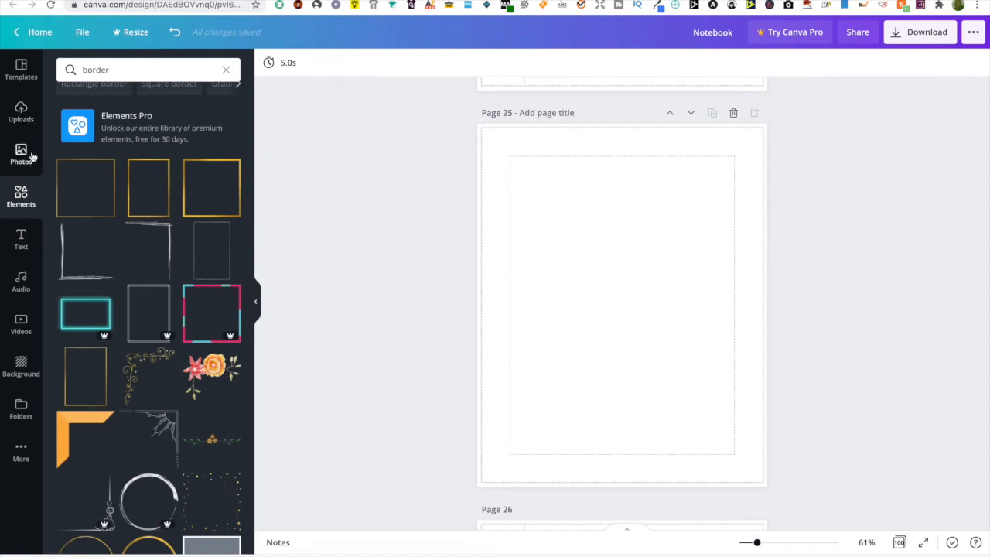
pyautogui.click(23, 118)
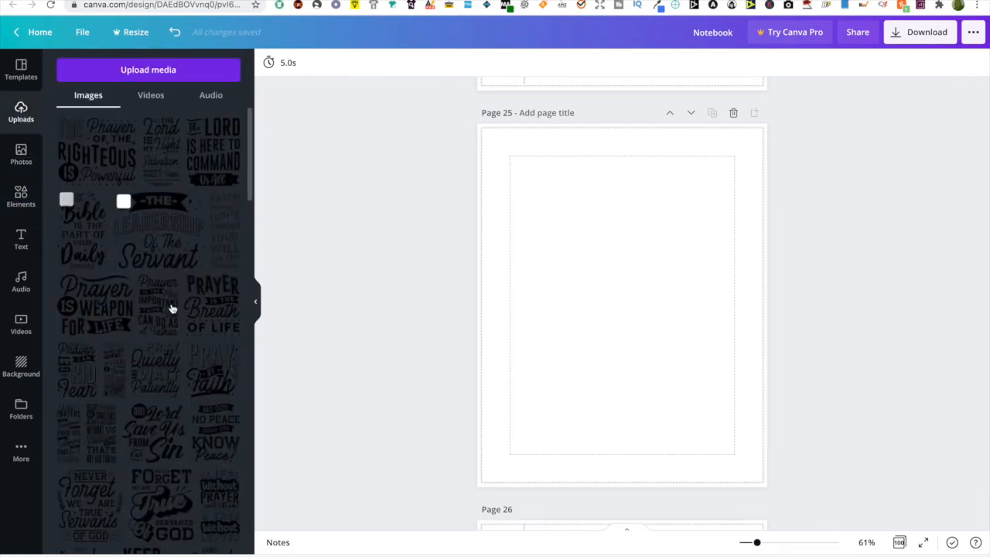
pyautogui.click(213, 317)
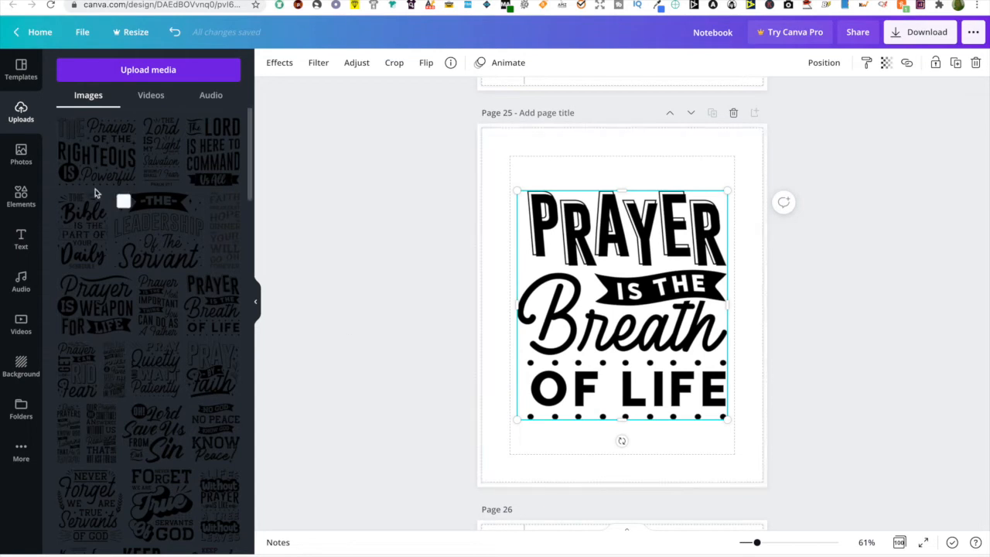
# Try the free watercolor flower corner and then the leafy orange flower divider on page 25, deleting each one.
pyautogui.click(24, 194)
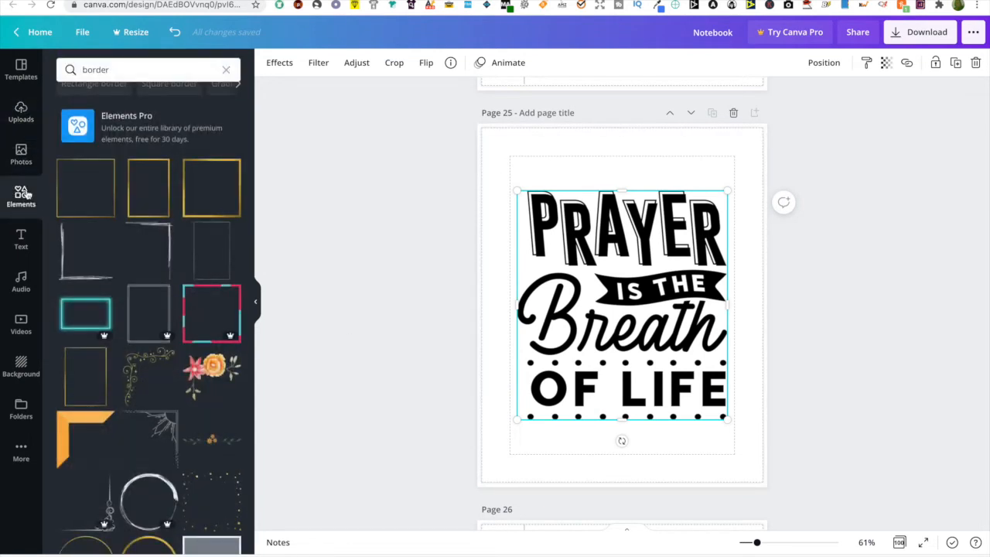
pyautogui.scroll(-2, 172, 321)
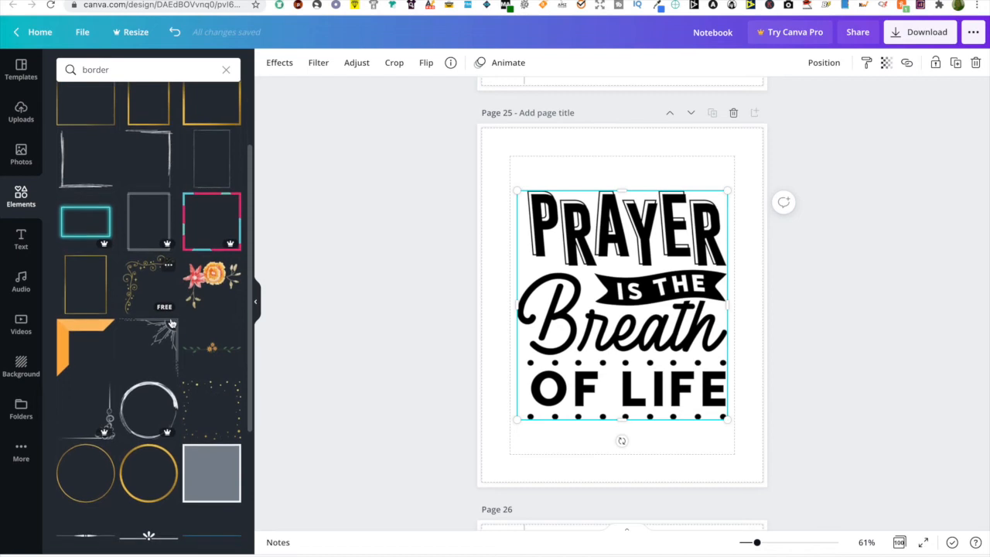
pyautogui.click(212, 287)
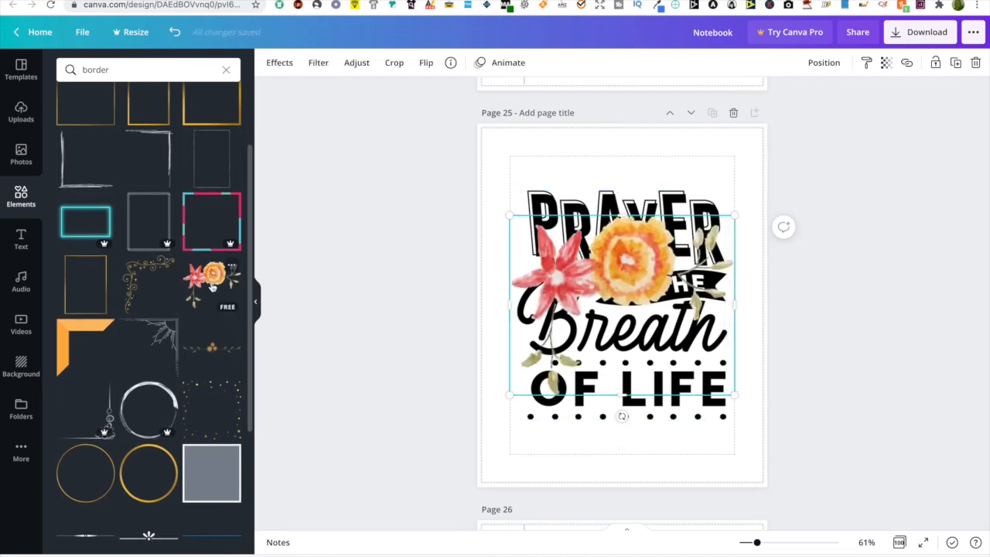
pyautogui.moveTo(616, 252); pyautogui.dragTo(587, 153)
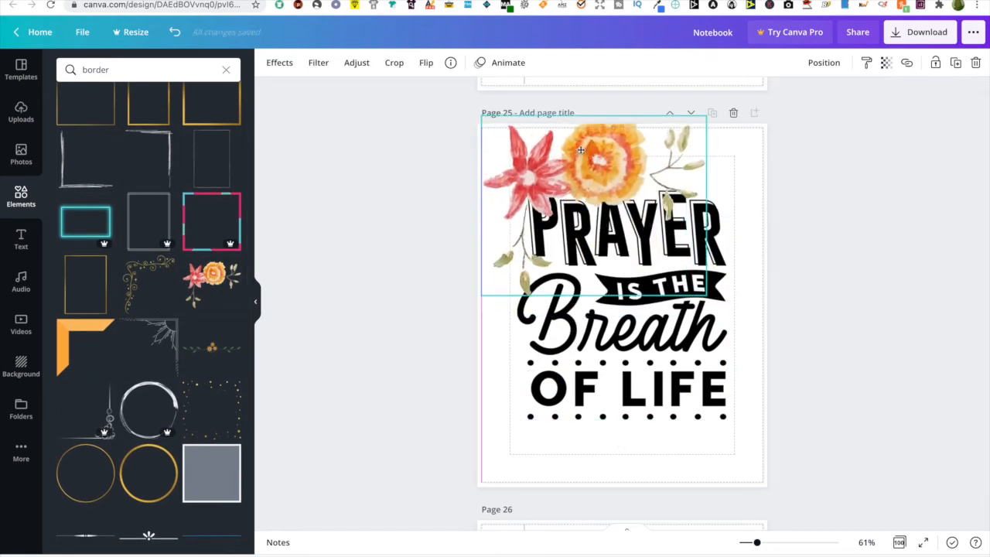
pyautogui.moveTo(700, 116); pyautogui.dragTo(634, 166)
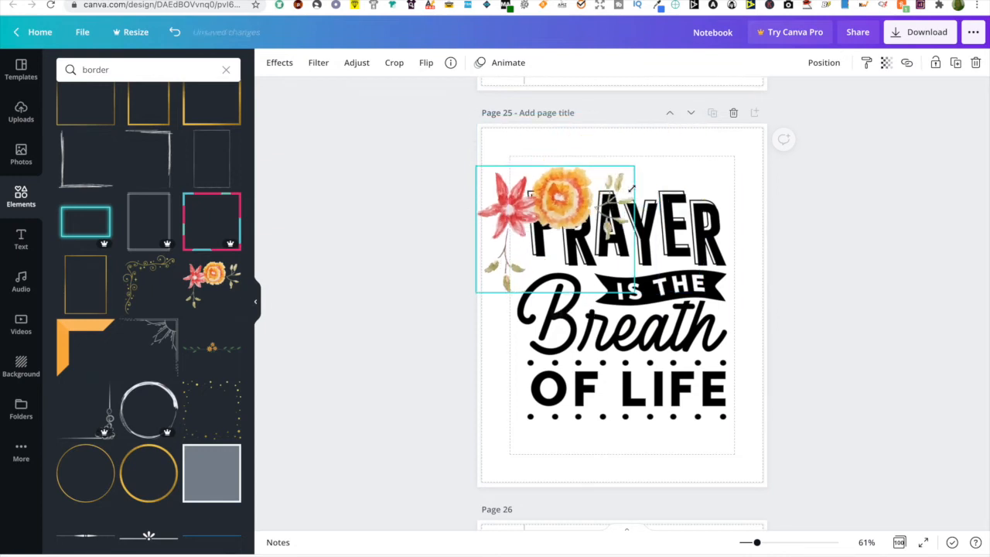
pyautogui.moveTo(586, 189); pyautogui.dragTo(633, 164)
pyautogui.moveTo(669, 348); pyautogui.dragTo(655, 369)
pyautogui.moveTo(647, 161); pyautogui.dragTo(649, 174)
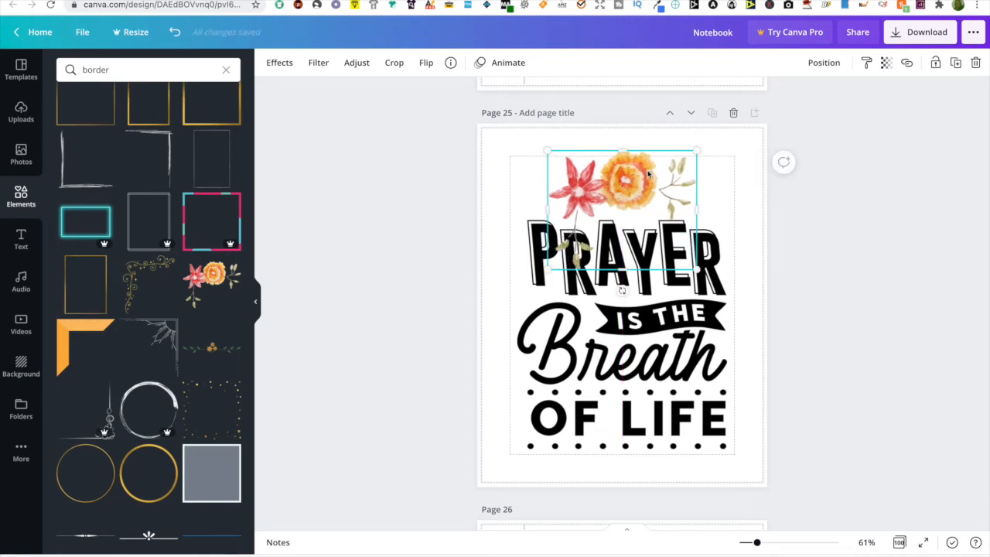
pyautogui.press('Delete')
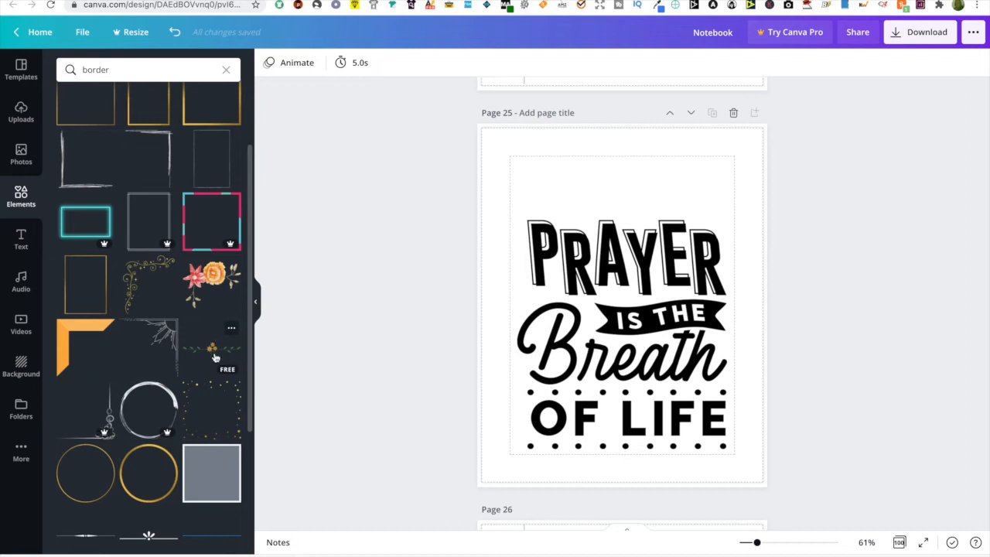
pyautogui.click(215, 358)
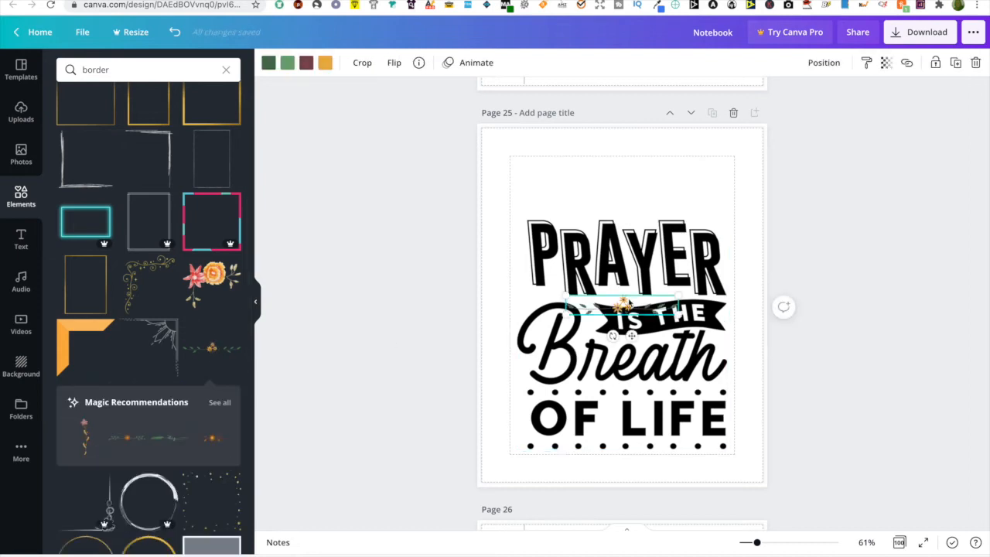
pyautogui.press('Delete')
# Move the quote up on page 25 and place the leafy orange flower divider below it, enlarged to nearly the quote's width.
pyautogui.scroll(-2, 588, 418)
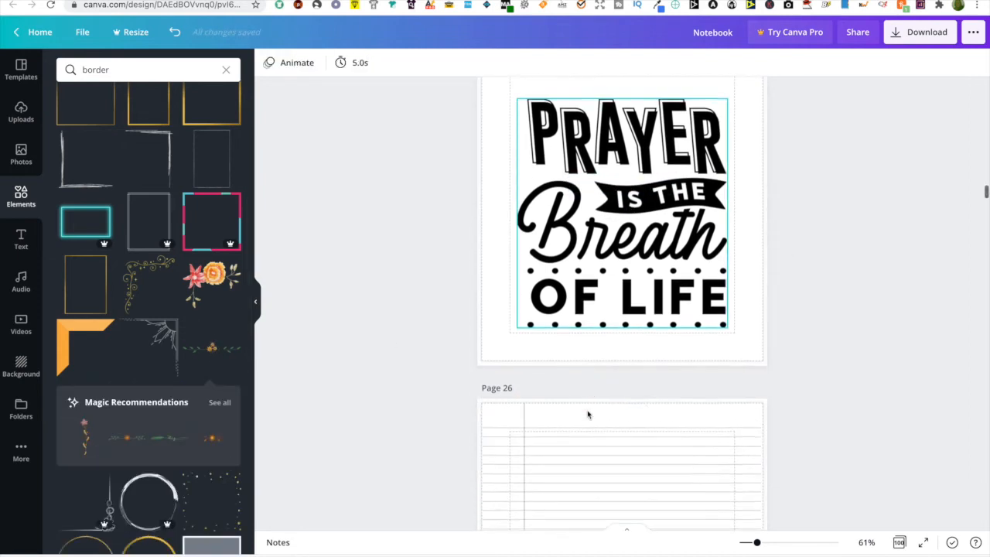
pyautogui.scroll(2, 588, 415)
pyautogui.click(599, 383)
pyautogui.moveTo(599, 383); pyautogui.dragTo(599, 336)
pyautogui.click(219, 346)
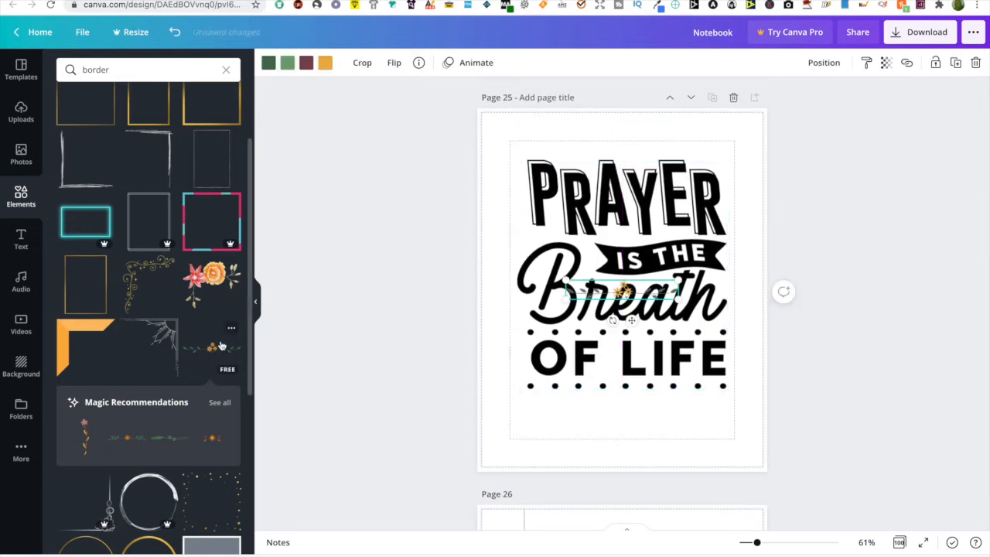
pyautogui.moveTo(633, 395); pyautogui.dragTo(713, 431)
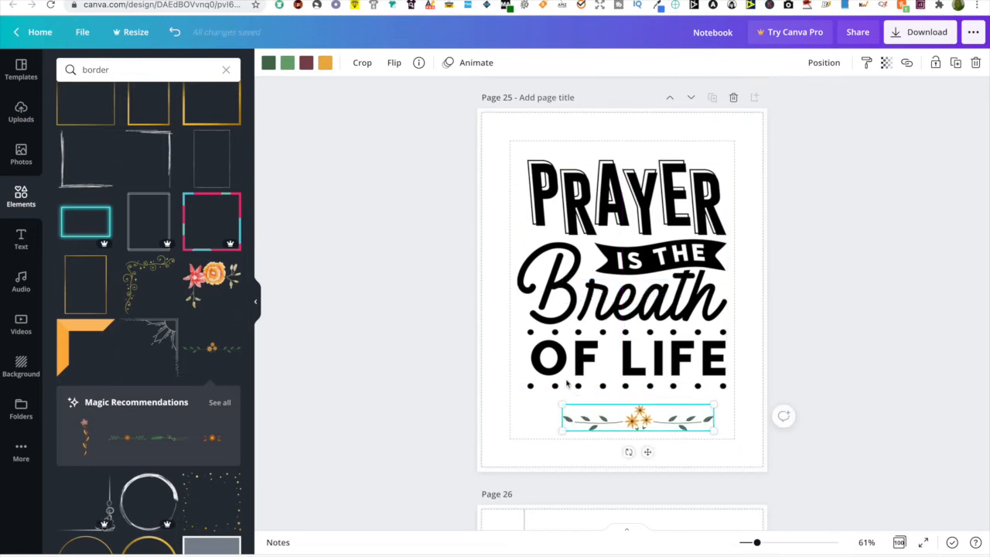
pyautogui.moveTo(562, 405); pyautogui.dragTo(529, 399)
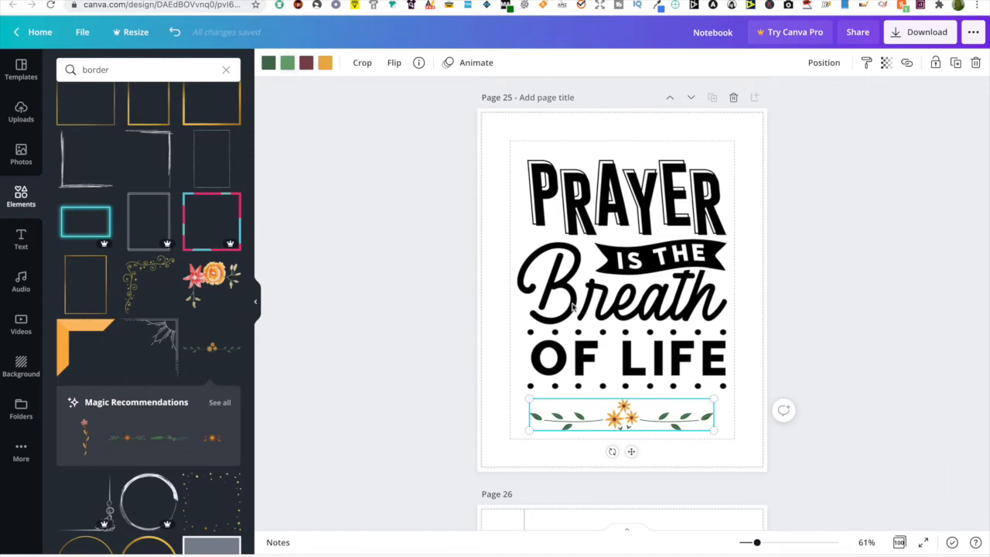
# Recolour the flower divider on page 25: dark green to black, light green to dark grey, maroon to medium grey, orange to light grey.
pyautogui.click(268, 63)
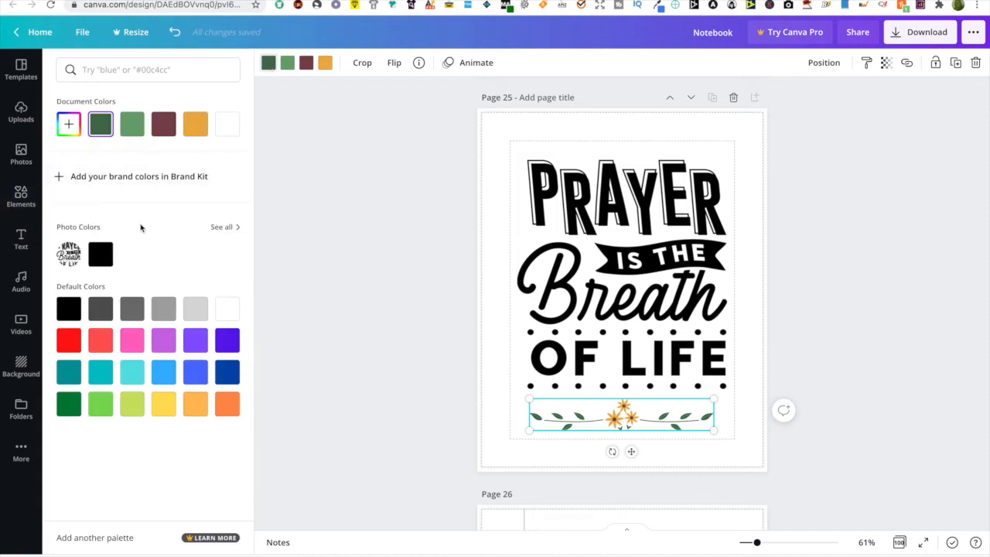
pyautogui.click(101, 254)
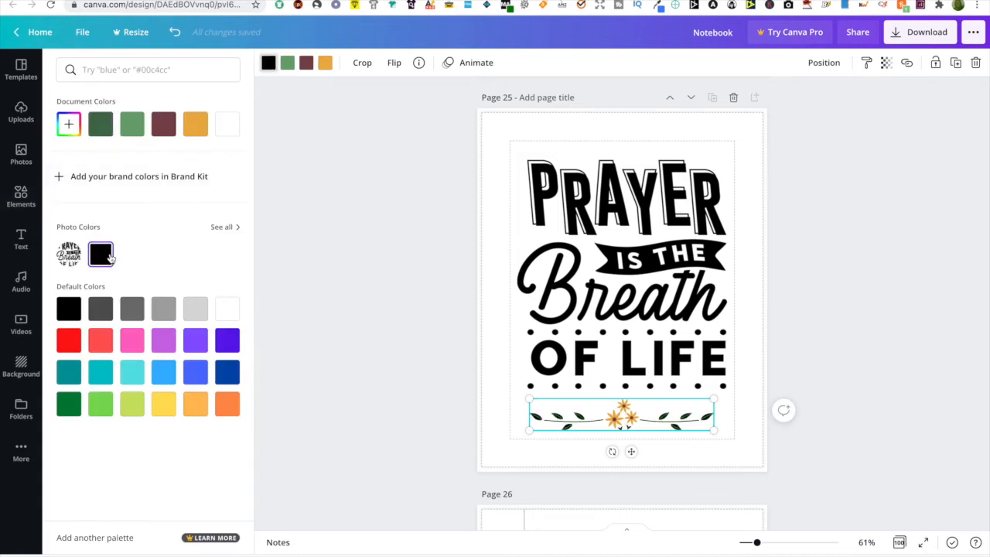
pyautogui.click(285, 64)
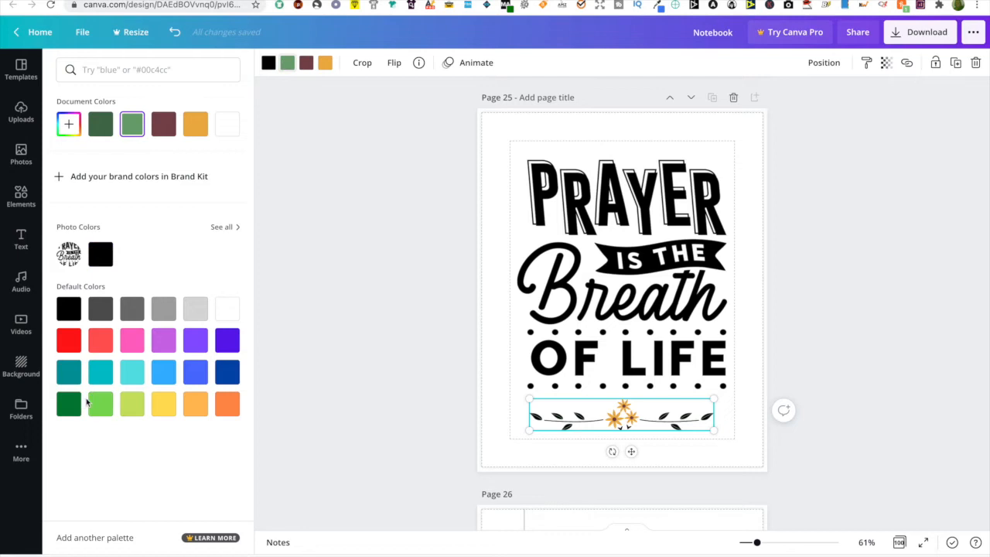
pyautogui.click(100, 311)
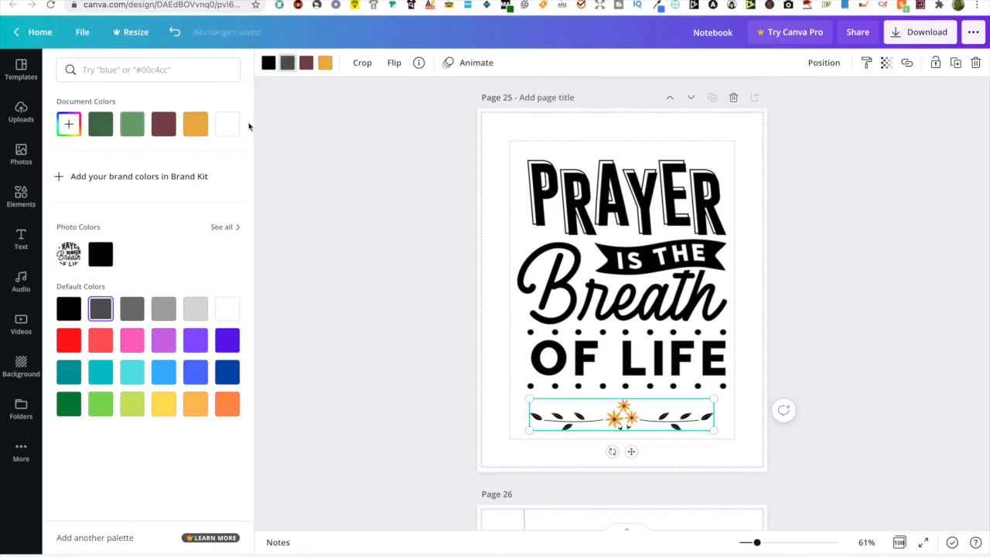
pyautogui.click(306, 65)
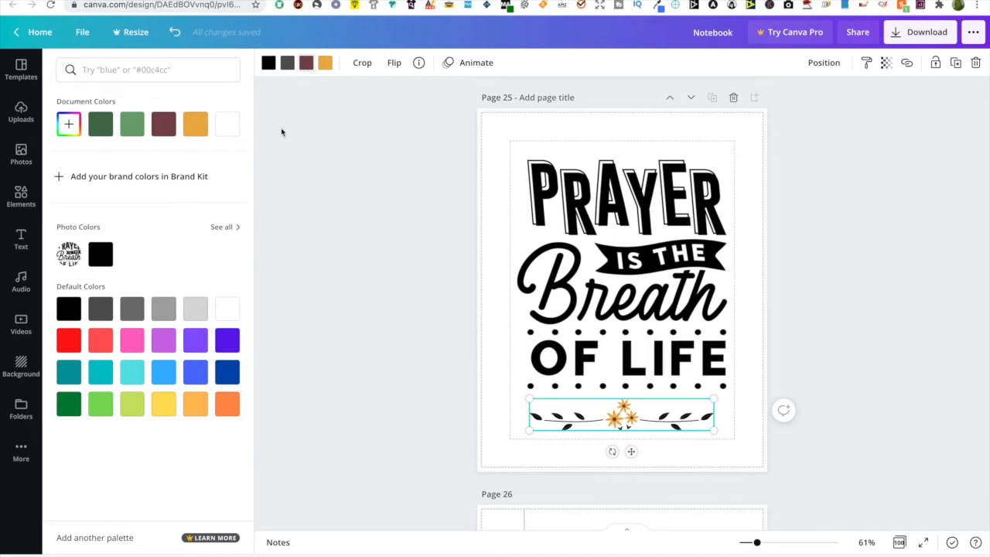
pyautogui.click(139, 313)
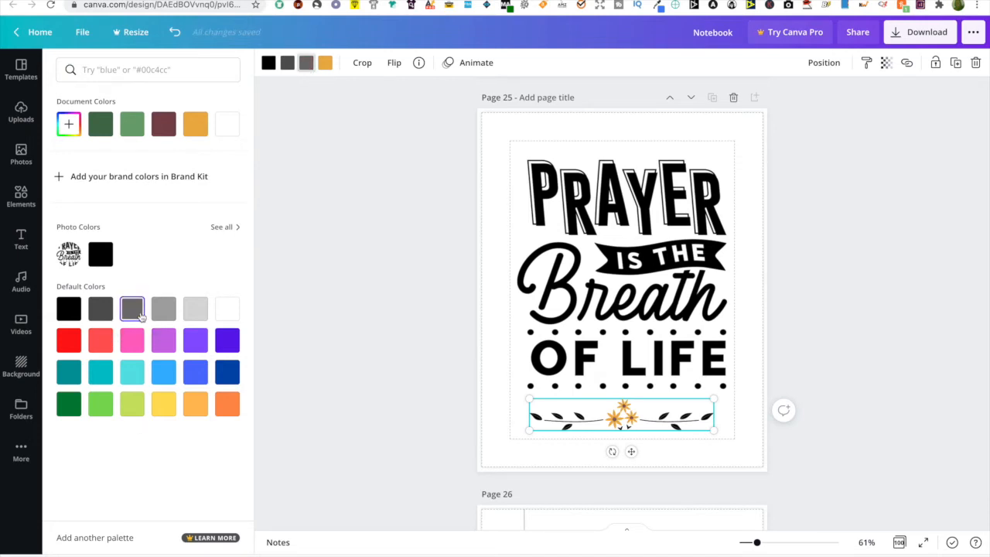
pyautogui.click(326, 63)
pyautogui.click(165, 312)
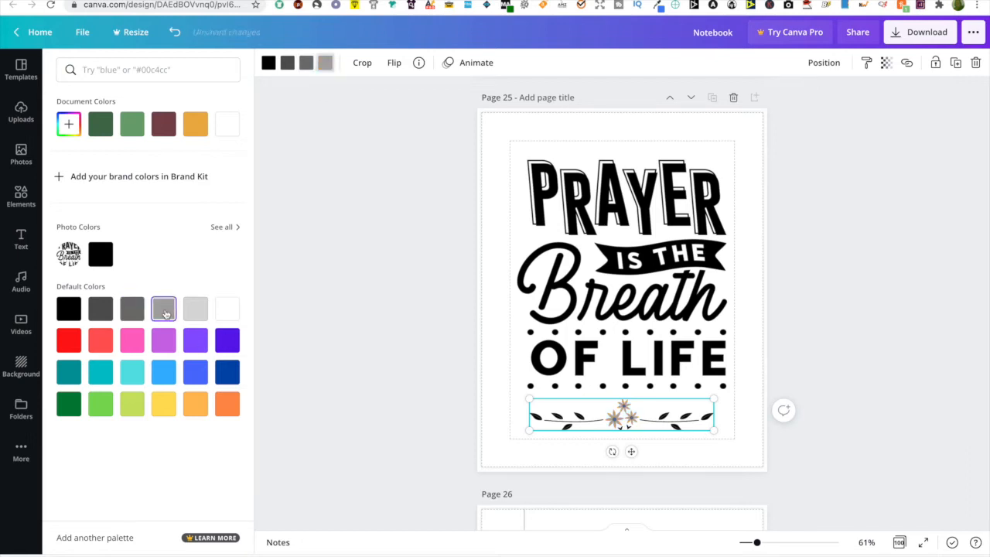
pyautogui.click(749, 379)
pyautogui.click(743, 257)
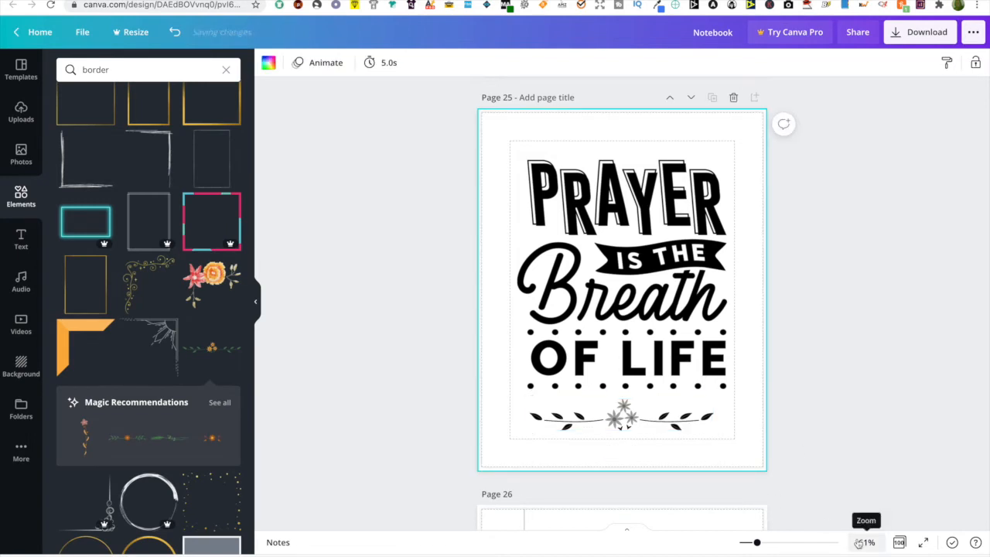
pyautogui.scroll(-5, 705, 454)
pyautogui.scroll(-3, 705, 454)
pyautogui.scroll(8, 705, 454)
pyautogui.scroll(-2, 704, 454)
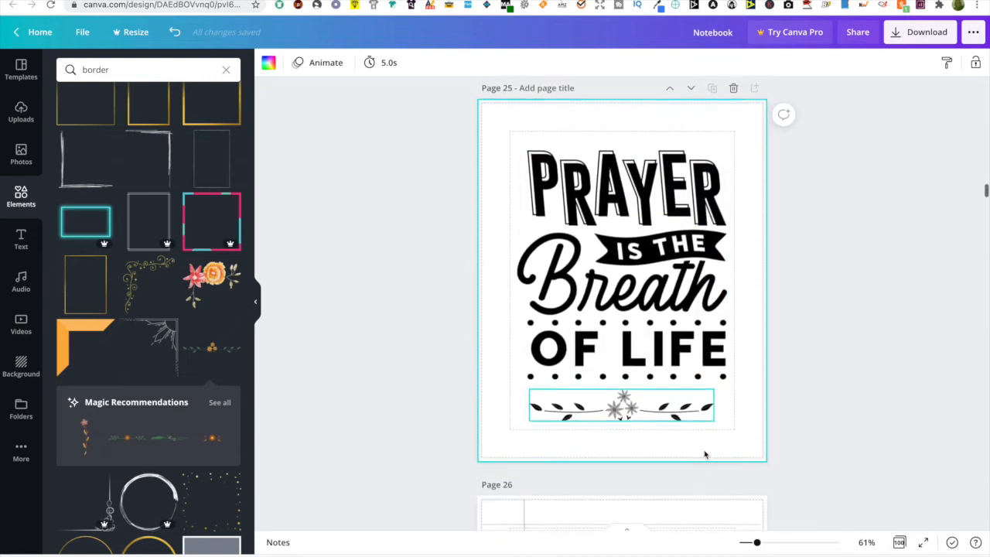
pyautogui.scroll(-4, 165, 304)
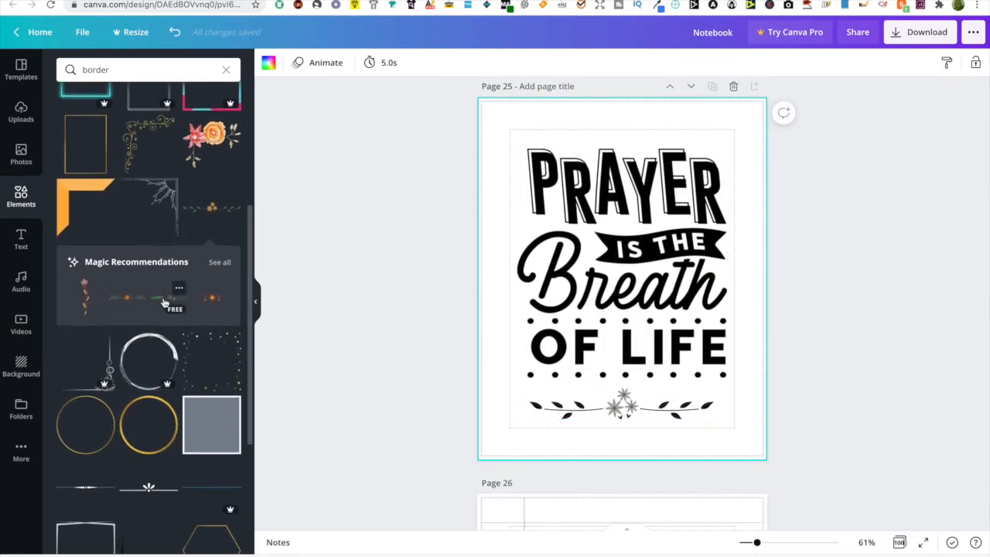
pyautogui.scroll(-5, 164, 303)
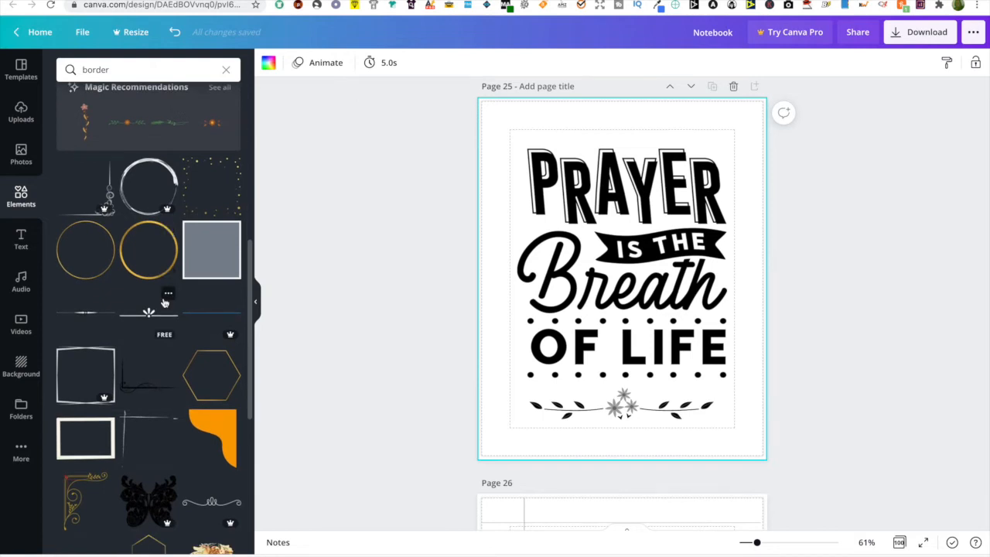
# Browse the border graphics and the full Magic Recommendations set for more decorations, and look back at the pages before page 25.
pyautogui.scroll(-8, 164, 303)
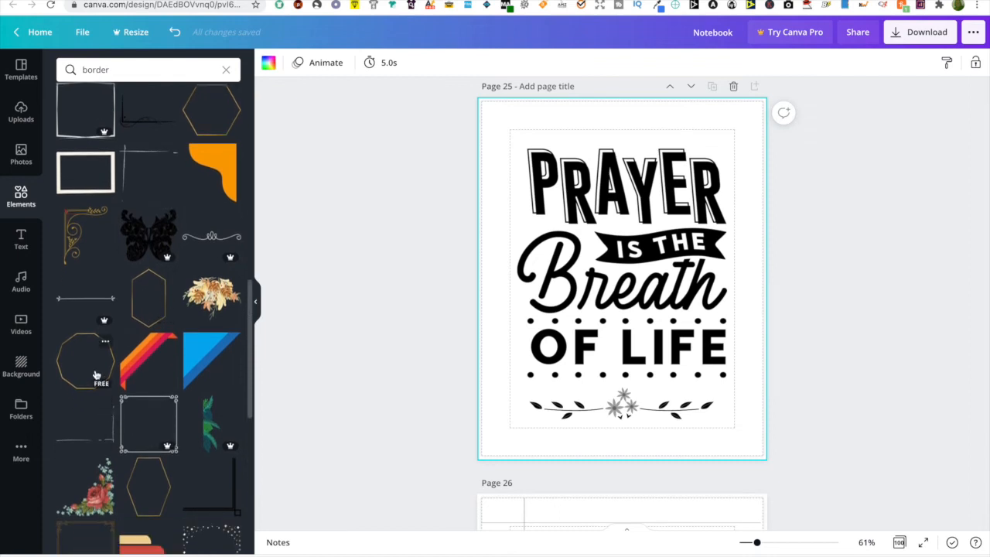
pyautogui.scroll(6, 96, 378)
pyautogui.scroll(5, 96, 373)
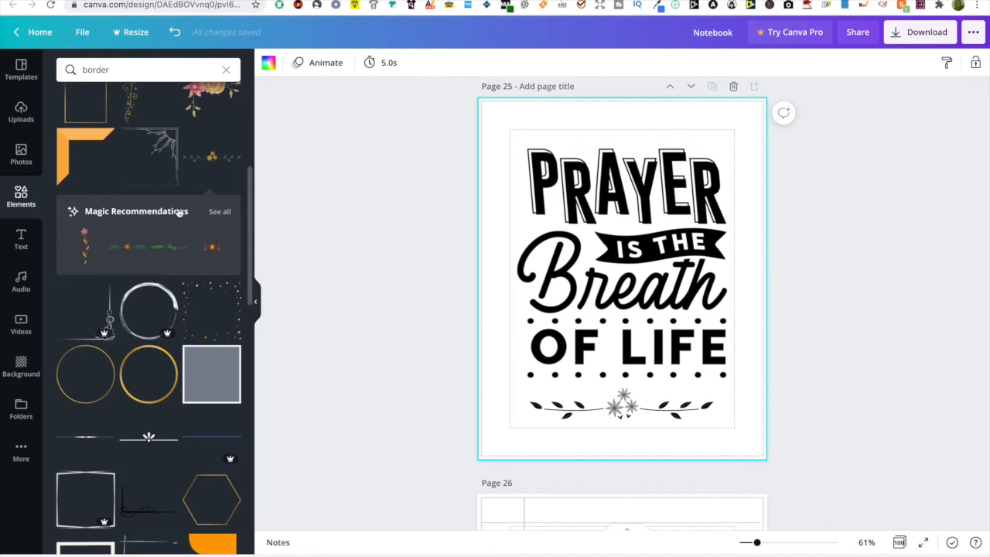
pyautogui.click(220, 212)
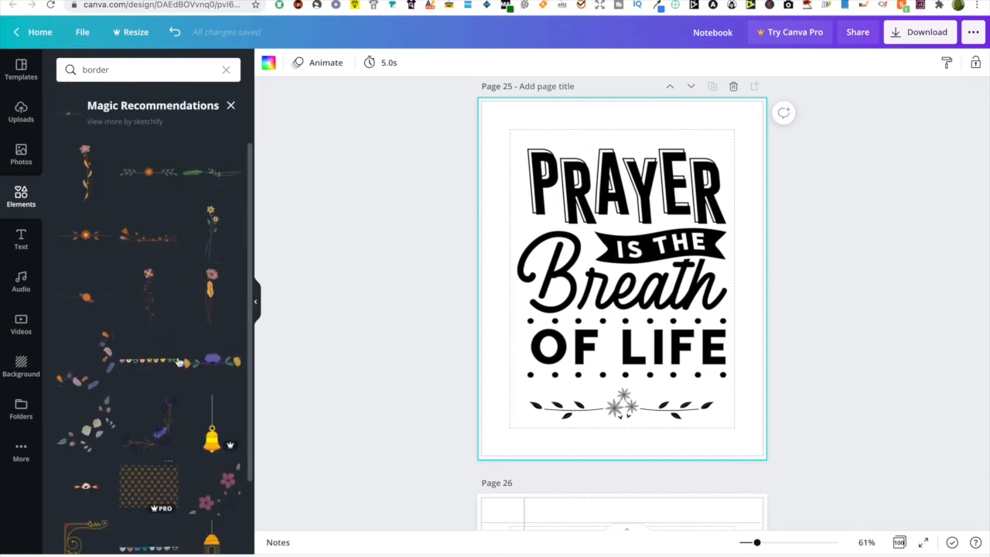
pyautogui.scroll(-1, 191, 358)
pyautogui.scroll(-3, 191, 358)
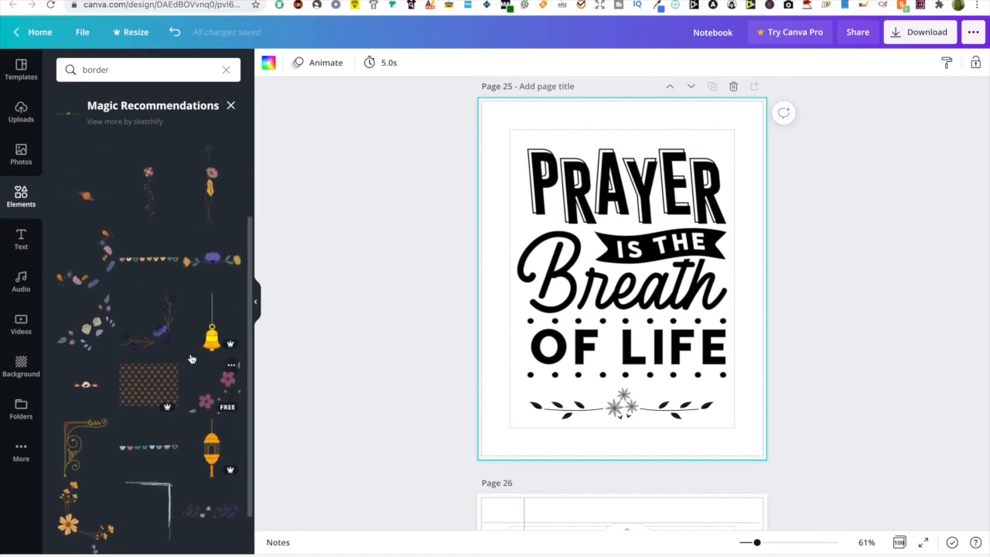
pyautogui.scroll(-2, 191, 358)
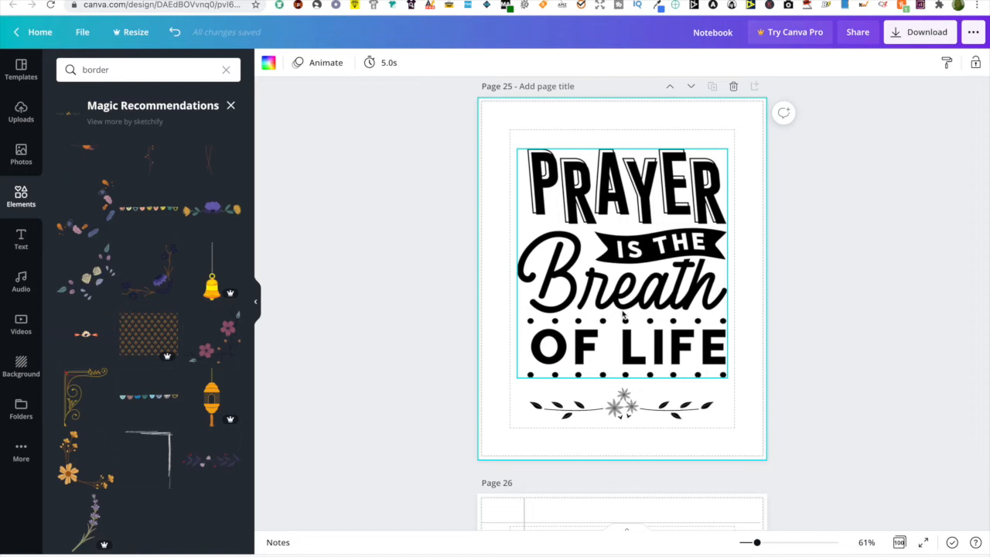
pyautogui.scroll(15, 624, 313)
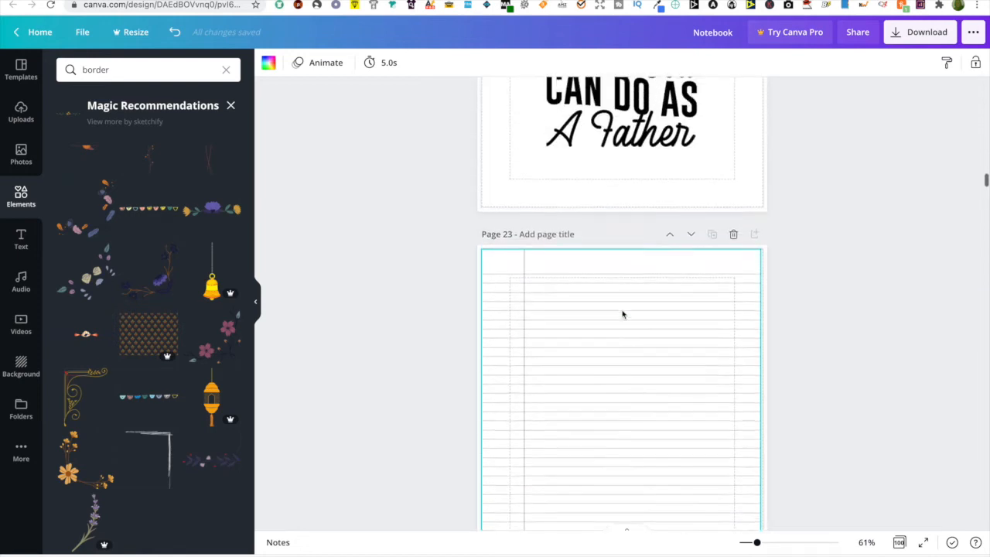
# Review the notebook's interior pages from page 23 back to page 9.
pyautogui.scroll(-5, 623, 313)
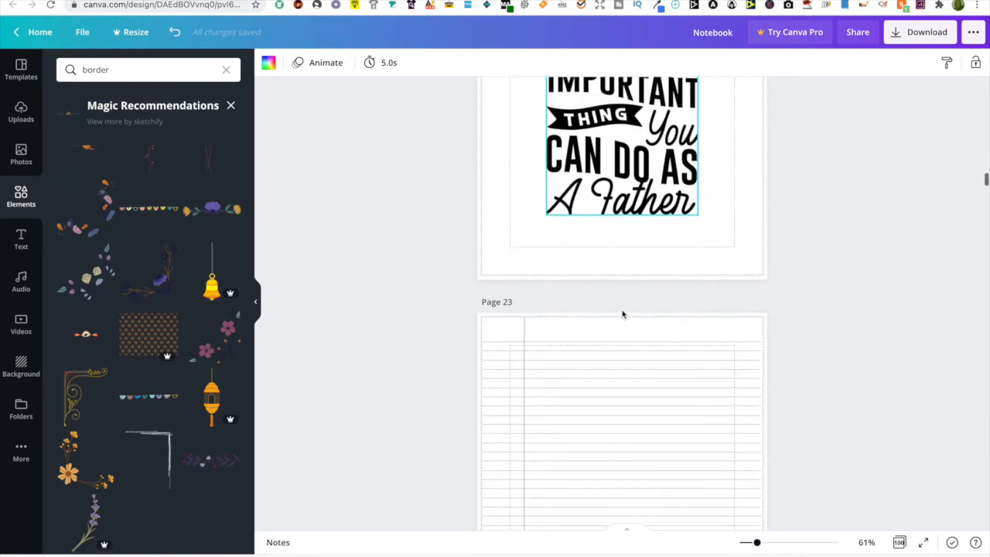
pyautogui.scroll(20, 624, 314)
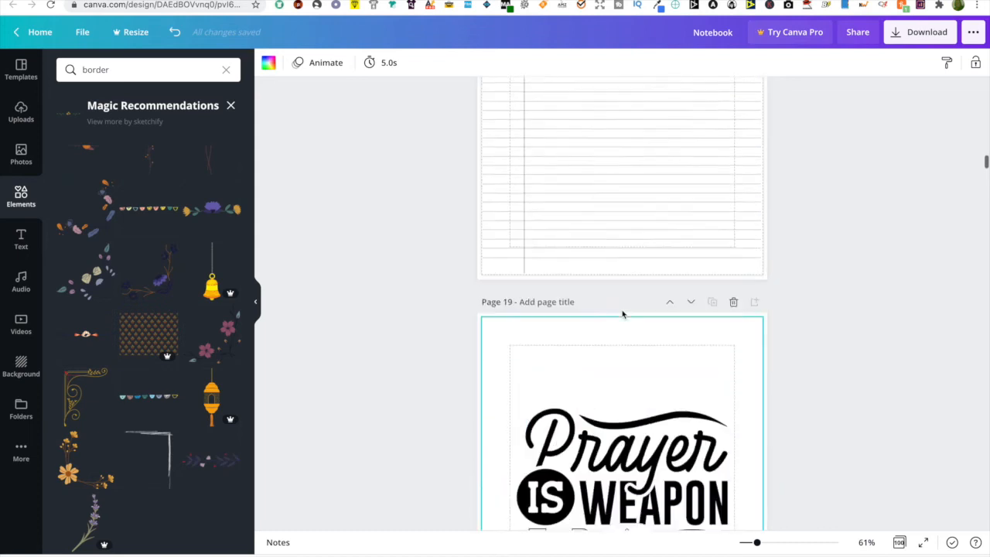
pyautogui.scroll(20, 623, 314)
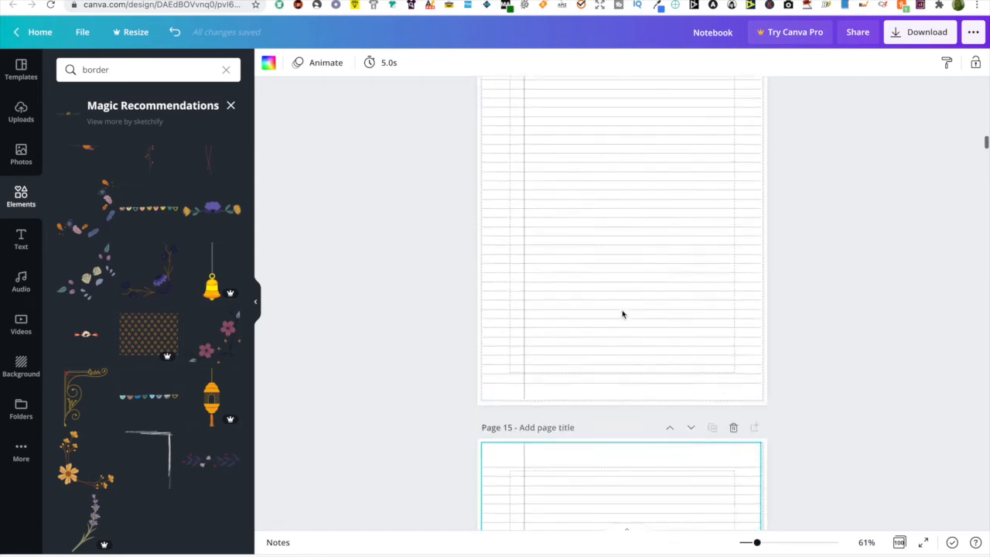
pyautogui.scroll(12, 622, 314)
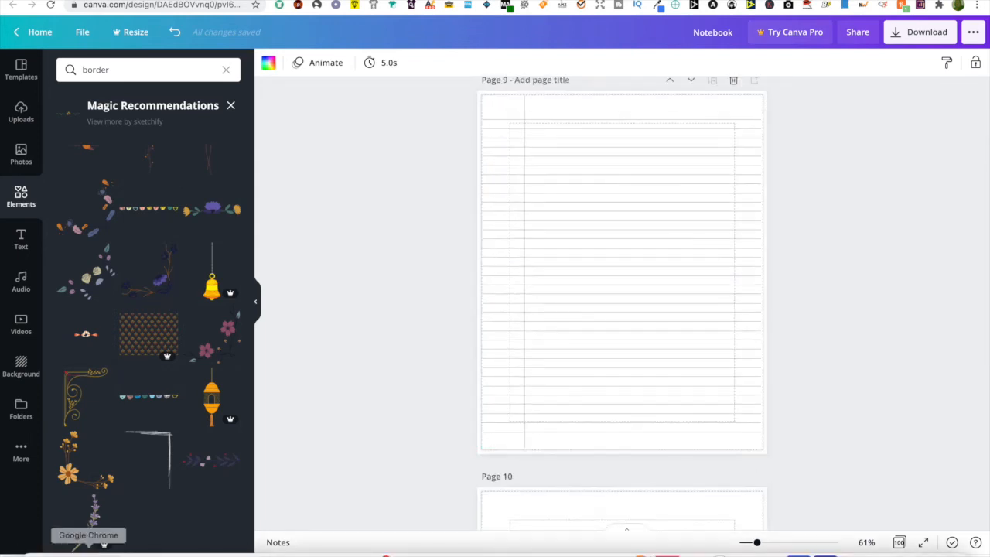
# Switch to Notes, highlight the cover's pixel width and height lines, and return to the notebook design in Chrome.
pyautogui.click(246, 551)
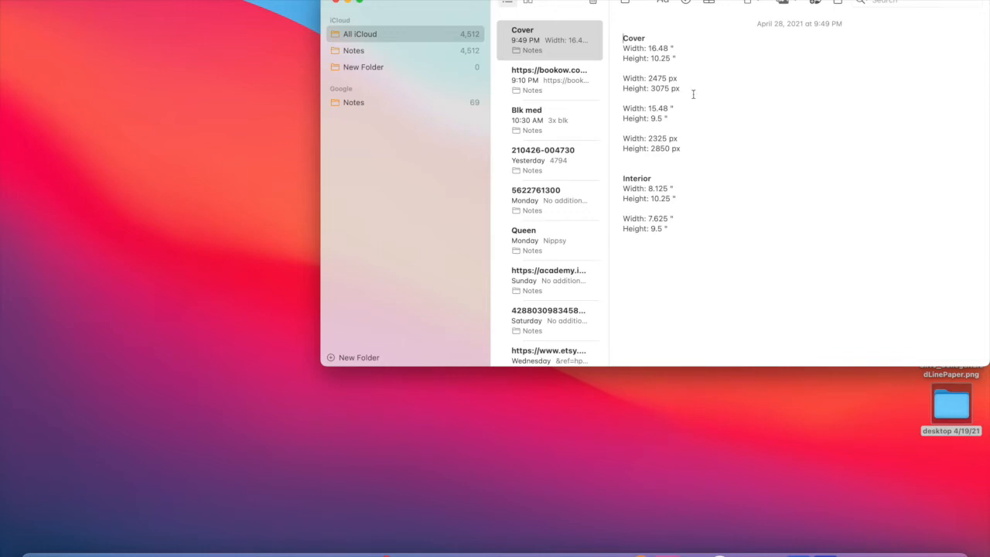
pyautogui.moveTo(683, 93); pyautogui.dragTo(618, 82)
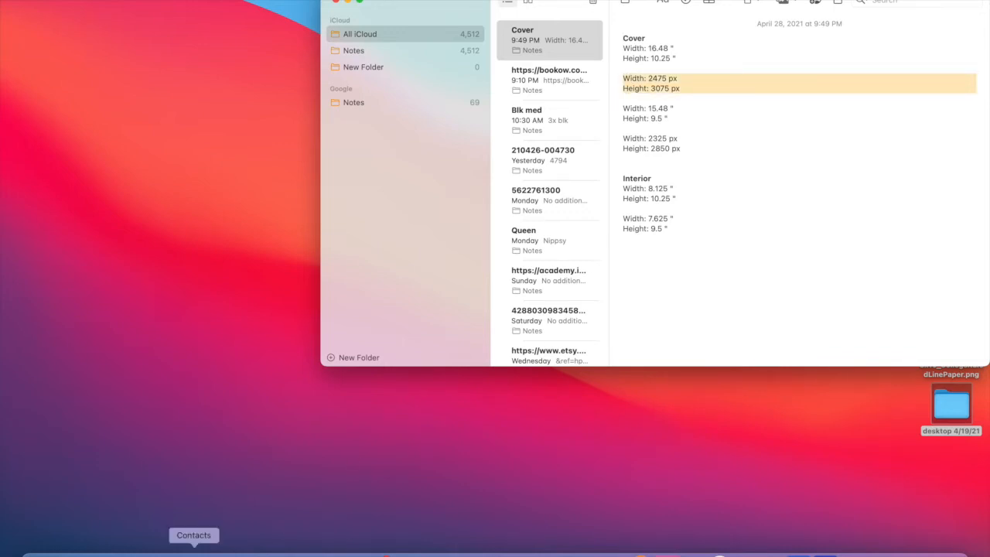
pyautogui.click(140, 553)
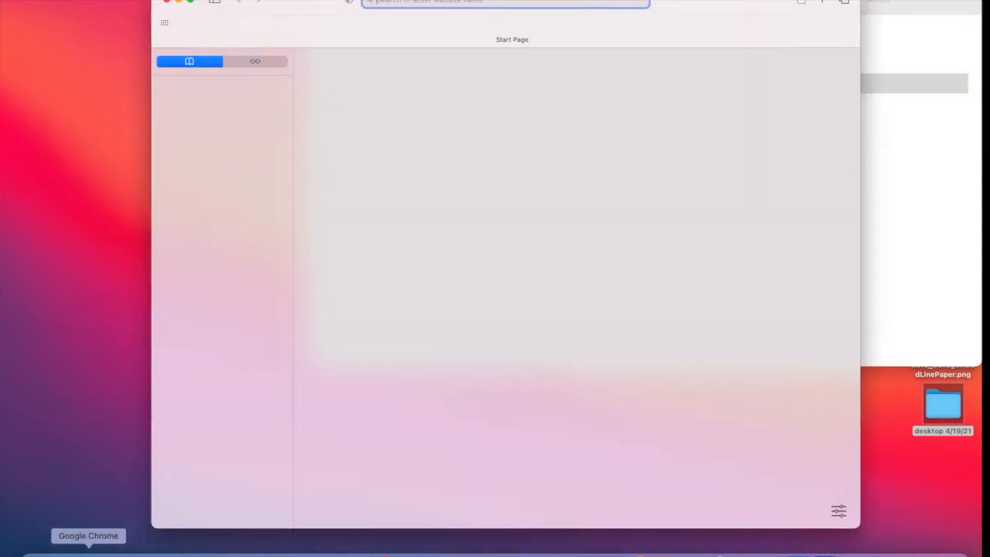
pyautogui.click(88, 553)
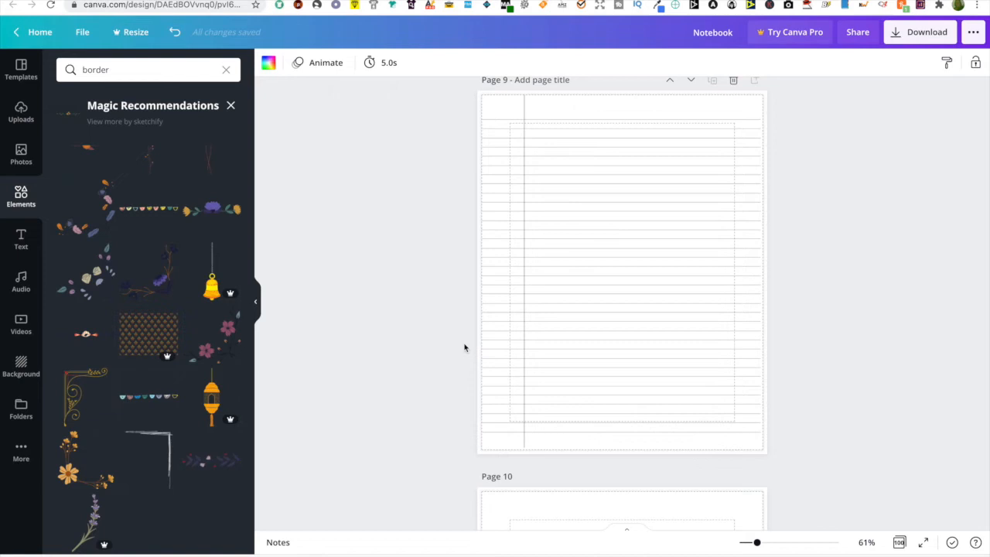
# Check the notebook's page size, return to the Canva home page, and close the Honey rewards popup.
pyautogui.click(83, 35)
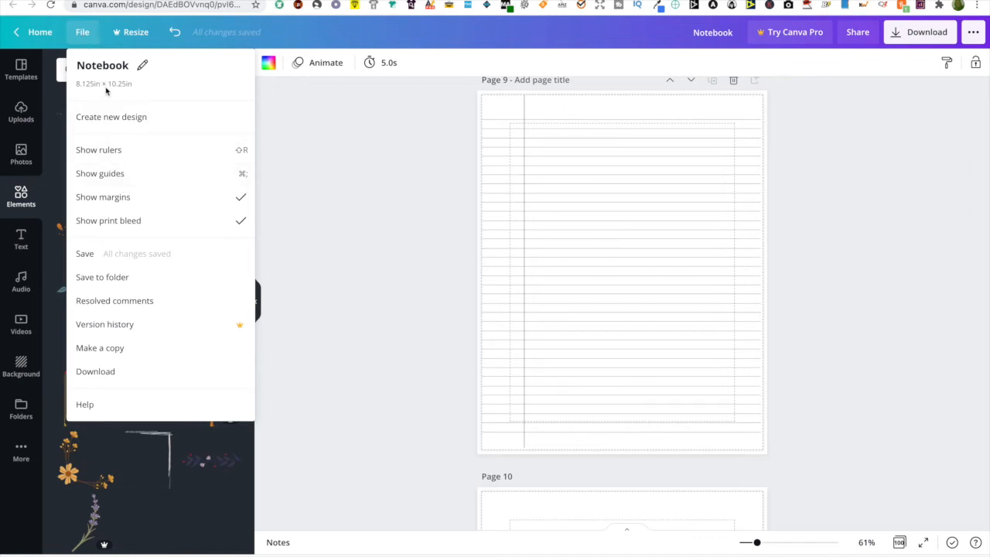
pyautogui.click(39, 31)
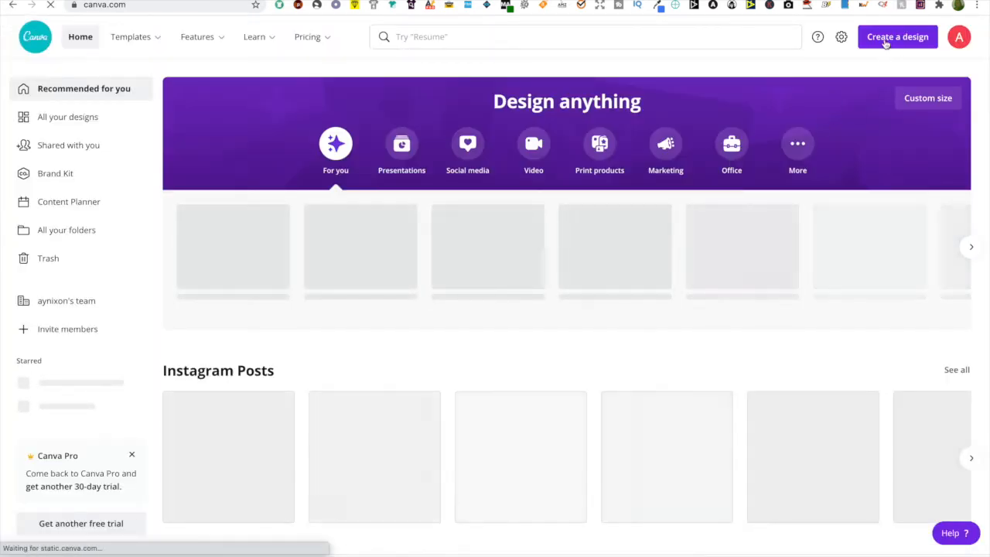
pyautogui.click(886, 40)
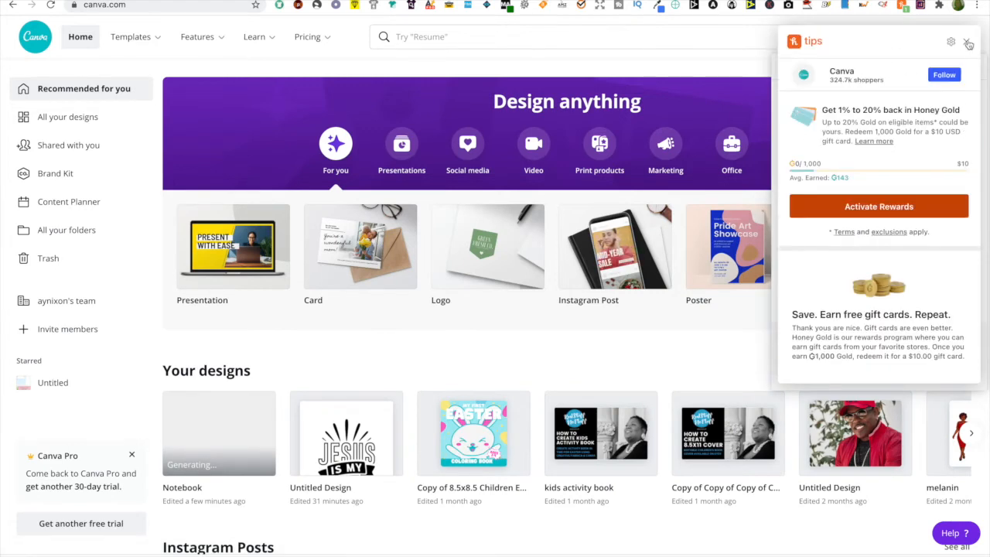
pyautogui.click(968, 43)
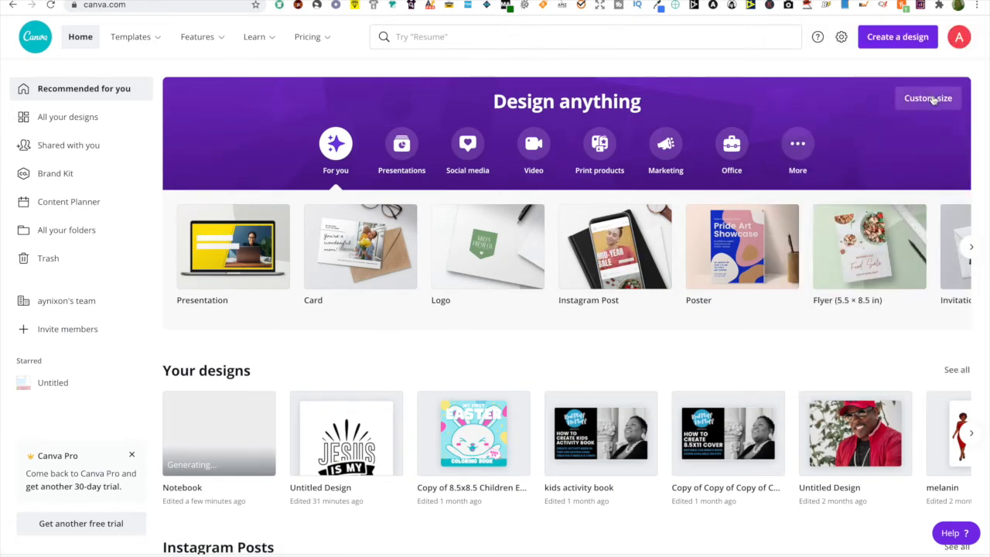
# Open the custom size form for a new design and set its unit to inches.
pyautogui.click(899, 40)
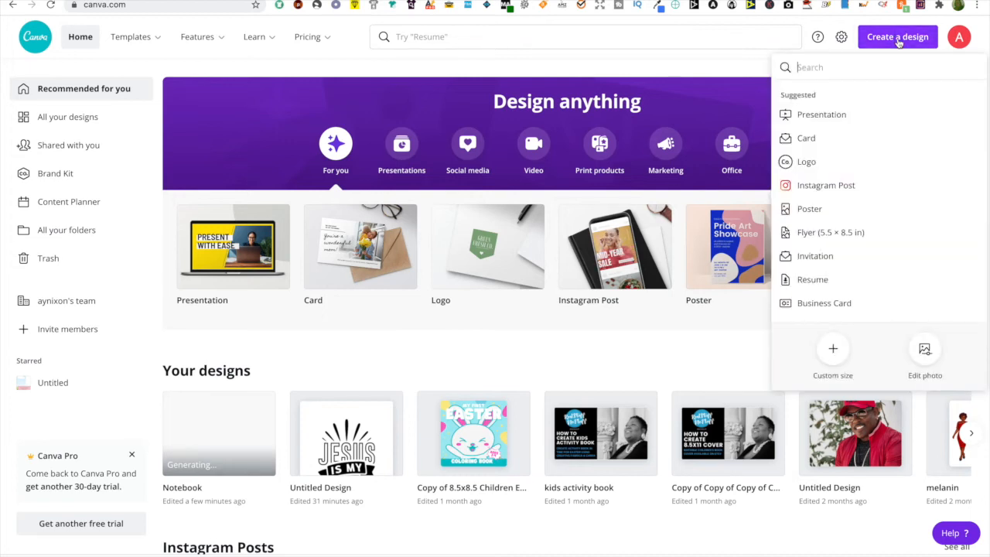
pyautogui.click(833, 356)
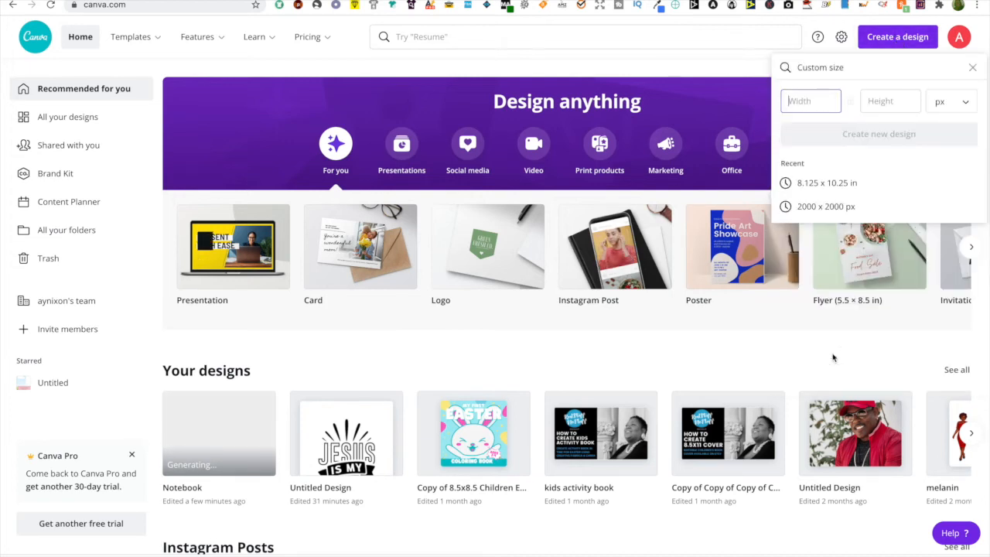
pyautogui.click(948, 103)
pyautogui.click(931, 125)
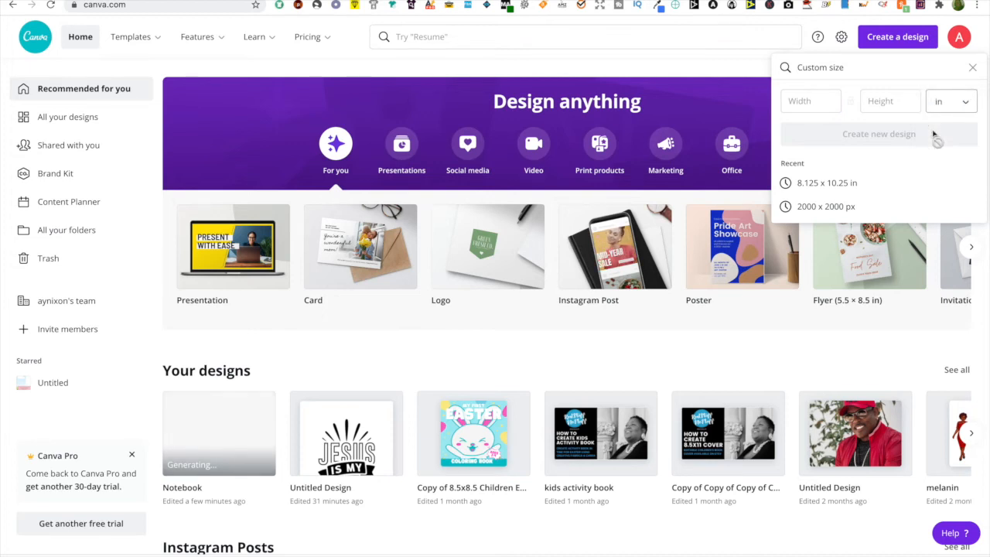
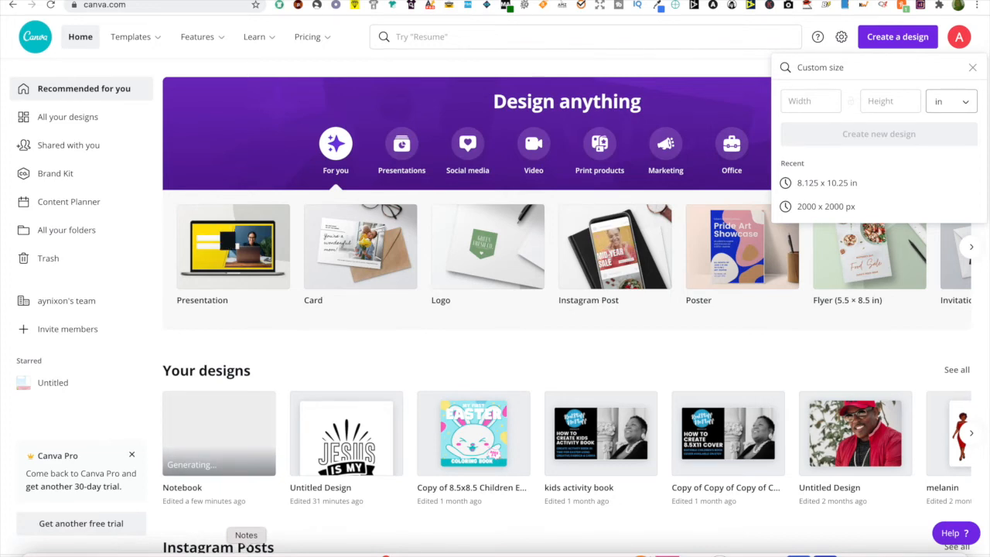
# Look up the cover's pixel dimensions in Notes, and set the custom design's unit to px and width to 2475.
pyautogui.click(246, 551)
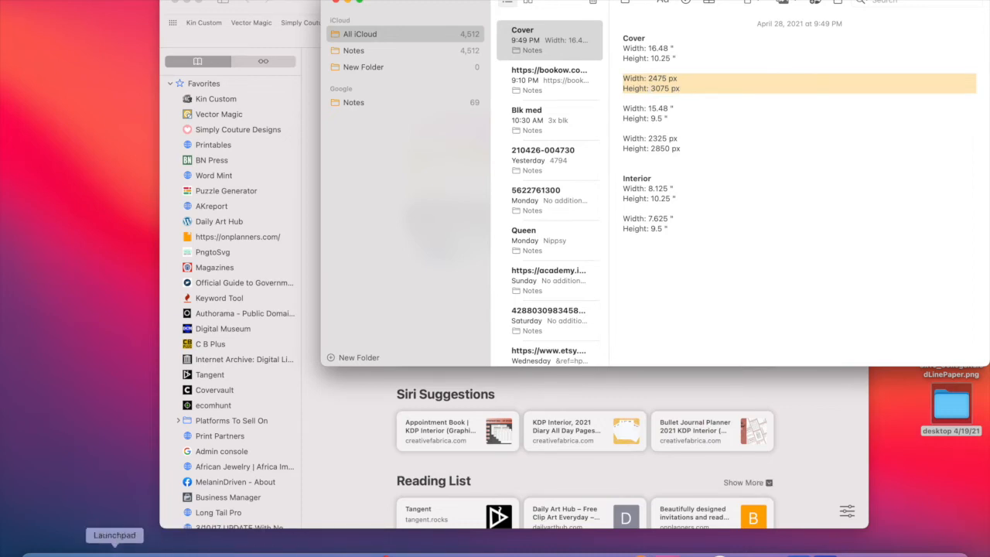
pyautogui.click(88, 550)
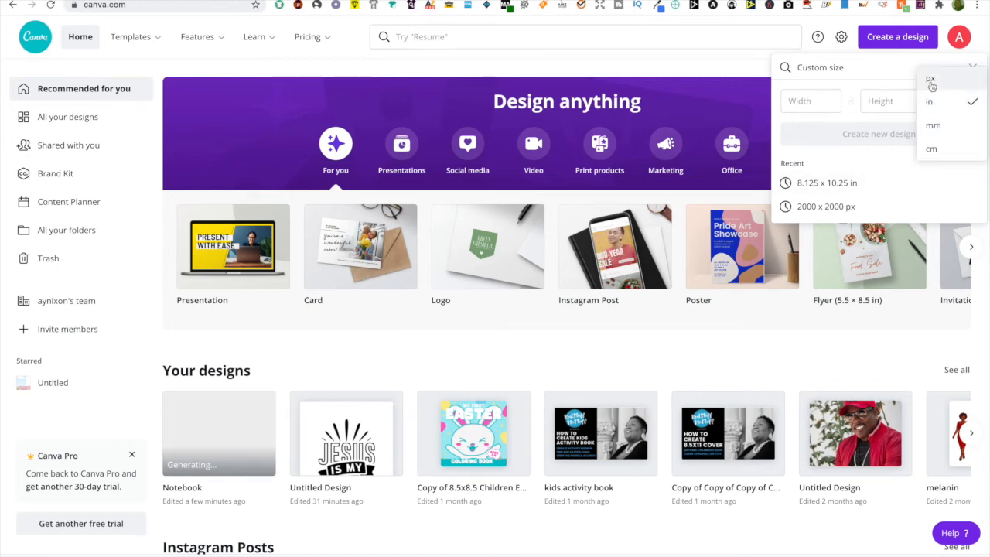
pyautogui.click(931, 78)
pyautogui.click(811, 103)
pyautogui.write('24')
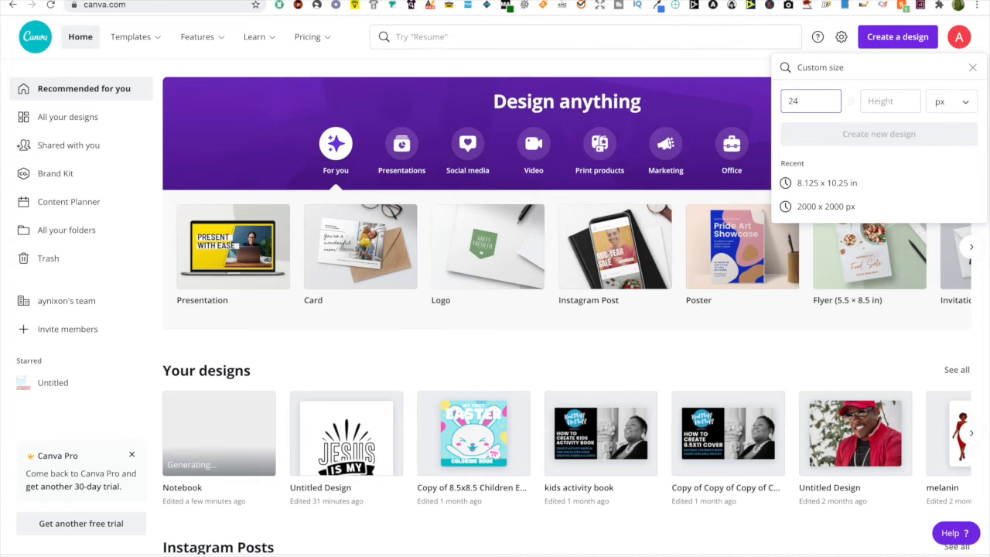
pyautogui.write('75')
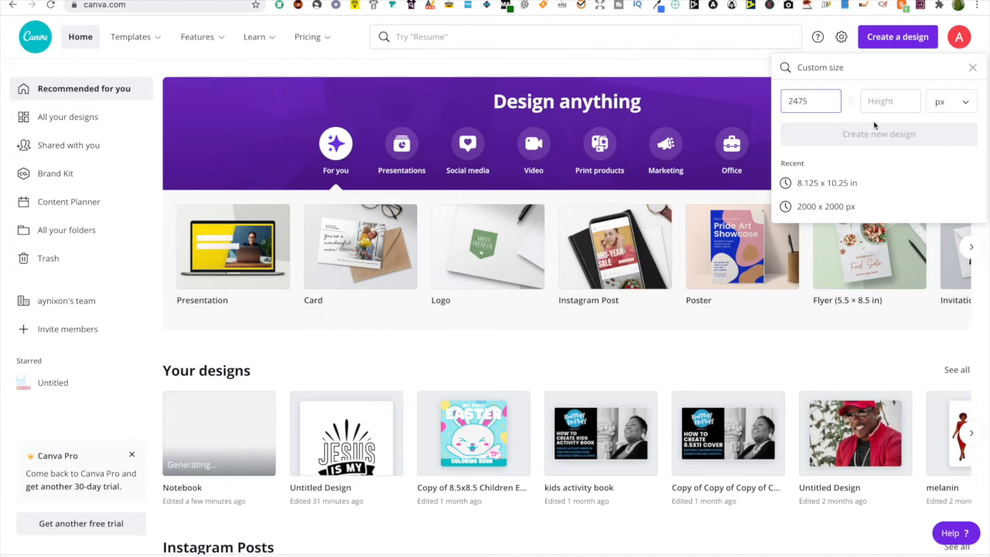
pyautogui.click(878, 109)
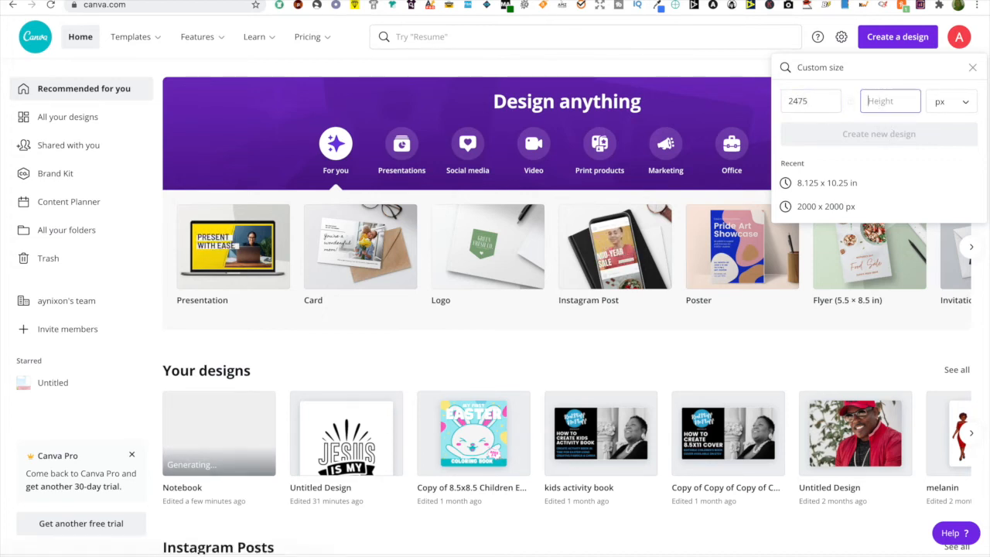
# Recheck the cover height in Notes, set the custom design's height to 3075 px, and create the design.
pyautogui.click(246, 550)
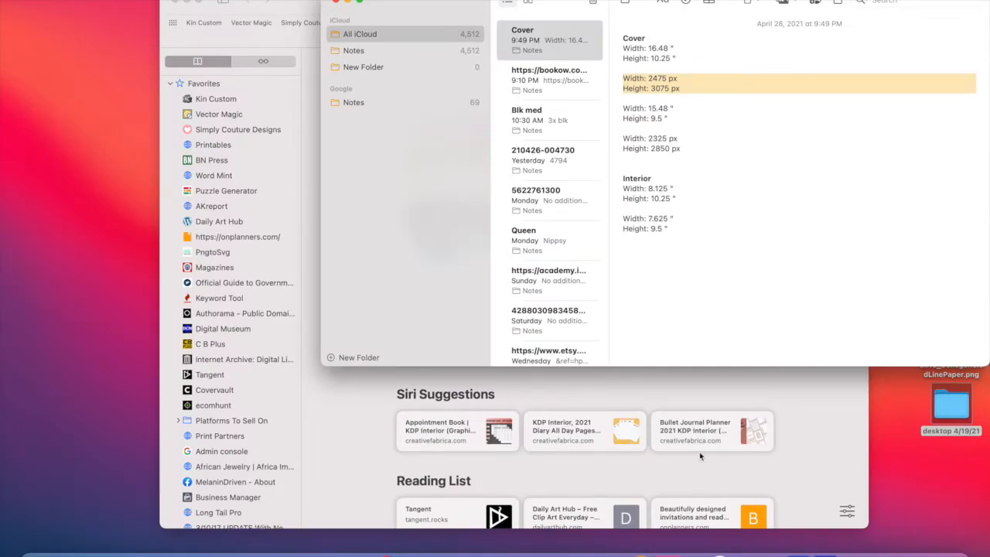
pyautogui.click(342, 477)
pyautogui.click(896, 197)
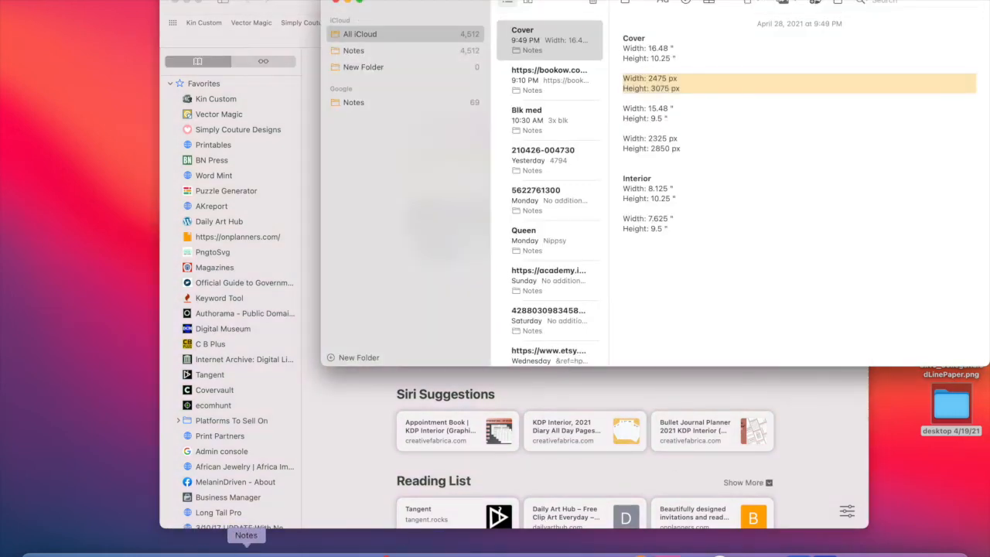
pyautogui.click(88, 551)
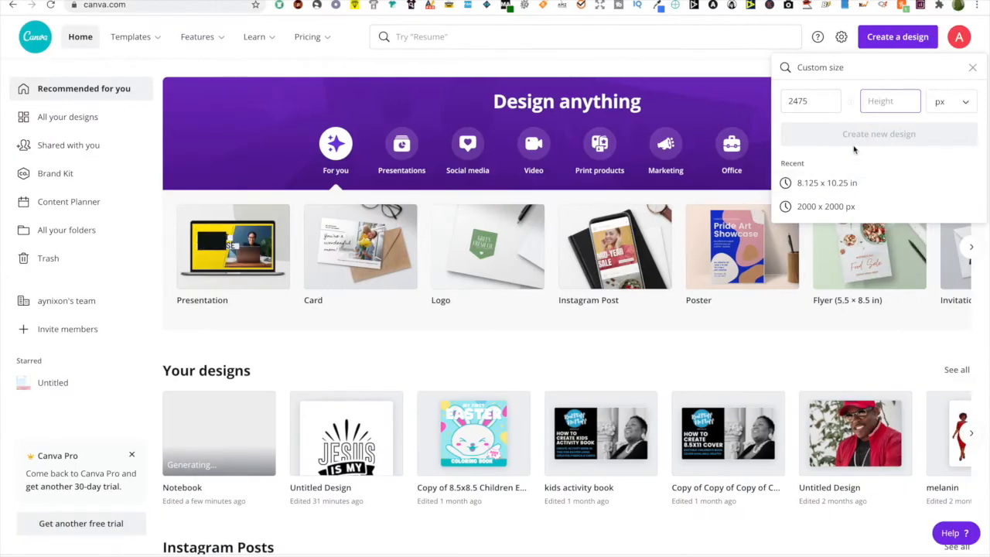
pyautogui.write('3')
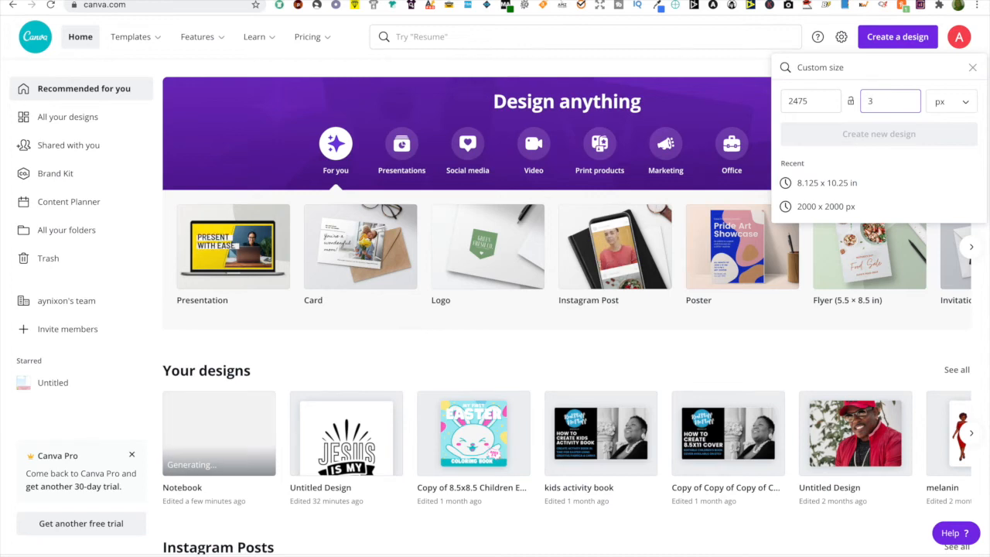
pyautogui.write('075')
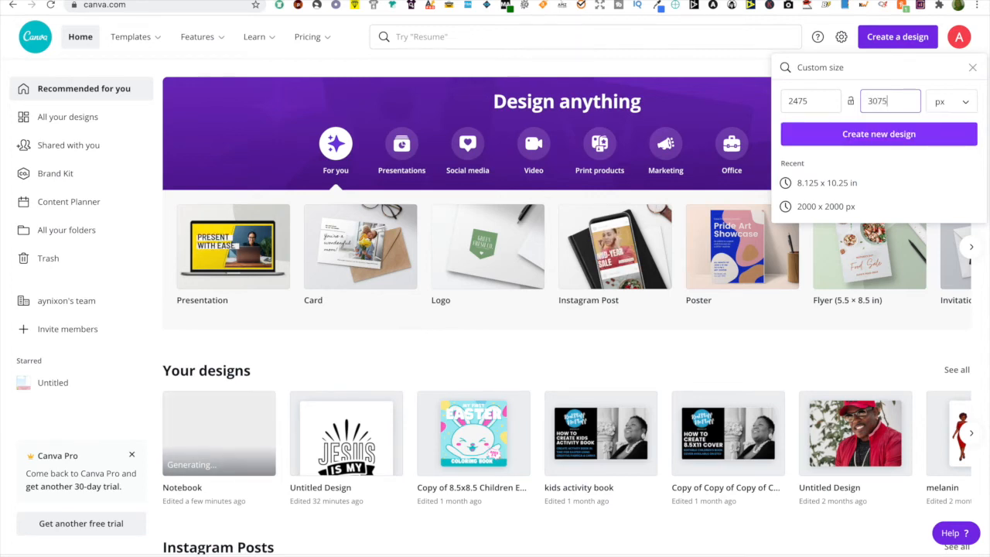
pyautogui.click(868, 136)
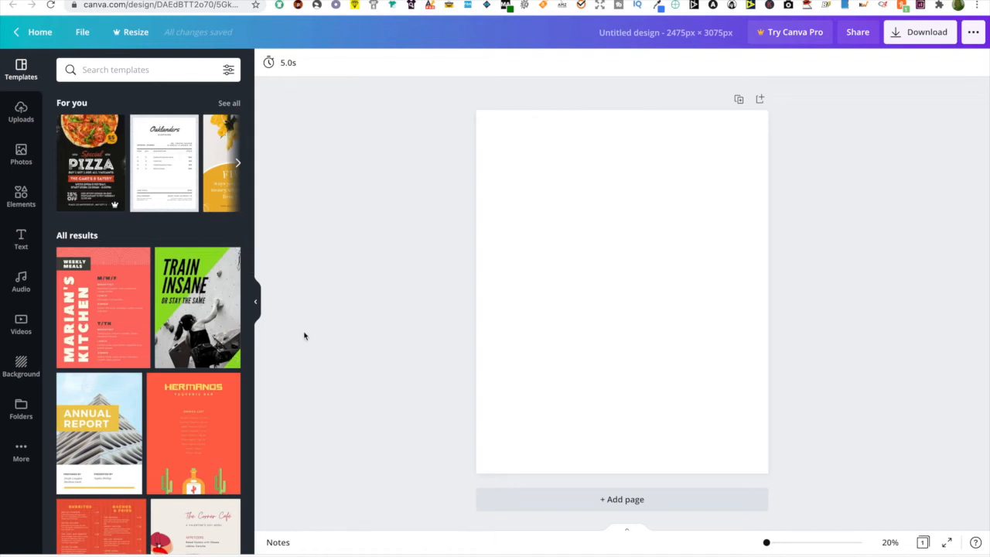
# Browse the suggested template designs for one that suits the notebook cover.
pyautogui.scroll(-3, 129, 166)
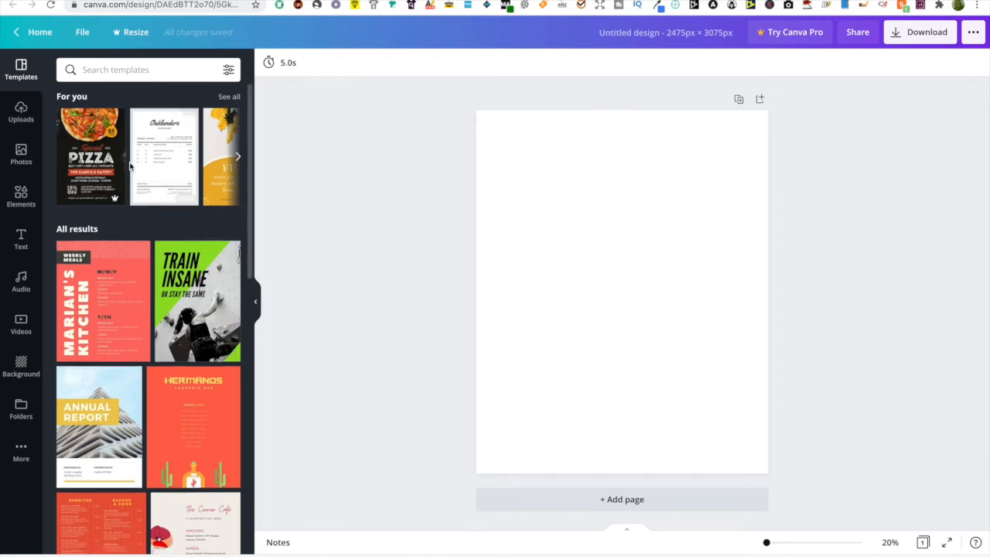
pyautogui.scroll(-3, 129, 164)
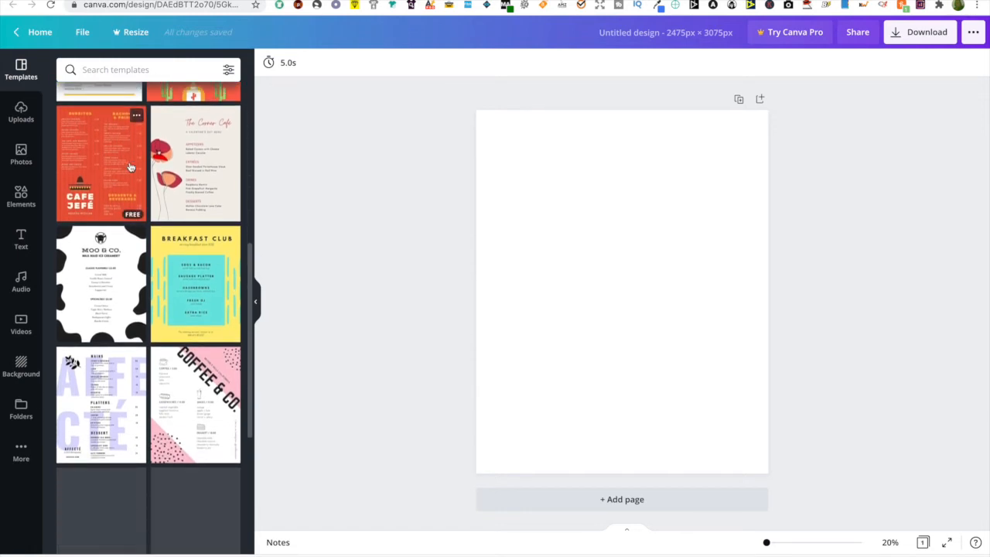
pyautogui.scroll(-5, 129, 166)
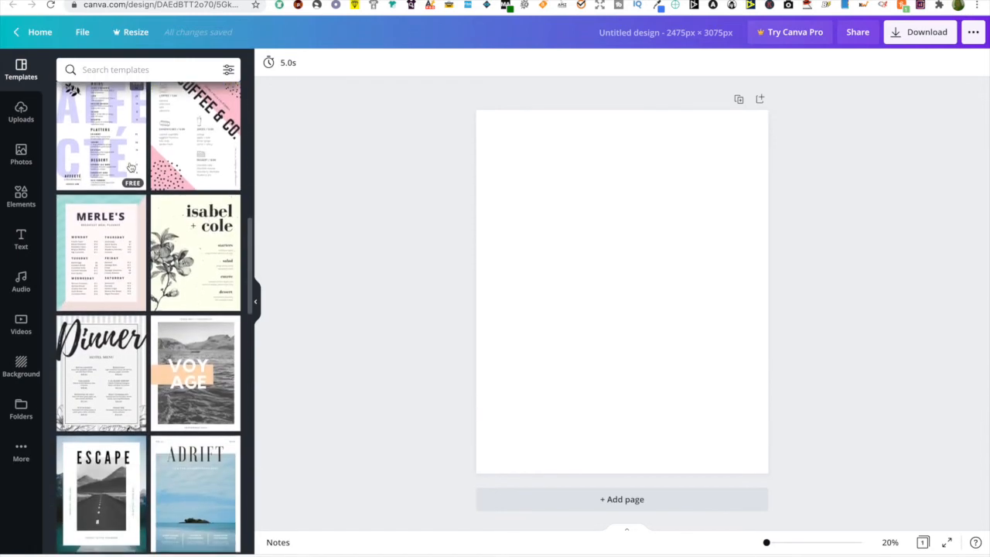
pyautogui.scroll(-3, 130, 167)
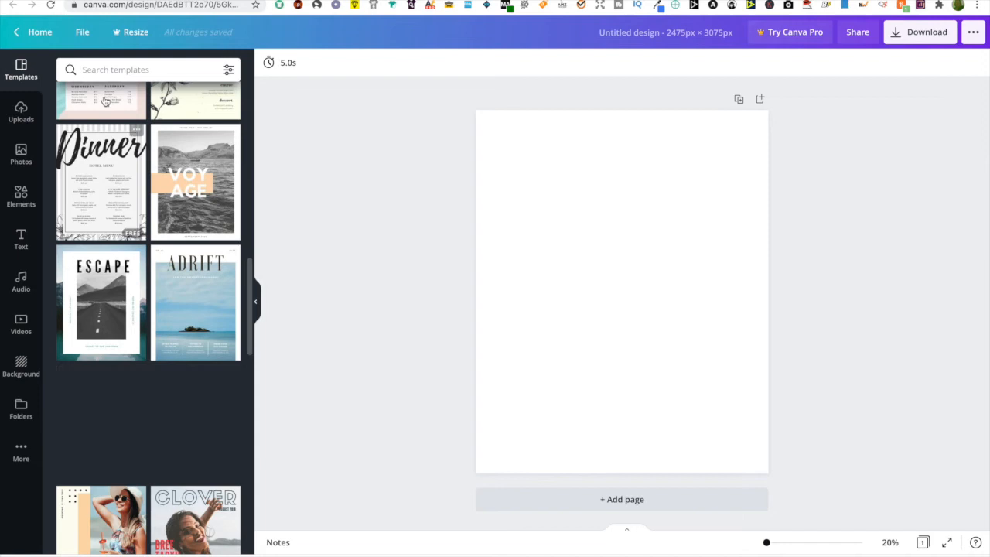
pyautogui.scroll(-5, 162, 200)
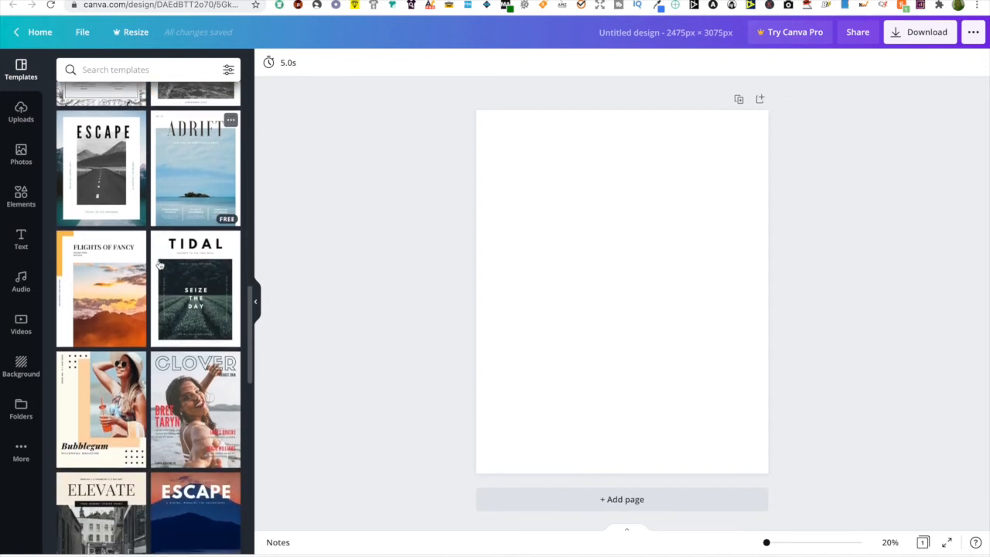
pyautogui.scroll(-2, 159, 265)
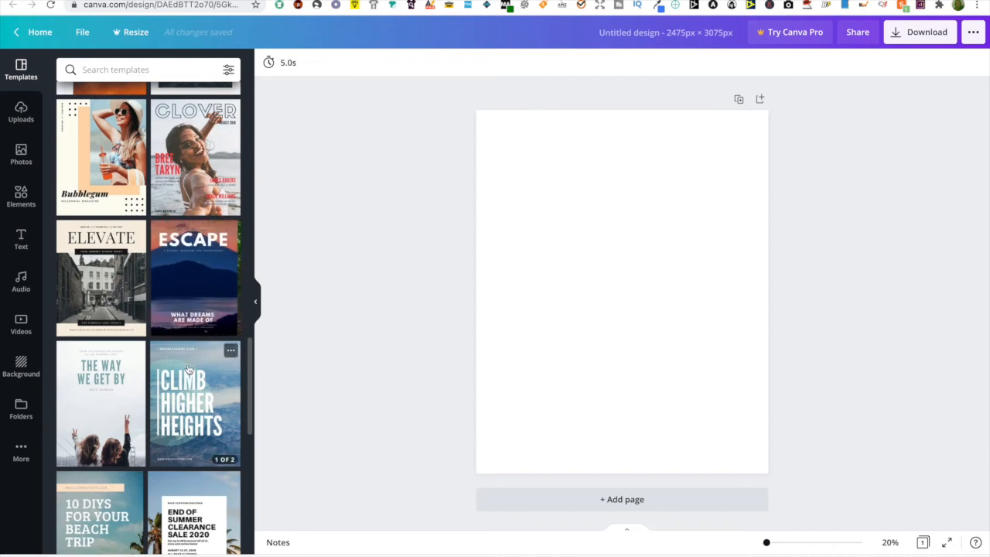
pyautogui.scroll(-5, 188, 369)
pyautogui.scroll(-4, 188, 369)
pyautogui.scroll(-1, 188, 369)
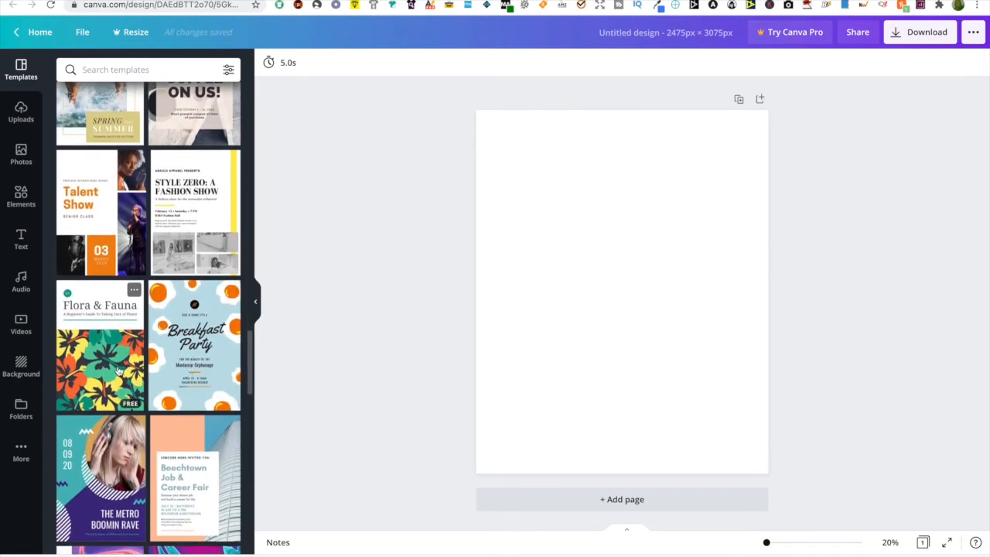
pyautogui.scroll(-3, 118, 373)
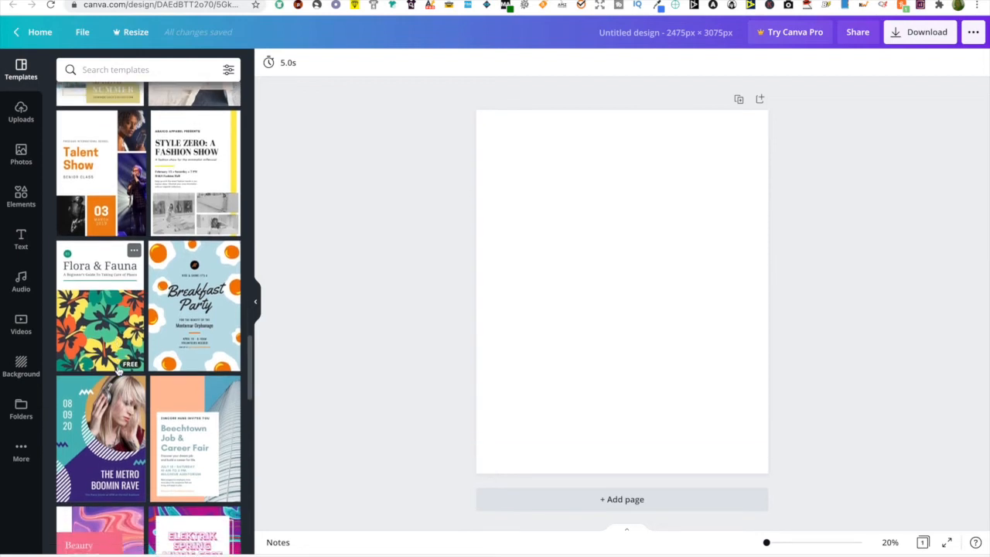
# Apply the pink-flower birthday template to the blank cover page and check its flower images and large heading.
pyautogui.scroll(-1, 118, 371)
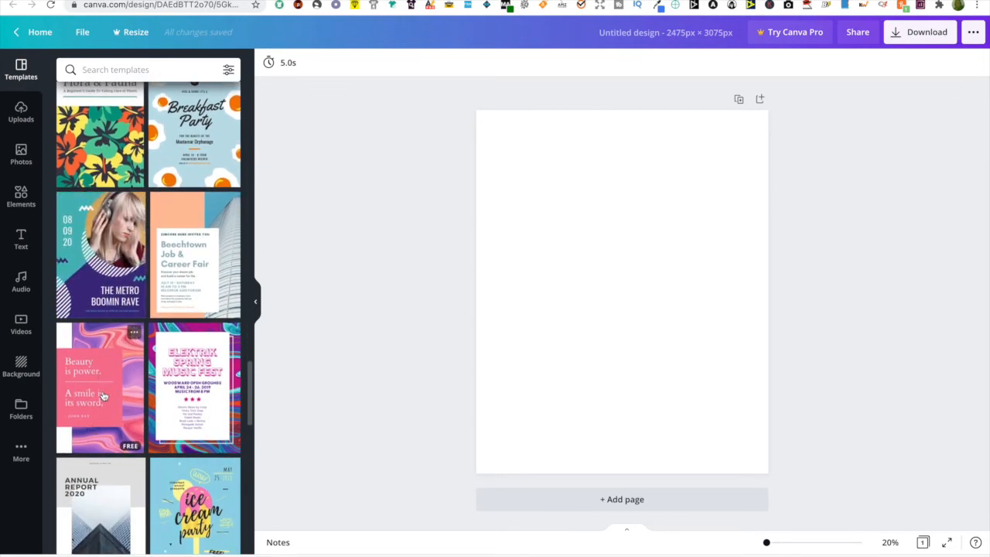
pyautogui.scroll(-4, 151, 390)
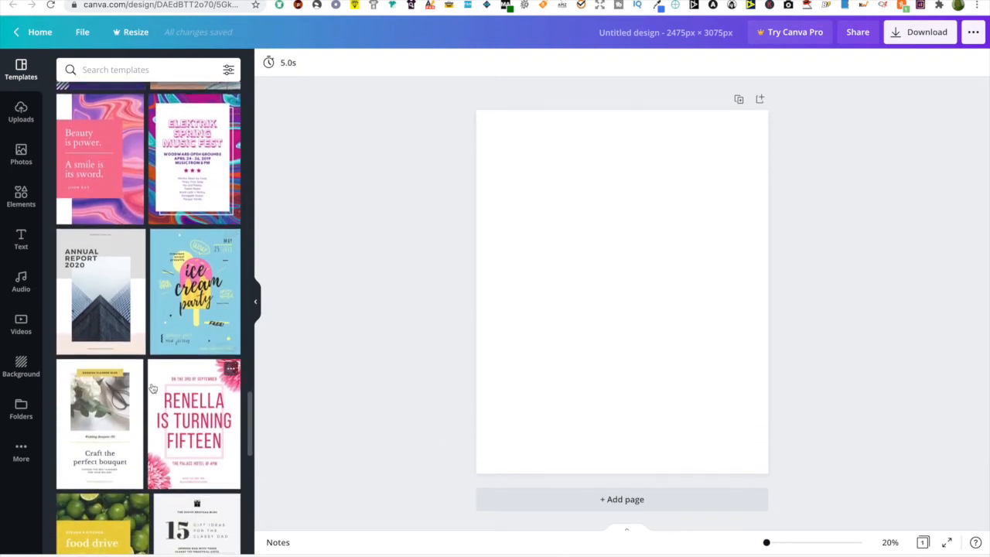
pyautogui.click(185, 440)
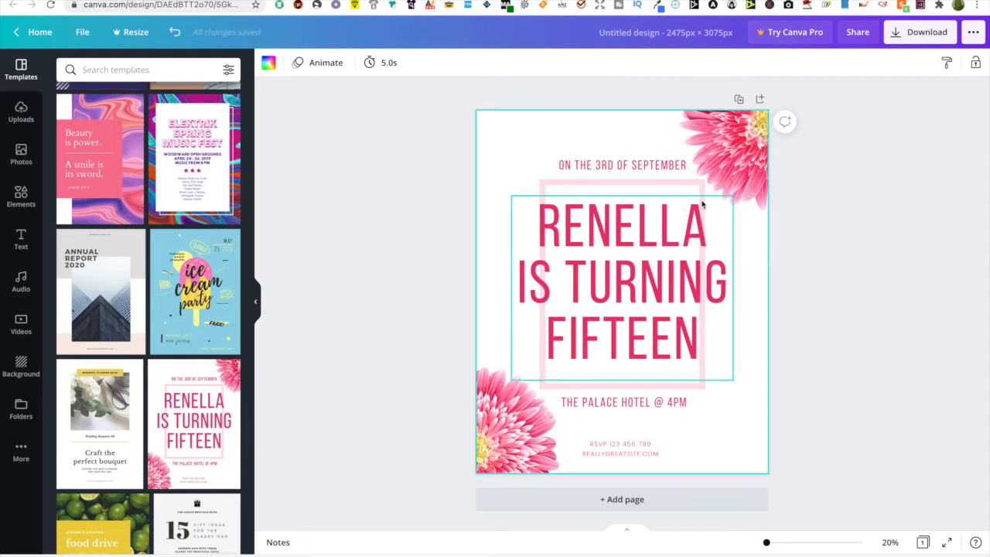
pyautogui.click(726, 155)
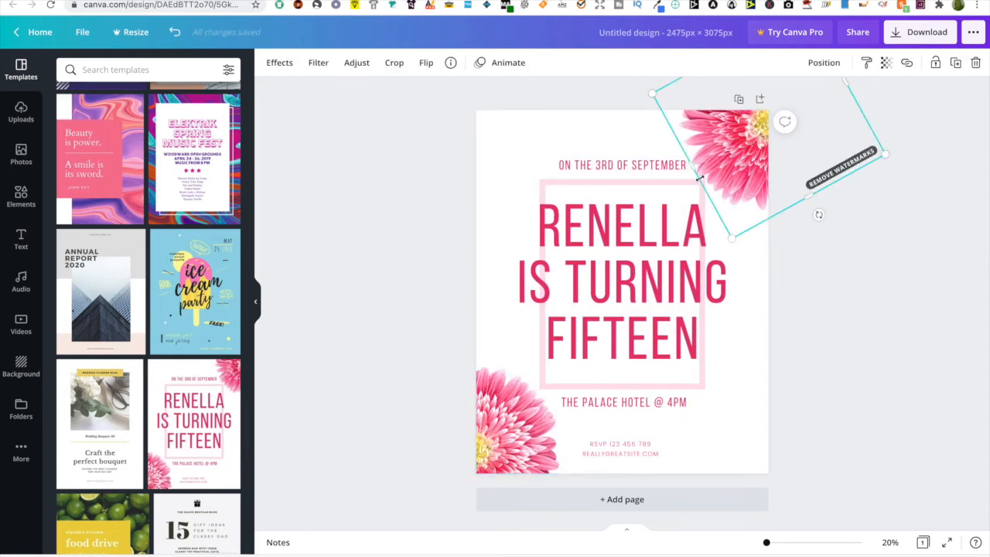
pyautogui.click(520, 458)
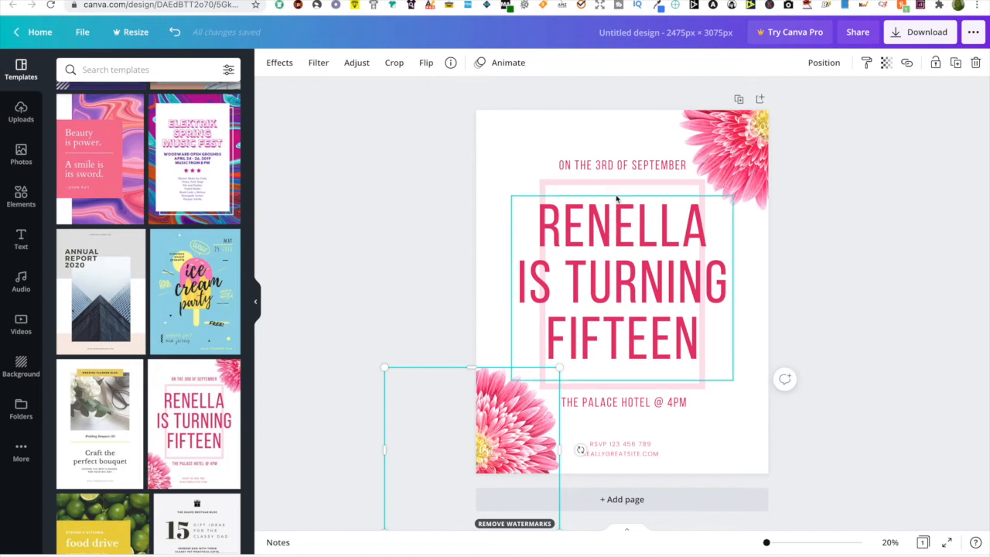
pyautogui.click(628, 242)
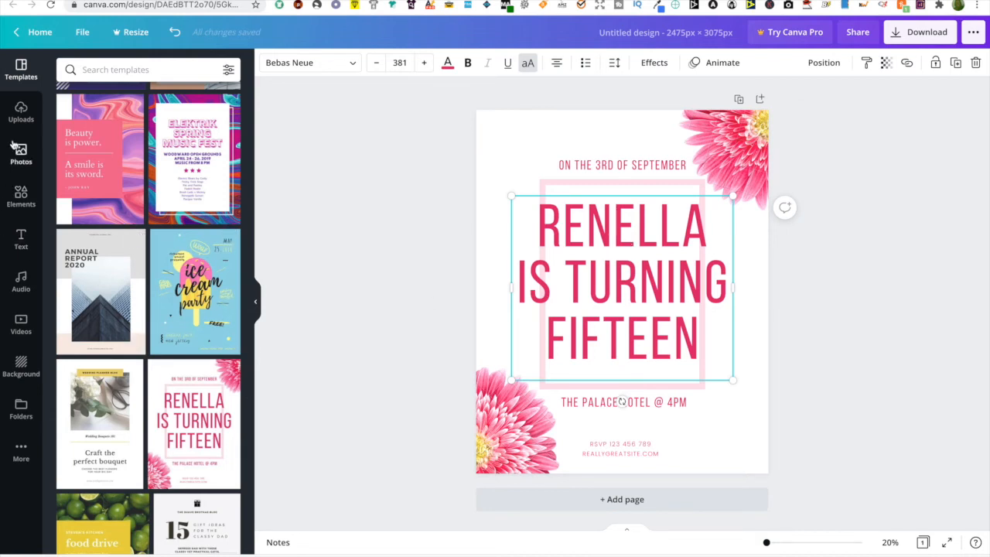
# Insert the uploaded "Keep Calm! & Have Faith in the Bible" lettering graphic onto the cover.
pyautogui.click(21, 115)
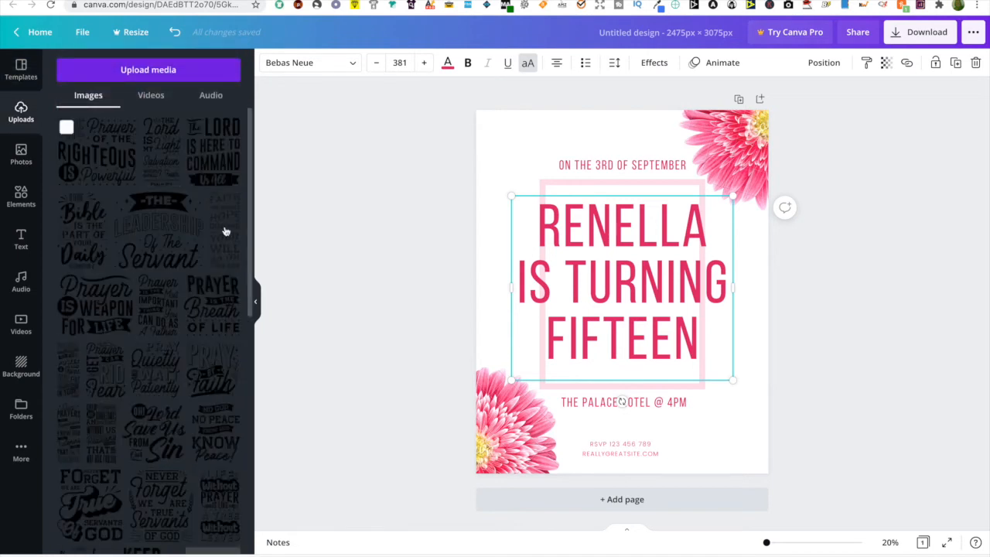
pyautogui.scroll(-2, 225, 231)
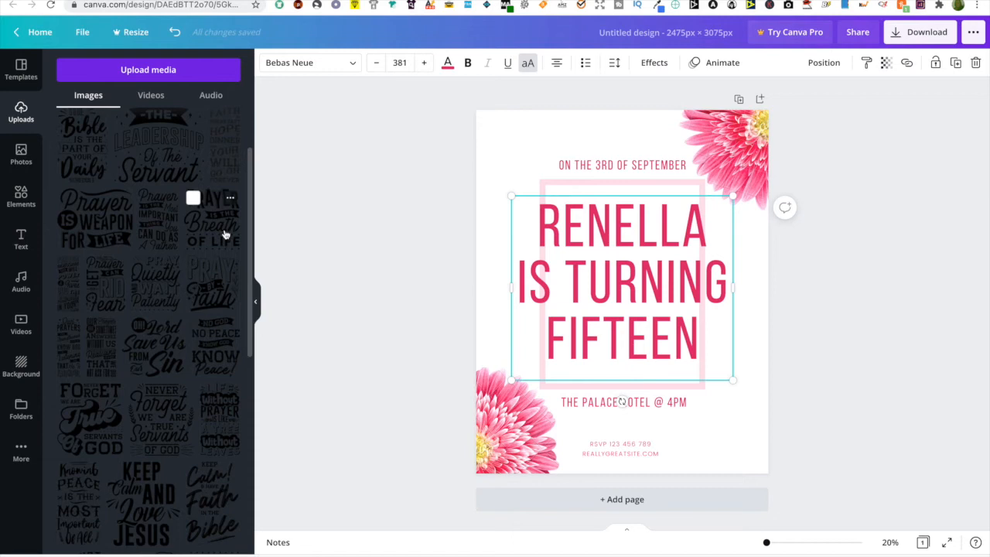
pyautogui.scroll(-3, 178, 301)
pyautogui.scroll(-1, 179, 302)
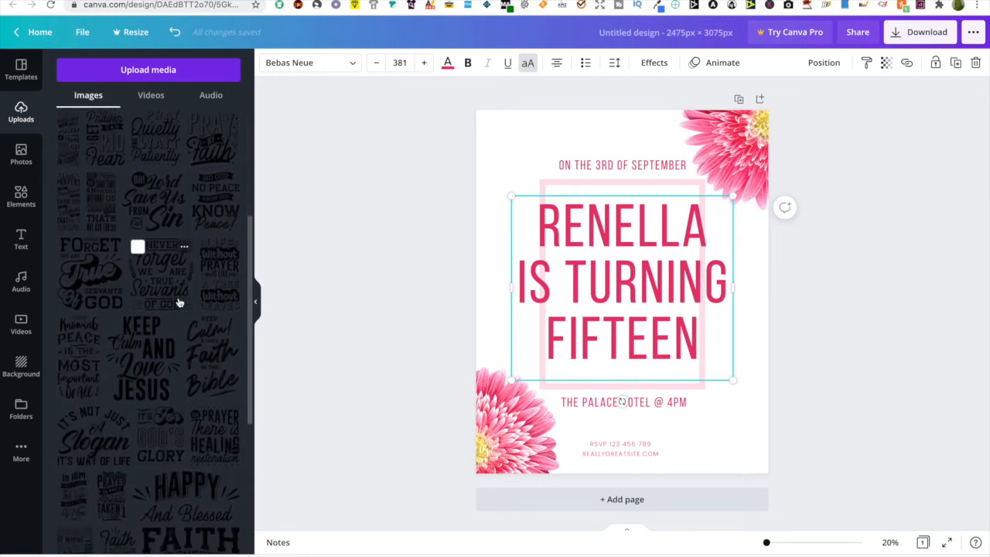
pyautogui.scroll(-1, 179, 301)
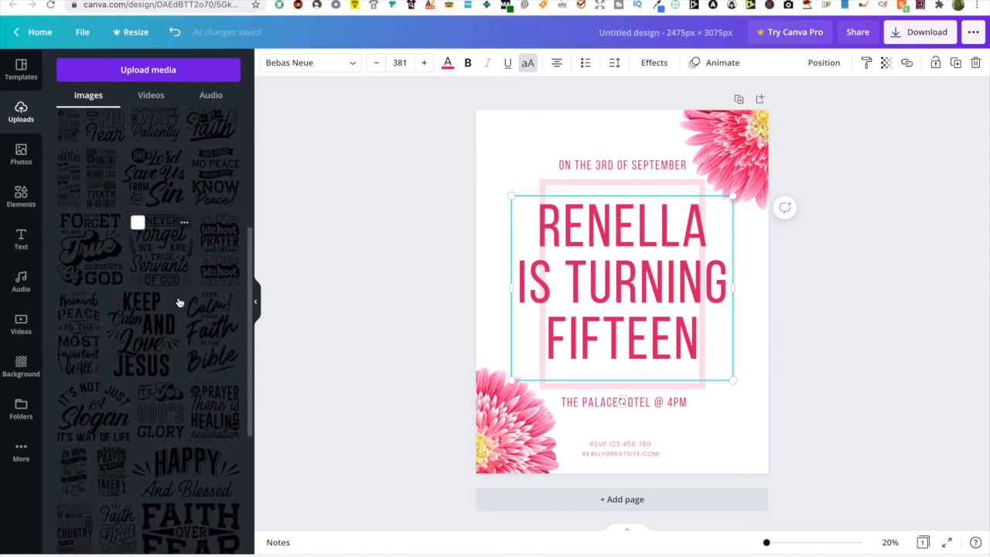
pyautogui.scroll(-1, 179, 301)
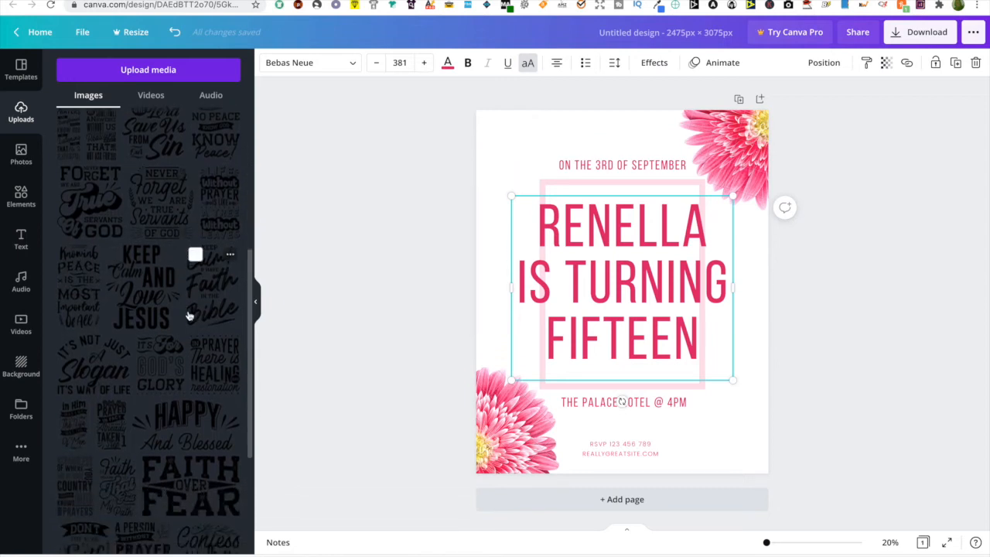
pyautogui.click(213, 296)
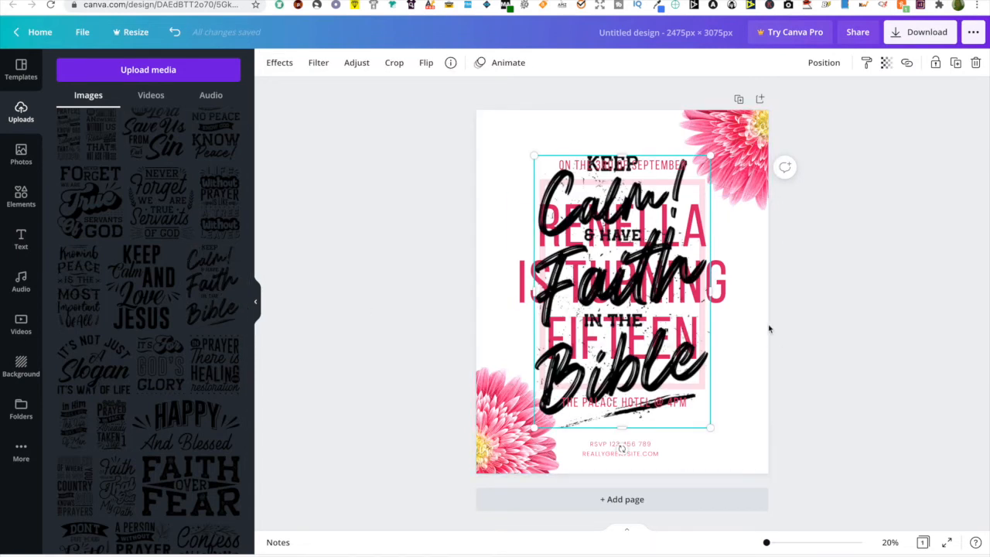
# Delete the template's large three-line heading and place the lettering graphic over the middle of the cover in its place.
pyautogui.moveTo(658, 280); pyautogui.dragTo(749, 269)
pyautogui.click(574, 293)
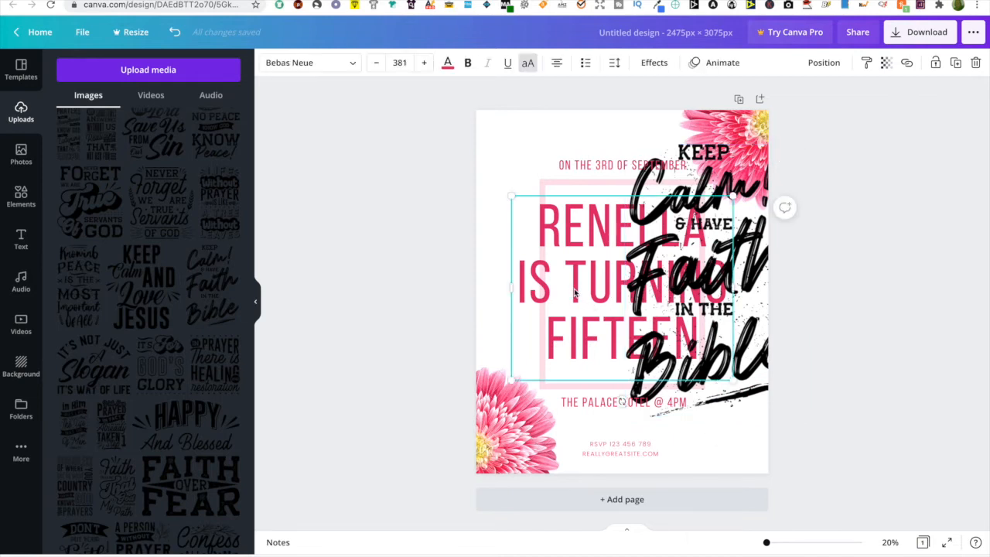
pyautogui.press('Delete')
pyautogui.click(635, 306)
pyautogui.moveTo(672, 274); pyautogui.dragTo(585, 284)
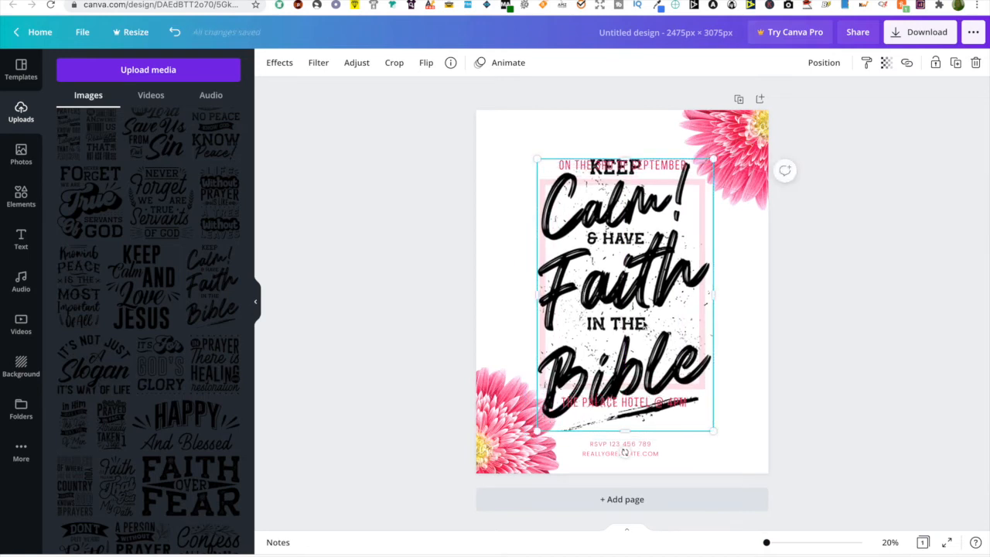
# Move the small date, venue and RSVP text lines to the cover's bottom edge and reposition the lettering graphic above them.
pyautogui.moveTo(612, 456); pyautogui.dragTo(674, 455)
pyautogui.moveTo(679, 409); pyautogui.dragTo(690, 463)
pyautogui.click(647, 335)
pyautogui.moveTo(647, 335); pyautogui.dragTo(668, 377)
pyautogui.moveTo(622, 165); pyautogui.dragTo(696, 461)
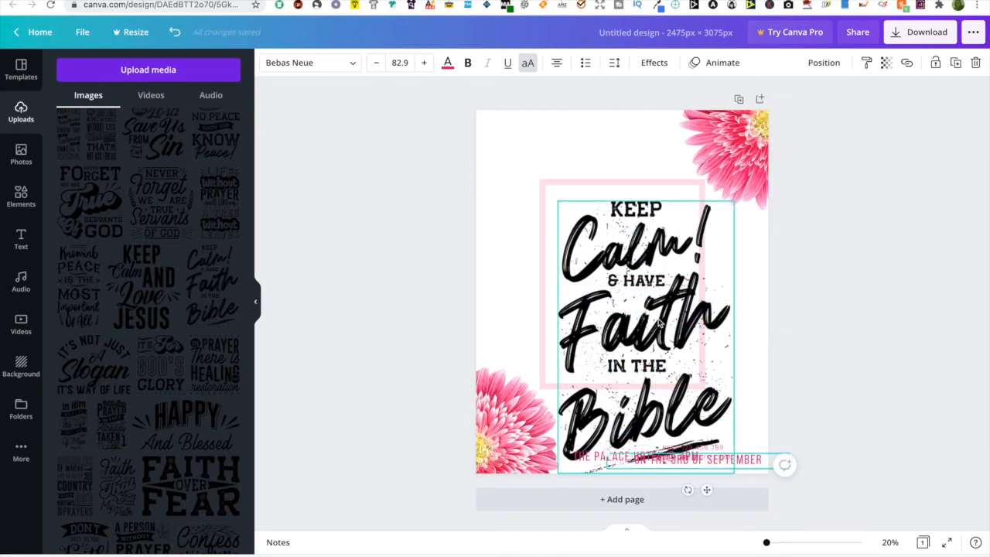
pyautogui.click(641, 274)
pyautogui.moveTo(641, 274)
pyautogui.mouseDown()
pyautogui.moveTo(641, 260)
pyautogui.moveTo(641, 284)
pyautogui.mouseUp()
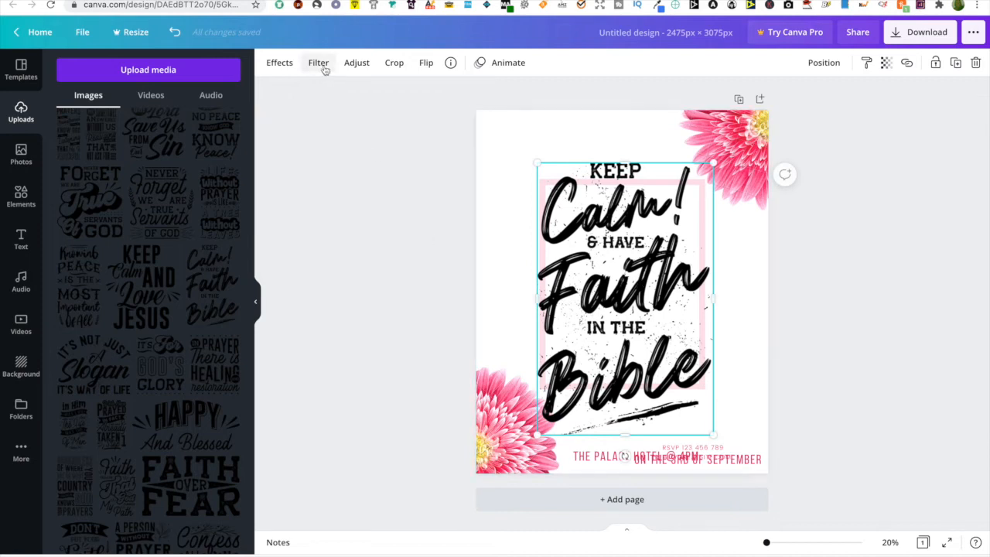
# Try several filters on the lettering graphic and recolour it purple with the Dalliance filter at intensity 100.
pyautogui.click(318, 64)
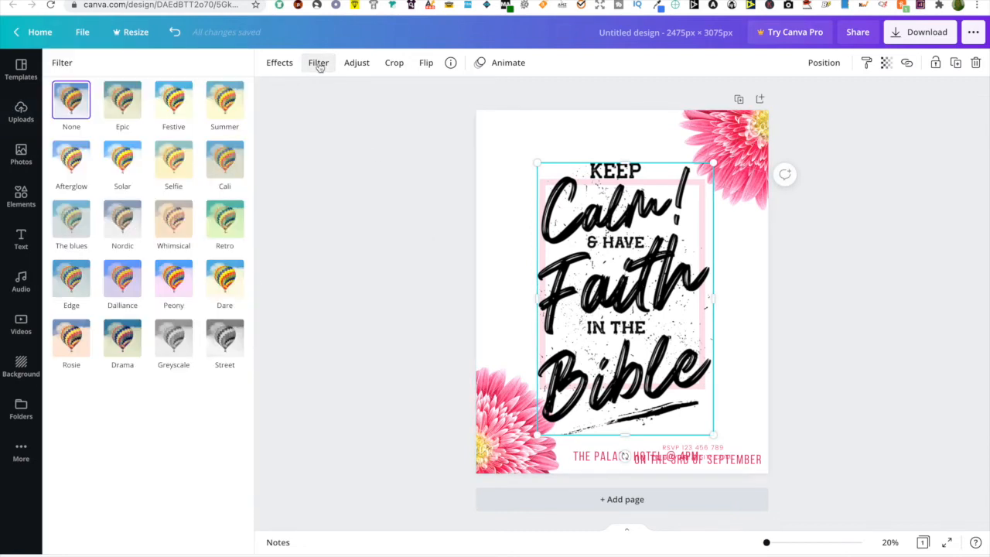
pyautogui.click(165, 98)
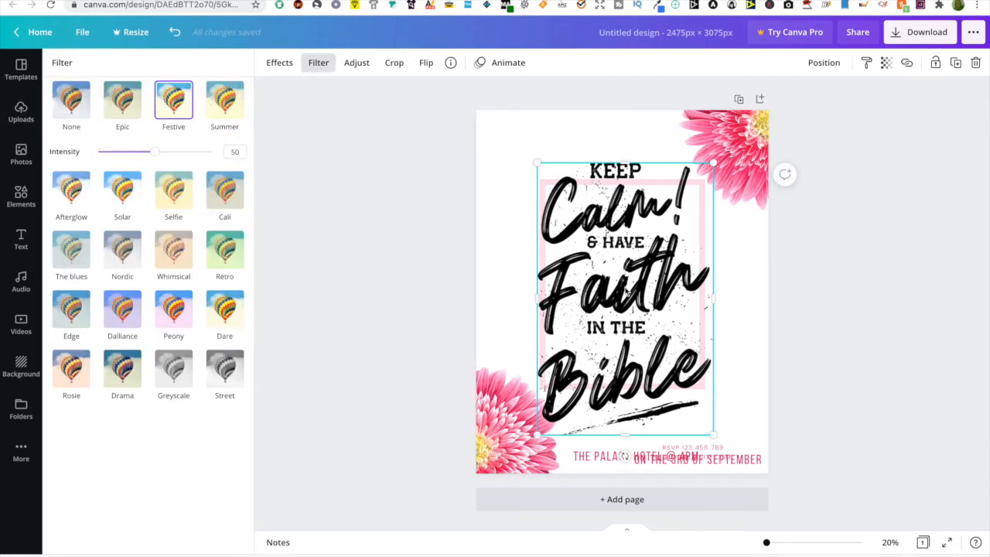
pyautogui.click(129, 102)
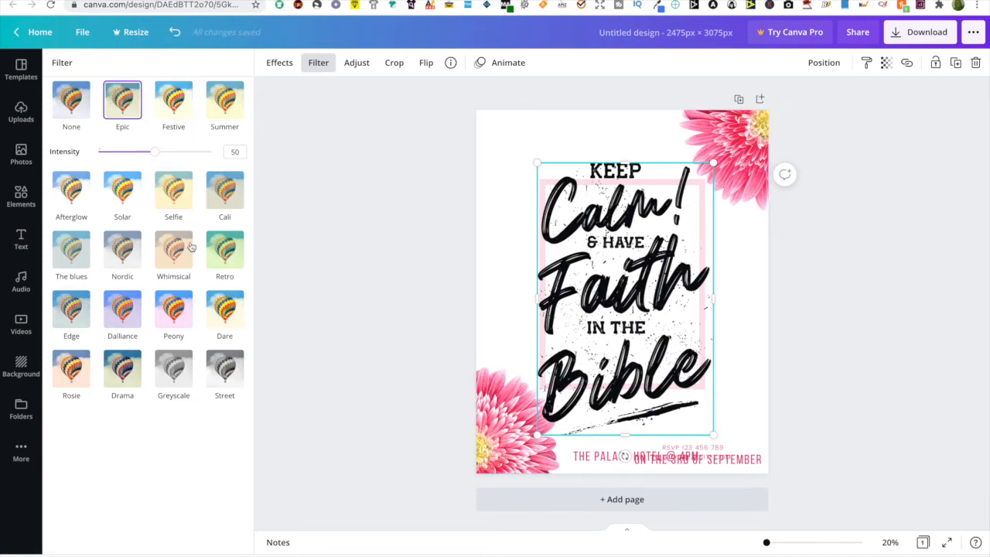
pyautogui.click(240, 246)
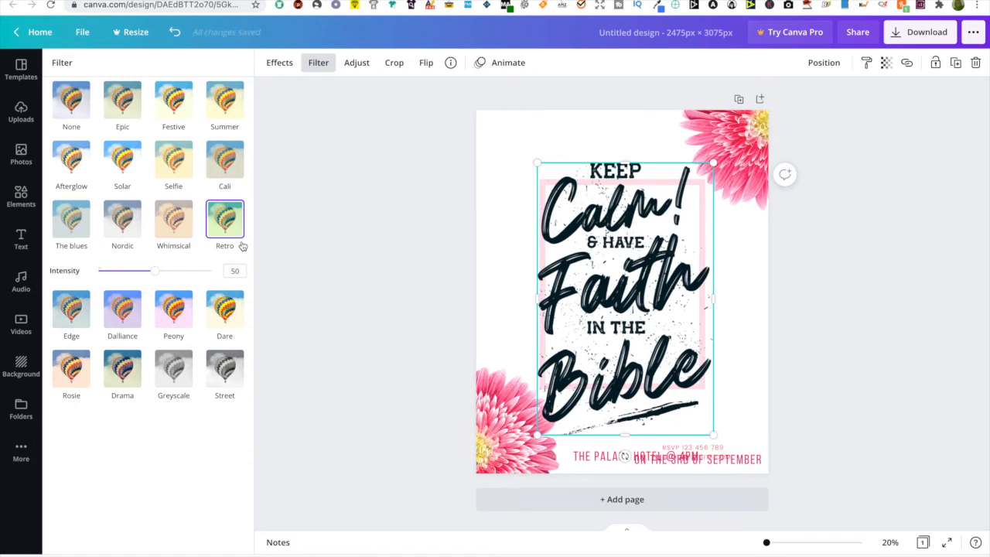
pyautogui.click(133, 302)
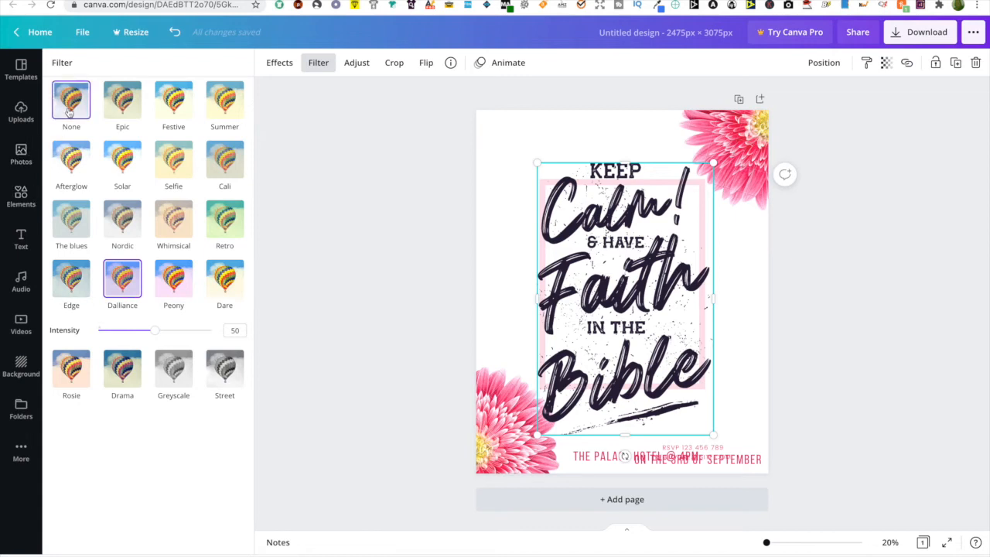
pyautogui.moveTo(155, 330); pyautogui.dragTo(239, 328)
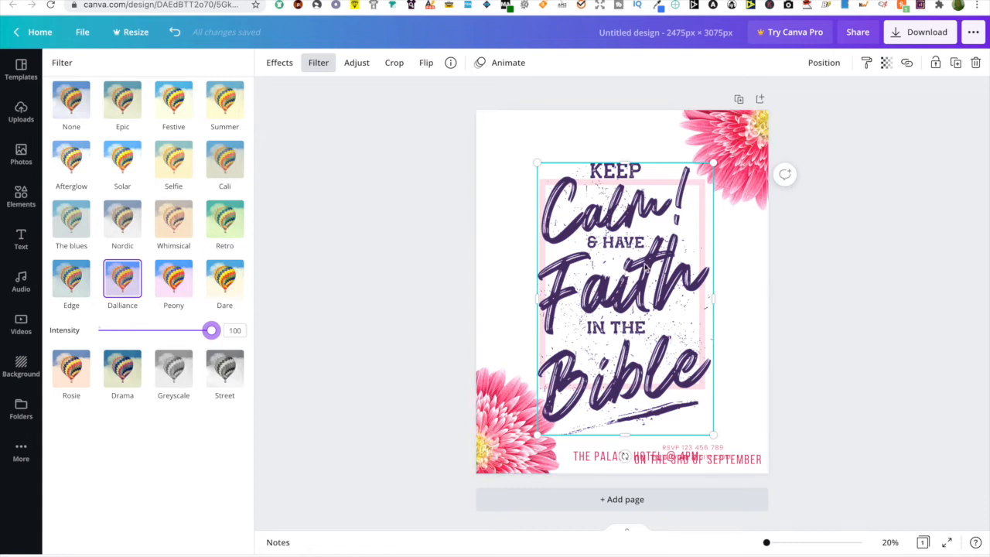
# Delete the pale pink rectangular frame behind the lettering graphic and centre the graphic horizontally on the cover.
pyautogui.moveTo(632, 346); pyautogui.dragTo(585, 356)
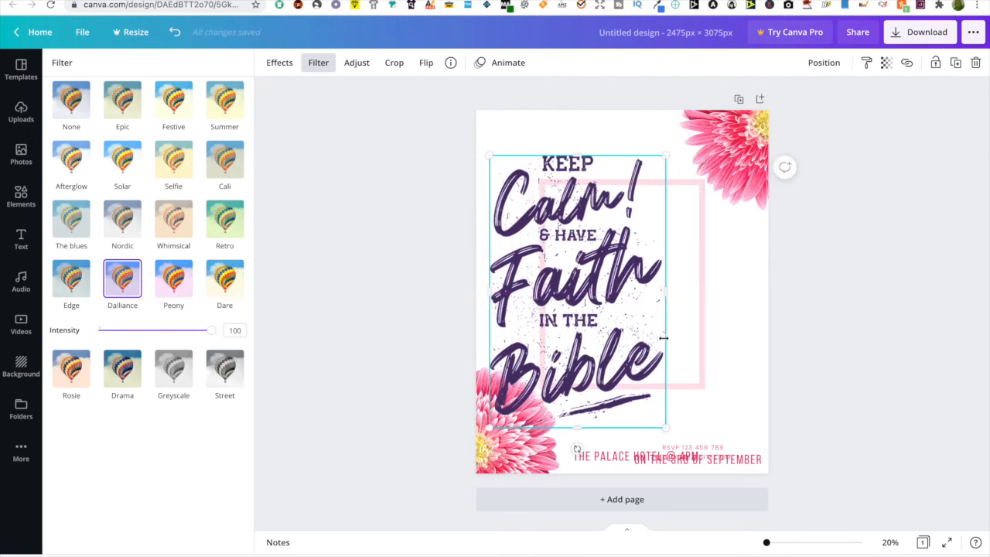
pyautogui.click(698, 305)
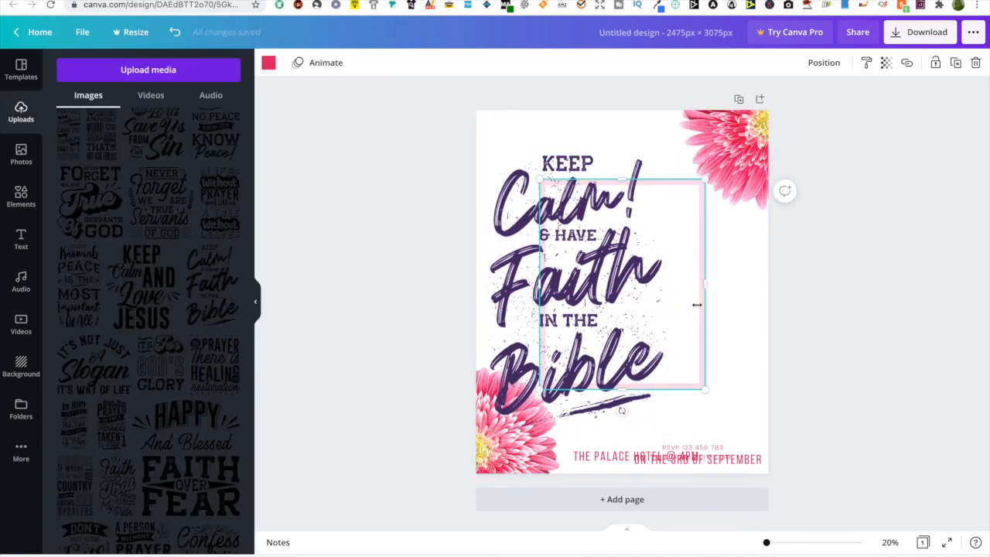
pyautogui.press('Delete')
pyautogui.moveTo(616, 269); pyautogui.dragTo(634, 272)
# Try the Dalliance and Edge filters on the flower image in the cover's upper right corner.
pyautogui.click(737, 153)
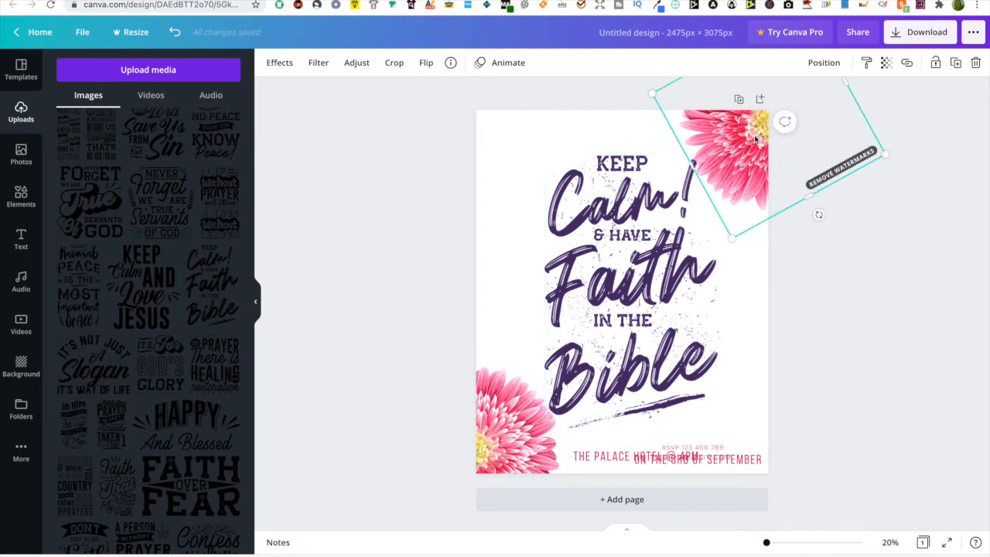
pyautogui.click(322, 70)
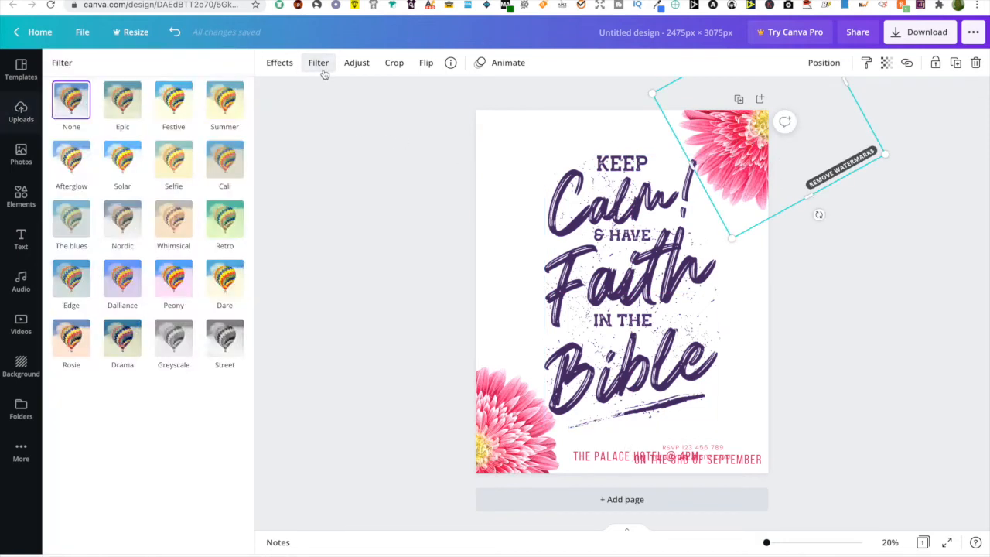
pyautogui.click(121, 284)
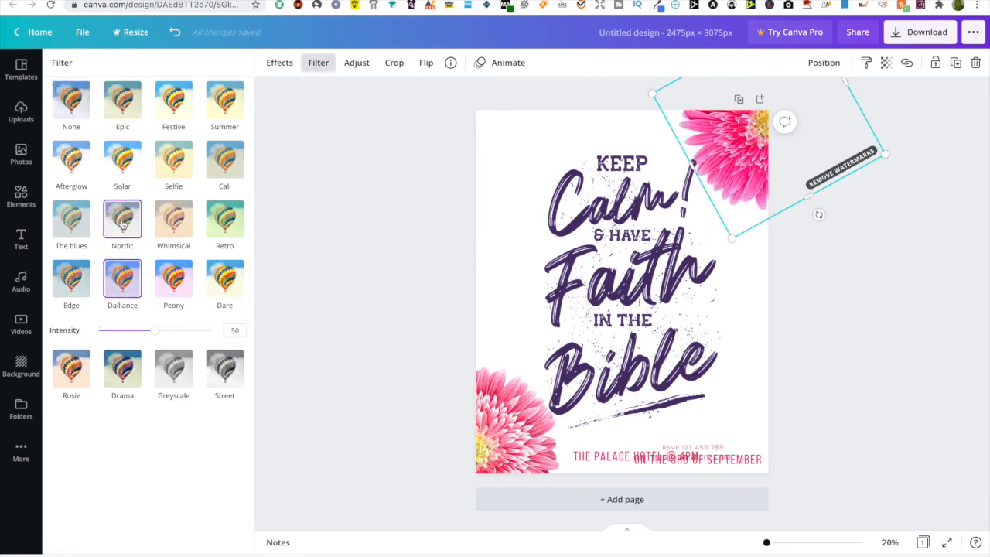
pyautogui.click(80, 97)
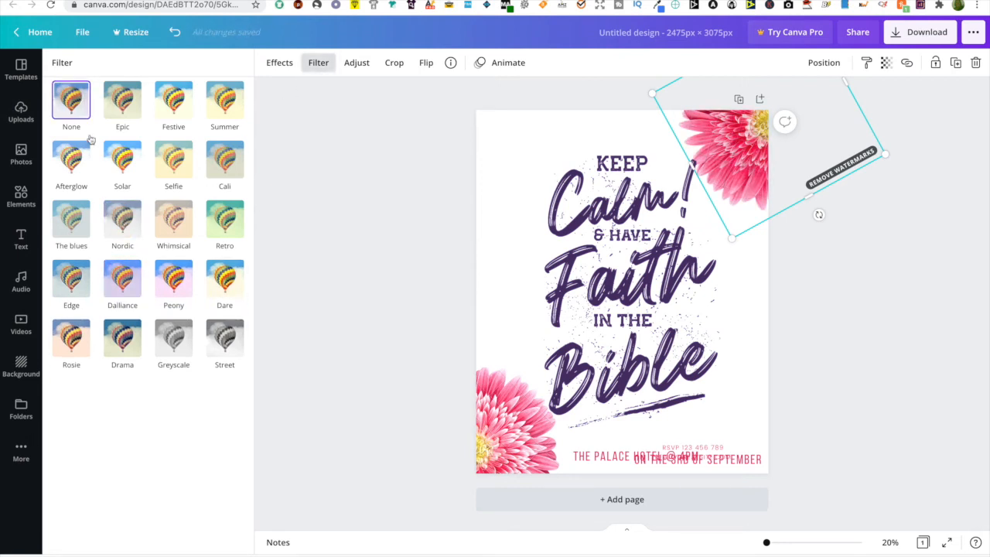
pyautogui.click(67, 286)
pyautogui.click(133, 287)
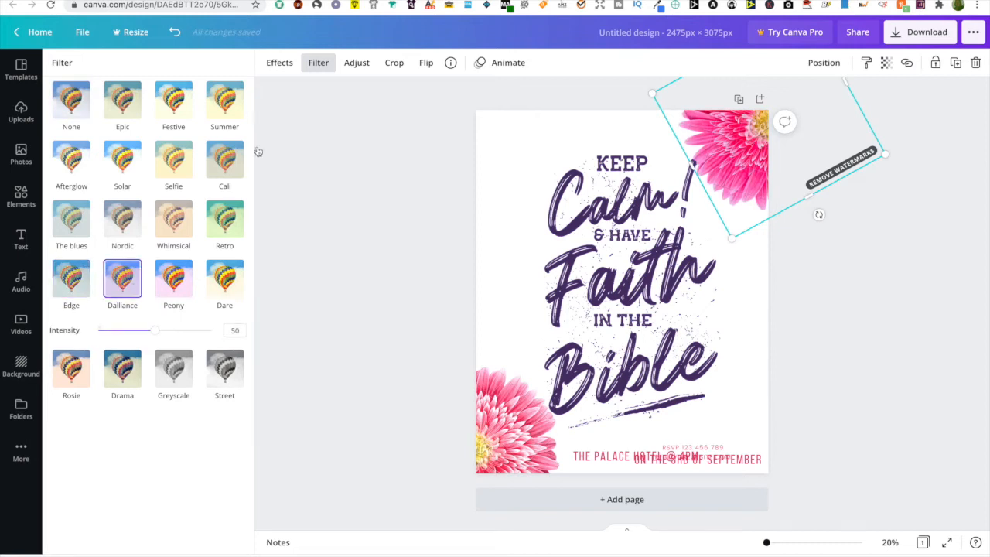
# Try to apply the Violet duotone effect to the upper right flower image.
pyautogui.click(274, 61)
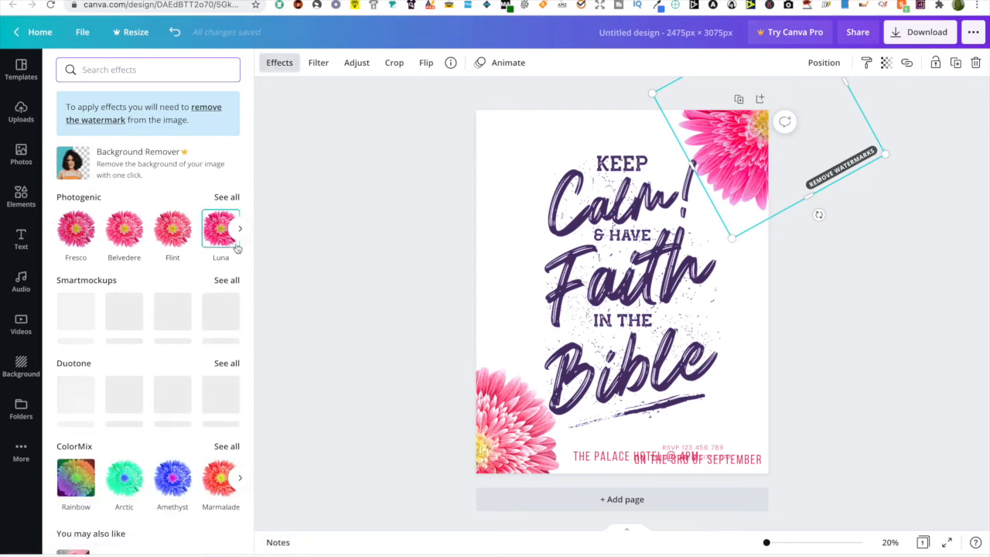
pyautogui.click(219, 408)
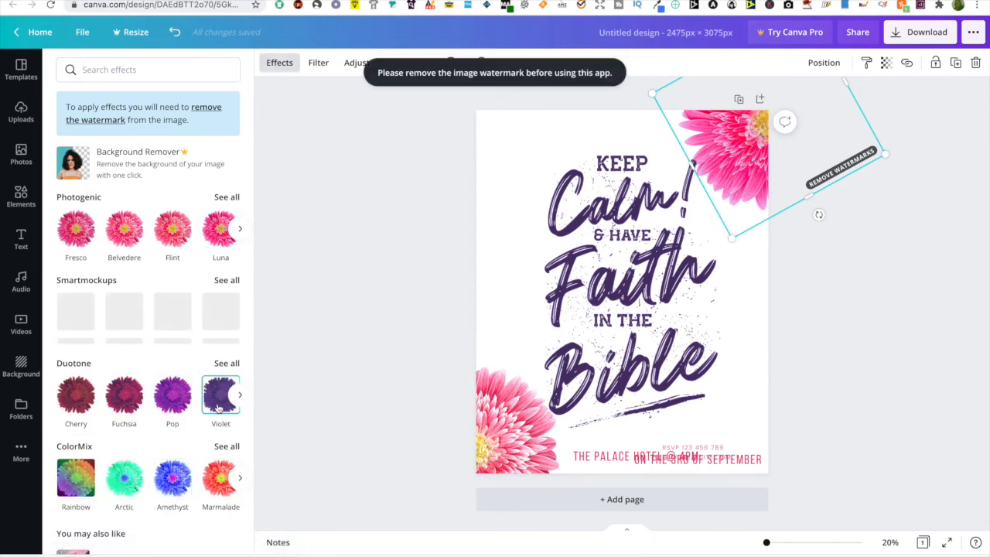
pyautogui.click(752, 288)
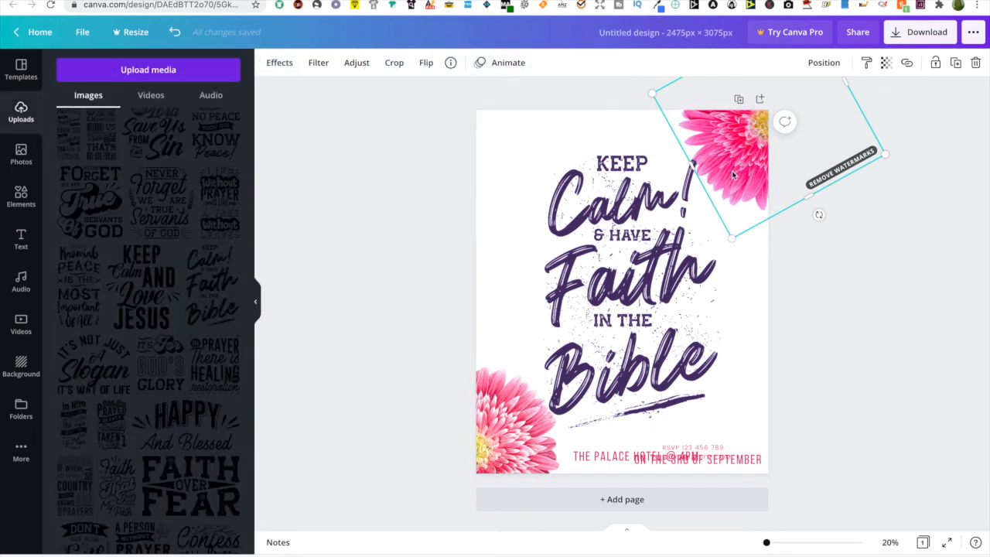
# Delete both pink flower images from the cover's upper right and lower left corners.
pyautogui.moveTo(725, 176); pyautogui.dragTo(704, 180)
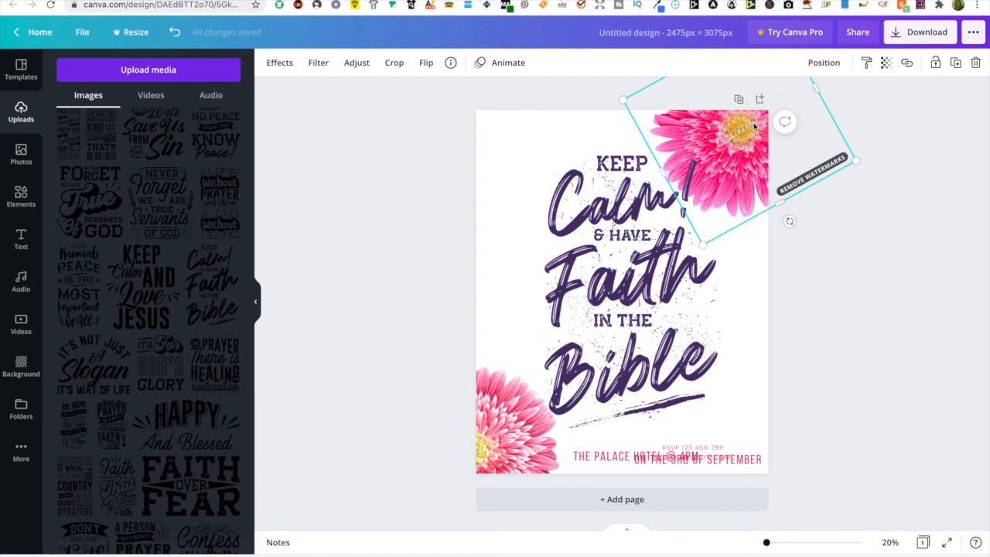
pyautogui.press('Delete')
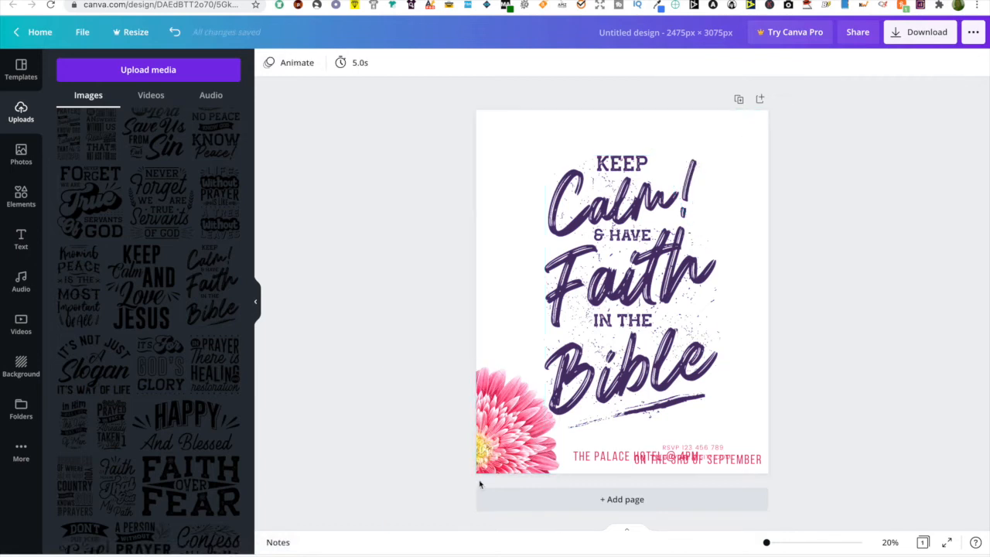
pyautogui.click(512, 420)
pyautogui.press('Delete')
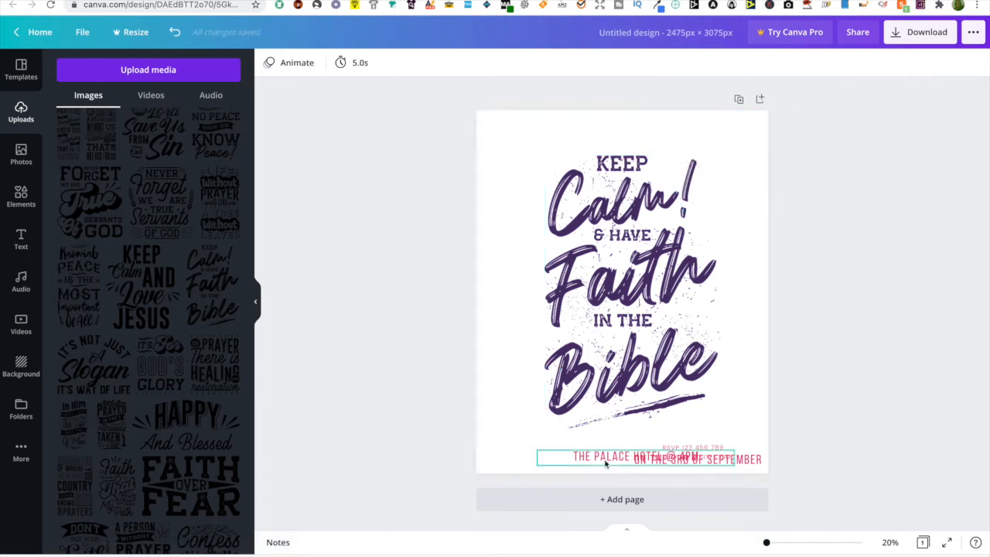
# Shift the lettering graphic slightly left of the cover's centre.
pyautogui.click(621, 321)
pyautogui.moveTo(622, 322)
pyautogui.mouseDown()
pyautogui.moveTo(621, 310)
pyautogui.moveTo(613, 320)
pyautogui.moveTo(622, 321)
pyautogui.moveTo(607, 319)
pyautogui.mouseUp()
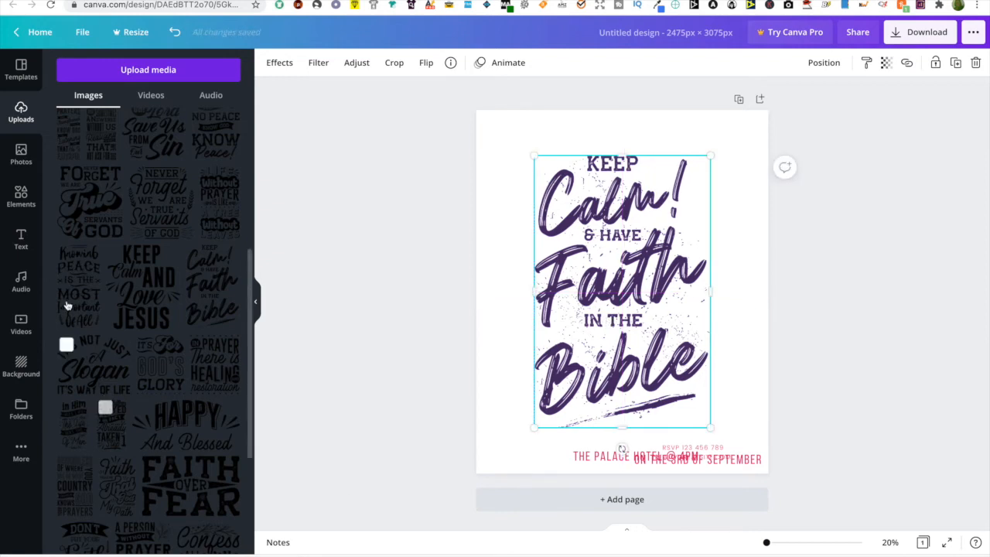
# Search the elements library for "flower", browse the results, and clear the search to look through the default elements.
pyautogui.click(21, 198)
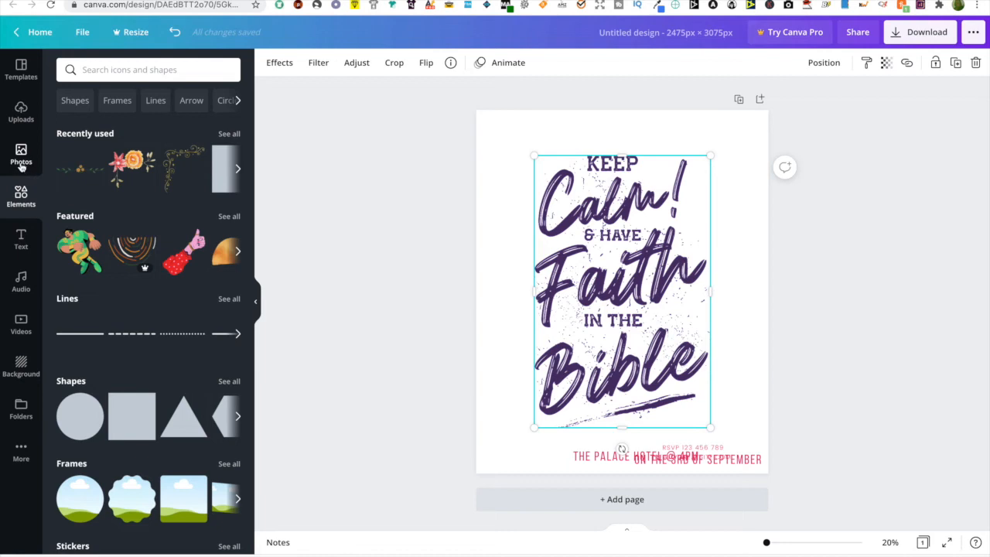
pyautogui.click(128, 70)
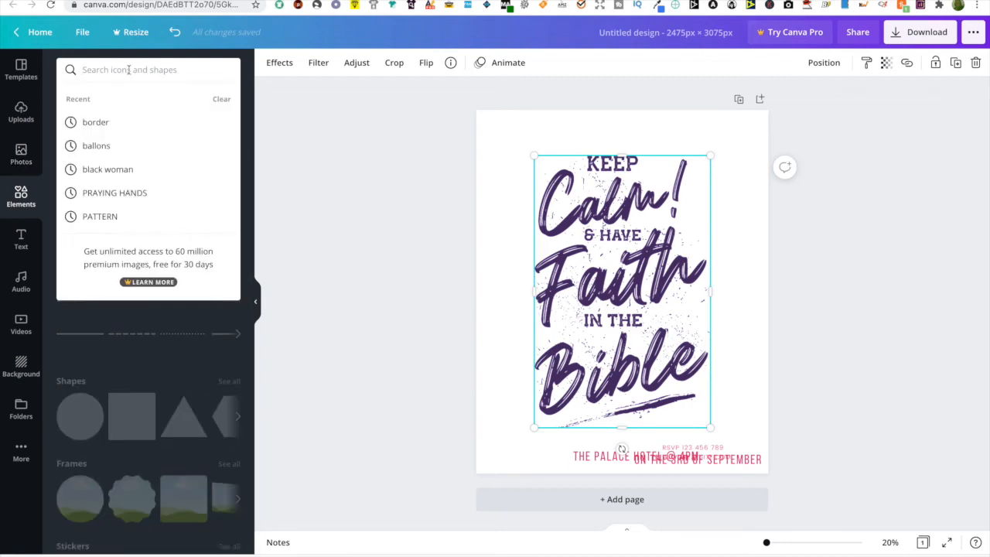
pyautogui.write('fl')
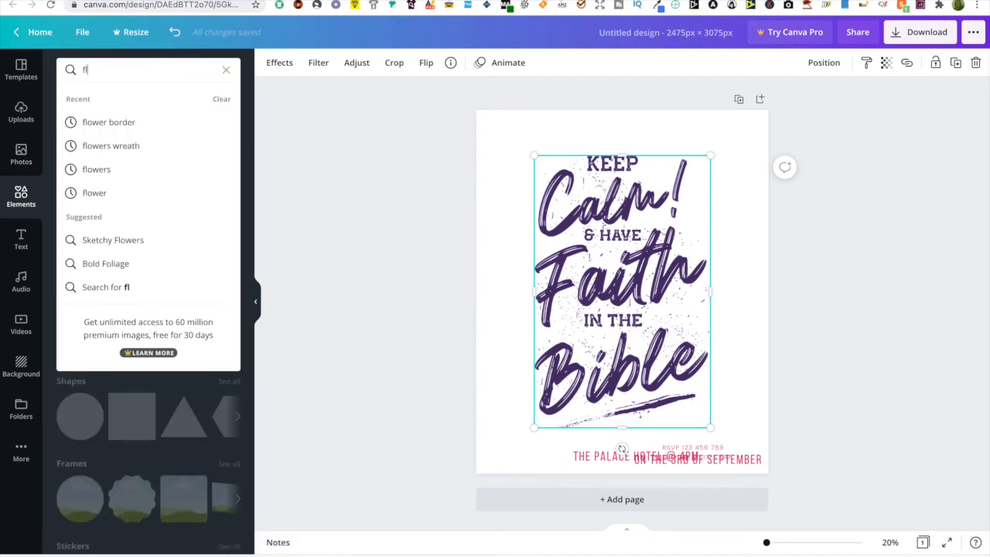
pyautogui.write('ower')
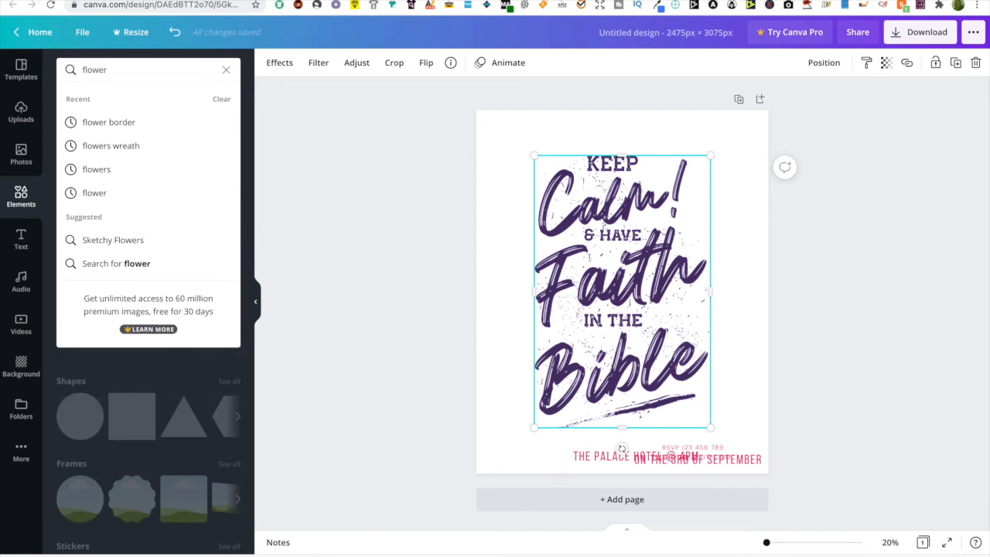
pyautogui.press('Return')
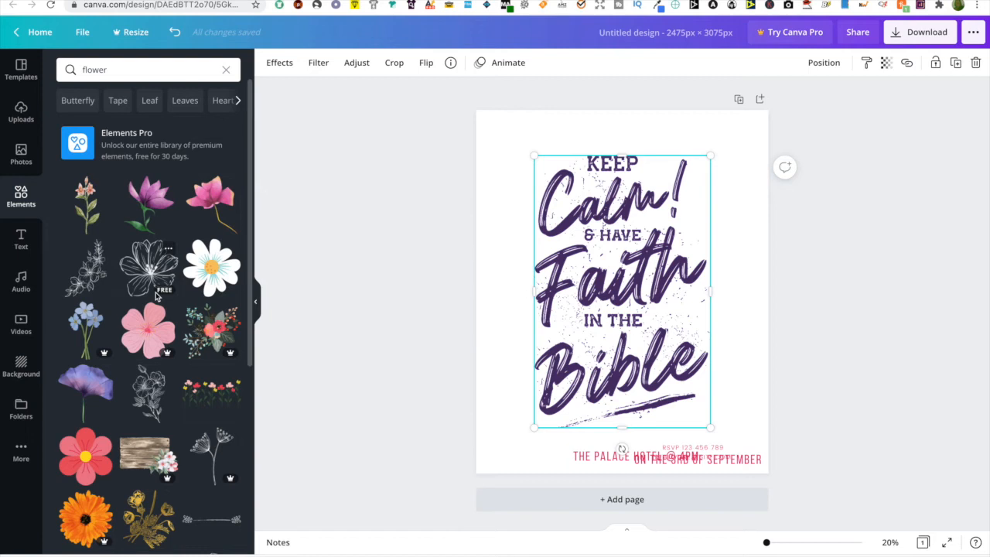
pyautogui.scroll(-5, 156, 294)
pyautogui.scroll(5, 156, 294)
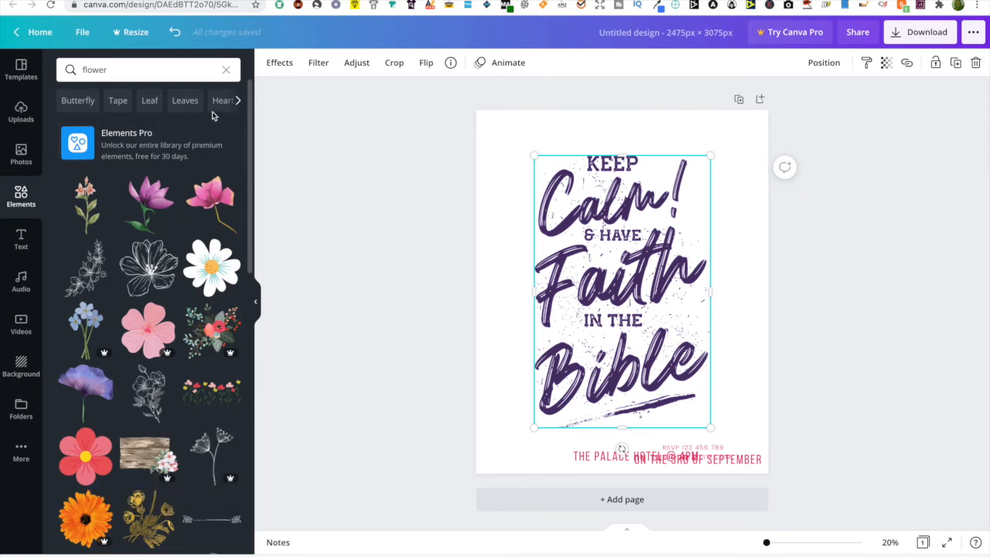
pyautogui.click(173, 78)
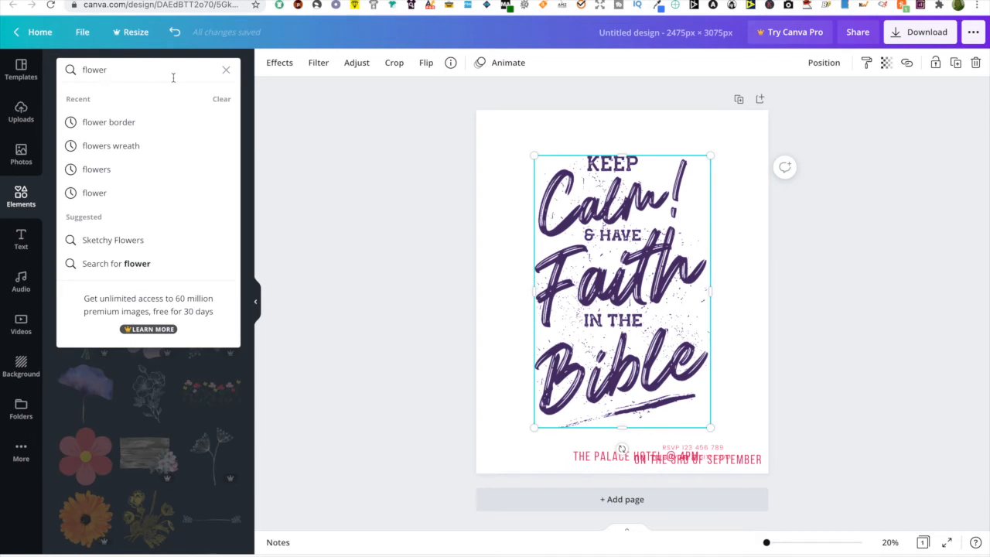
pyautogui.click(226, 71)
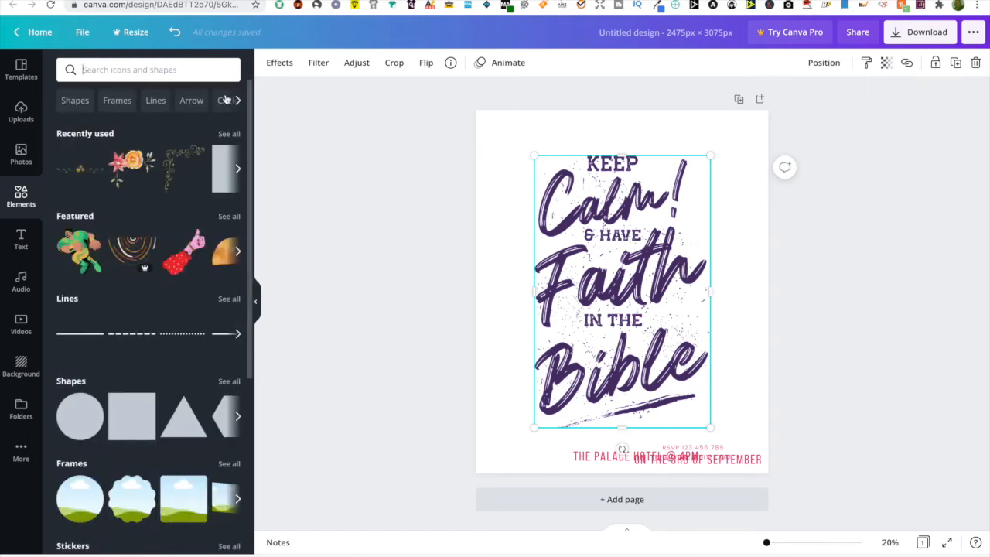
pyautogui.scroll(-4, 186, 189)
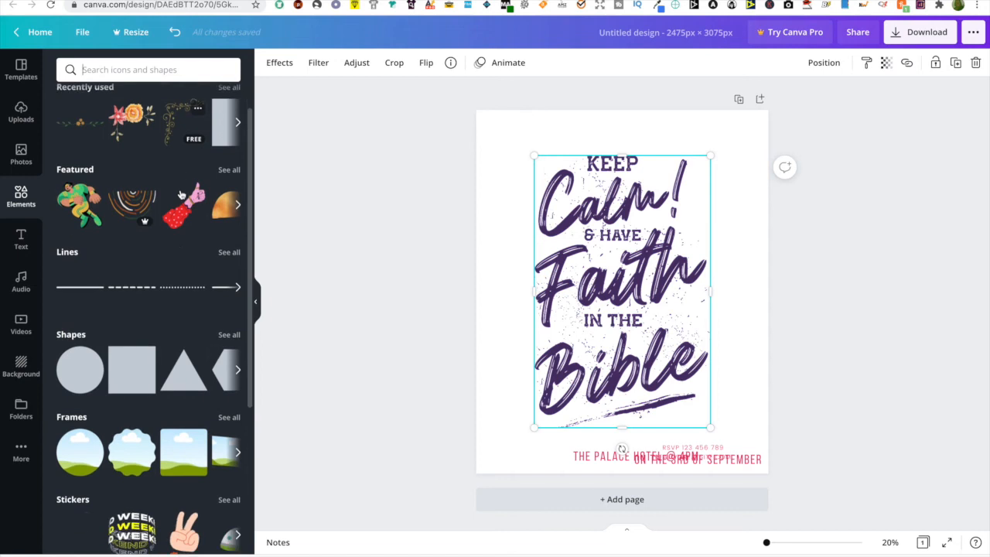
pyautogui.scroll(-3, 180, 195)
pyautogui.scroll(7, 194, 147)
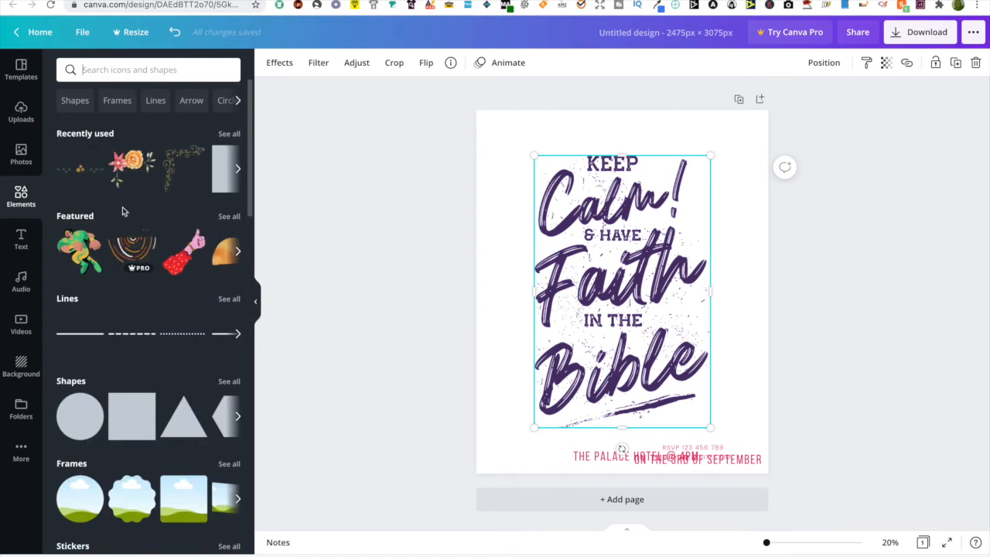
# Search the elements for "flower" and place the light blue flower with the dark blue centre at the cover's upper right corner.
pyautogui.click(138, 77)
pyautogui.write('flower')
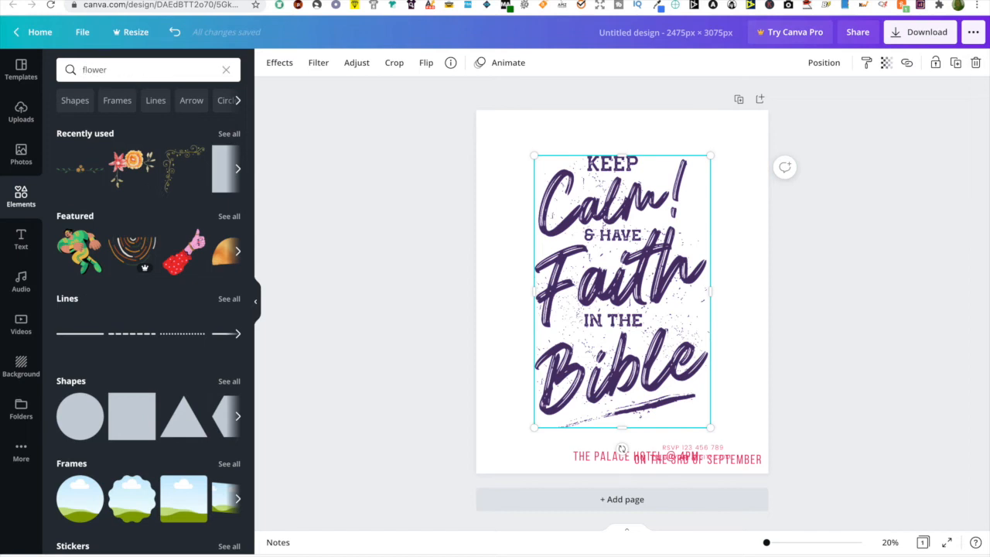
pyautogui.press('Return')
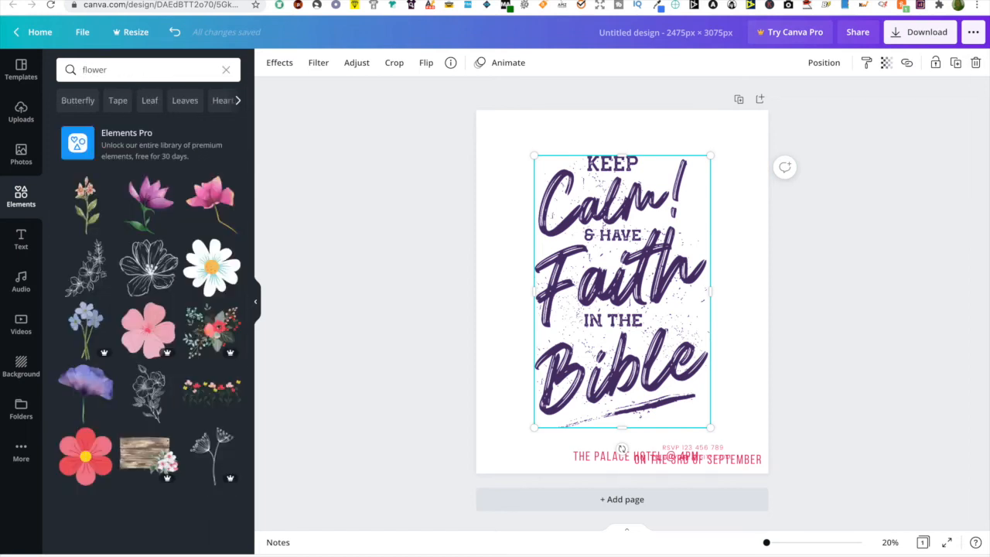
pyautogui.scroll(-2, 142, 245)
pyautogui.scroll(-5, 141, 245)
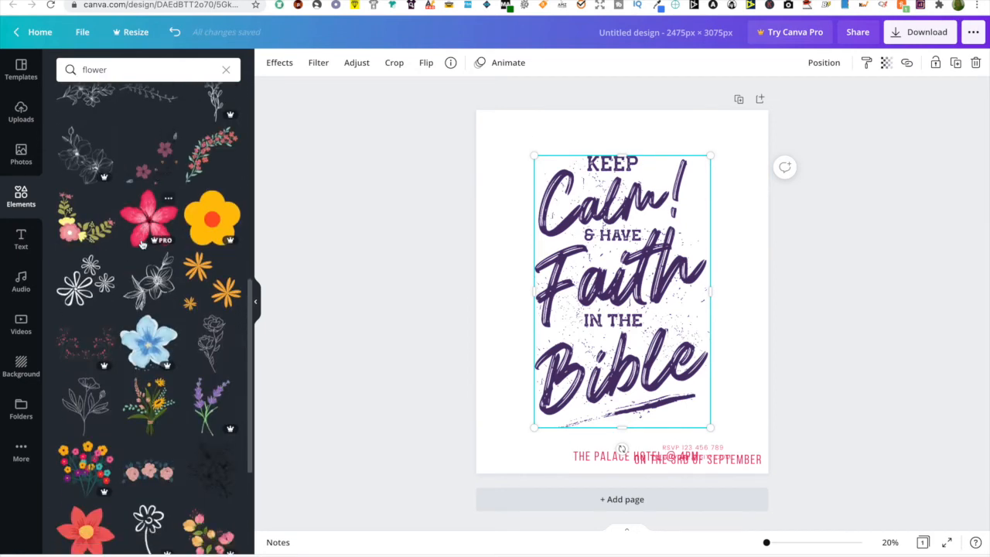
pyautogui.scroll(-2, 142, 245)
pyautogui.scroll(-2, 142, 245)
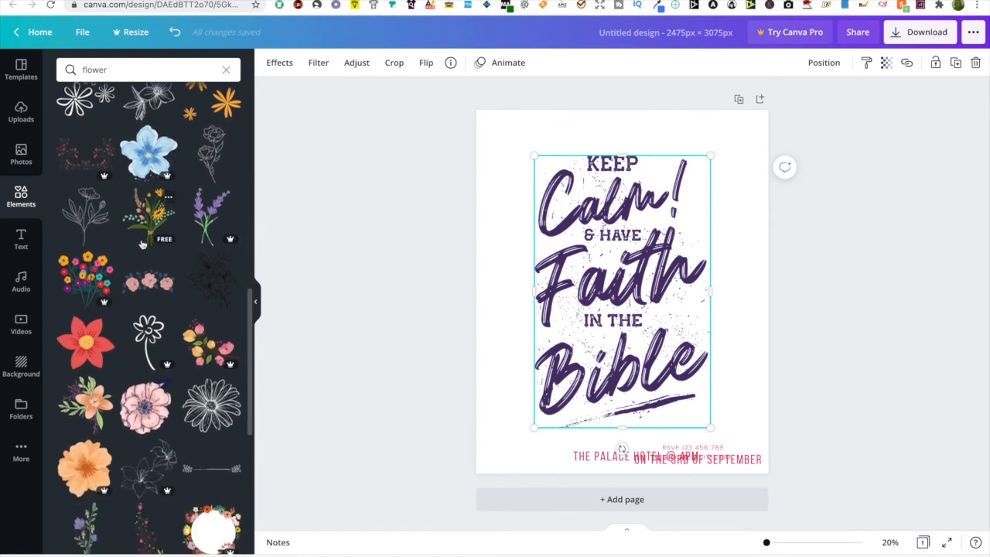
pyautogui.scroll(-4, 141, 246)
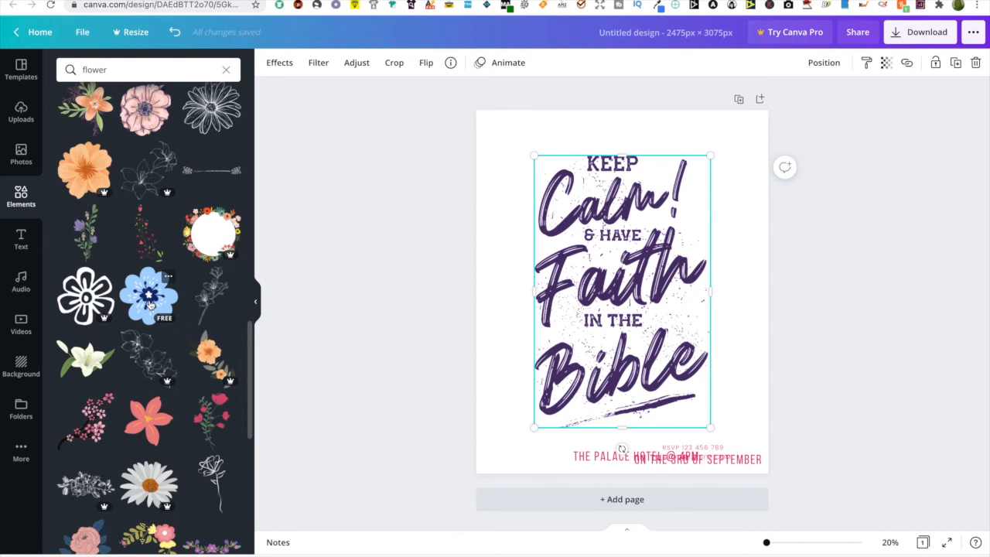
pyautogui.click(150, 304)
pyautogui.moveTo(618, 304); pyautogui.dragTo(721, 163)
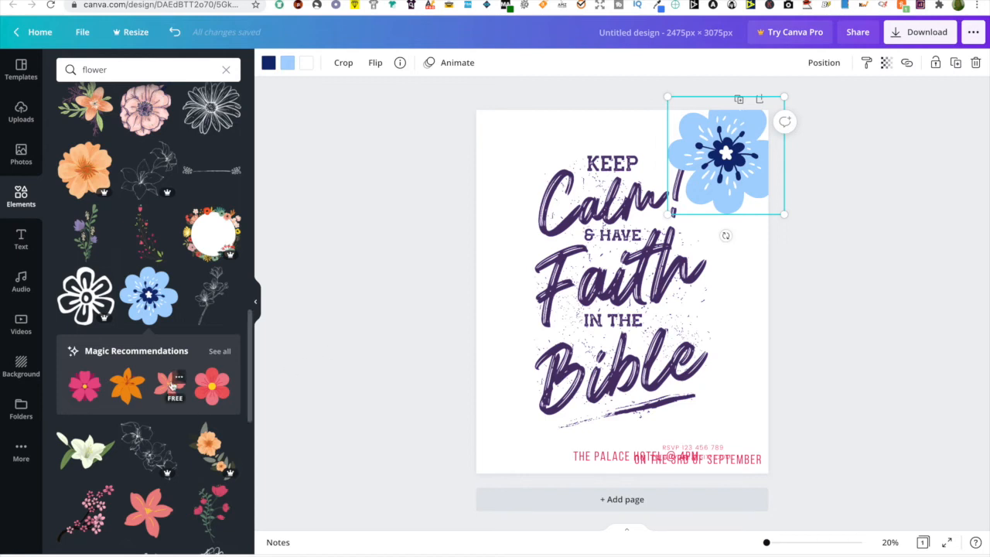
# Show all Magic Recommendations for the light blue flower and replace it on the cover with the pair of dark blue flowers.
pyautogui.scroll(-1, 178, 371)
pyautogui.click(220, 320)
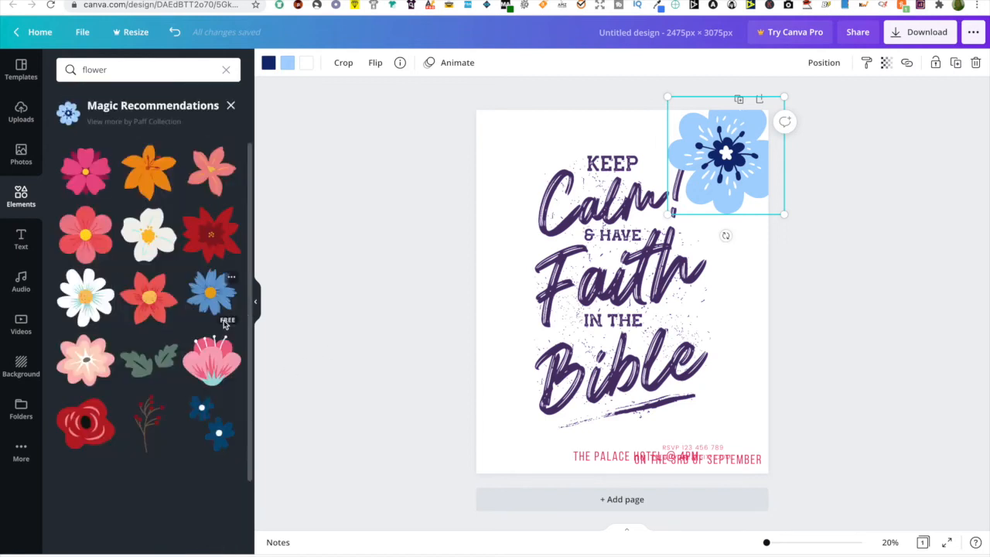
pyautogui.scroll(-3, 203, 330)
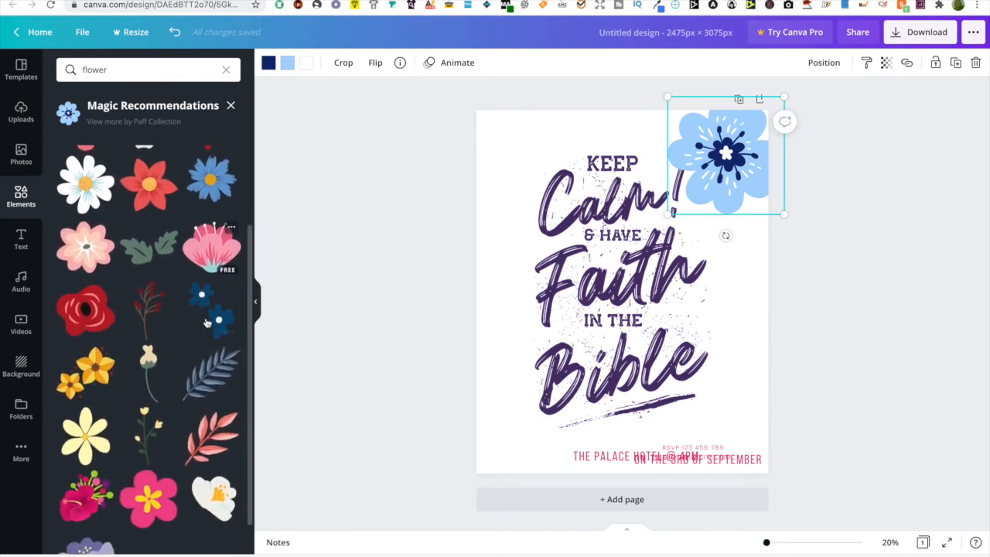
pyautogui.click(216, 321)
pyautogui.click(727, 188)
pyautogui.press('Delete')
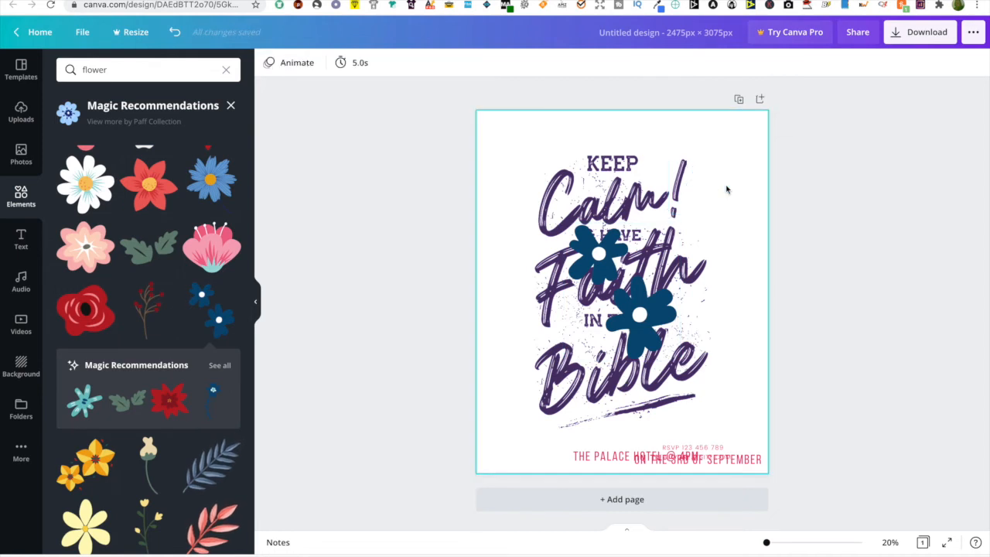
# Try the dark blue flower pair in the upper right corner, then swap it for the white daisy from the recommendations.
pyautogui.moveTo(654, 304); pyautogui.dragTo(749, 188)
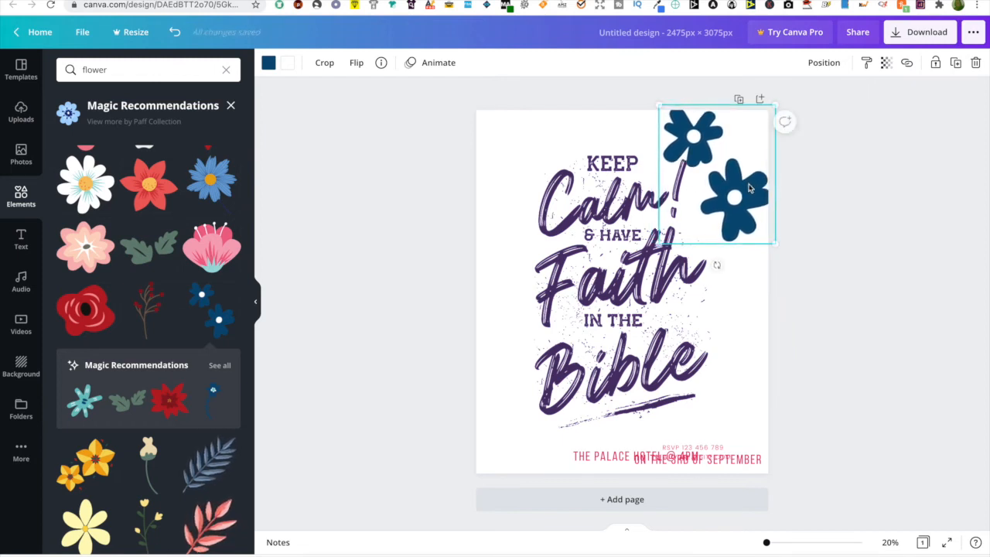
pyautogui.press('Delete')
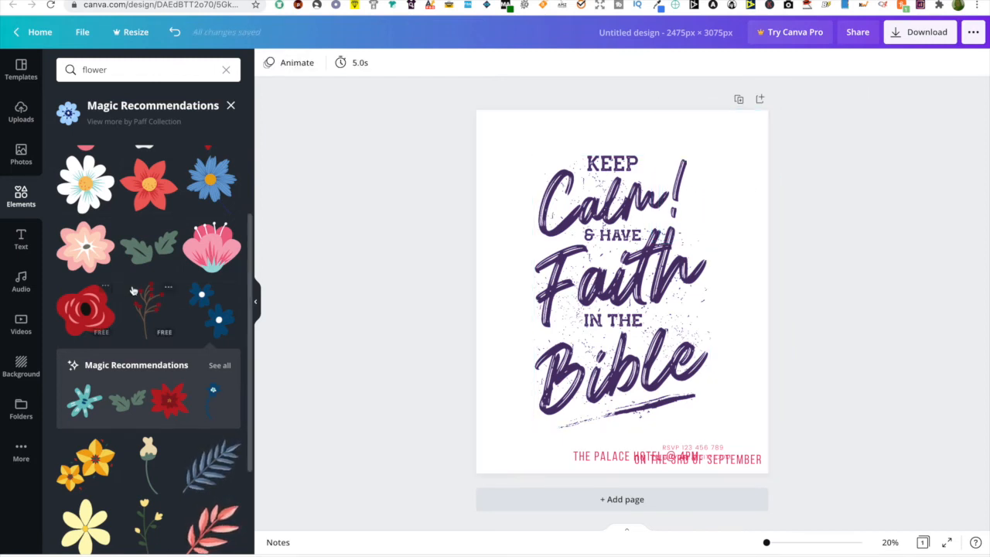
pyautogui.scroll(-2, 133, 290)
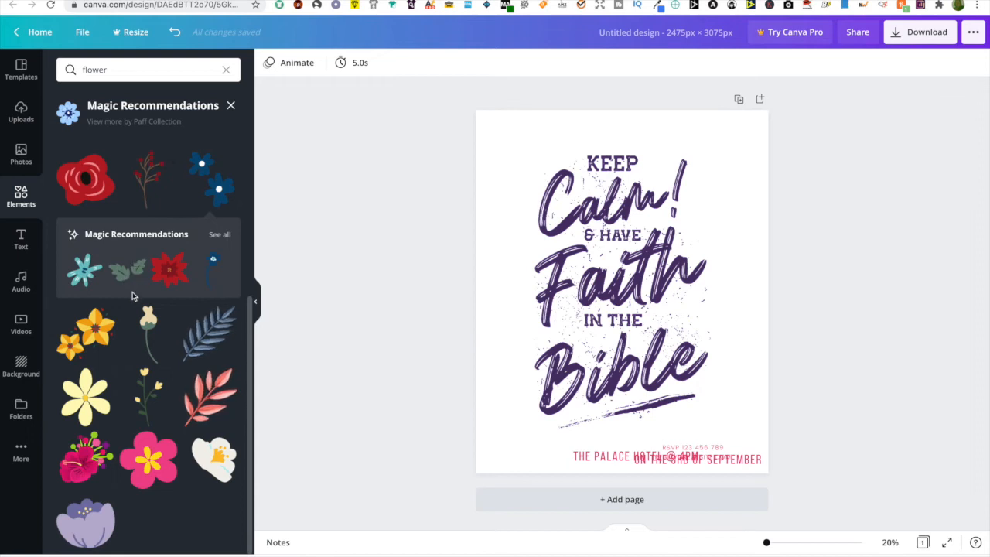
pyautogui.scroll(2, 133, 292)
pyautogui.scroll(2, 132, 292)
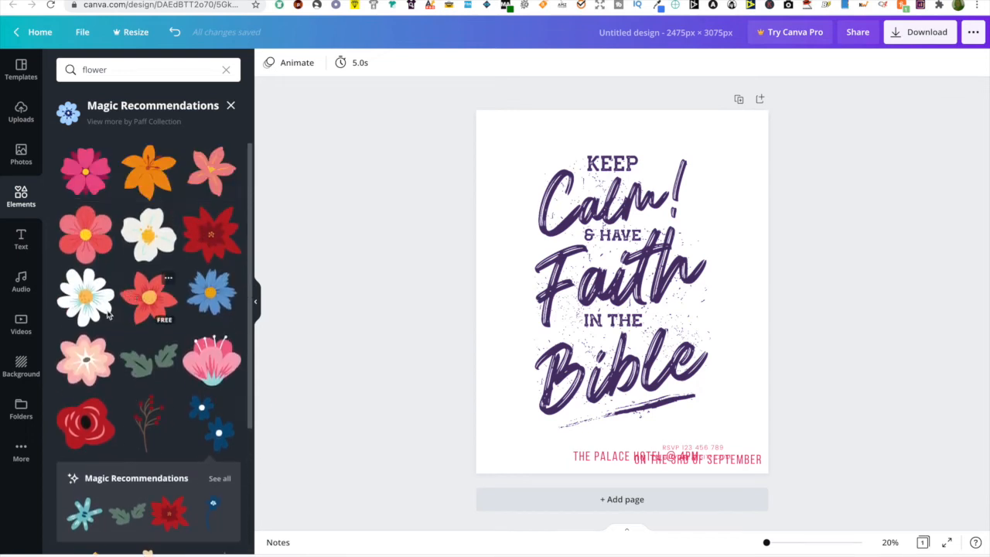
pyautogui.click(81, 317)
pyautogui.moveTo(618, 315); pyautogui.dragTo(727, 175)
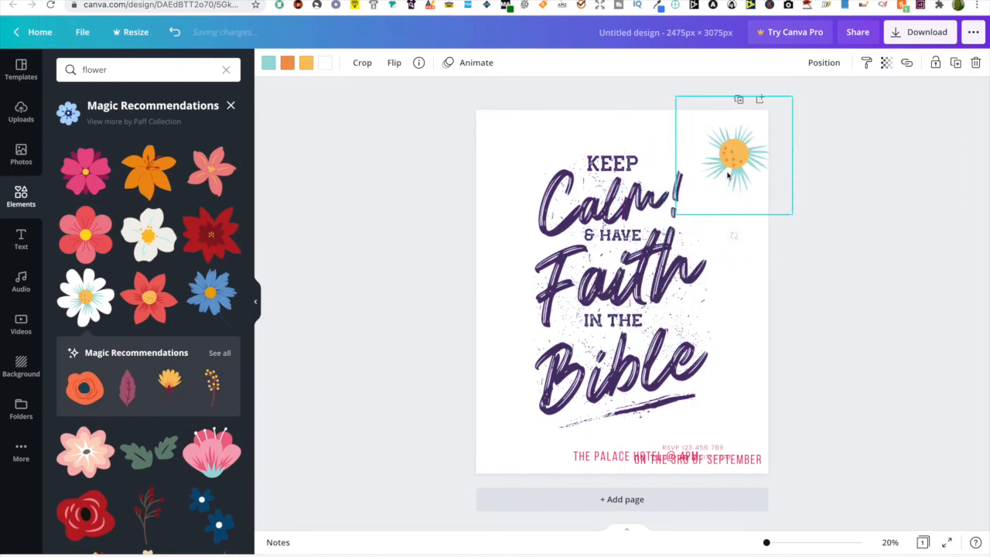
# Try two violet shades as the cover's background colour and settle on the turquoise default colour.
pyautogui.click(479, 441)
pyautogui.click(268, 64)
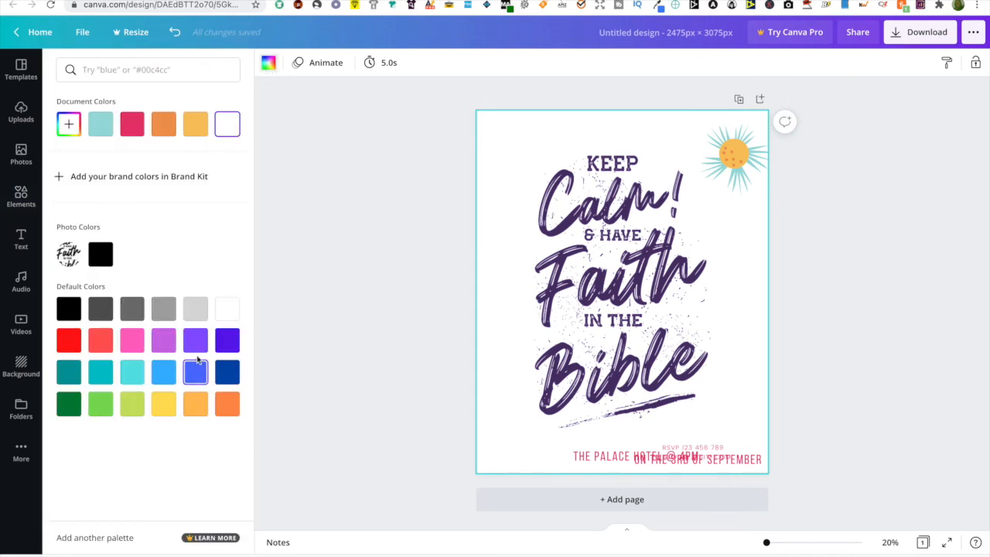
pyautogui.click(195, 342)
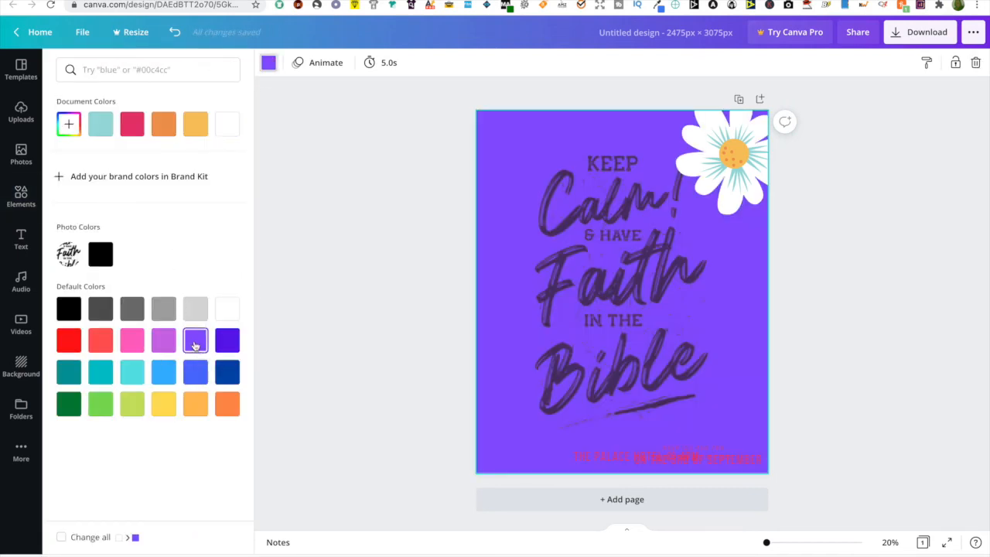
pyautogui.click(229, 345)
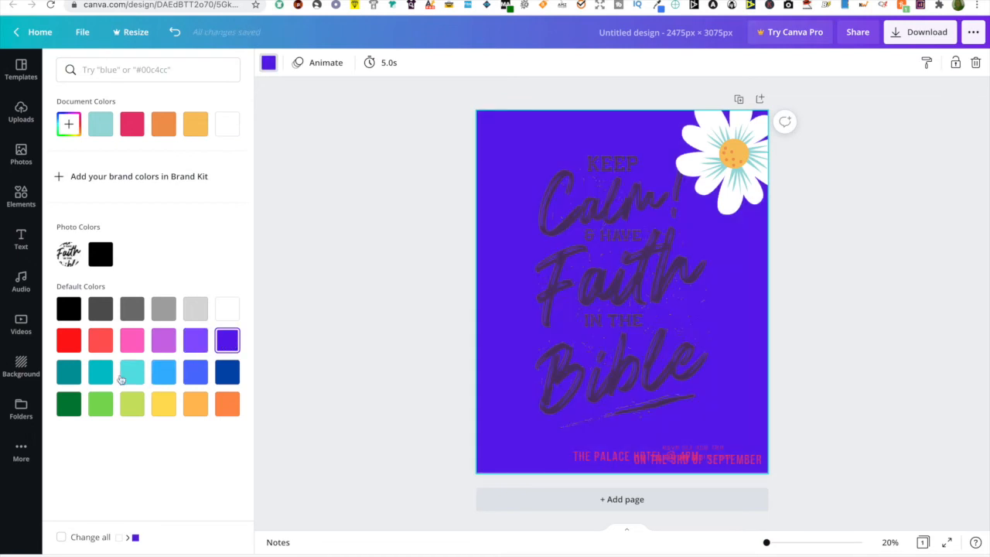
pyautogui.click(100, 373)
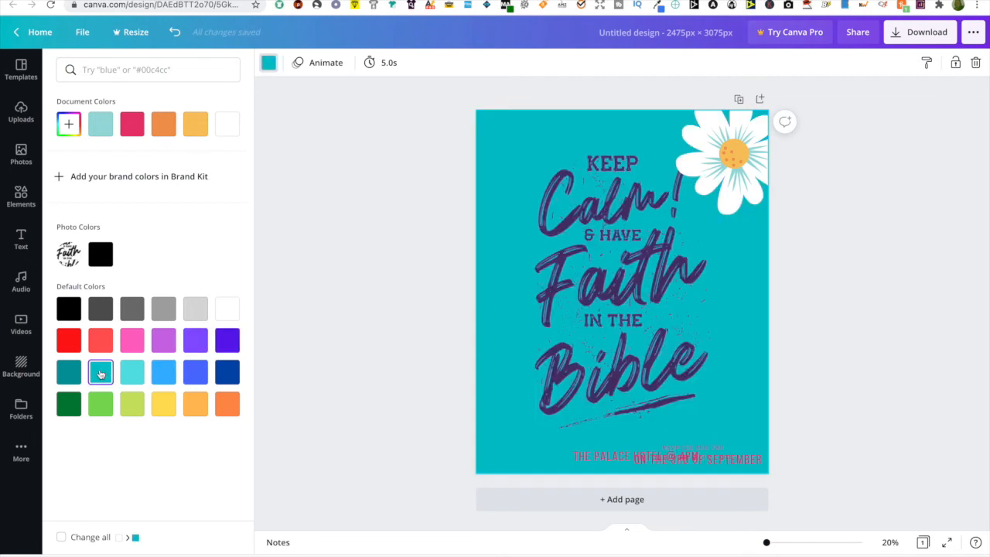
# Enlarge the white daisy so it runs off the upper right corner and shift the lettering graphic slightly right.
pyautogui.click(626, 335)
pyautogui.moveTo(627, 335); pyautogui.dragTo(634, 334)
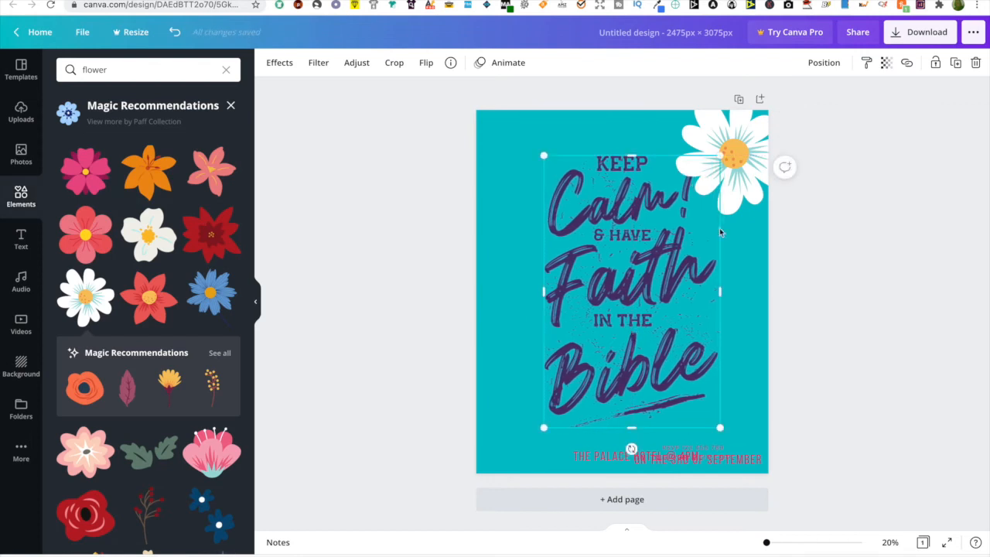
pyautogui.click(760, 162)
pyautogui.moveTo(791, 97); pyautogui.dragTo(868, 61)
pyautogui.moveTo(633, 302); pyautogui.dragTo(638, 303)
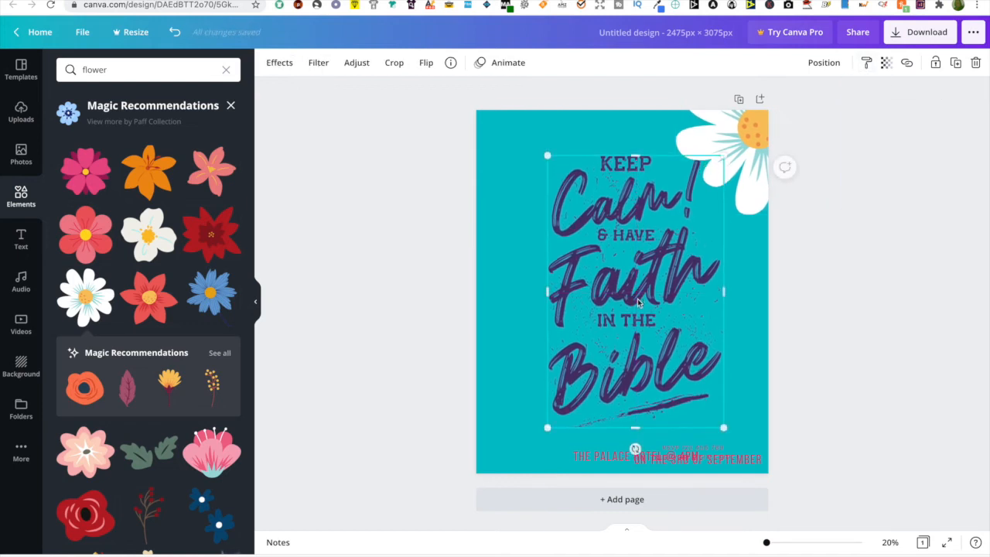
# Duplicate the white daisy and place the copy so it runs off the cover's lower left corner.
pyautogui.click(756, 176)
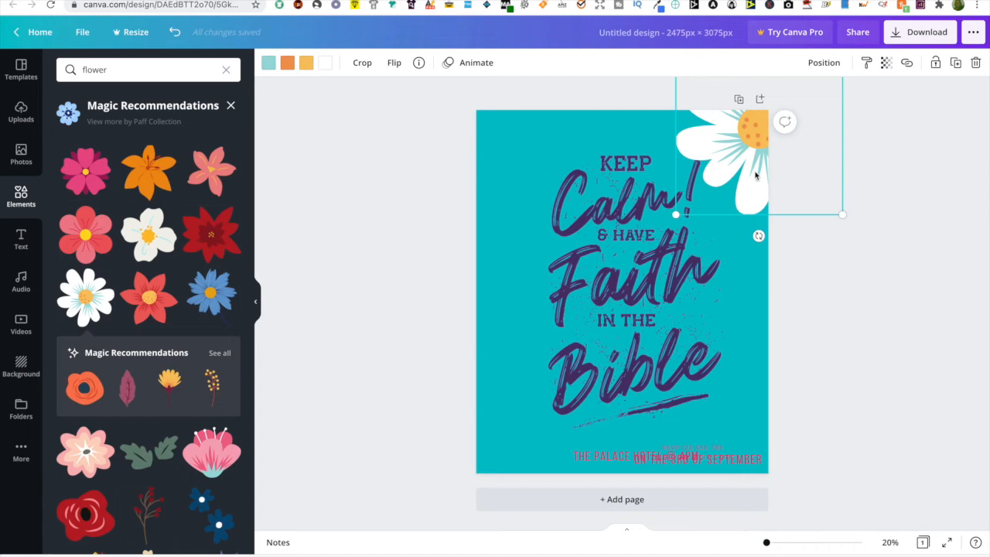
pyautogui.press('super+d')
pyautogui.moveTo(756, 176); pyautogui.dragTo(483, 493)
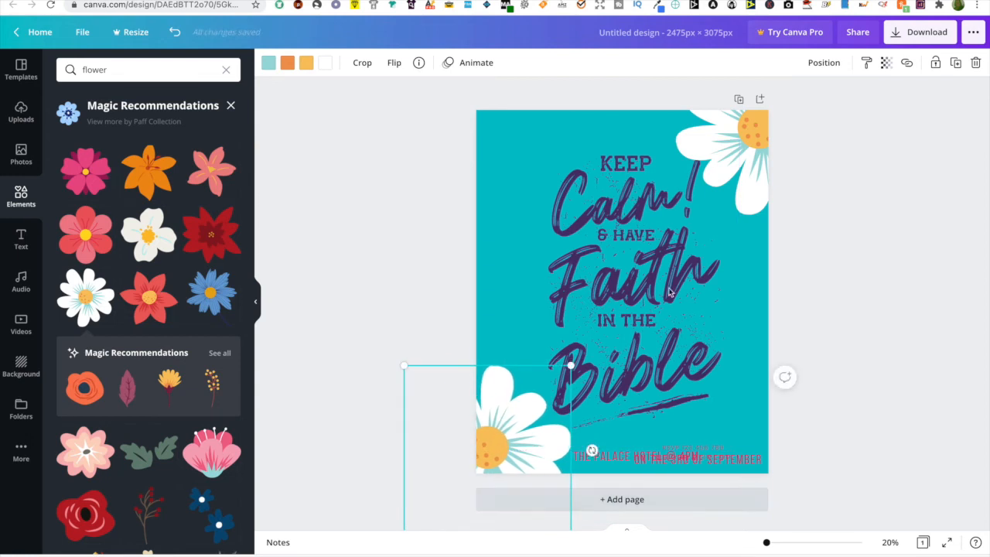
pyautogui.click(835, 265)
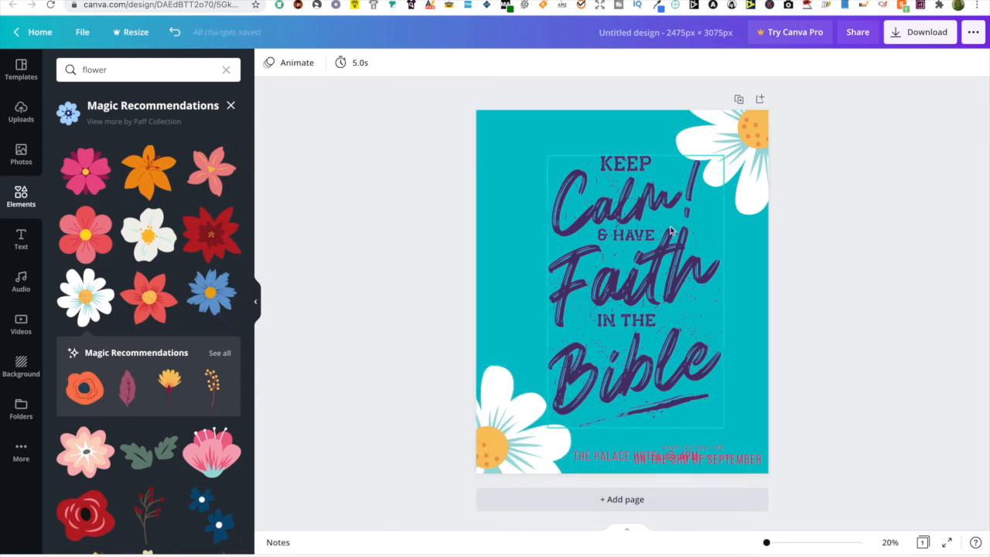
# Scale down the lettering graphic from its upper right corner so it clears the upper right daisy.
pyautogui.click(675, 266)
pyautogui.moveTo(723, 157); pyautogui.dragTo(702, 188)
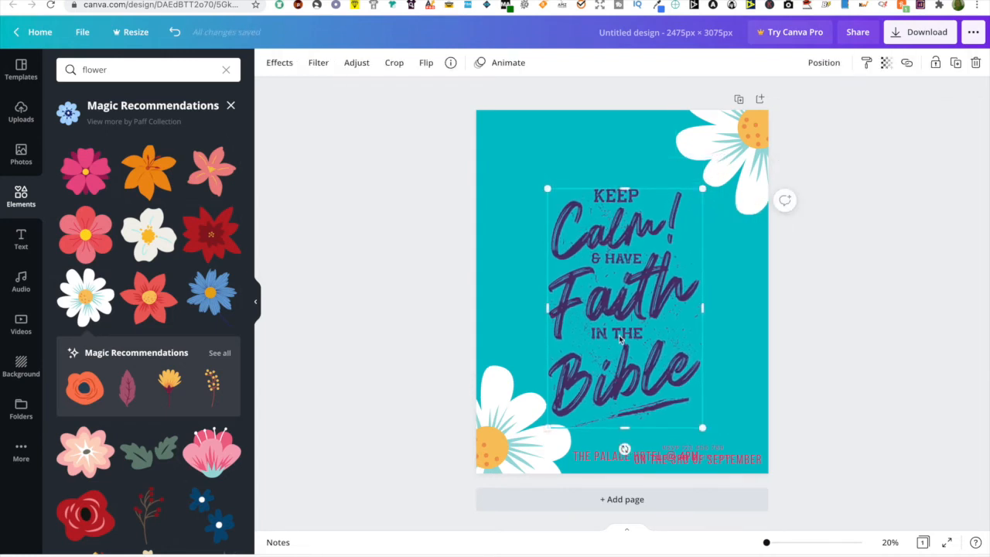
# Move the lettering graphic slightly up and right, and nudge the lower left daisy slightly to the right.
pyautogui.moveTo(624, 331)
pyautogui.mouseDown()
pyautogui.moveTo(627, 318)
pyautogui.moveTo(627, 328)
pyautogui.mouseUp()
pyautogui.click(504, 424)
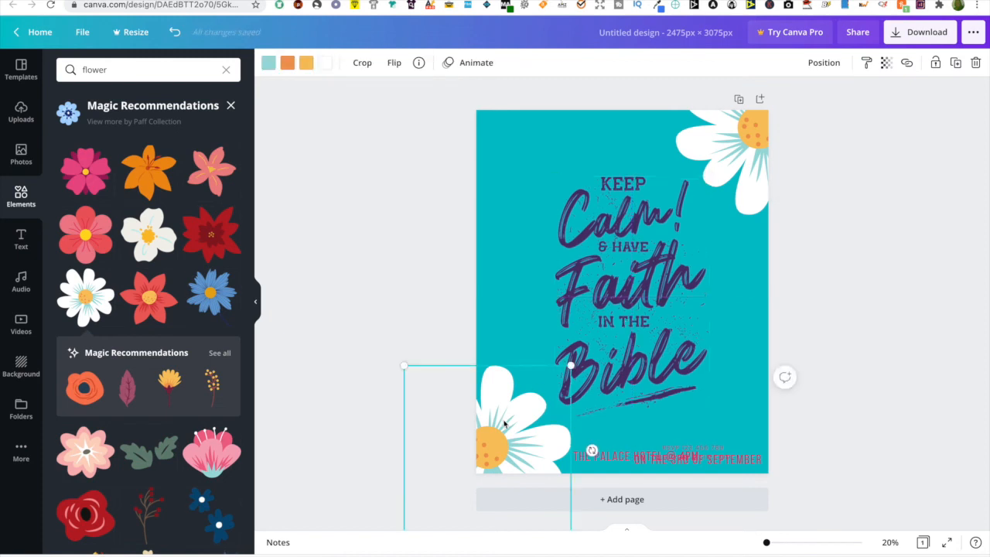
pyautogui.moveTo(504, 424); pyautogui.dragTo(506, 422)
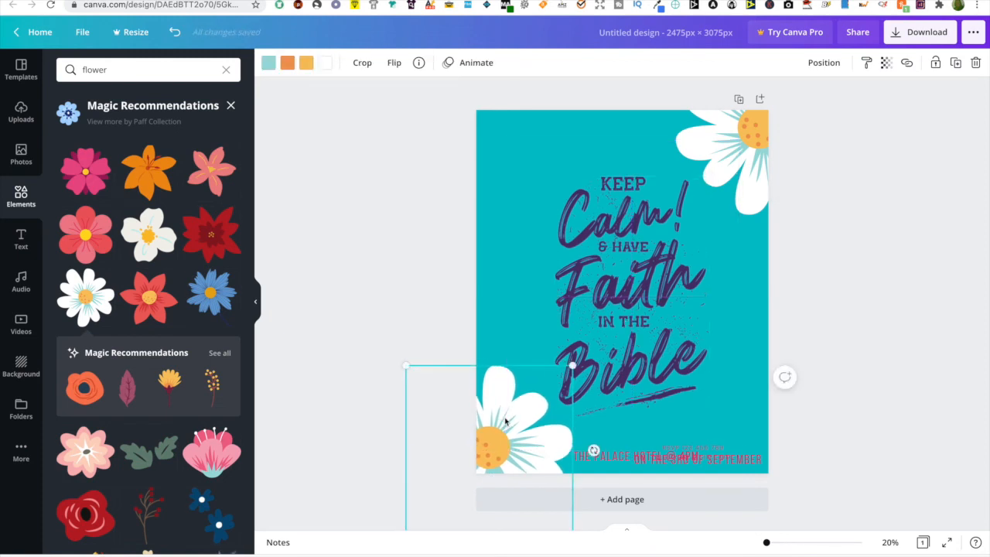
# Recolour the lettering graphic with the Amber duotone effect.
pyautogui.click(568, 327)
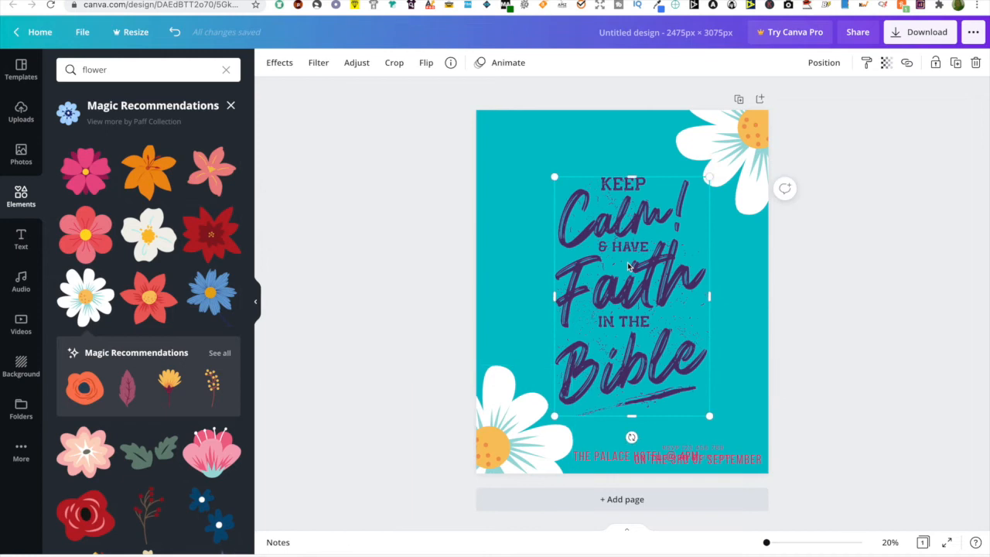
pyautogui.click(280, 65)
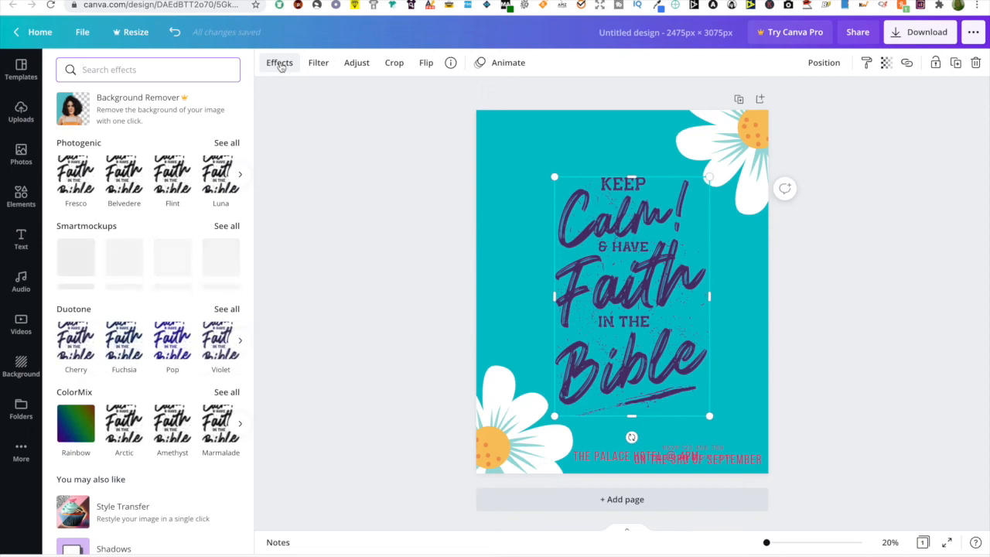
pyautogui.click(226, 310)
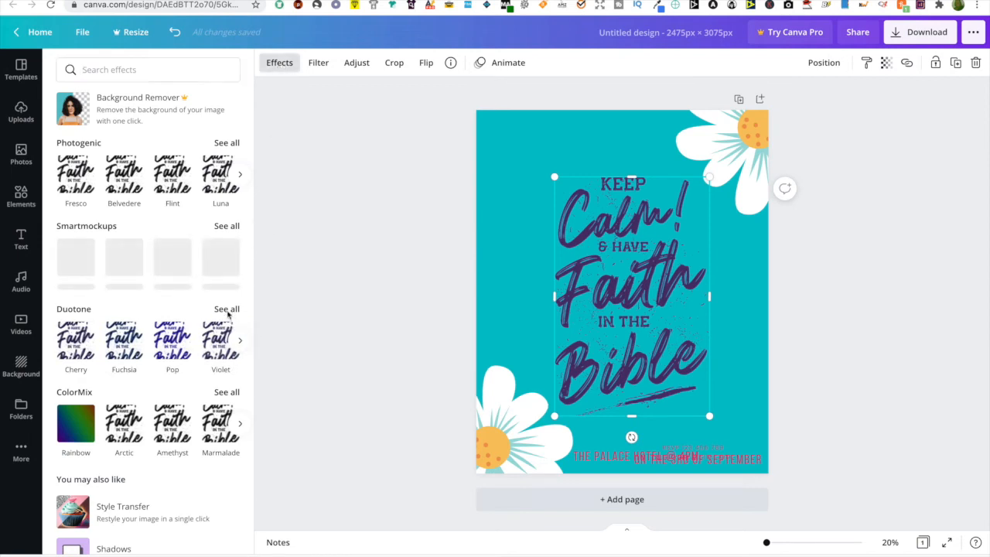
pyautogui.scroll(-7, 181, 365)
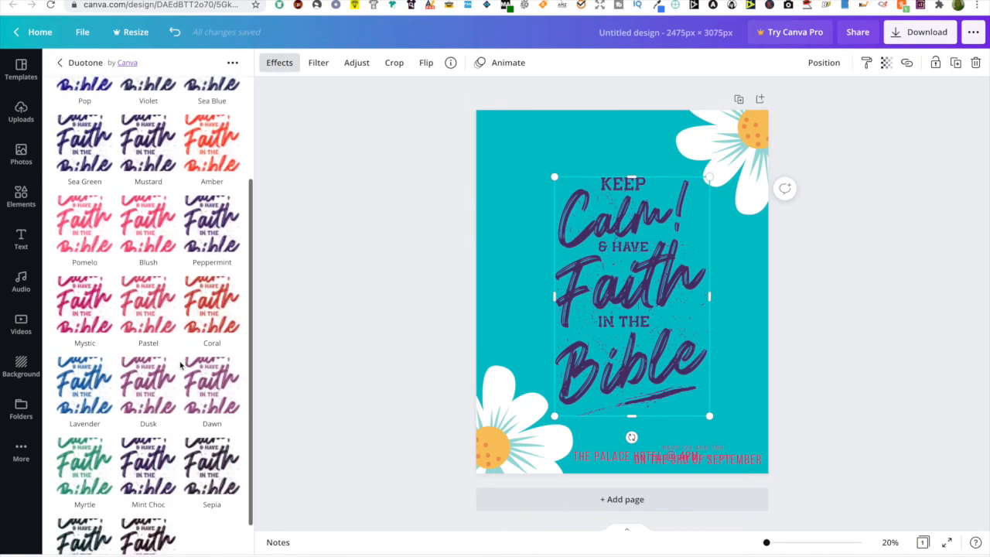
pyautogui.scroll(4, 180, 365)
pyautogui.scroll(2, 181, 365)
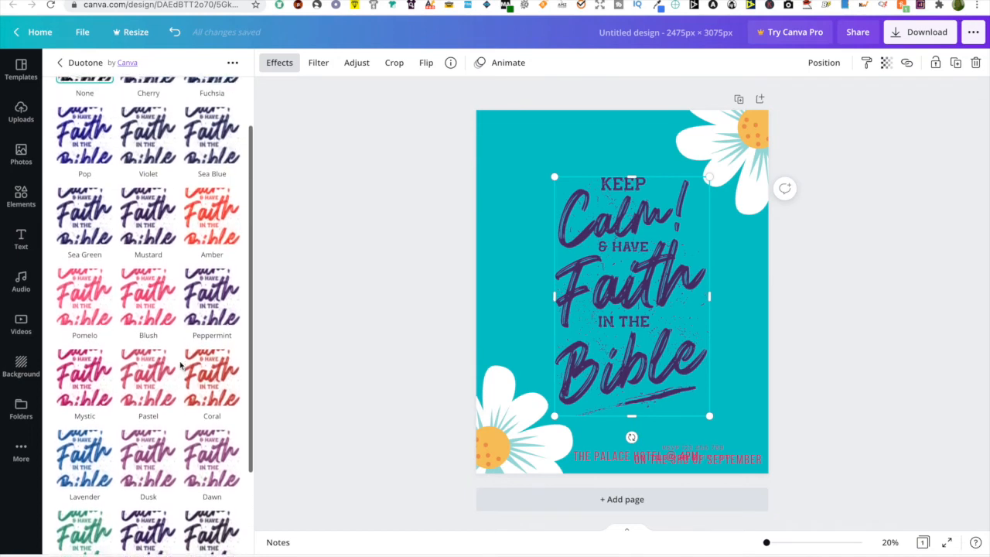
pyautogui.scroll(1, 180, 365)
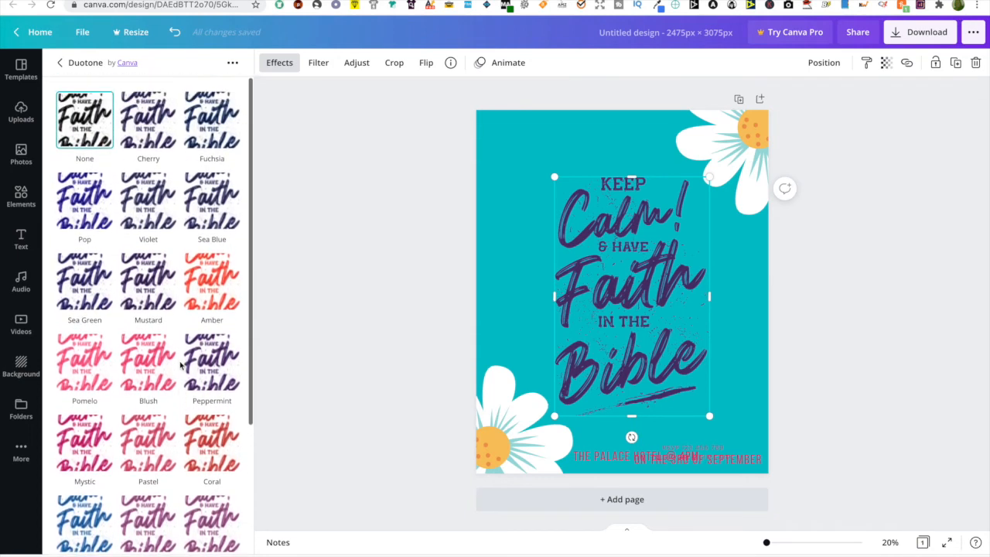
pyautogui.click(218, 289)
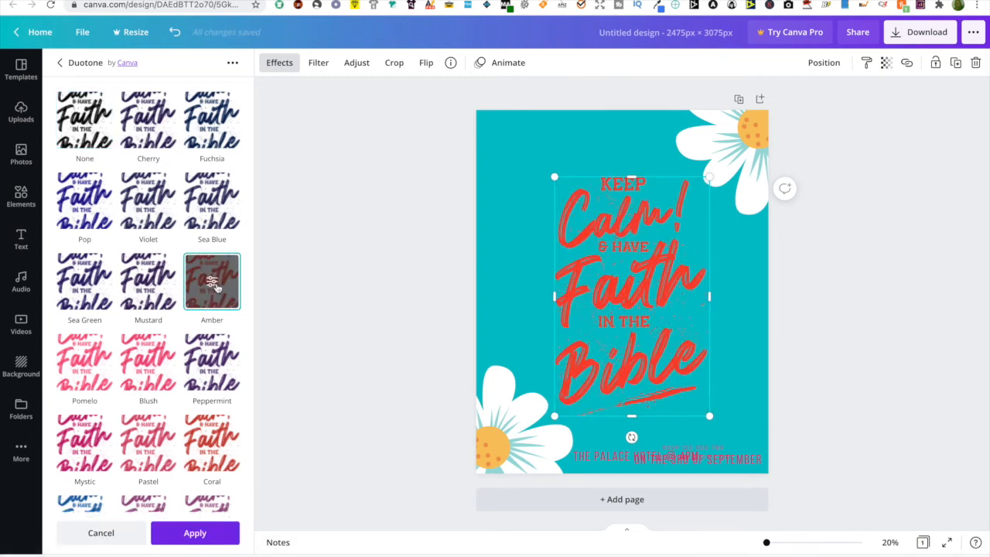
pyautogui.scroll(-3, 218, 289)
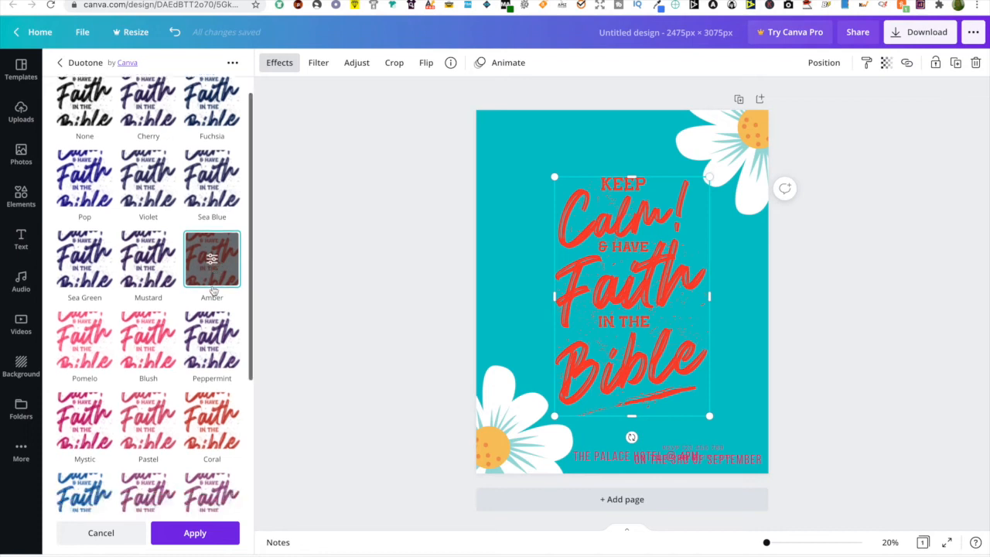
pyautogui.scroll(-1, 213, 288)
pyautogui.scroll(4, 213, 288)
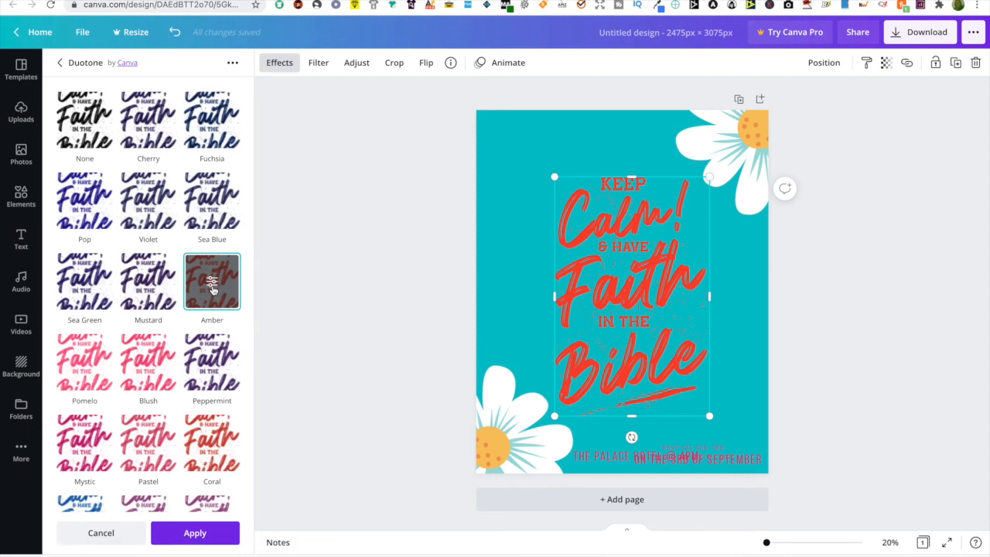
pyautogui.scroll(-5, 212, 288)
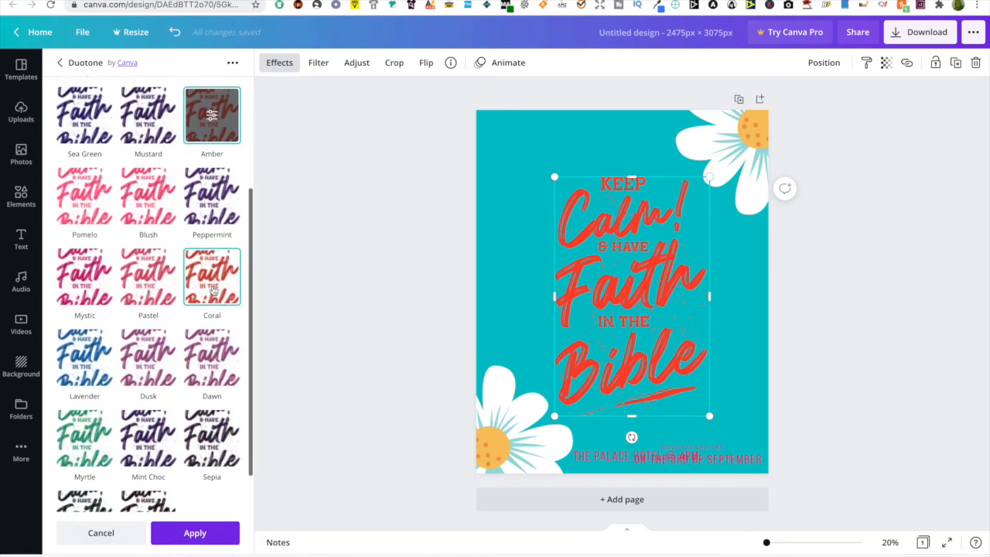
pyautogui.scroll(-2, 213, 288)
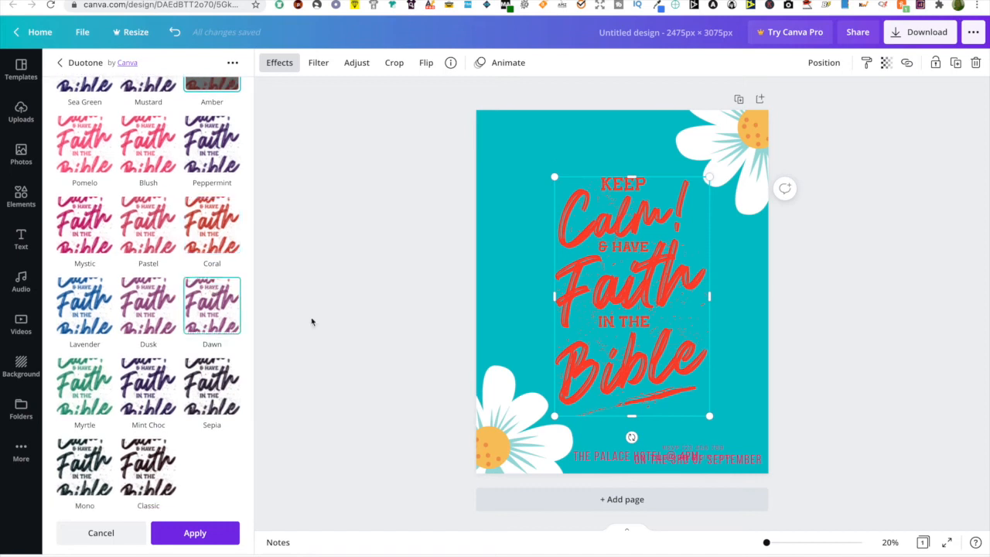
# Centre the lettering graphic horizontally on the cover and deselect it.
pyautogui.moveTo(652, 296); pyautogui.dragTo(644, 289)
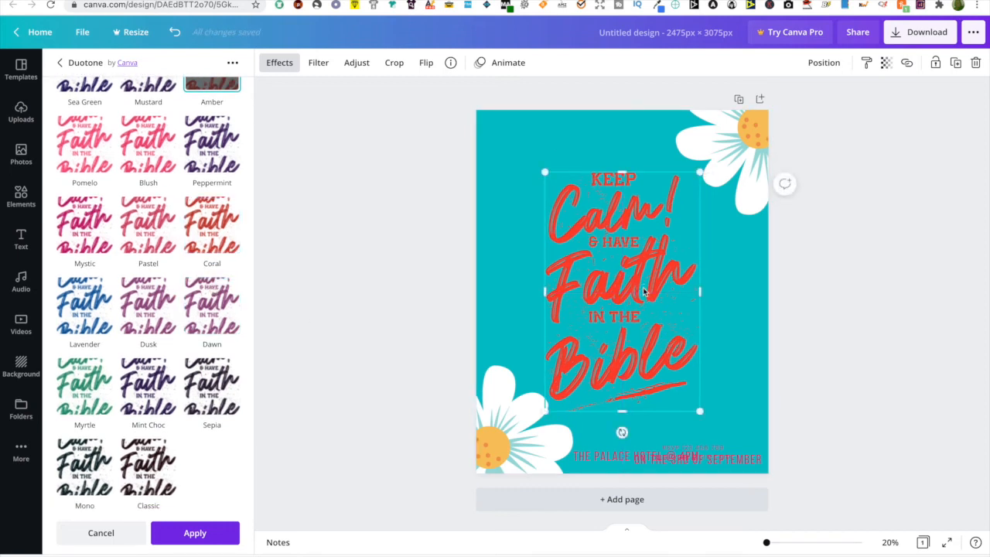
pyautogui.click(756, 323)
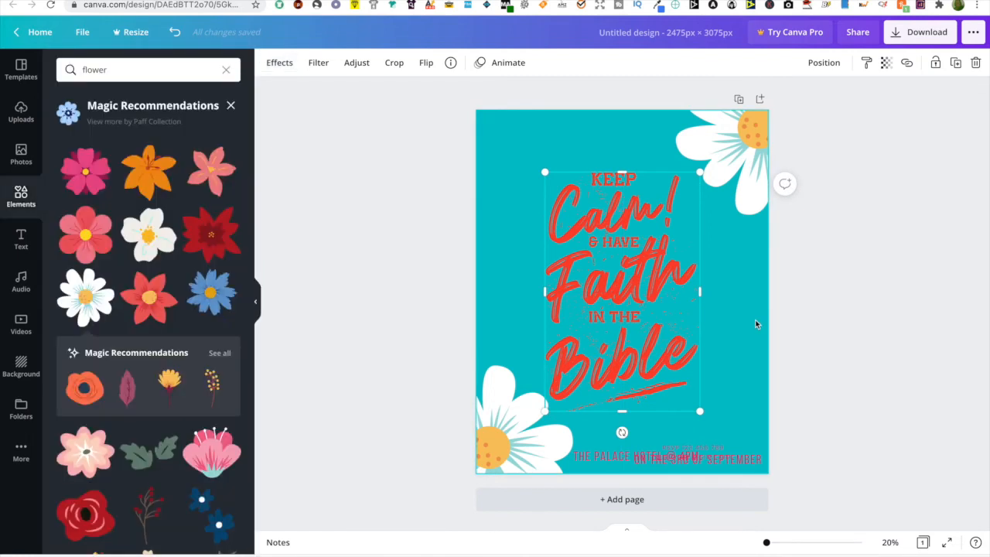
pyautogui.click(865, 307)
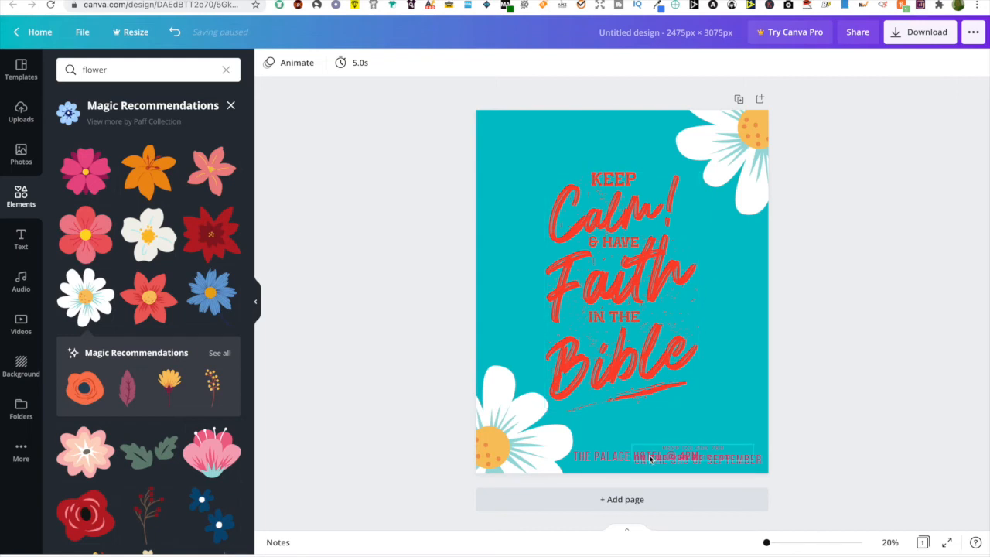
# Delete the tiny text at the cover's lower edge, move the hotel line up below the lettering and change its text to "NOTEBOOK".
pyautogui.moveTo(663, 456); pyautogui.dragTo(677, 431)
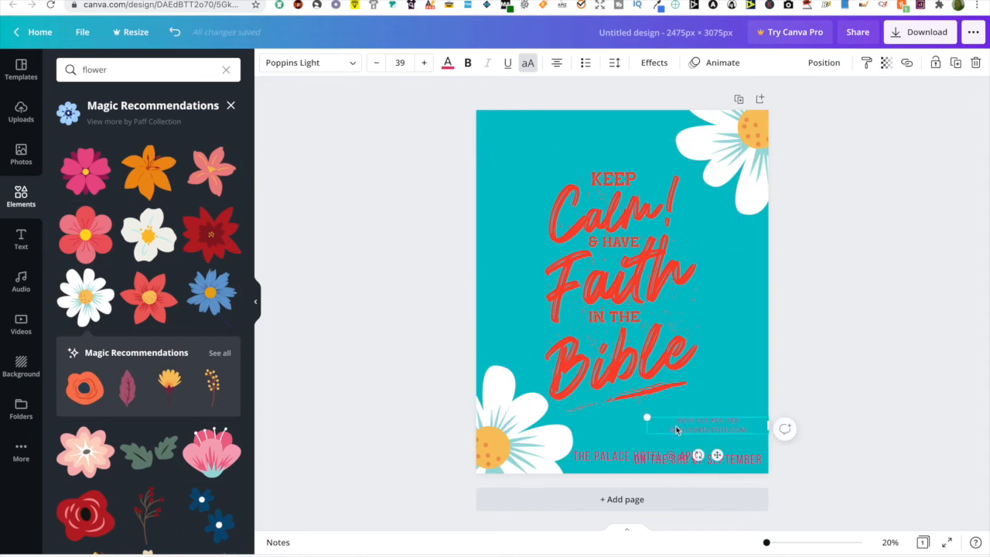
pyautogui.press('Delete')
pyautogui.moveTo(647, 460); pyautogui.dragTo(641, 431)
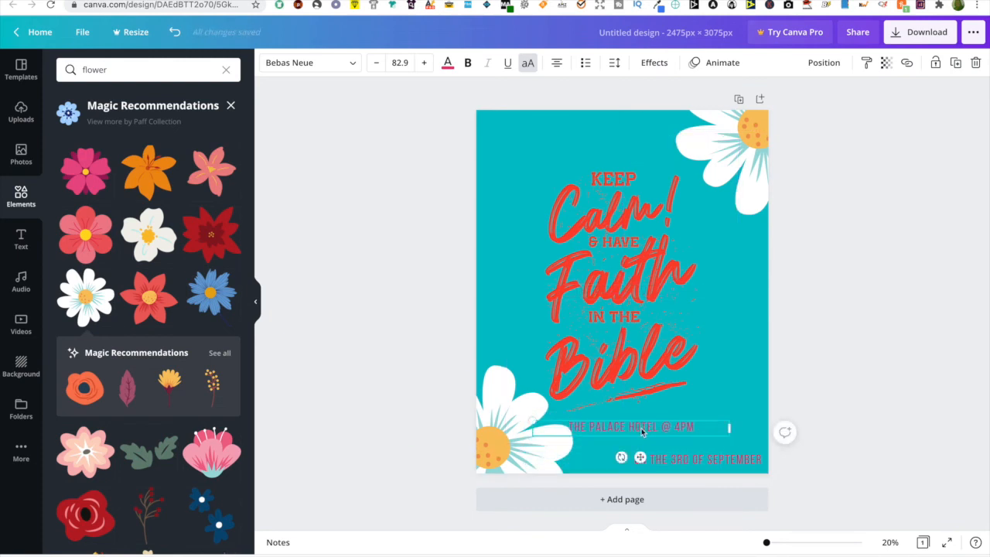
pyautogui.doubleClick(641, 432)
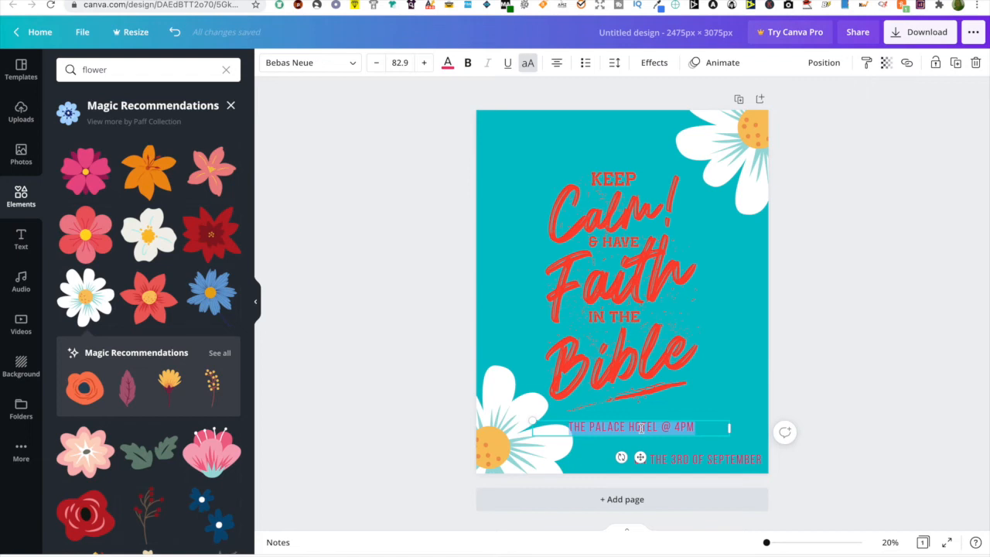
pyautogui.write('NOTEBOOK')
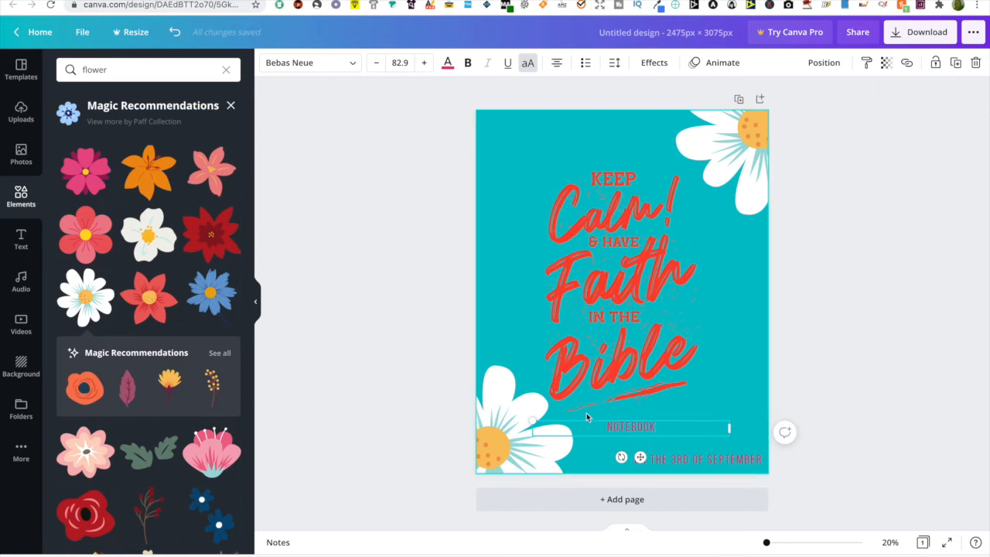
# Colour the "NOTEBOOK" text white and delete the date line below it.
pyautogui.click(447, 63)
pyautogui.click(227, 340)
pyautogui.click(847, 394)
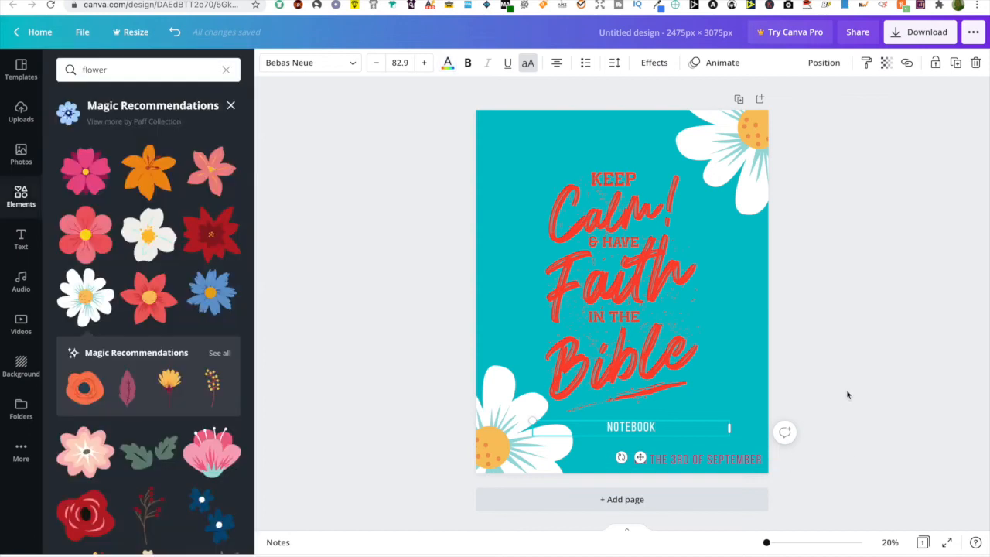
pyautogui.click(716, 463)
pyautogui.press('Delete')
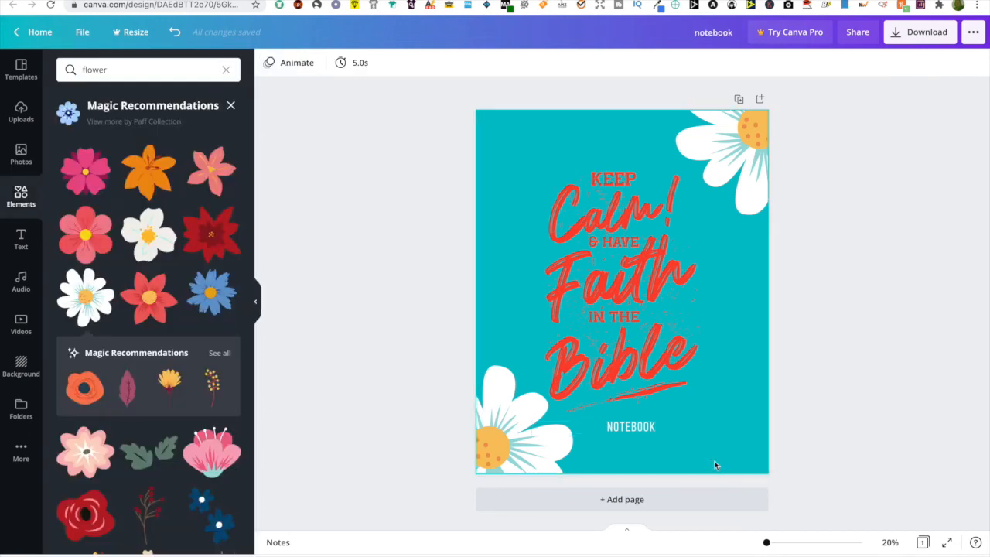
# Add the line "INSPIRAQTIONAL" above "NOTEBOOK" in the same text box.
pyautogui.click(628, 427)
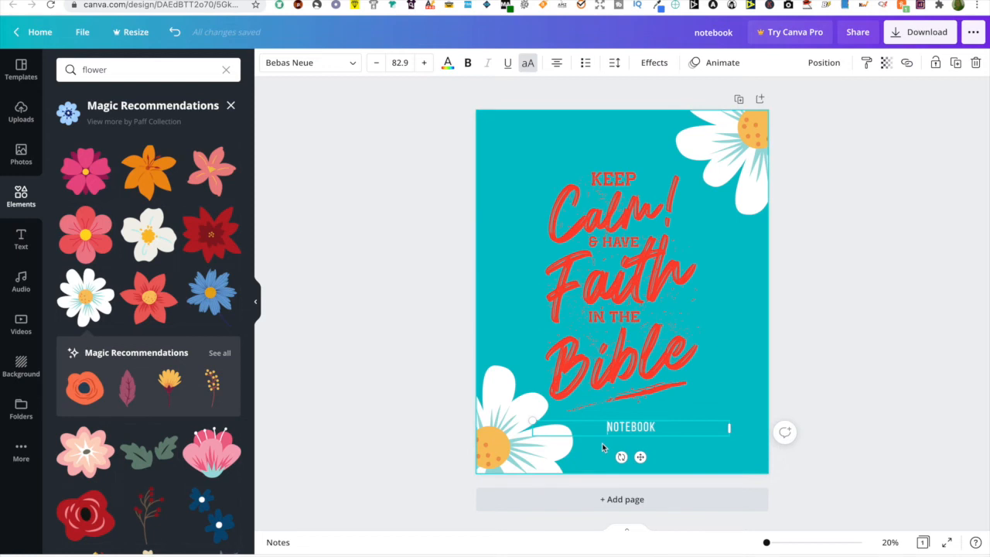
pyautogui.write('INSPI')
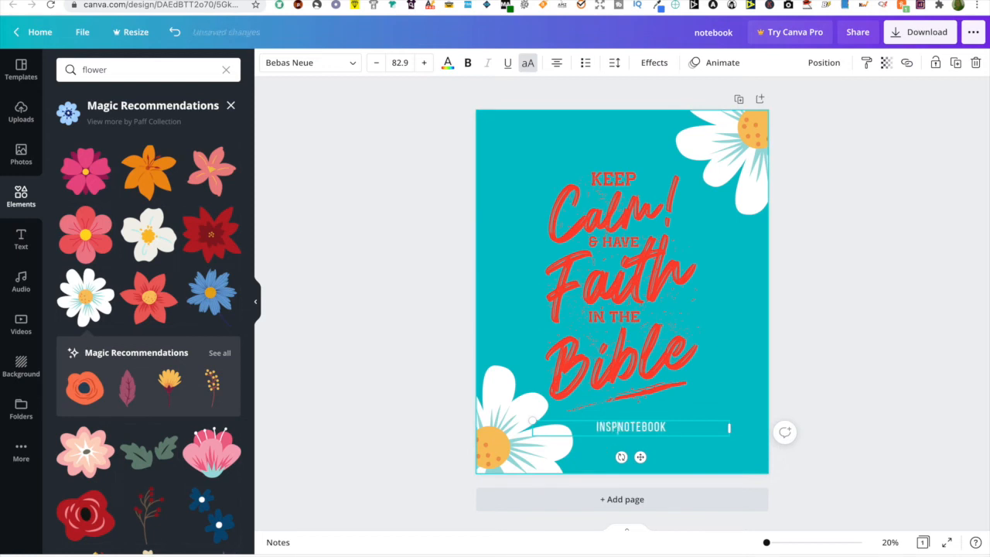
pyautogui.write('RAQTIONAL')
pyautogui.press('Return')
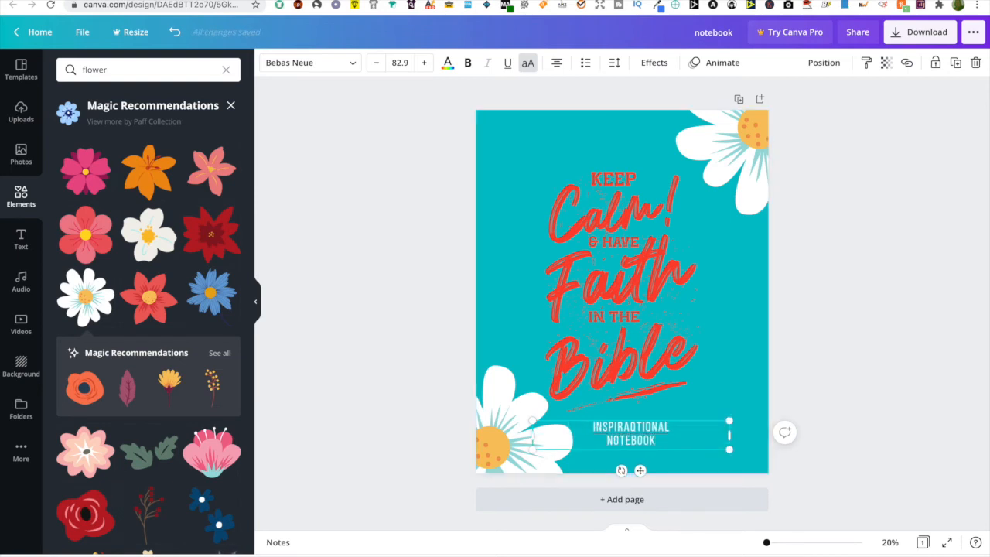
pyautogui.click(743, 379)
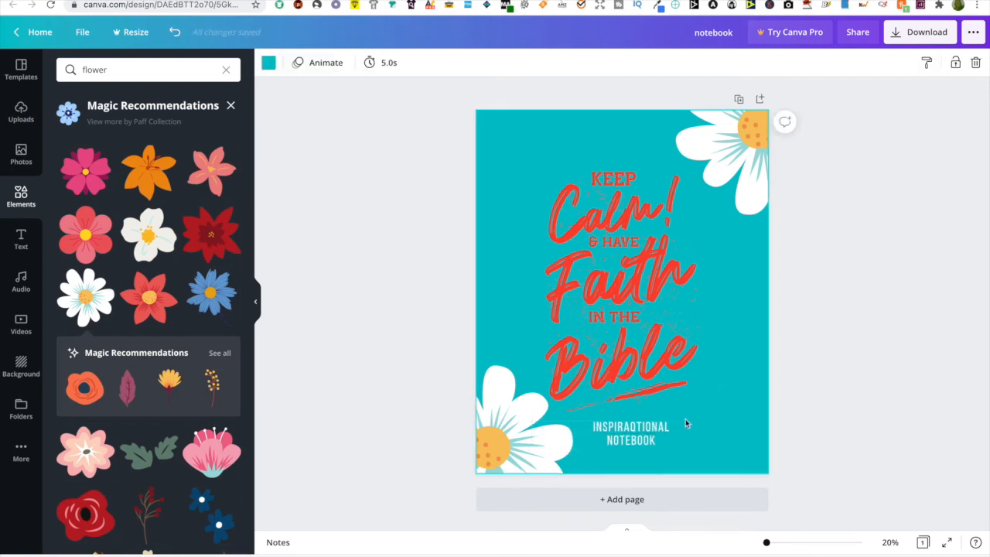
# Centre the white subtitle text horizontally on the cover and move the lettering graphic up slightly.
pyautogui.click(648, 438)
pyautogui.moveTo(648, 438); pyautogui.dragTo(642, 435)
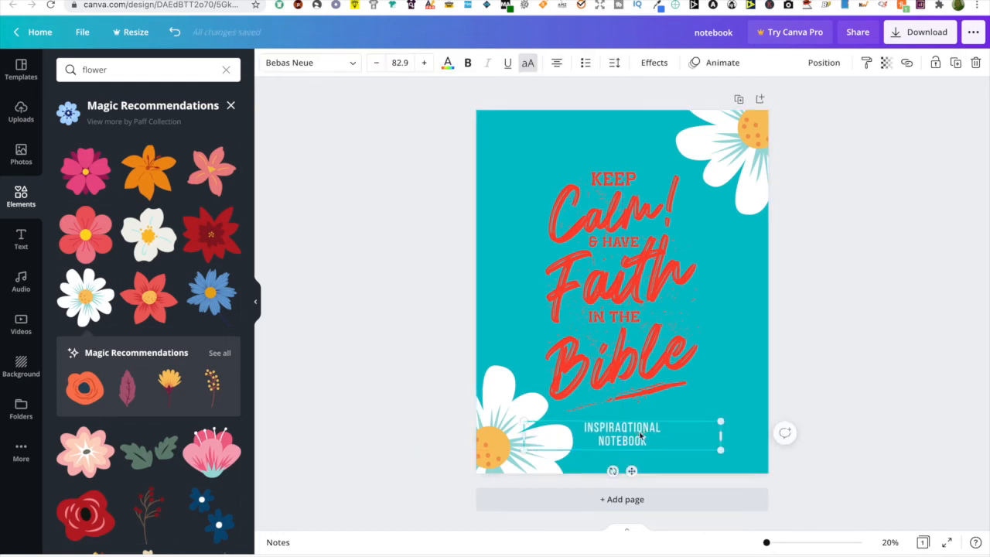
pyautogui.click(763, 335)
pyautogui.moveTo(622, 340); pyautogui.dragTo(622, 335)
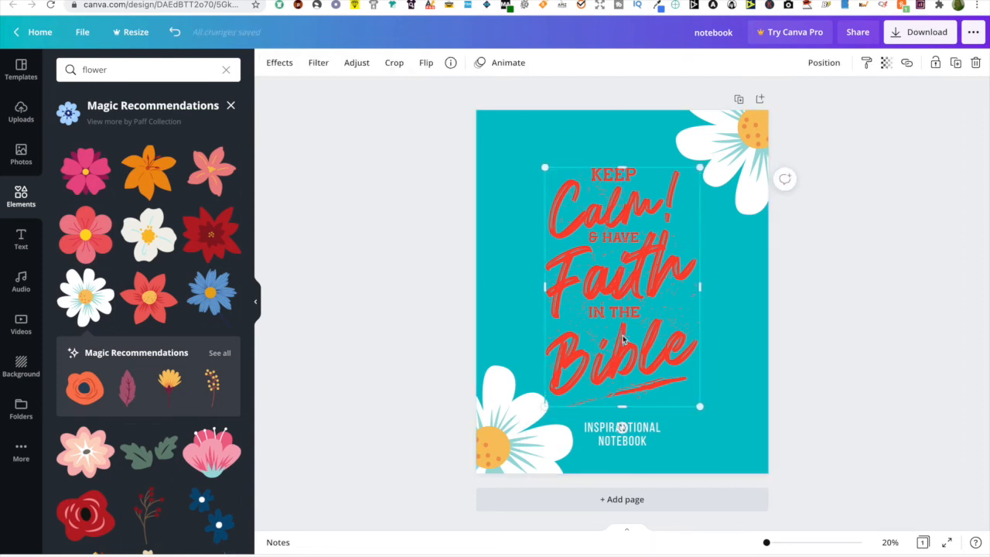
pyautogui.click(825, 328)
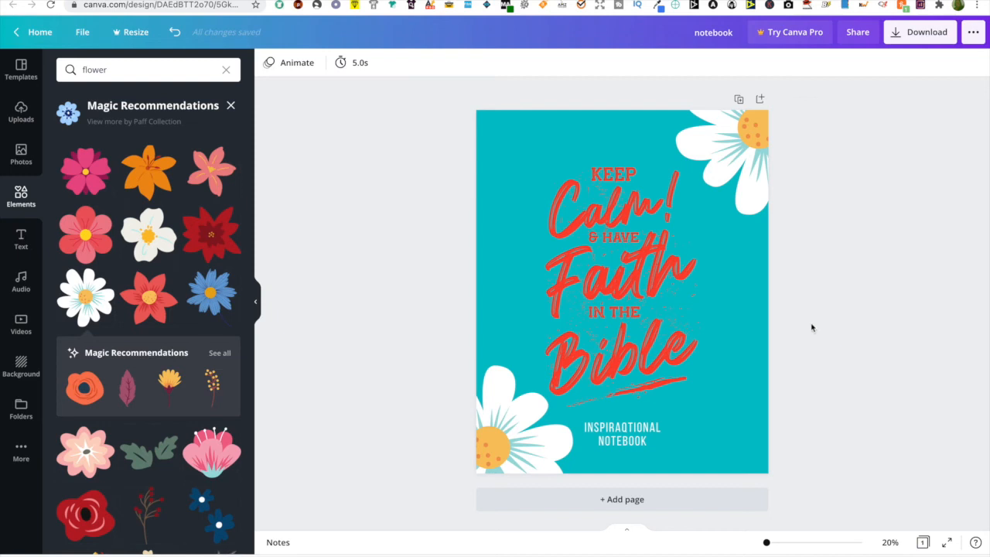
# Add a second page below the cover and bring it into view.
pyautogui.click(580, 504)
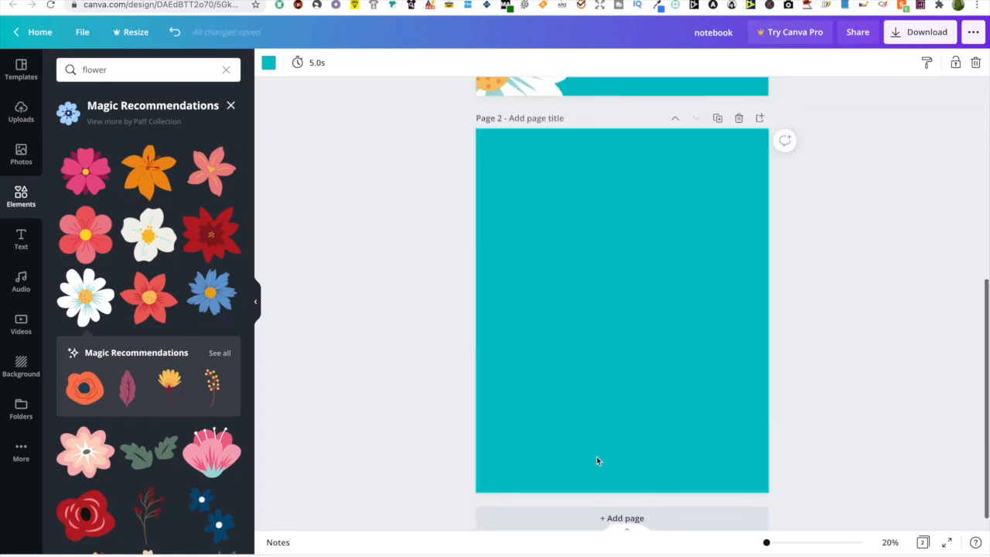
pyautogui.scroll(3, 597, 456)
pyautogui.scroll(-2, 596, 456)
pyautogui.scroll(2, 597, 458)
pyautogui.scroll(-3, 597, 458)
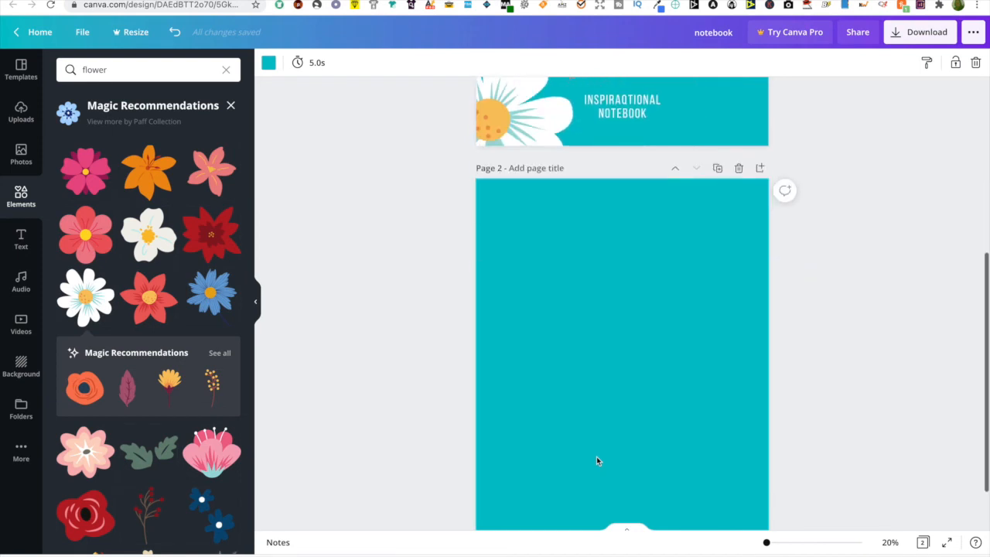
pyautogui.scroll(-1, 597, 461)
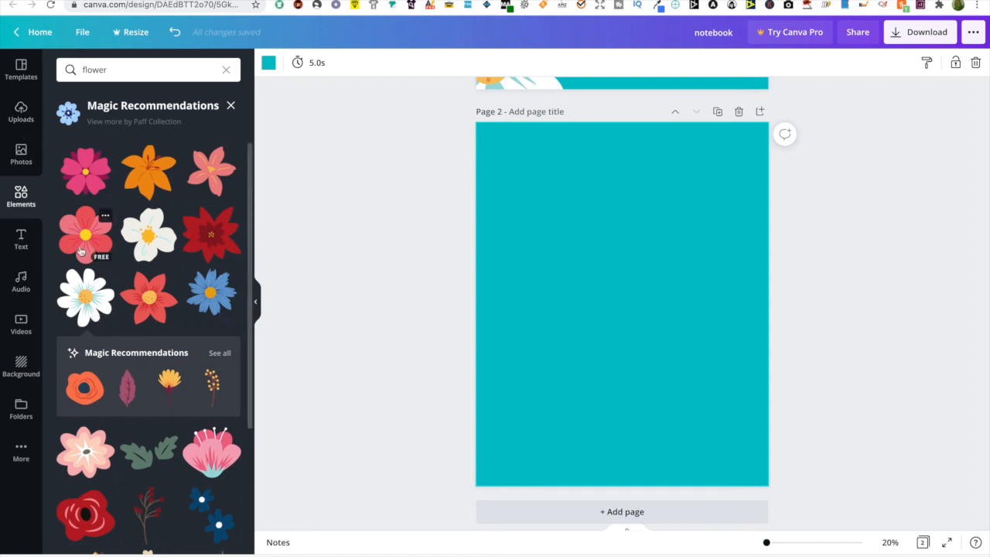
# Search the elements for "circle" and add the free circle outline to page 2.
pyautogui.click(128, 74)
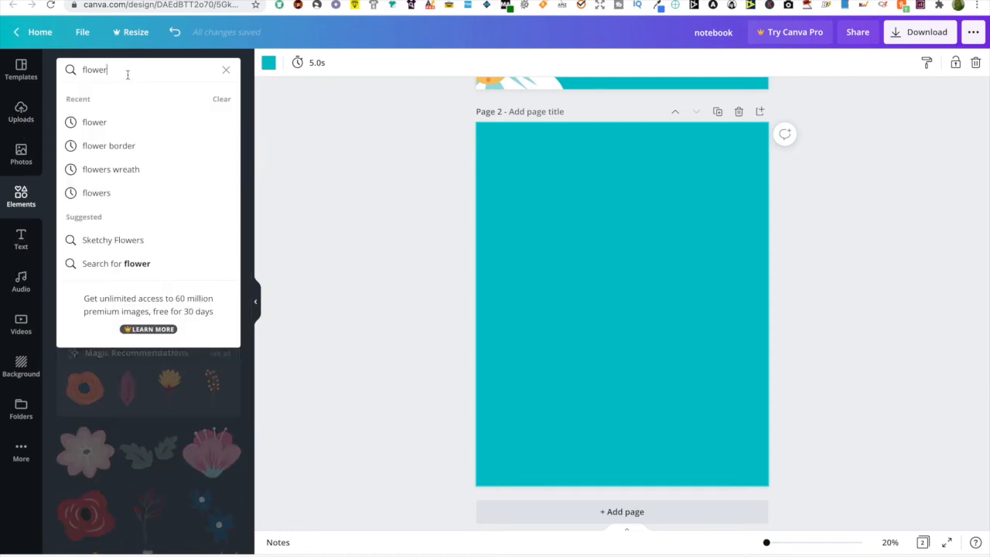
pyautogui.moveTo(128, 75); pyautogui.dragTo(57, 58)
pyautogui.write('c')
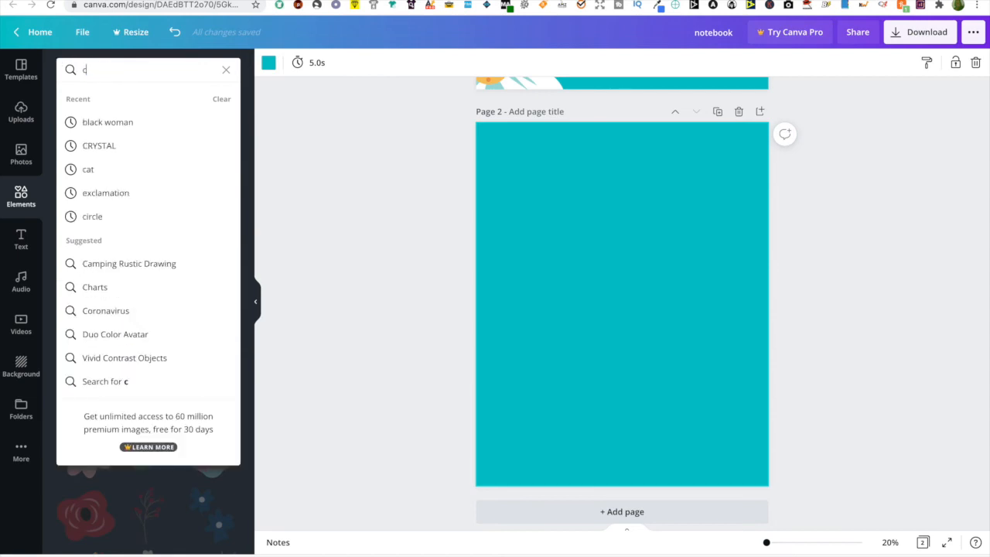
pyautogui.write('ircle')
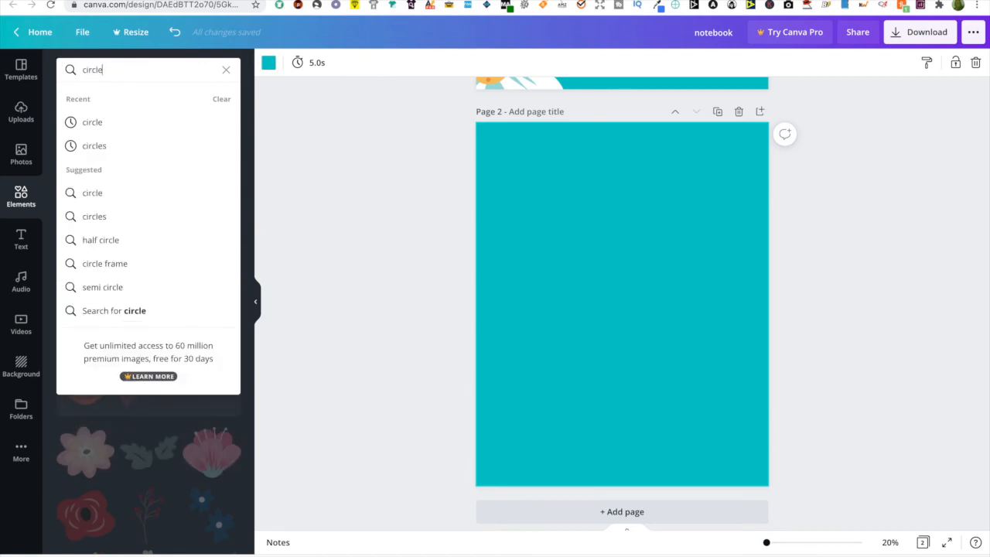
pyautogui.press('Return')
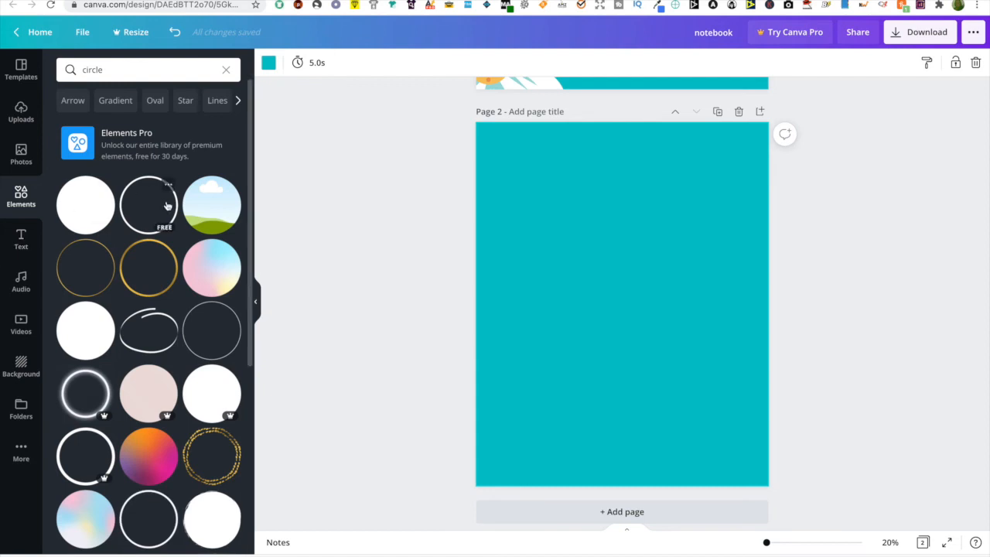
pyautogui.click(161, 203)
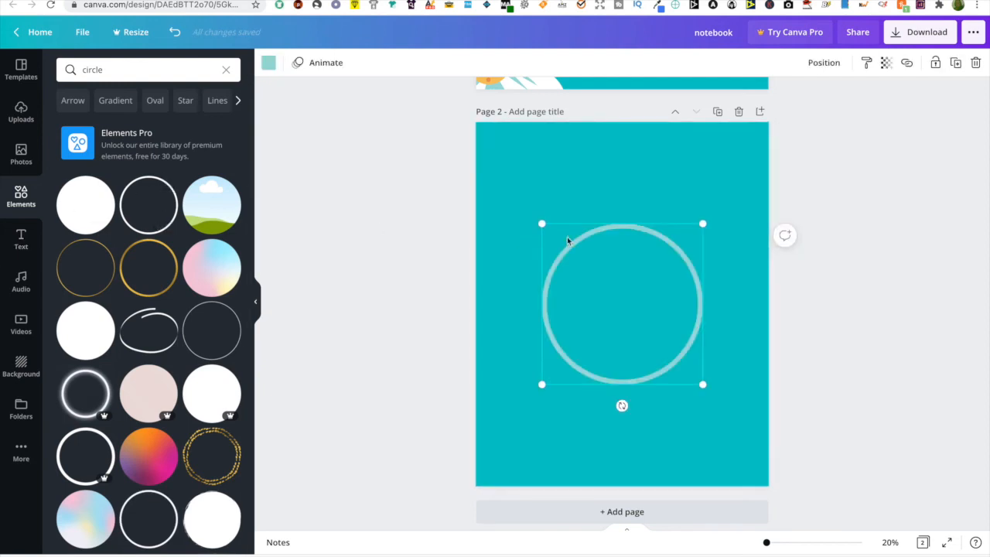
# Shrink the circle outline to a little over a third of the page width, keeping it centred on page 2.
pyautogui.moveTo(673, 238); pyautogui.dragTo(665, 278)
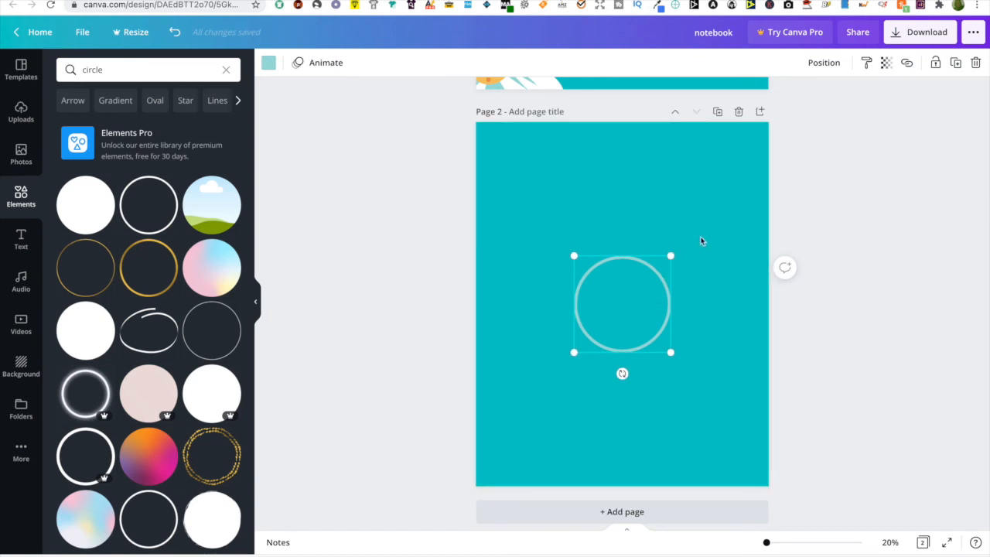
pyautogui.scroll(5, 703, 235)
pyautogui.scroll(-3, 703, 235)
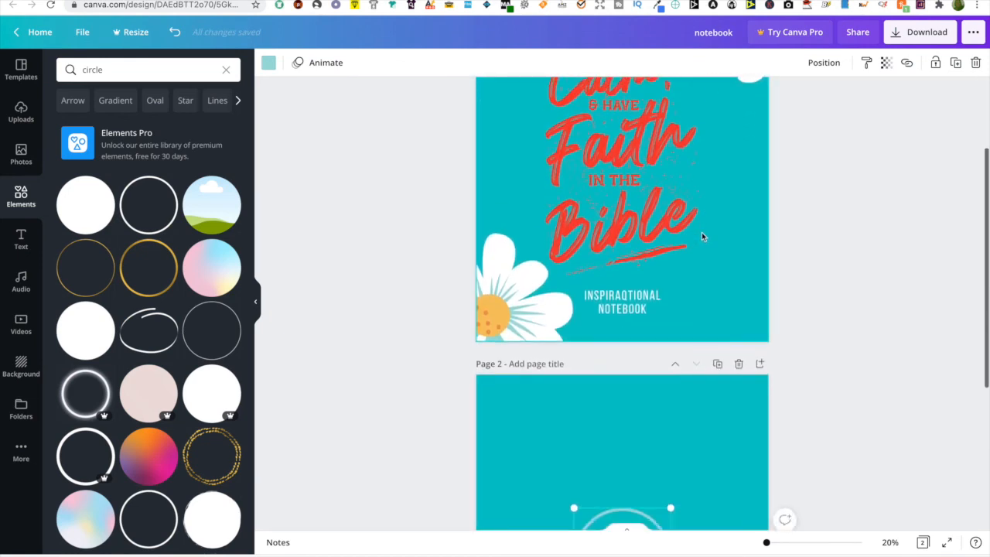
pyautogui.scroll(-1, 702, 236)
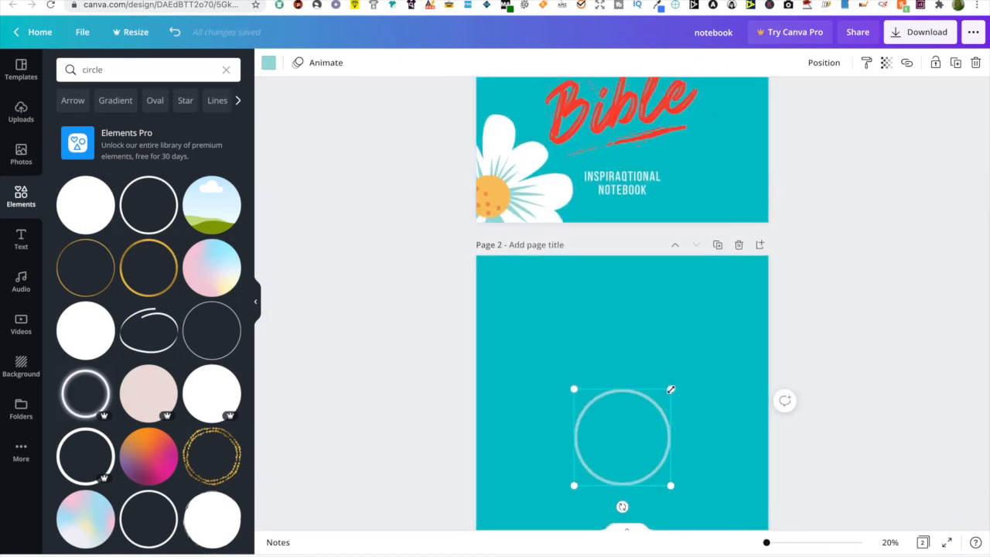
pyautogui.moveTo(671, 388); pyautogui.dragTo(674, 379)
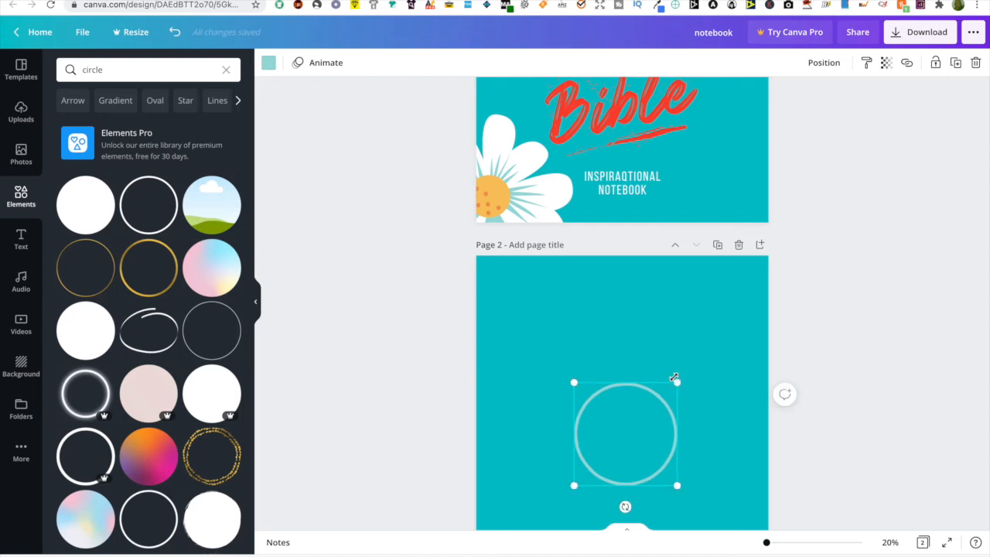
pyautogui.moveTo(574, 381); pyautogui.dragTo(565, 376)
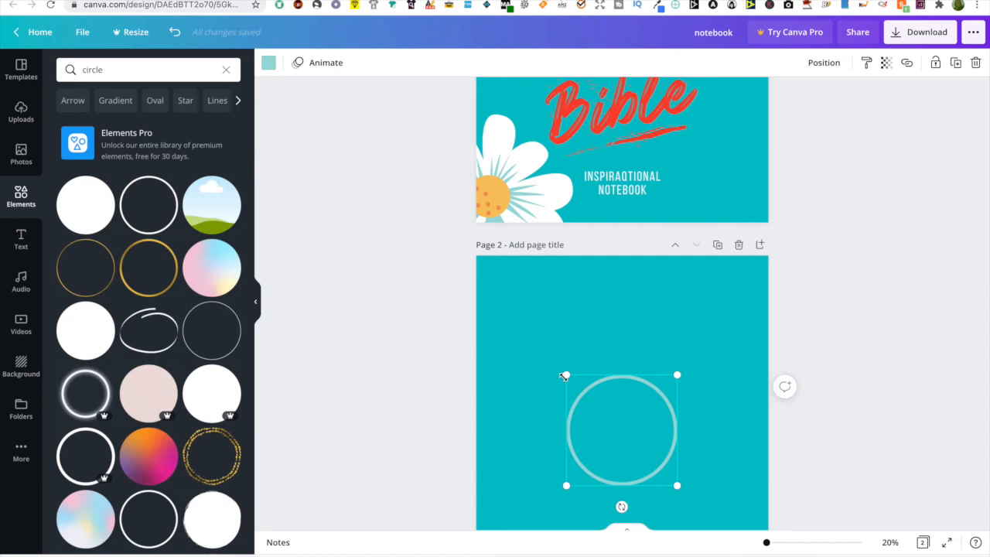
pyautogui.click(693, 378)
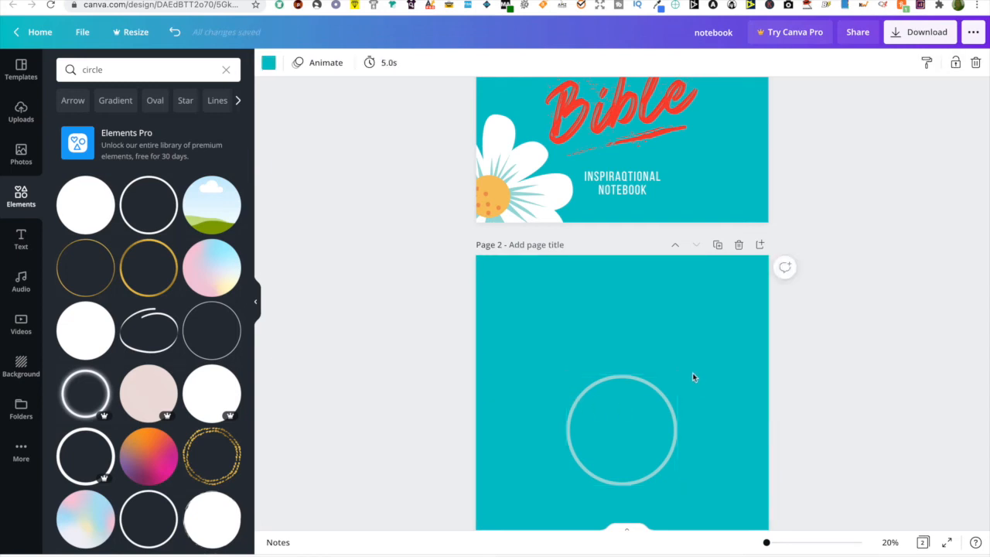
# Add the "A GIFT just for you" font combination to page 2 and position it centred over the circle outline.
pyautogui.scroll(1, 609, 416)
pyautogui.scroll(-2, 610, 415)
pyautogui.scroll(2, 610, 415)
pyautogui.scroll(-2, 610, 414)
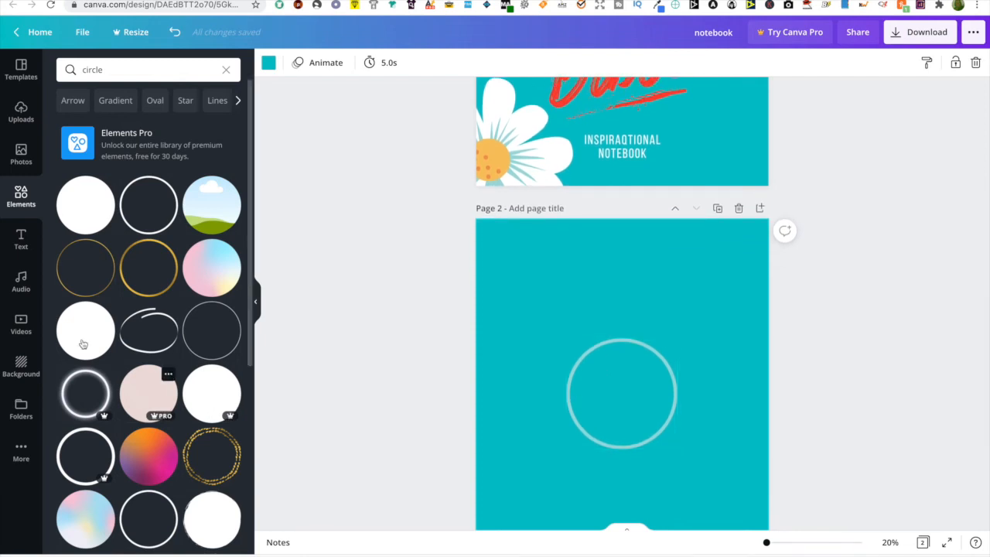
pyautogui.click(16, 246)
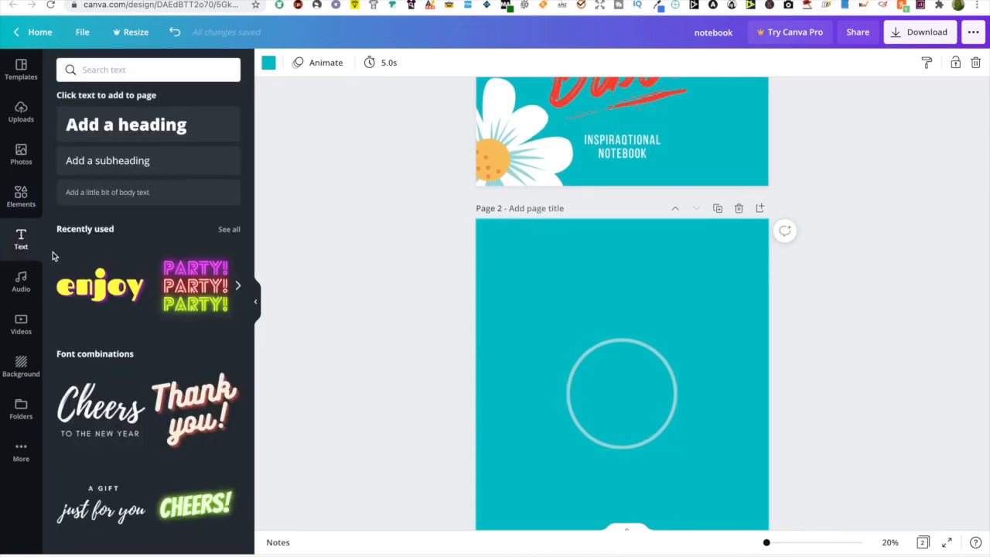
pyautogui.scroll(-5, 72, 271)
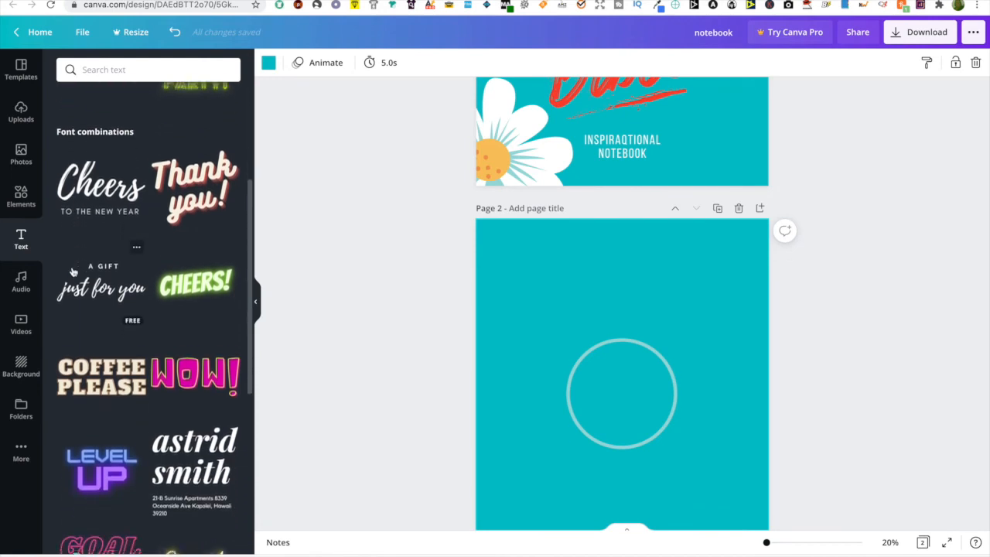
pyautogui.scroll(-1, 73, 271)
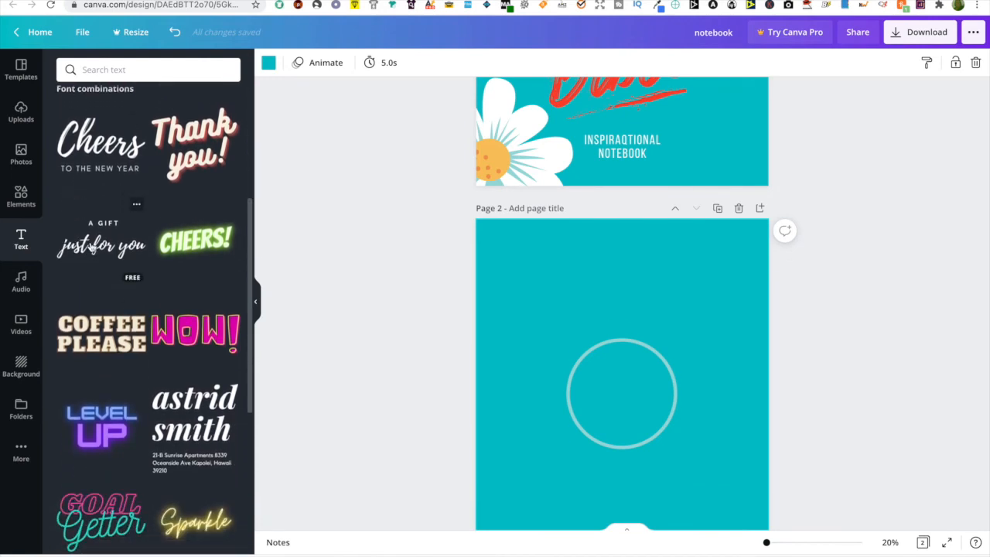
pyautogui.click(91, 246)
pyautogui.moveTo(587, 389); pyautogui.dragTo(522, 364)
pyautogui.moveTo(633, 399); pyautogui.dragTo(653, 400)
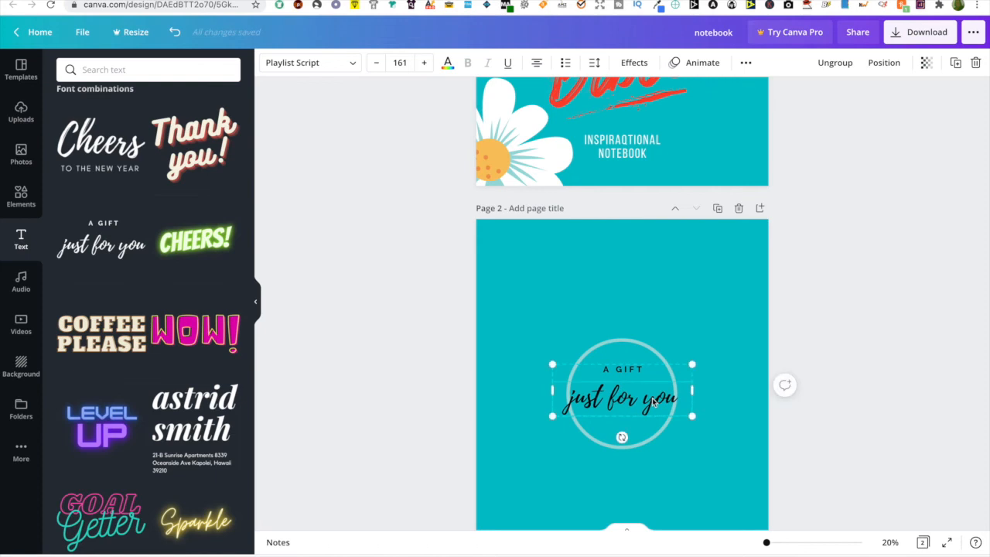
# Replace "A GIFT" with "GOD LOVES YOU" and "just for you" with "Notebooks".
pyautogui.click(642, 372)
pyautogui.click(645, 369)
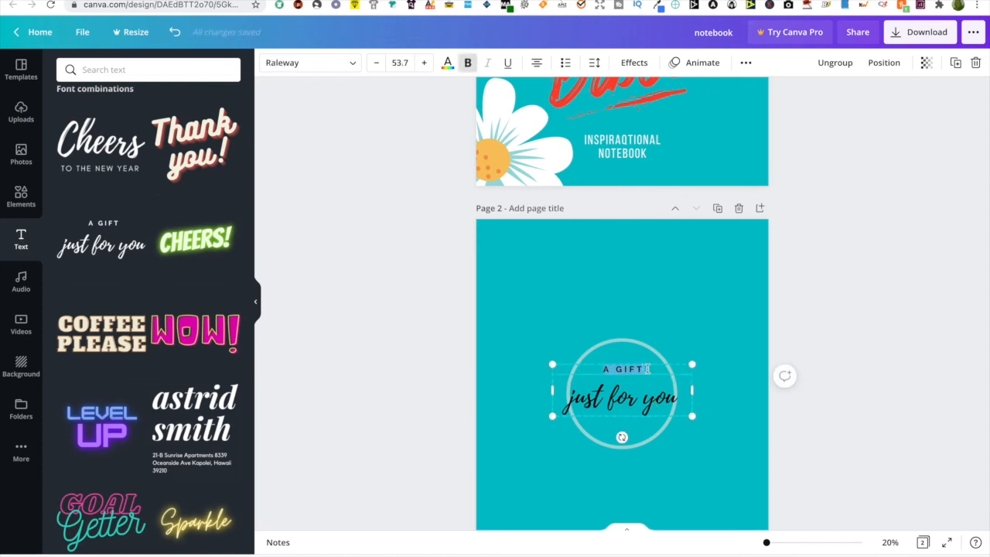
pyautogui.write('GOD LOVES')
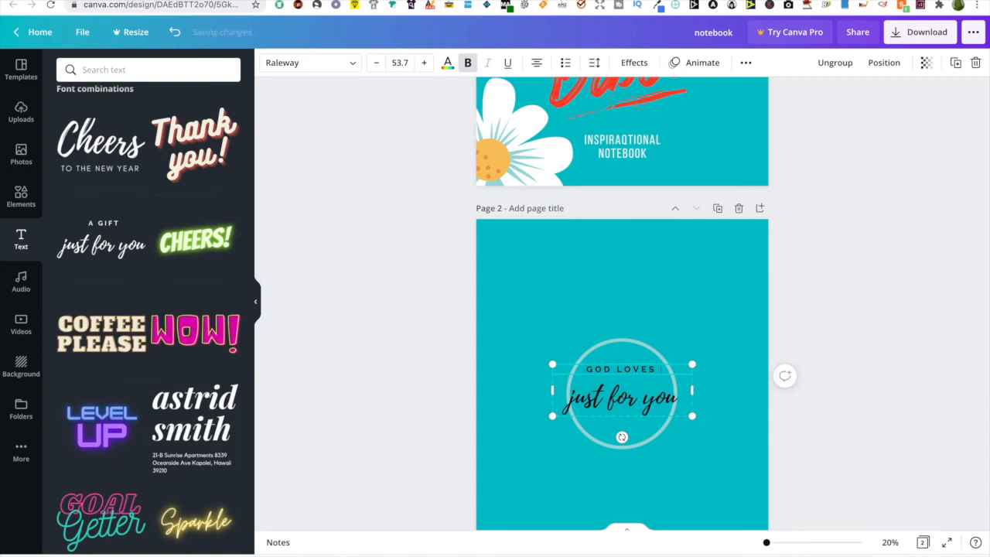
pyautogui.write(' YOU')
pyautogui.doubleClick(658, 408)
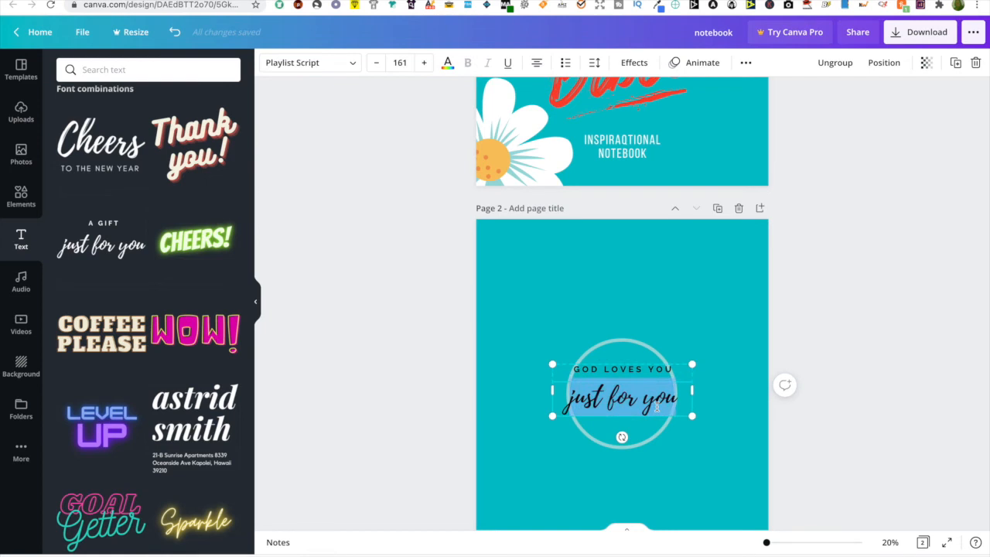
pyautogui.write('Notebooks')
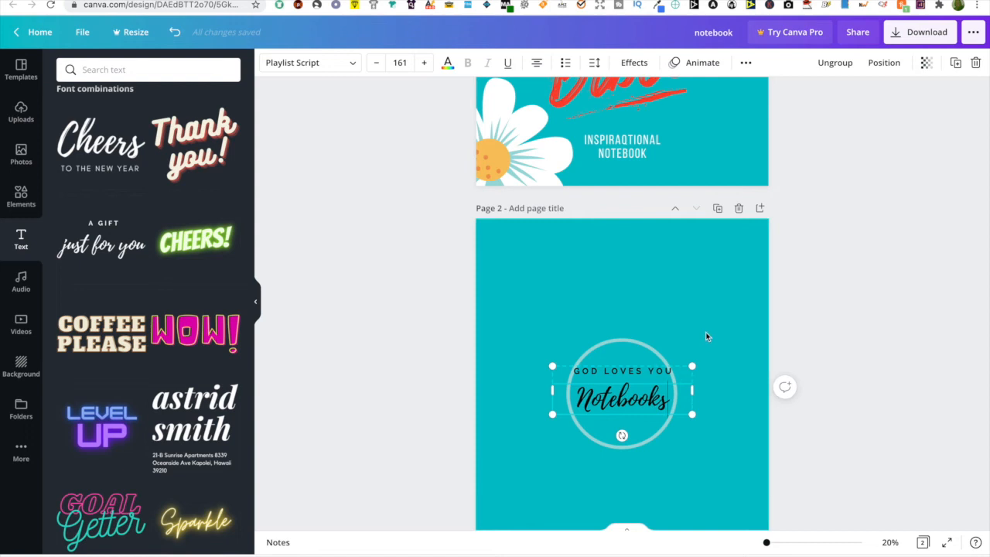
# Scale the text group down until "Notebooks" is at size 146, and colour both lines white.
pyautogui.moveTo(695, 364); pyautogui.dragTo(688, 367)
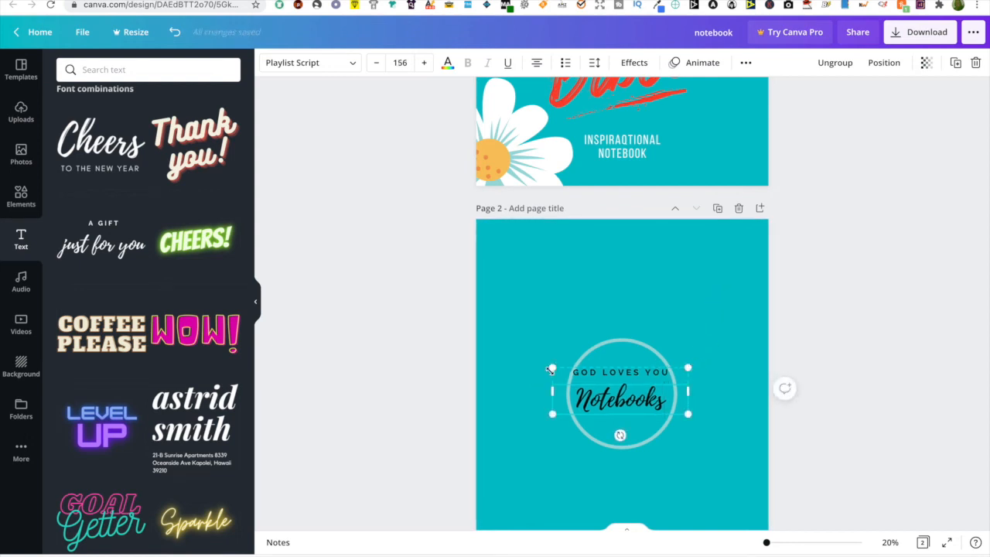
pyautogui.moveTo(553, 367); pyautogui.dragTo(562, 371)
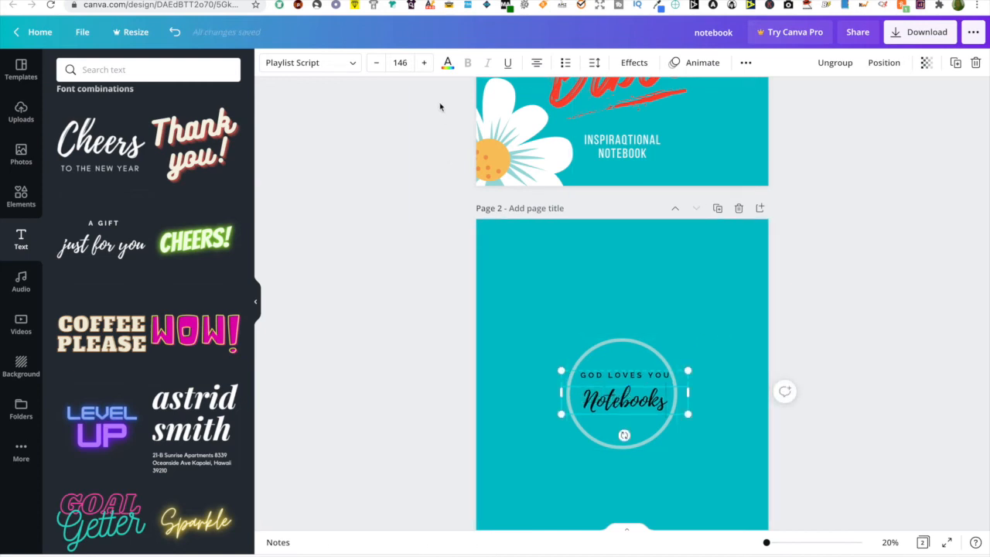
pyautogui.click(447, 63)
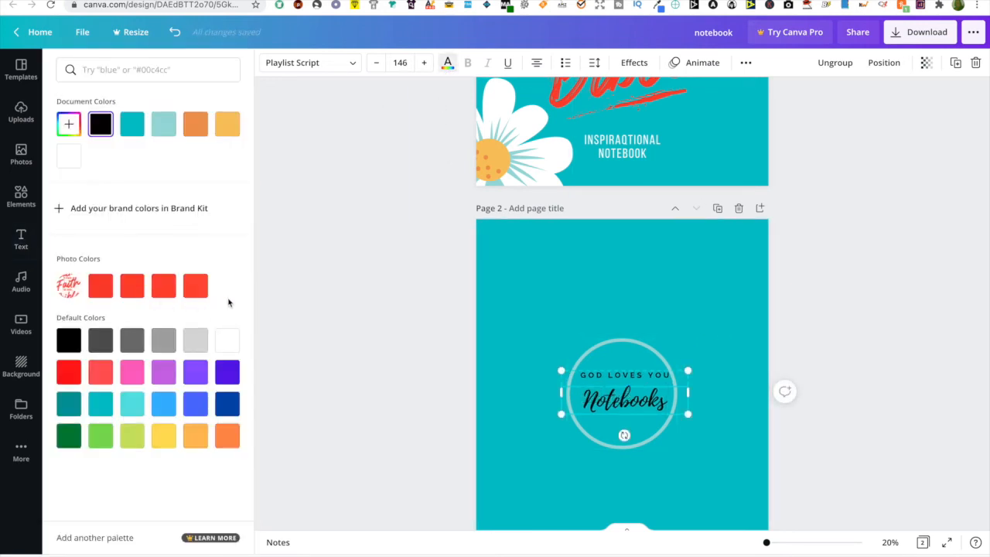
pyautogui.click(227, 340)
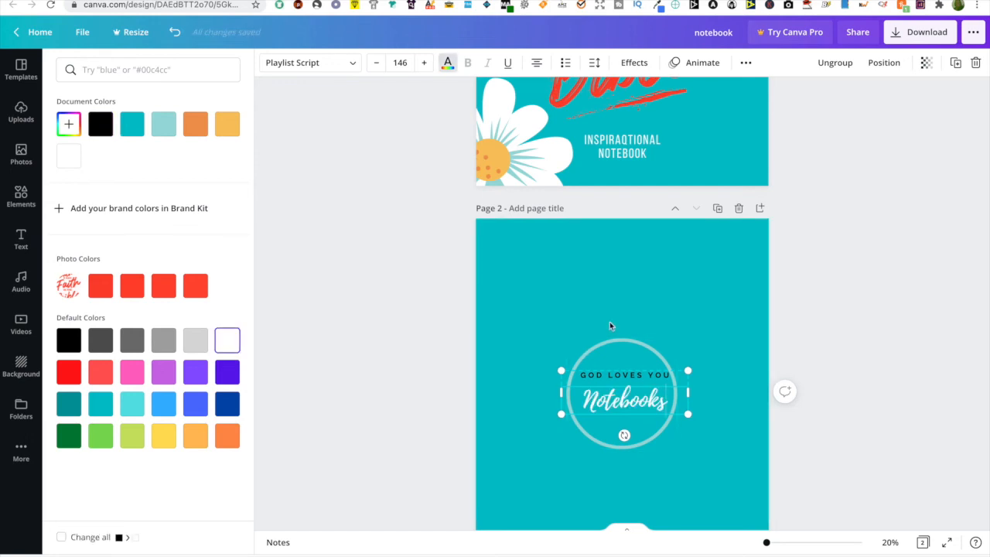
pyautogui.click(609, 326)
pyautogui.click(632, 377)
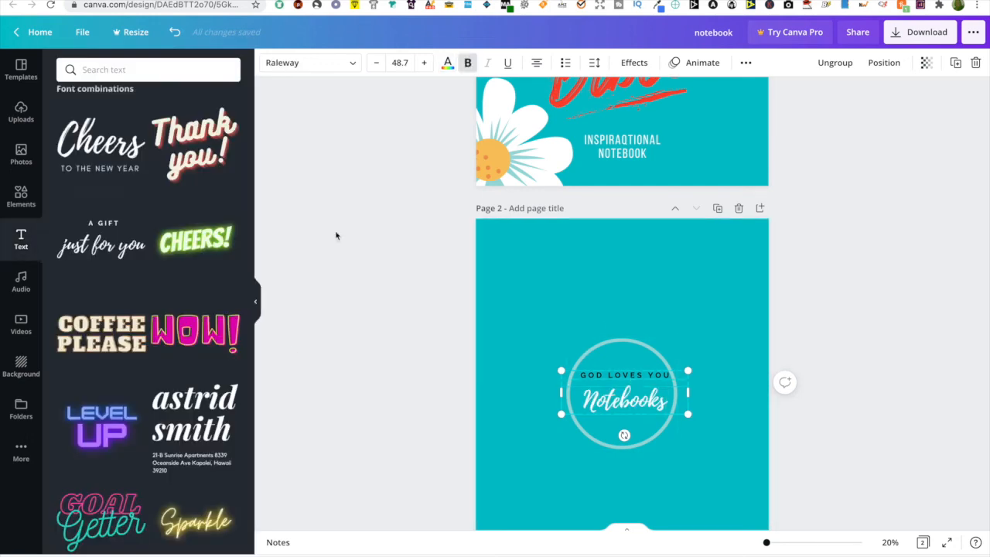
pyautogui.click(447, 63)
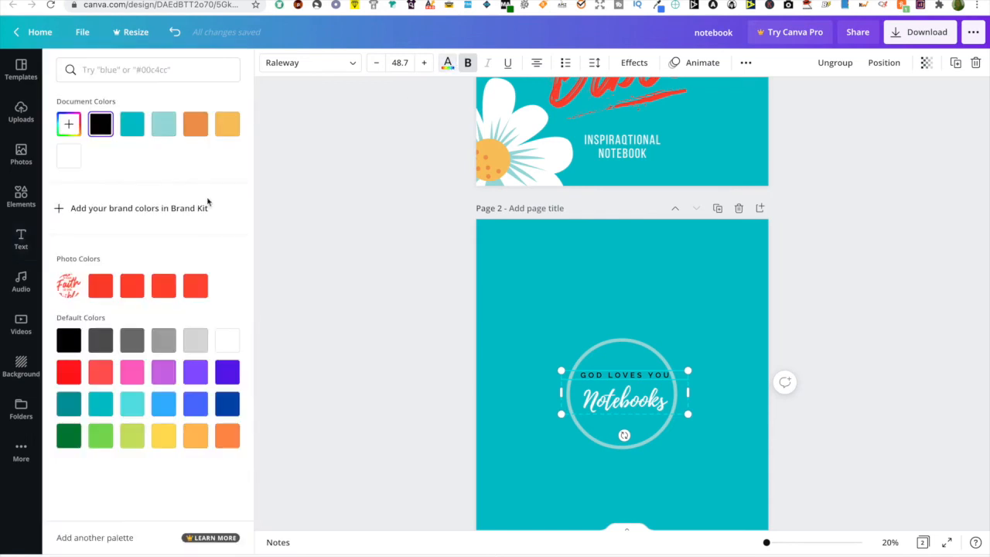
pyautogui.click(232, 341)
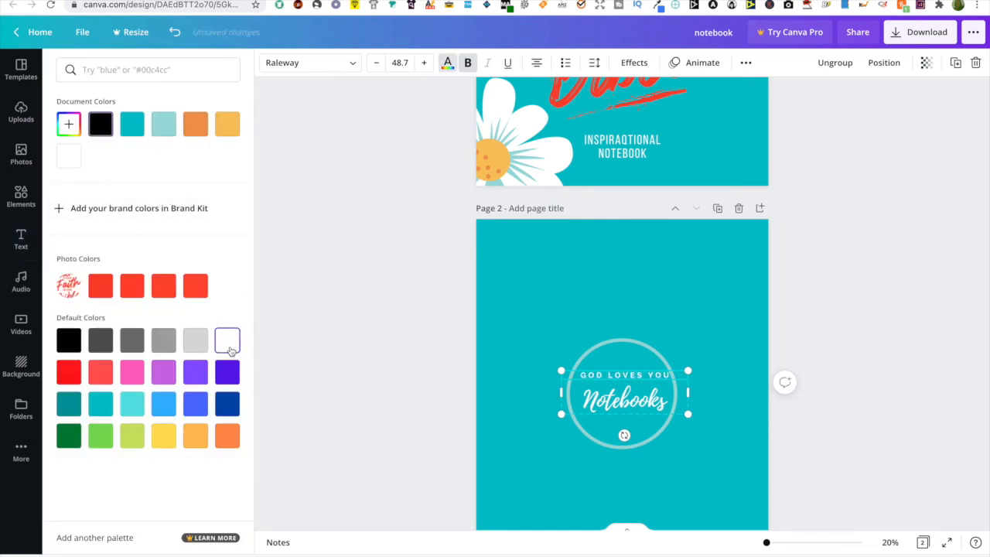
pyautogui.click(698, 326)
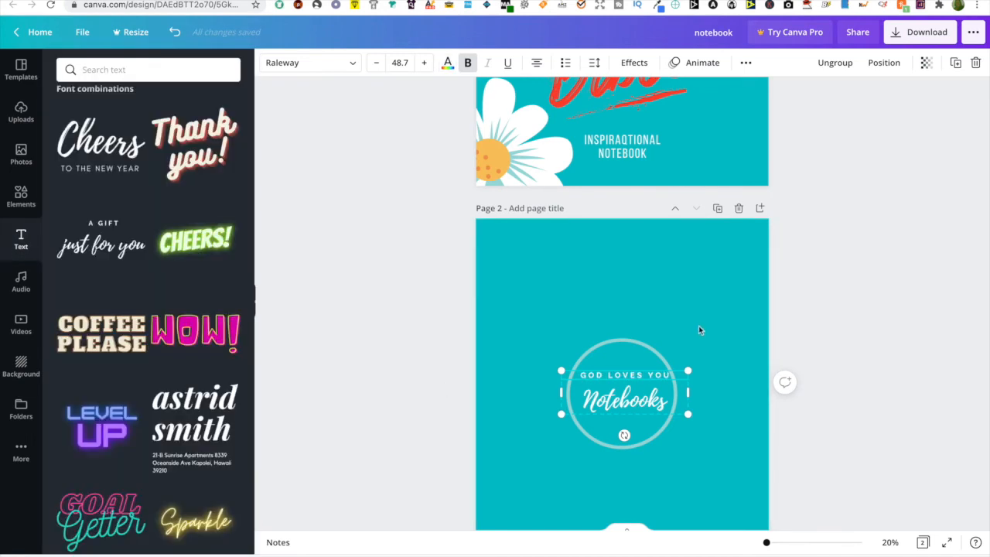
# Move the "GOD LOVES YOU Notebooks" text group slightly to centre it inside the circle outline.
pyautogui.click(649, 354)
pyautogui.click(639, 402)
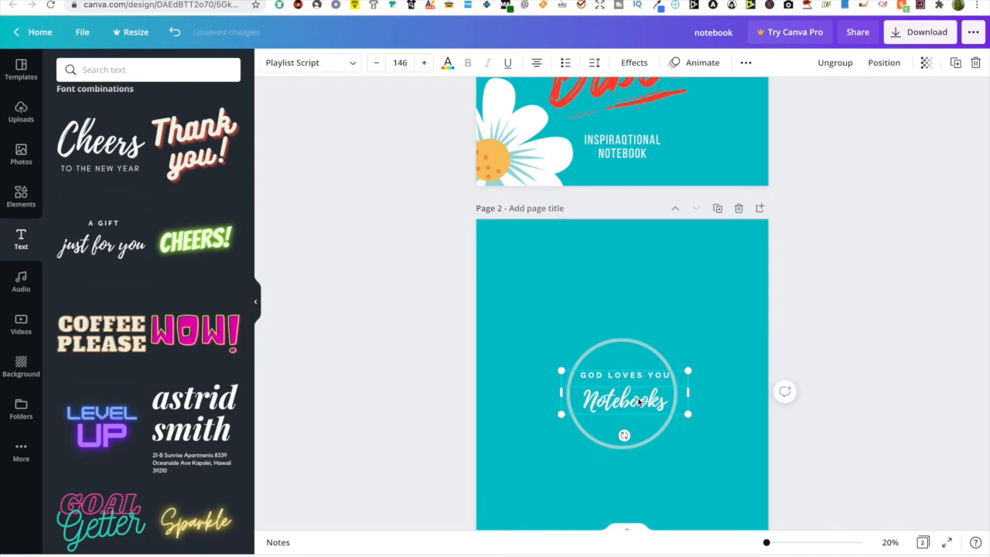
pyautogui.moveTo(639, 402); pyautogui.dragTo(636, 403)
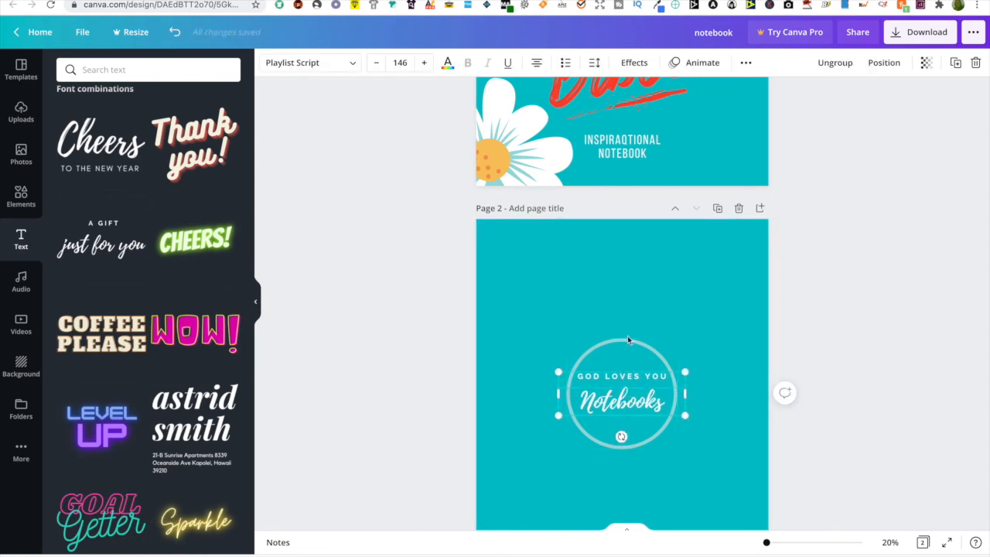
pyautogui.click(702, 310)
# Review both pages and download them as PNG files at 2475 × 3075 px.
pyautogui.scroll(-2, 701, 310)
pyautogui.scroll(5, 702, 310)
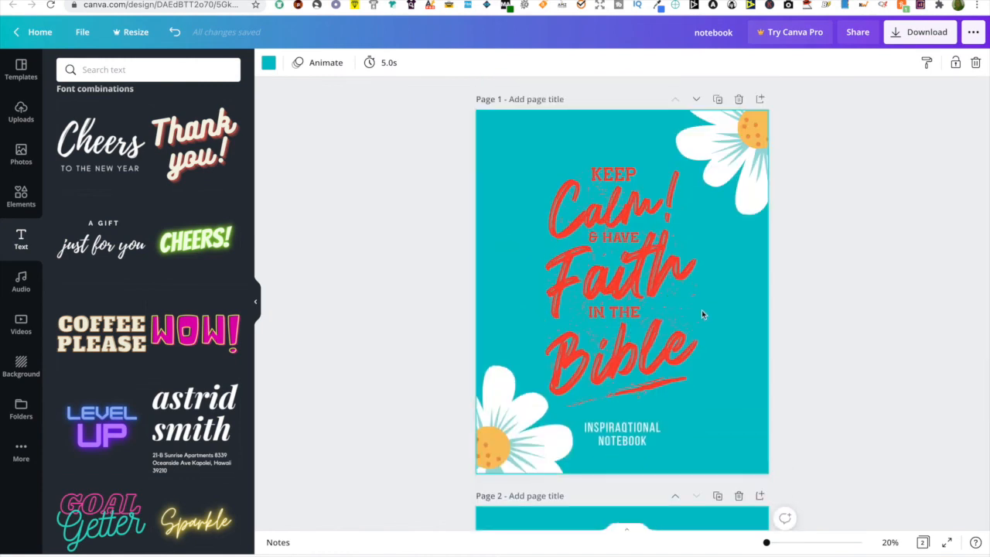
pyautogui.scroll(-5, 702, 313)
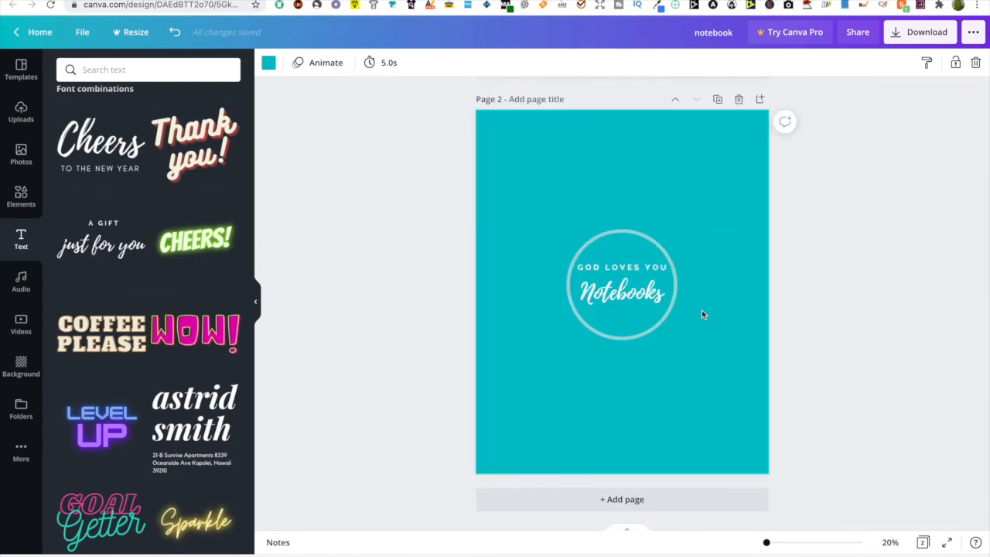
pyautogui.scroll(5, 702, 311)
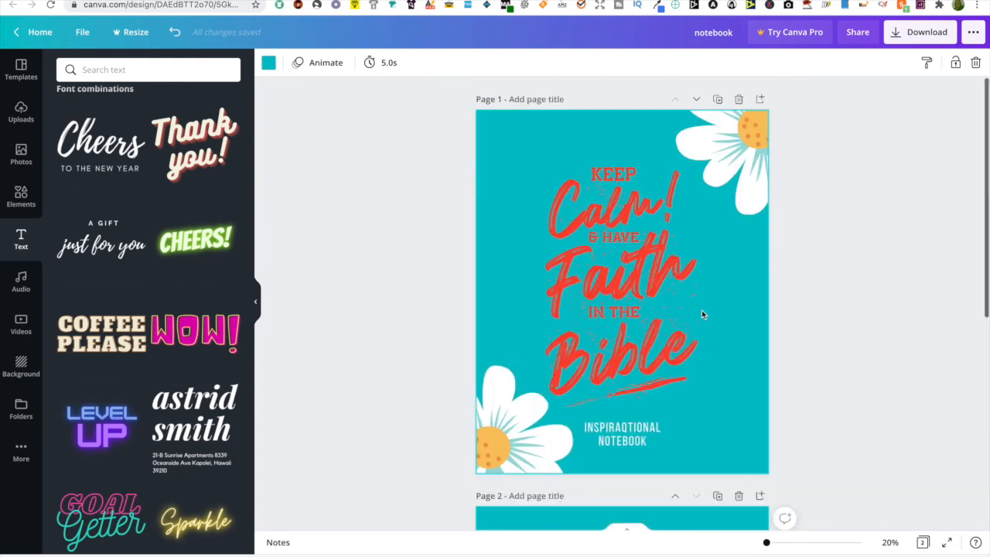
pyautogui.click(893, 37)
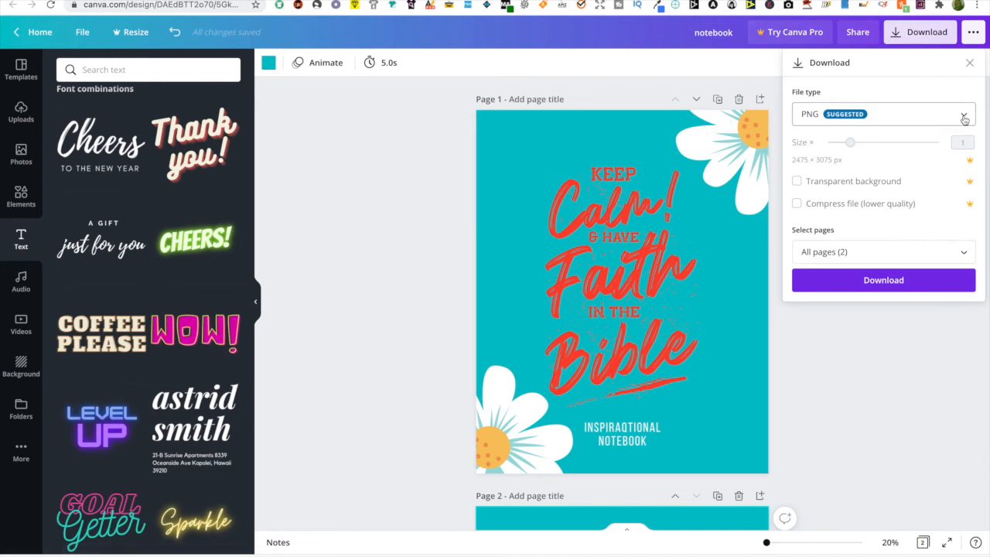
pyautogui.click(868, 283)
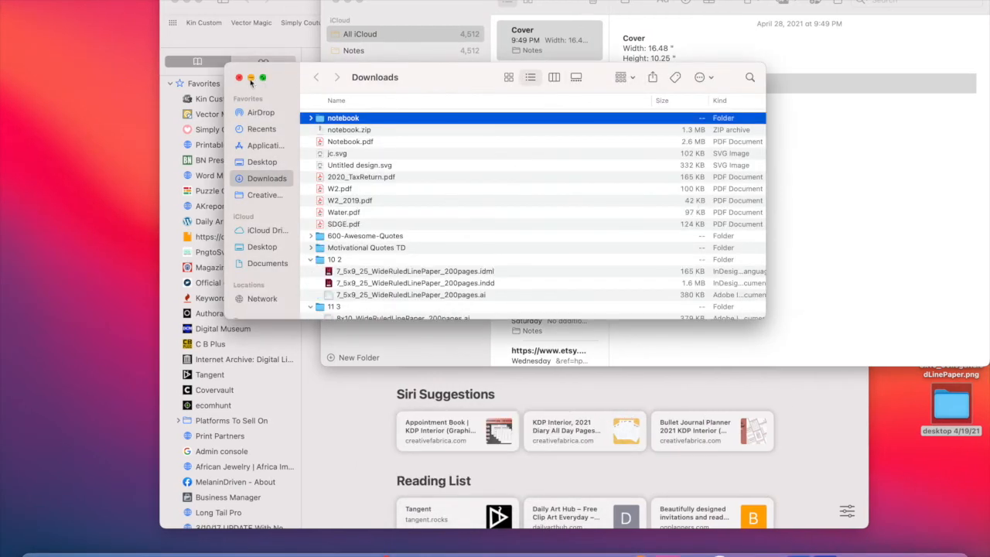
# Close the Downloads window, switch back to Canva in Chrome, and leave the finished notebook design for the home page.
pyautogui.click(239, 79)
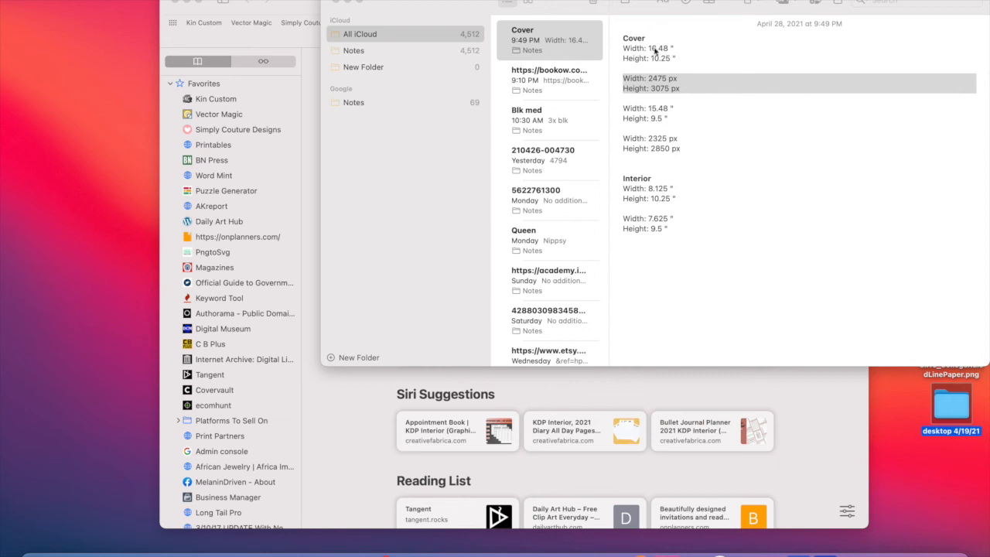
pyautogui.click(359, 441)
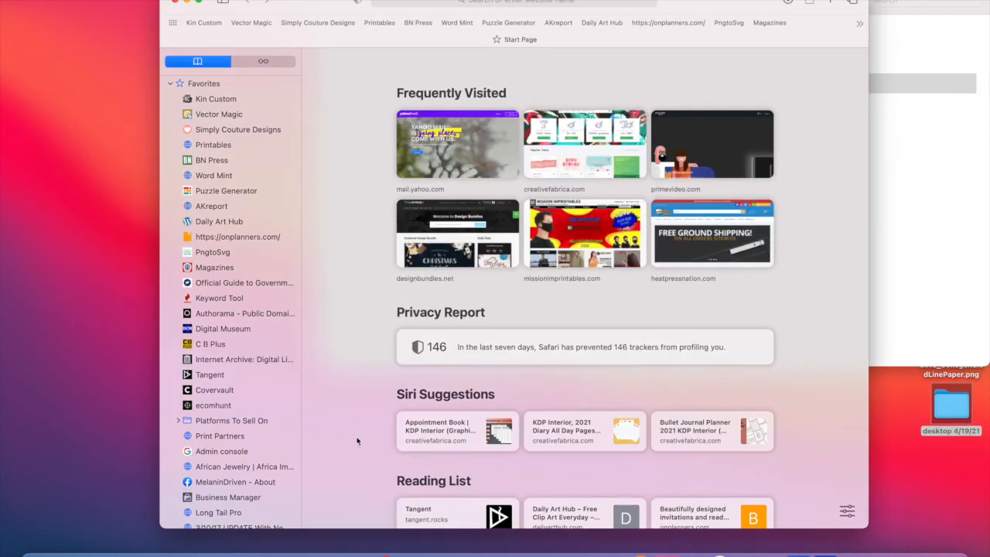
pyautogui.click(88, 551)
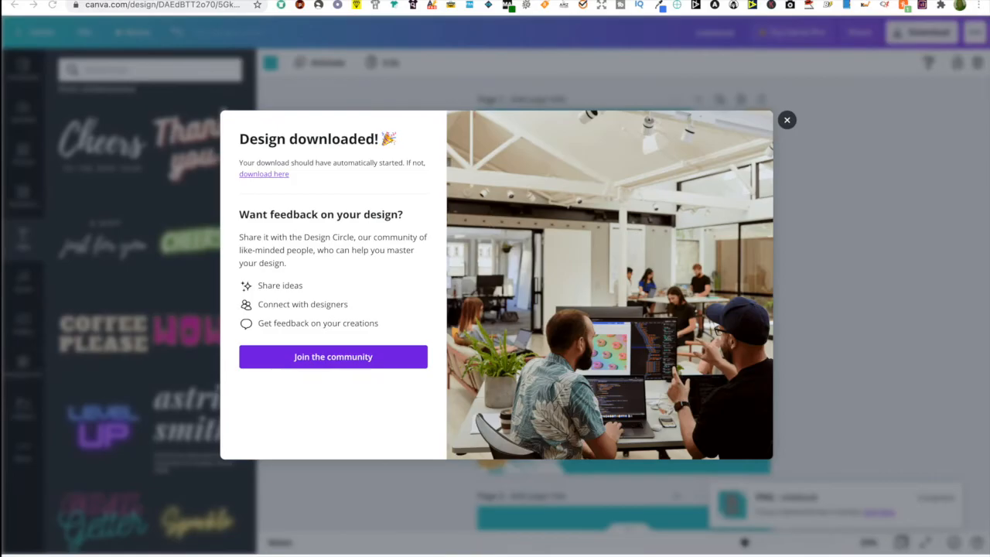
pyautogui.click(785, 122)
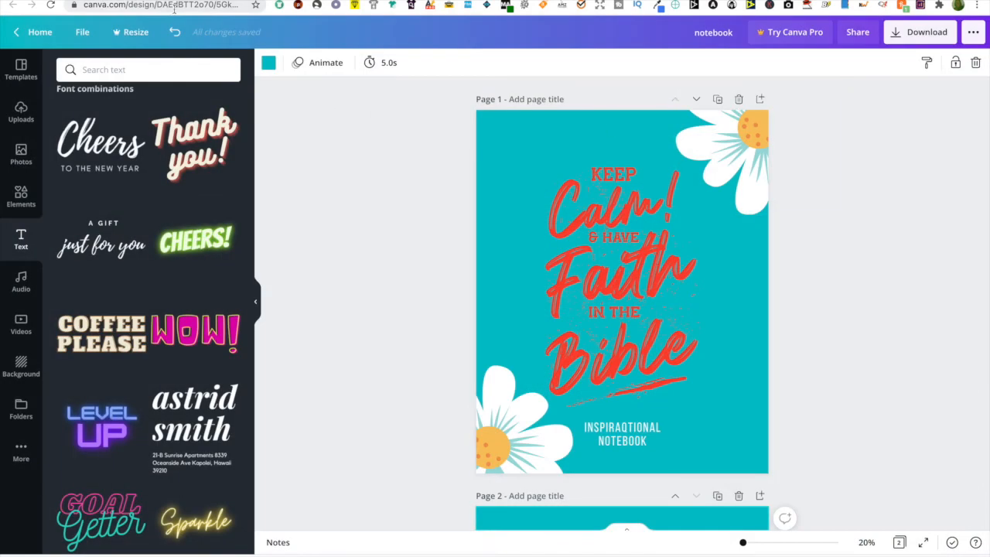
pyautogui.click(43, 34)
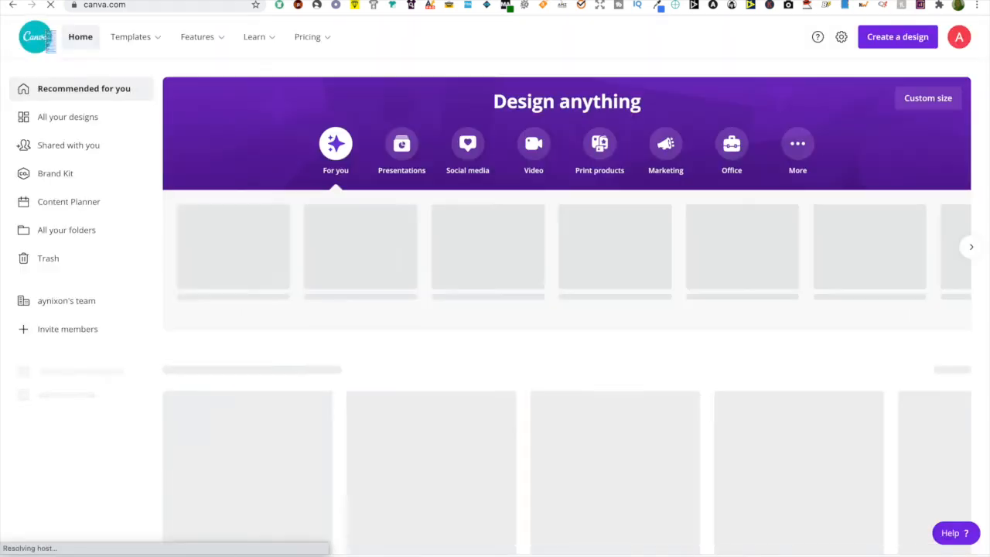
# Dismiss the rewards pop-up and start a new custom-size design measured in inches.
pyautogui.click(911, 41)
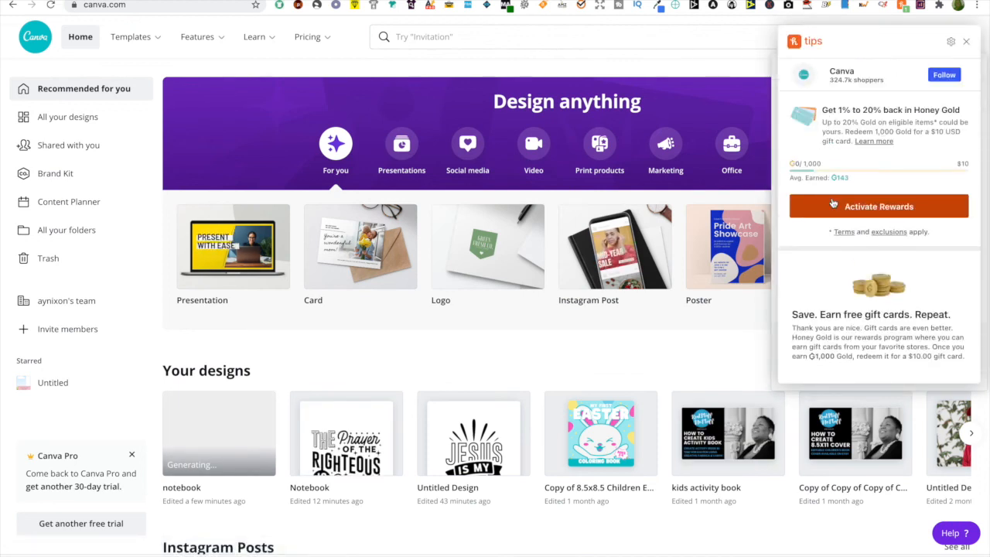
pyautogui.click(967, 45)
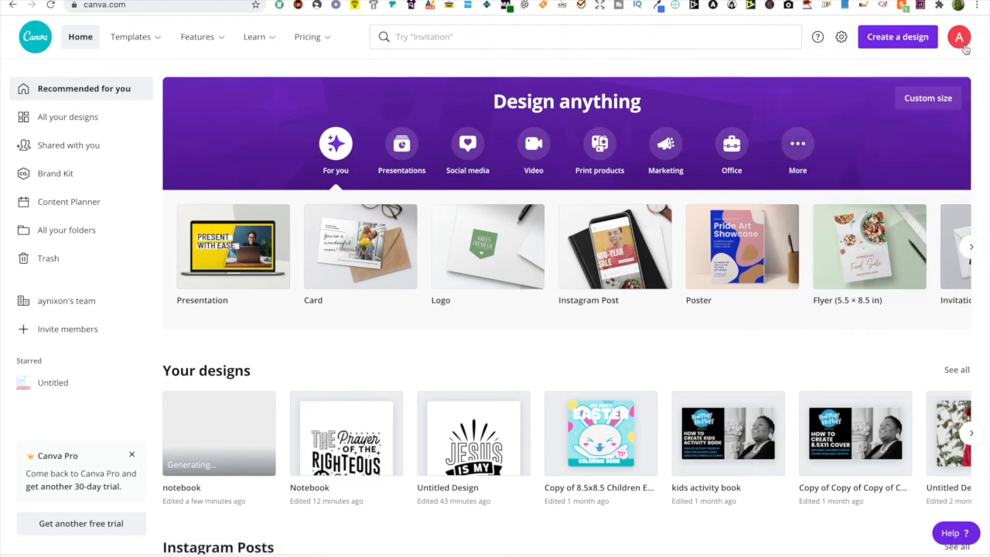
pyautogui.click(903, 41)
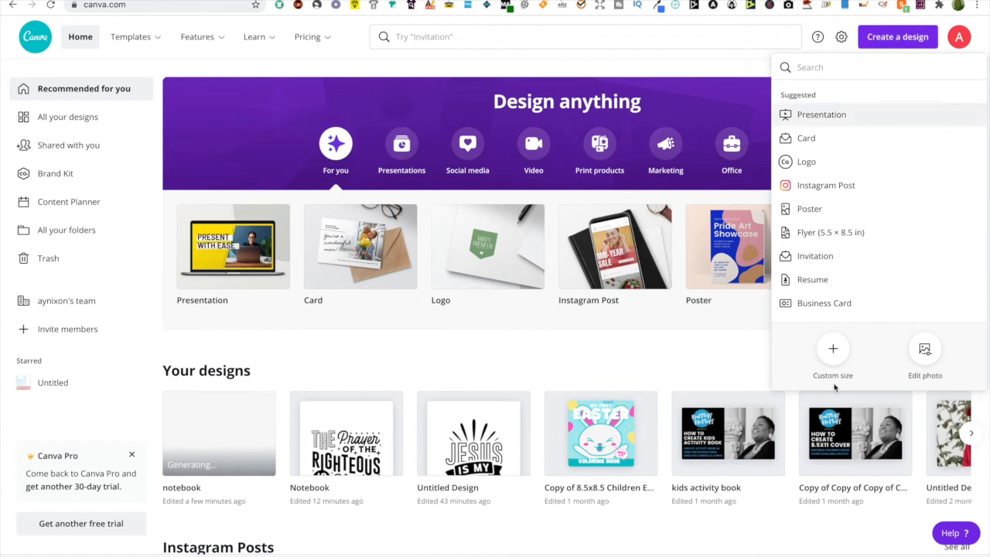
pyautogui.click(834, 350)
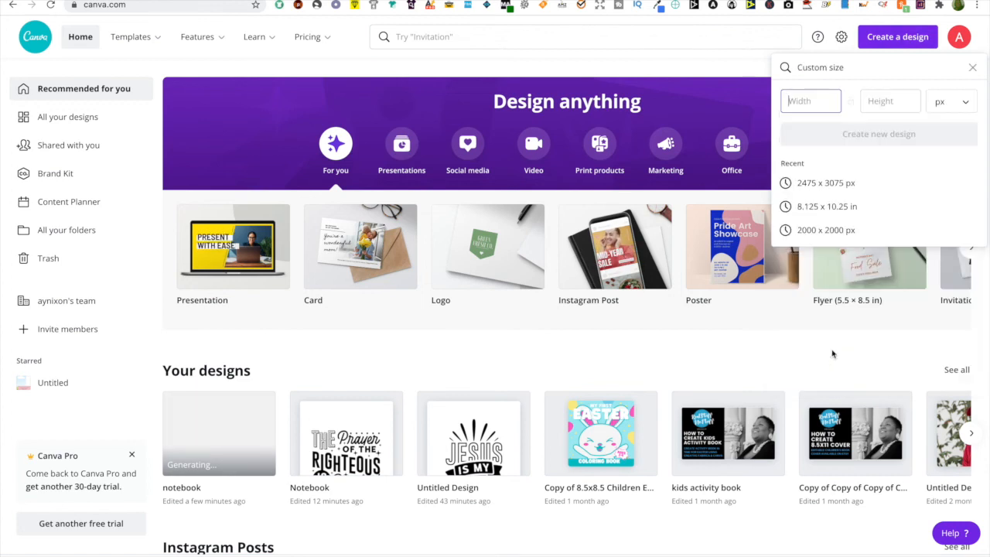
pyautogui.click(951, 102)
pyautogui.click(949, 130)
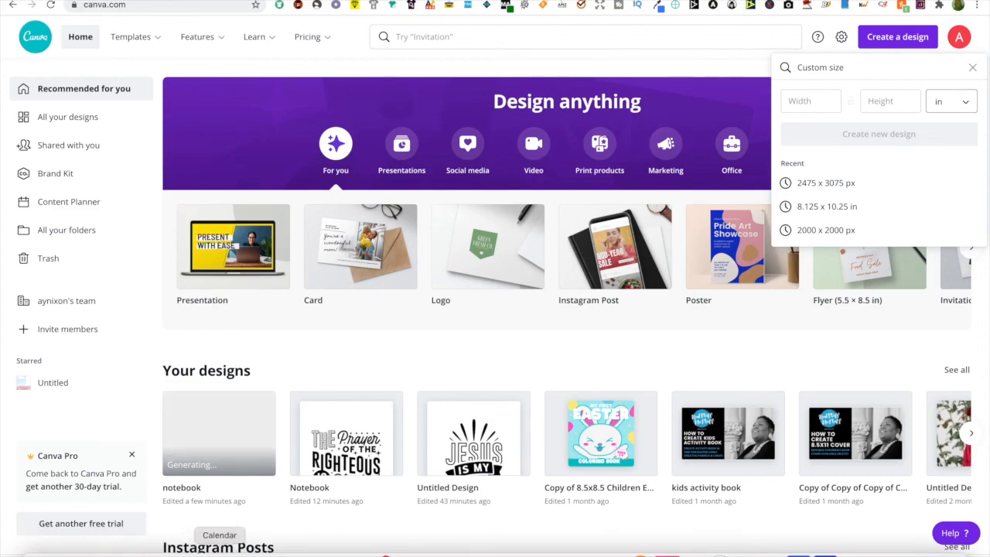
# Look up the first width listed under Cover in Notes and enter 16.48 in as the custom design's width.
pyautogui.click(246, 551)
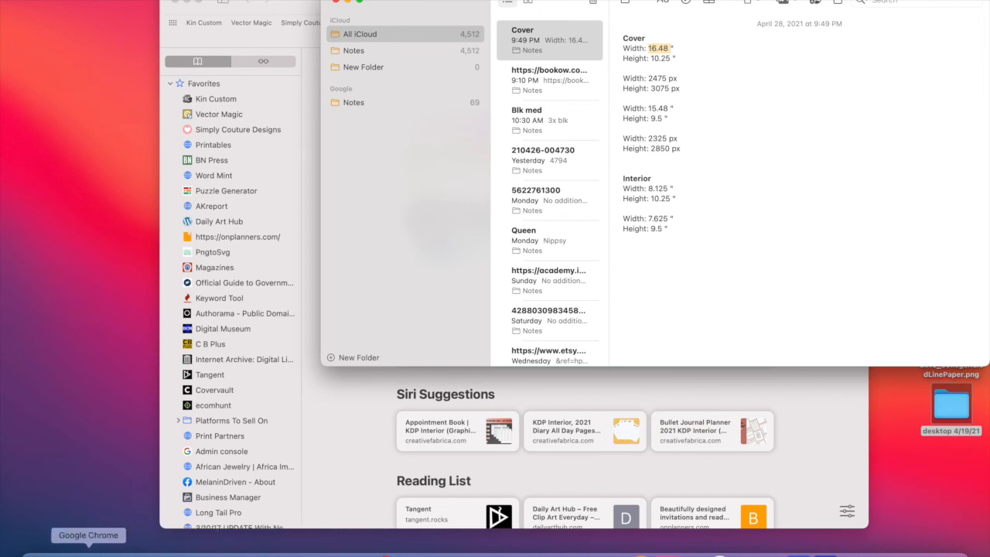
pyautogui.click(137, 551)
pyautogui.click(810, 99)
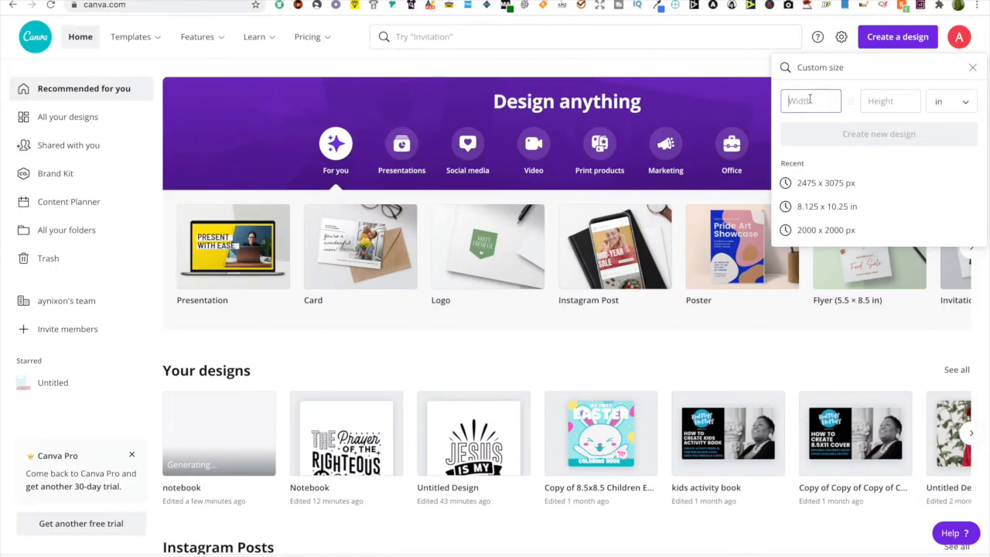
pyautogui.write('16.48')
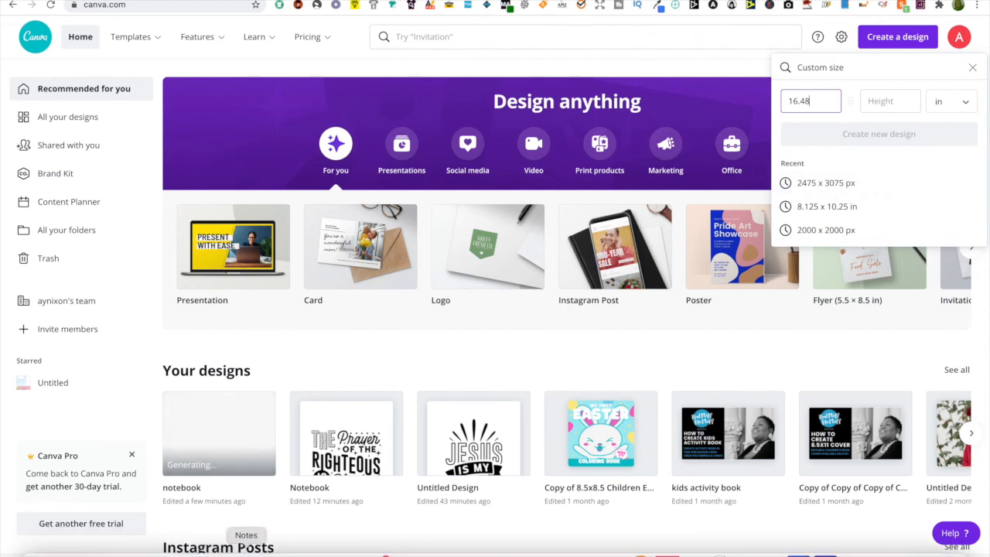
# Look up the matching cover height in Notes, enter 10.25 in as the design's height, and create the design.
pyautogui.click(246, 552)
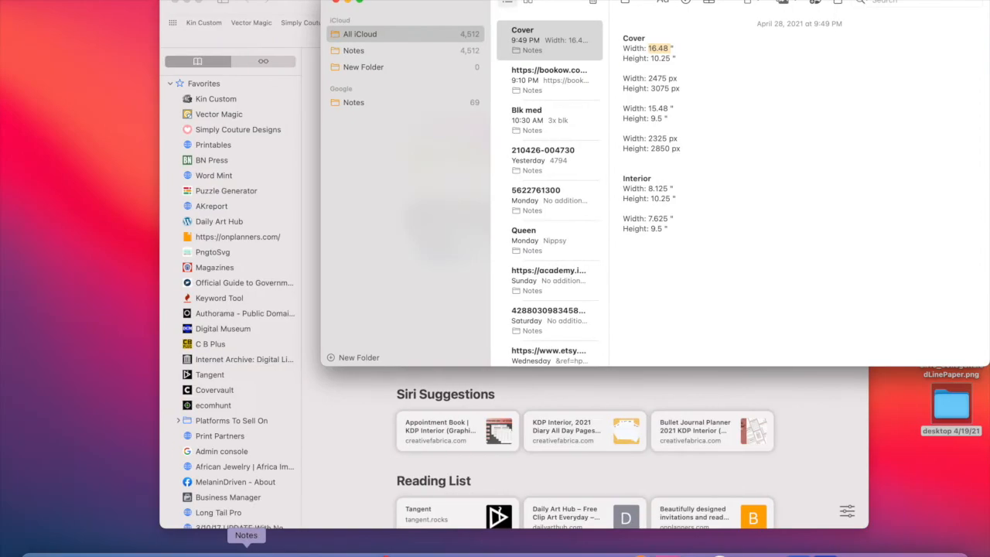
pyautogui.click(669, 58)
pyautogui.moveTo(670, 58); pyautogui.dragTo(657, 58)
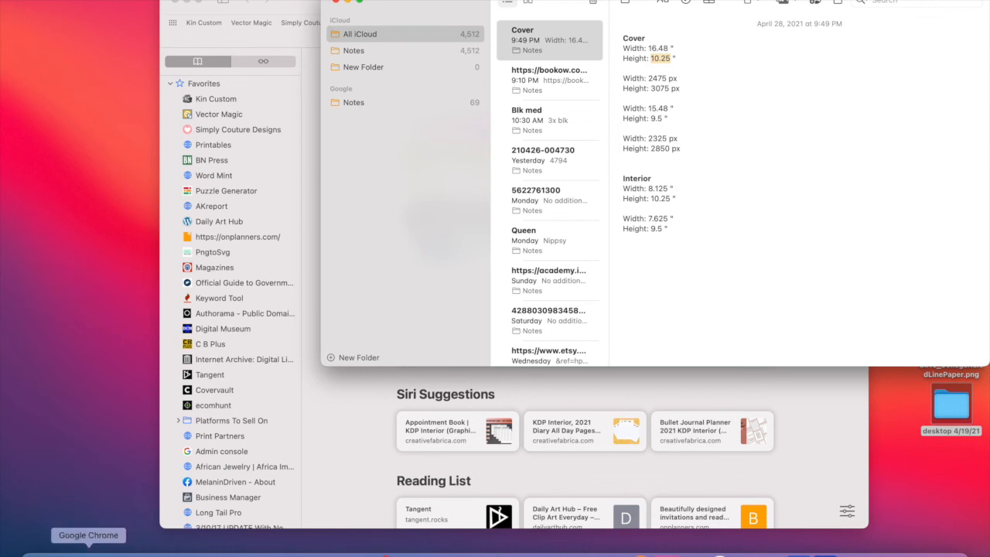
pyautogui.click(150, 551)
pyautogui.click(878, 101)
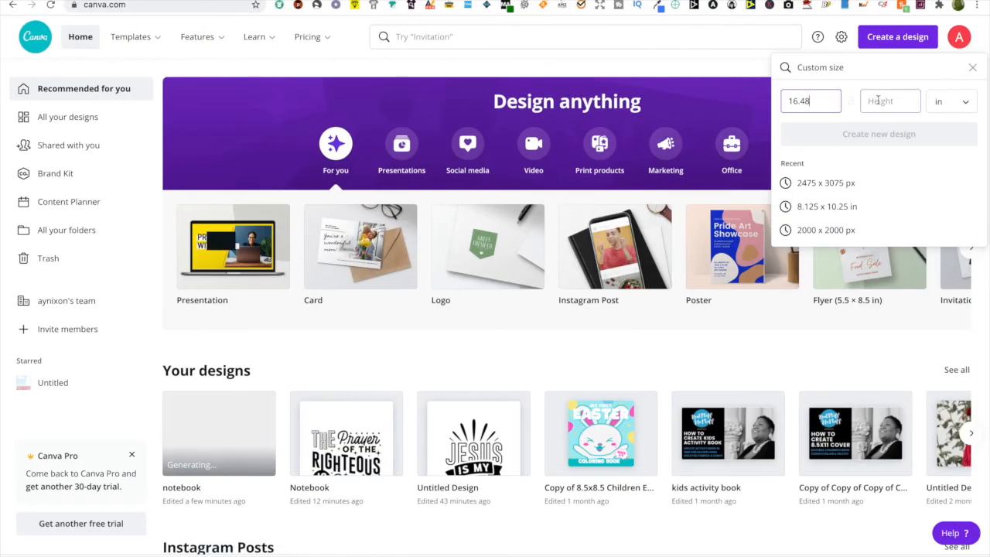
pyautogui.write('10.25')
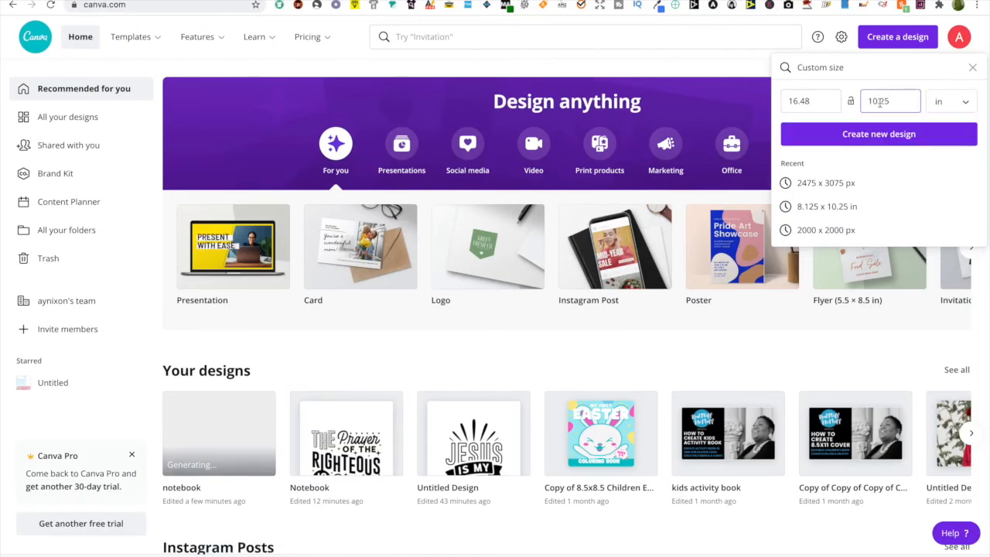
pyautogui.click(880, 135)
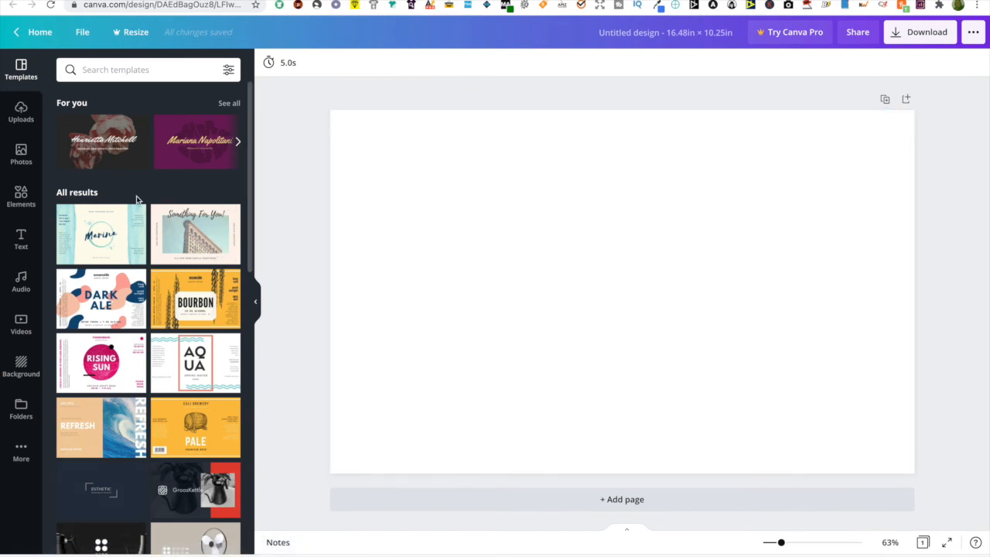
# Upload 1.png and 2.png from the notebook folder in Downloads to the design's image uploads.
pyautogui.click(22, 113)
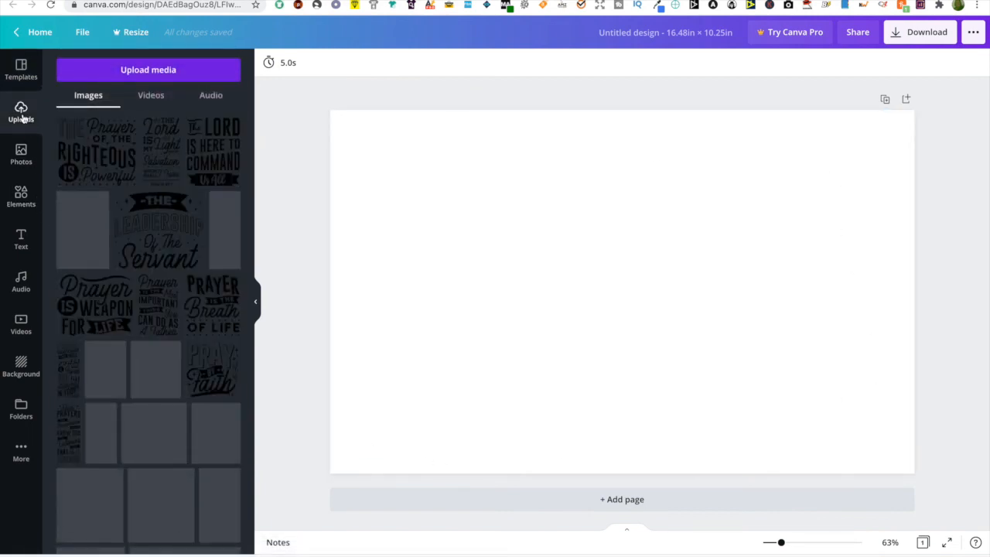
pyautogui.click(151, 70)
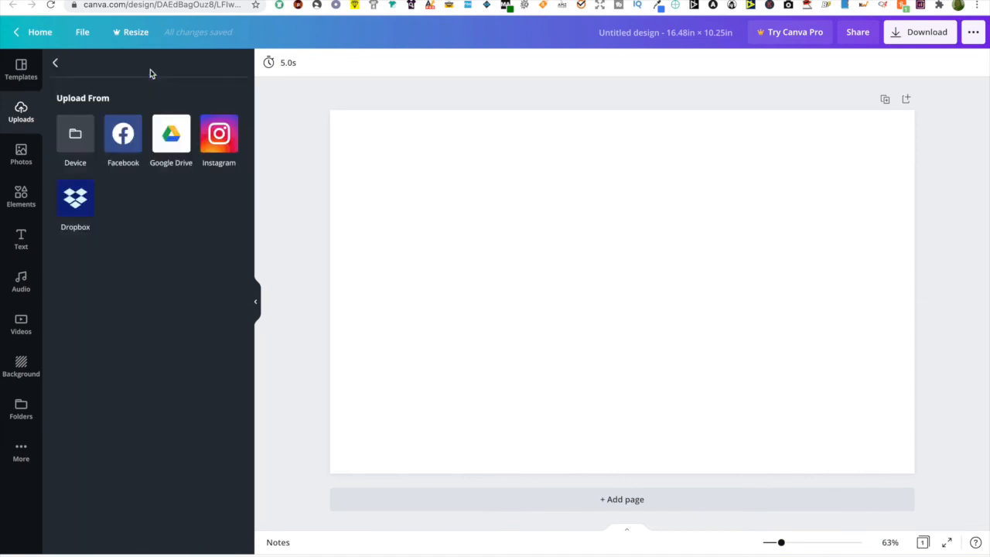
pyautogui.click(77, 138)
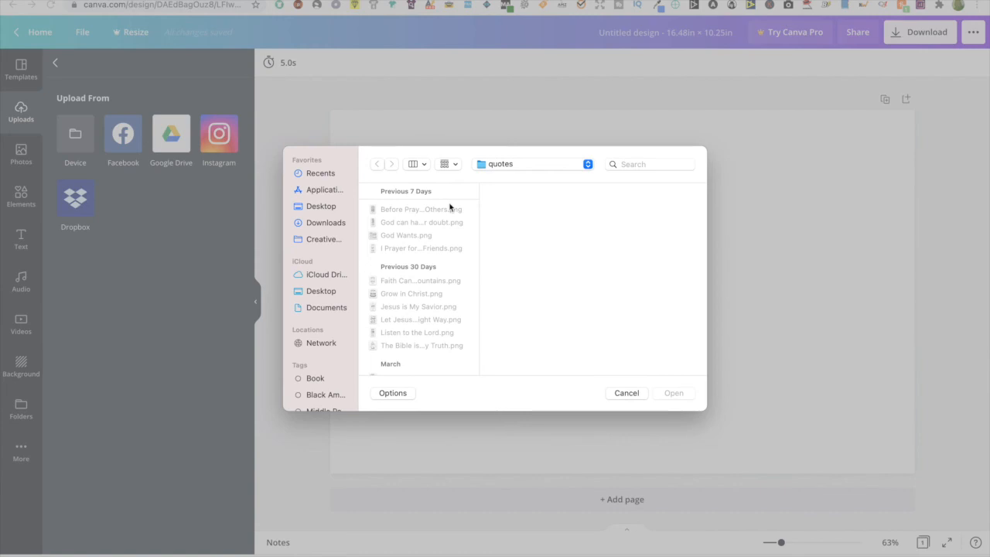
pyautogui.click(333, 222)
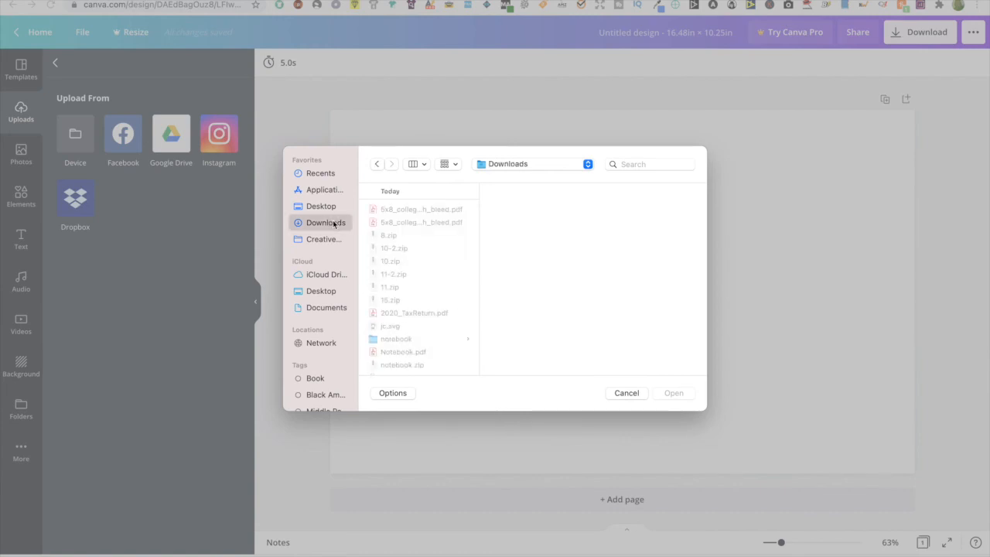
pyautogui.click(402, 340)
pyautogui.click(517, 243)
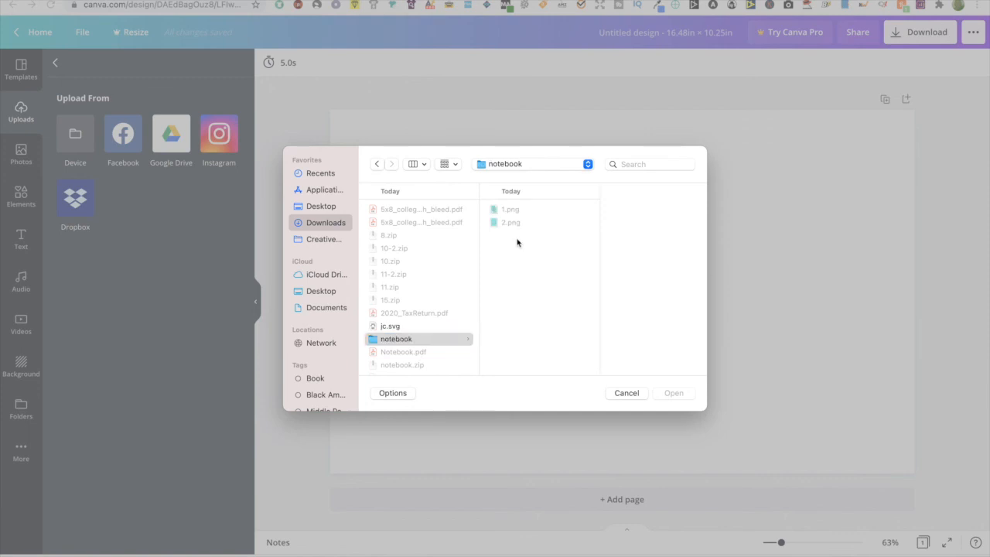
pyautogui.moveTo(518, 243); pyautogui.dragTo(496, 209)
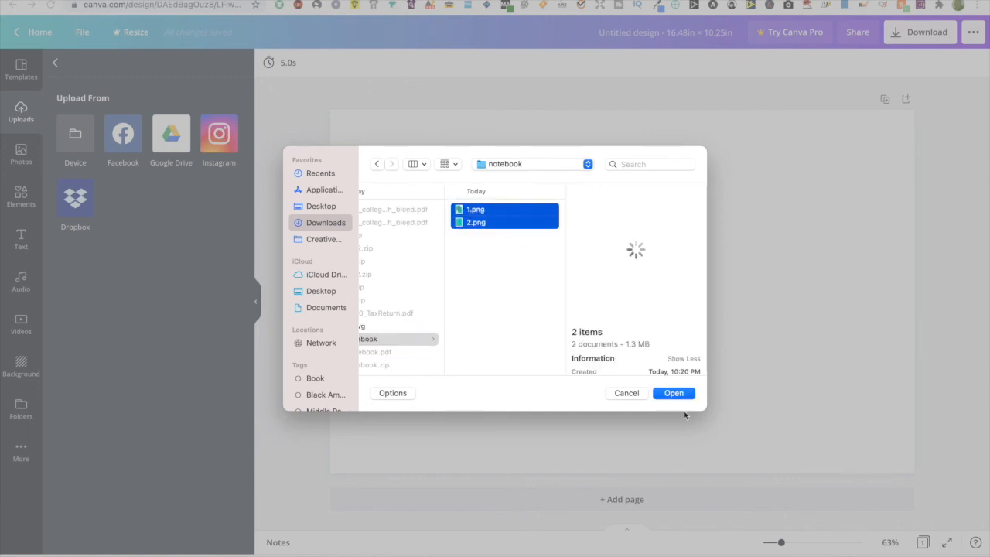
pyautogui.click(674, 393)
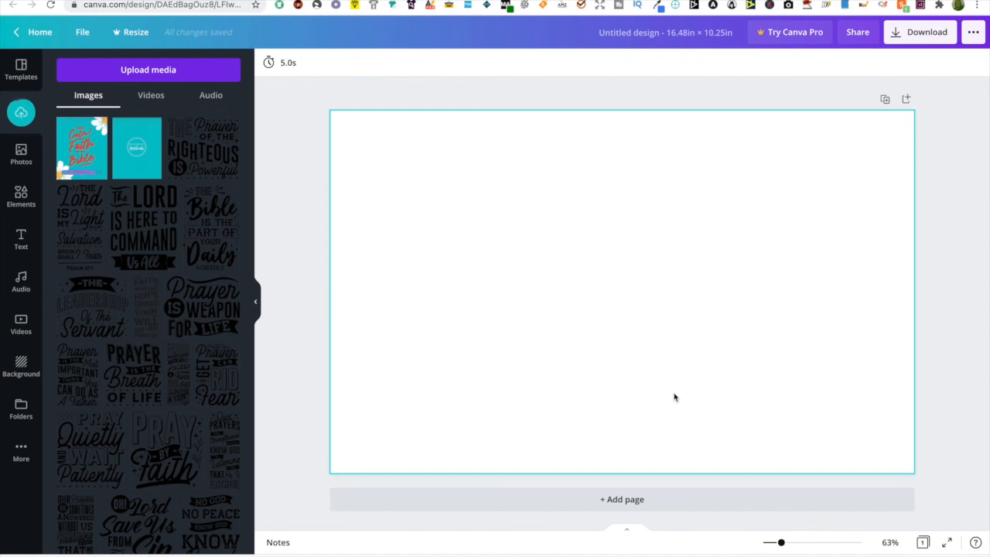
# Place the uploaded "Keep Calm" front cover on the page and enlarge it from the top-right corner to fill the right half.
pyautogui.click(86, 146)
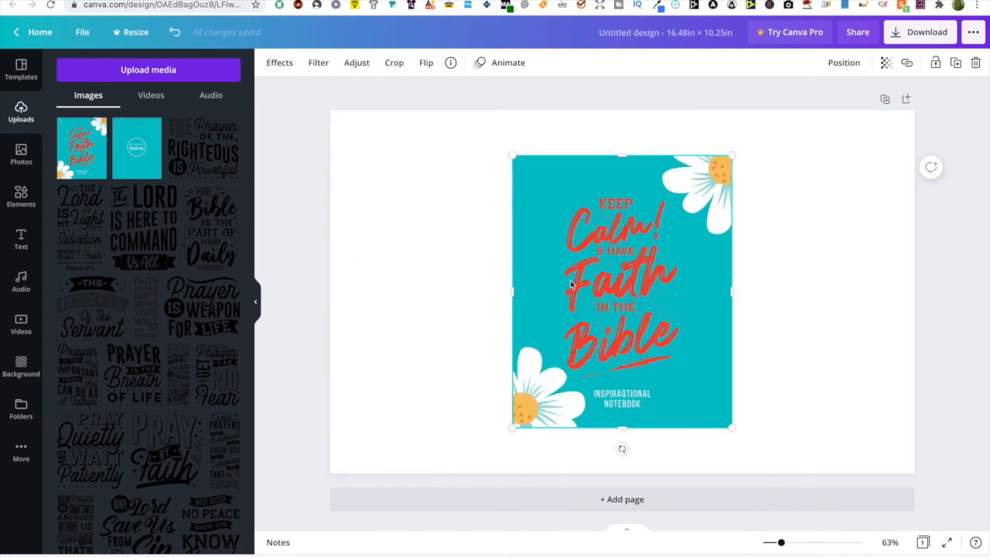
pyautogui.moveTo(573, 285); pyautogui.dragTo(751, 235)
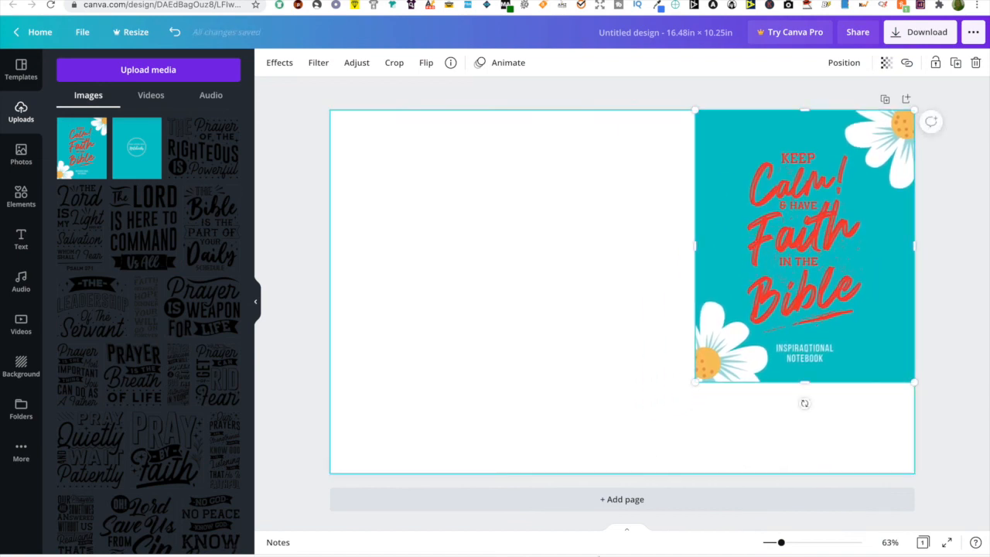
pyautogui.moveTo(696, 381); pyautogui.dragTo(615, 463)
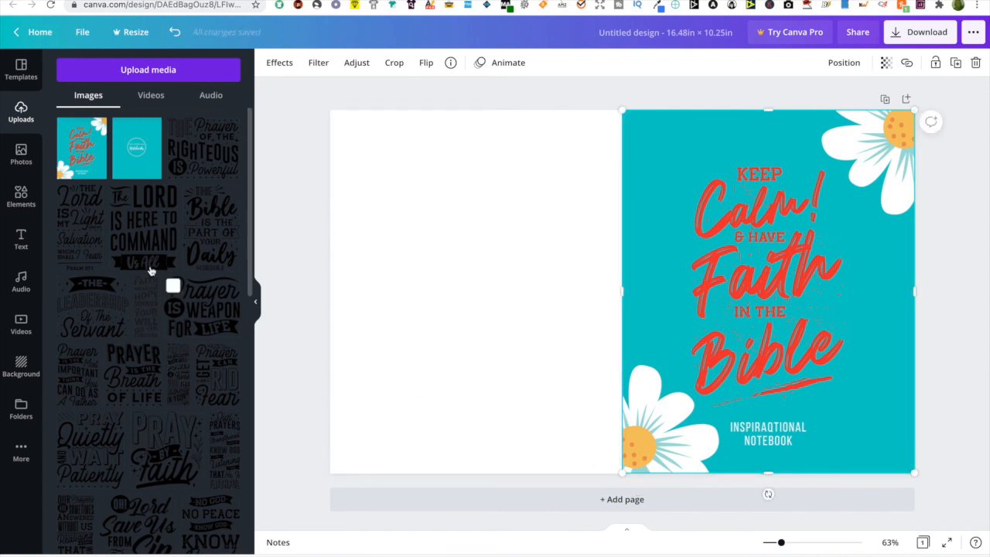
# Place the uploaded "GOD LOVES YOU Notebooks" back cover on the page and enlarge it from the top-left corner to fill the left half.
pyautogui.click(136, 147)
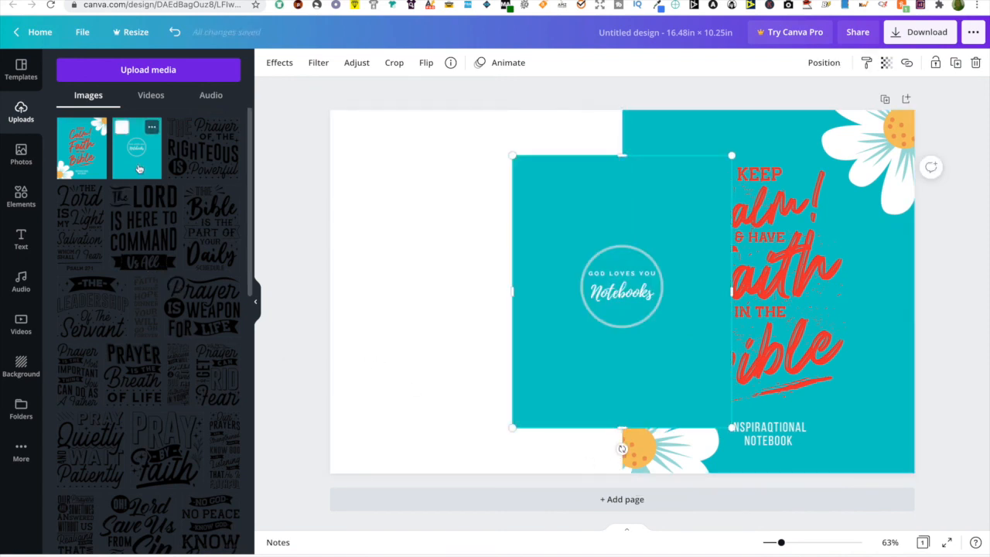
pyautogui.moveTo(614, 209); pyautogui.dragTo(433, 162)
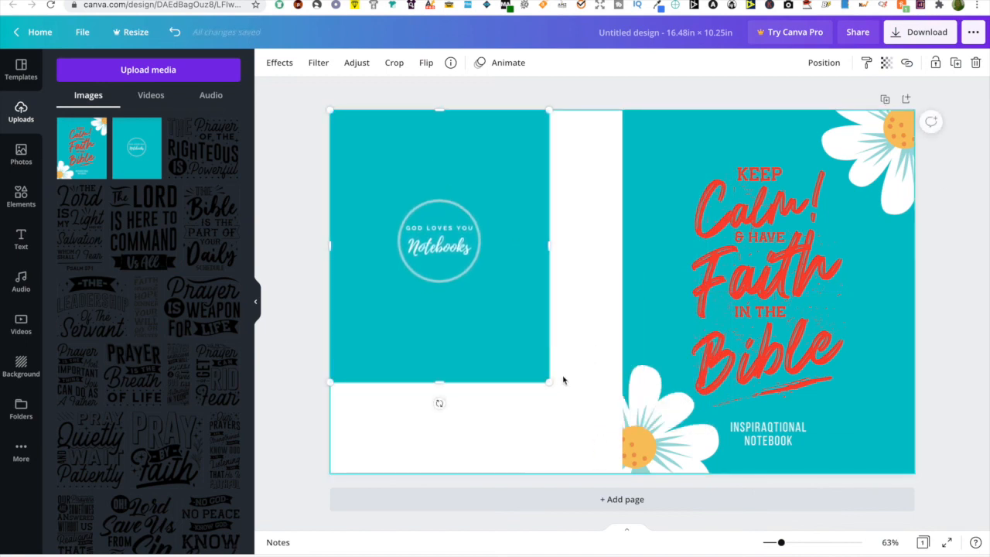
pyautogui.moveTo(552, 384); pyautogui.dragTo(643, 465)
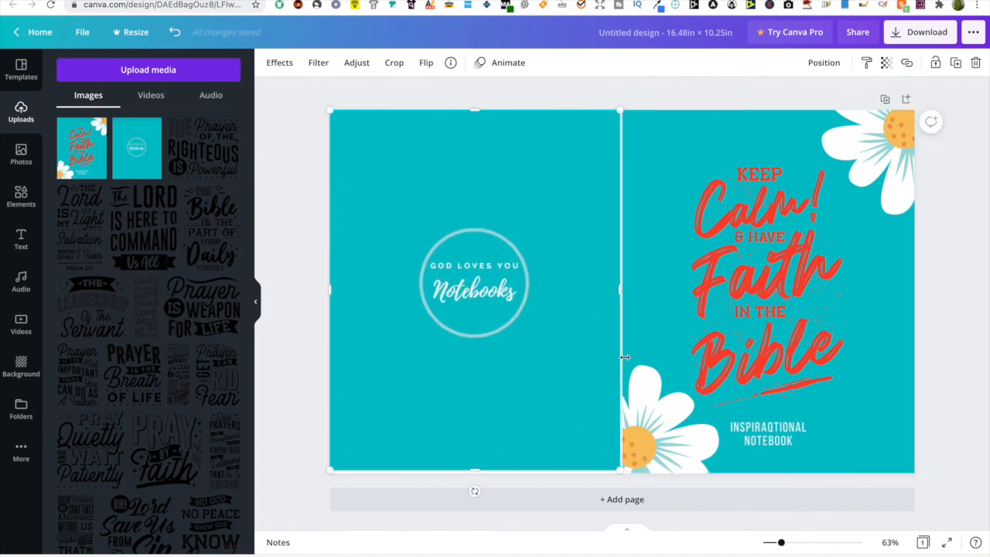
pyautogui.moveTo(622, 474); pyautogui.dragTo(626, 477)
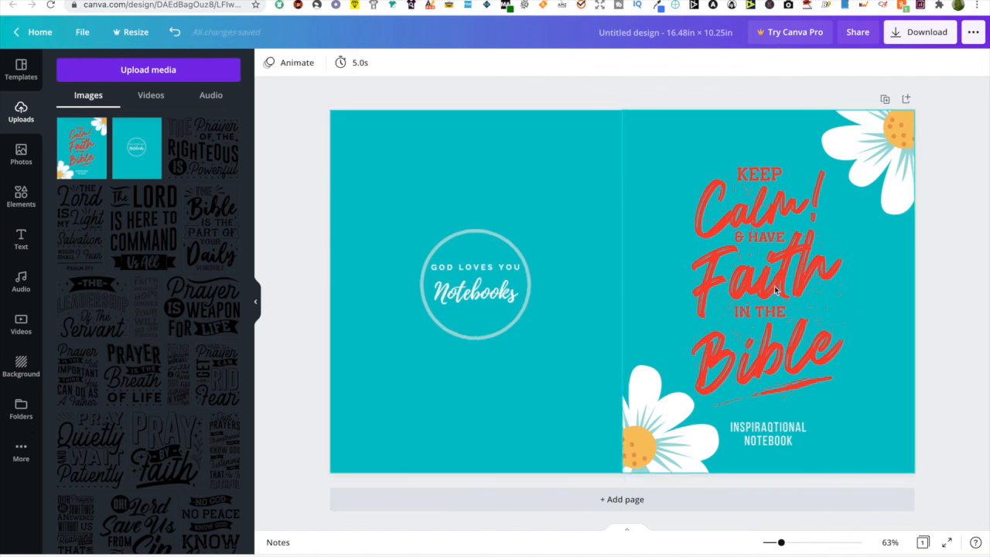
# Download the full notebook cover as a PDF Print file and dismiss the download confirmation.
pyautogui.click(899, 32)
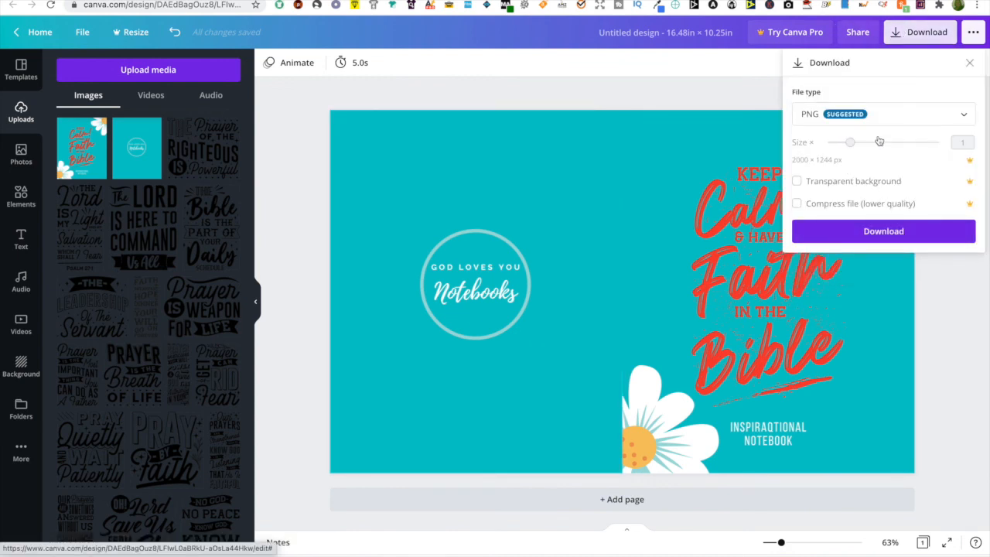
pyautogui.click(916, 118)
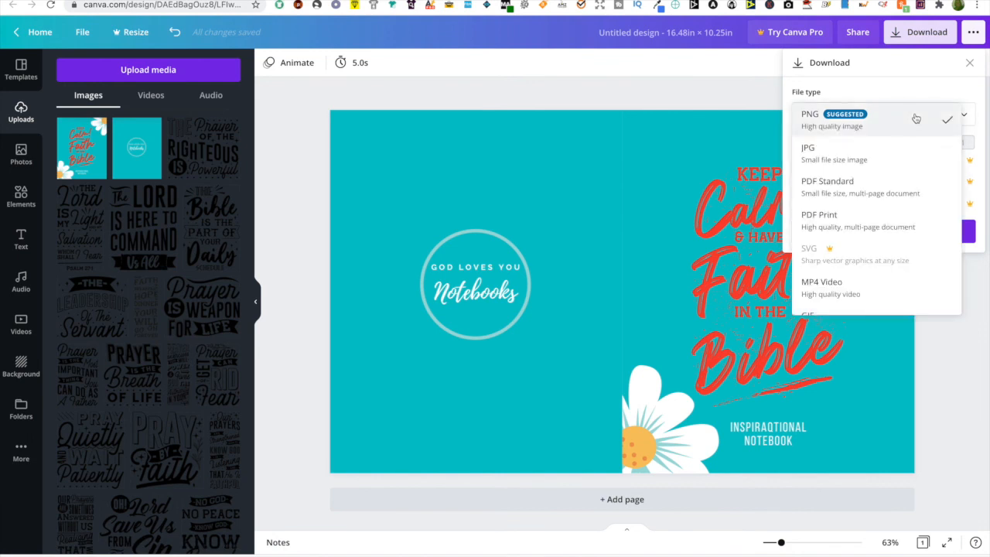
pyautogui.click(867, 228)
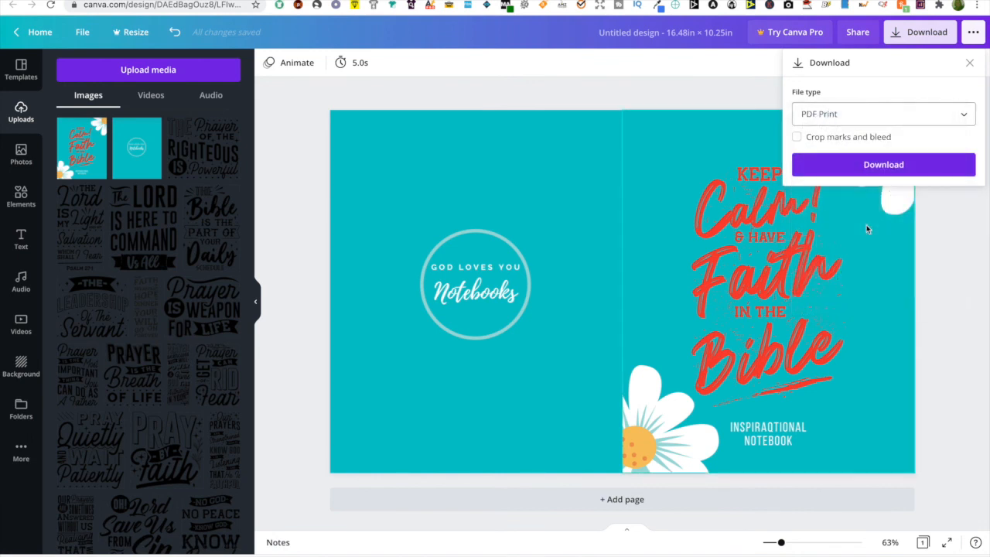
pyautogui.click(864, 167)
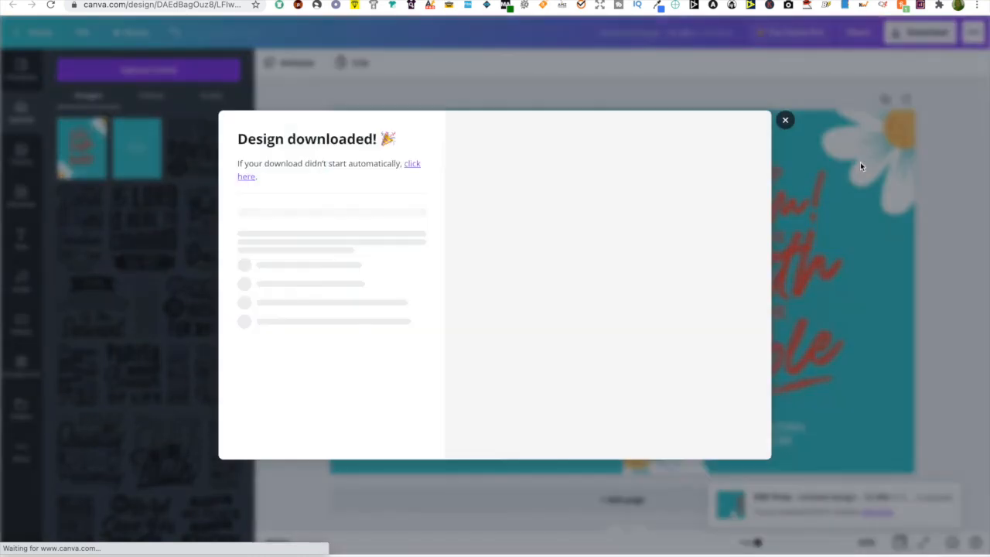
pyautogui.click(786, 120)
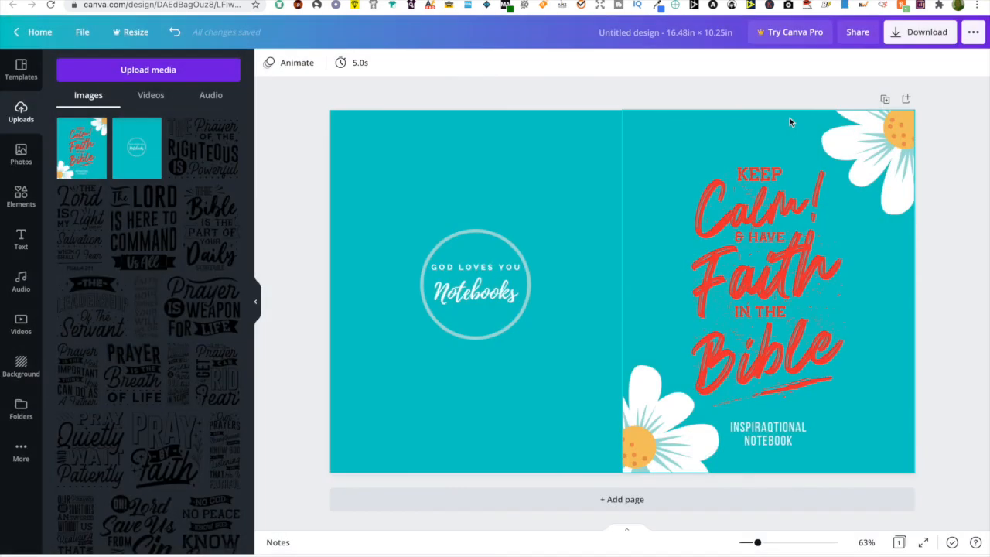
pyautogui.click(665, 226)
pyautogui.click(525, 418)
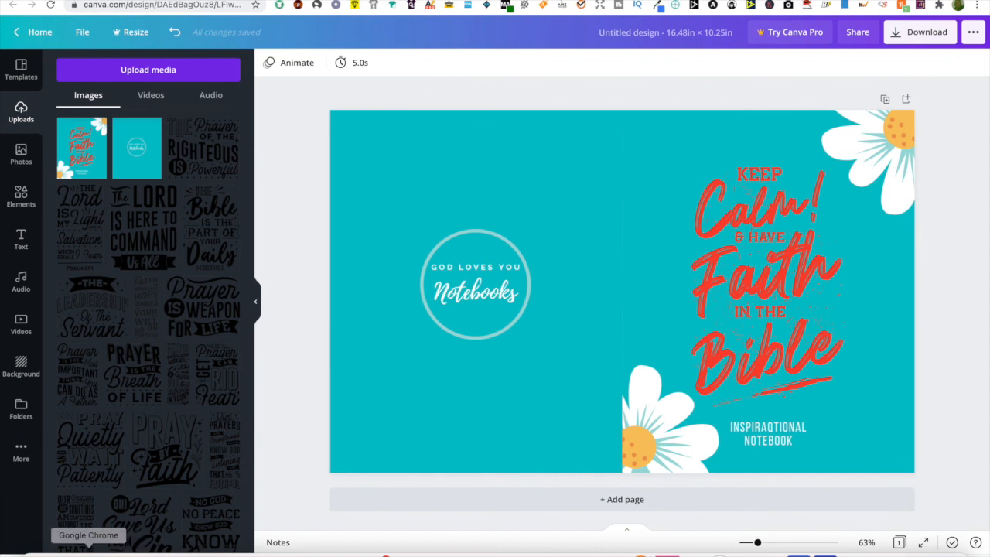
# Switch to Finder and open Untitled design (1).pdf from Downloads to check the exported cover.
pyautogui.click(32, 554)
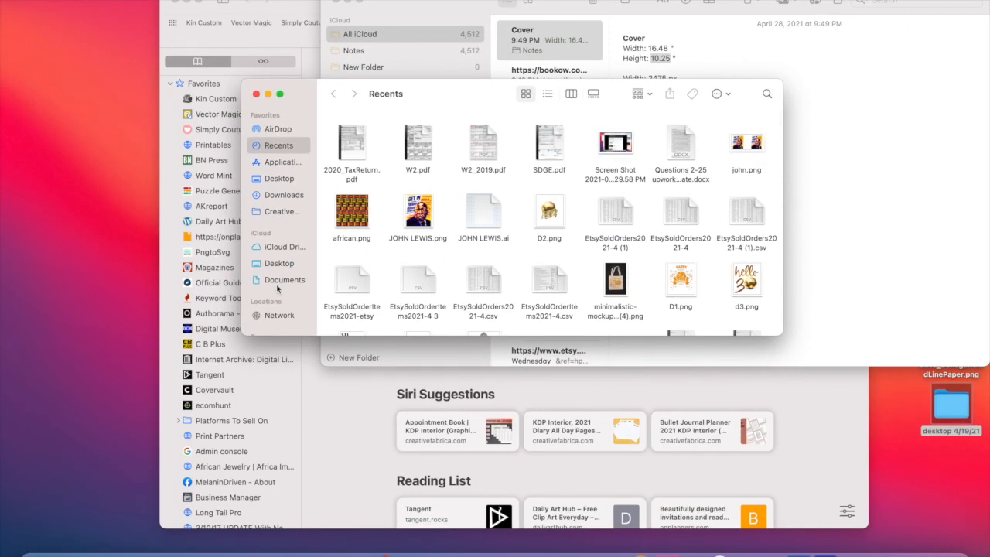
pyautogui.click(285, 196)
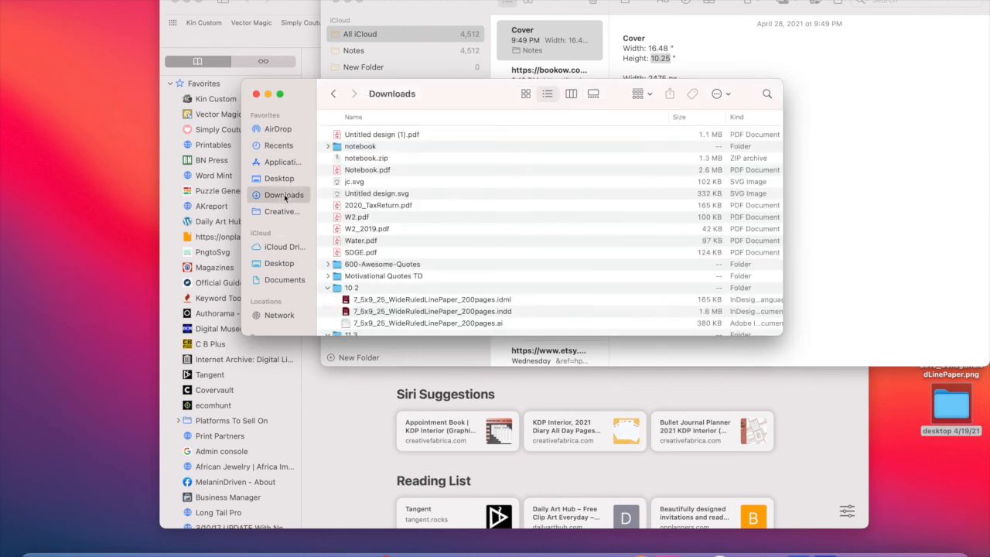
pyautogui.doubleClick(404, 135)
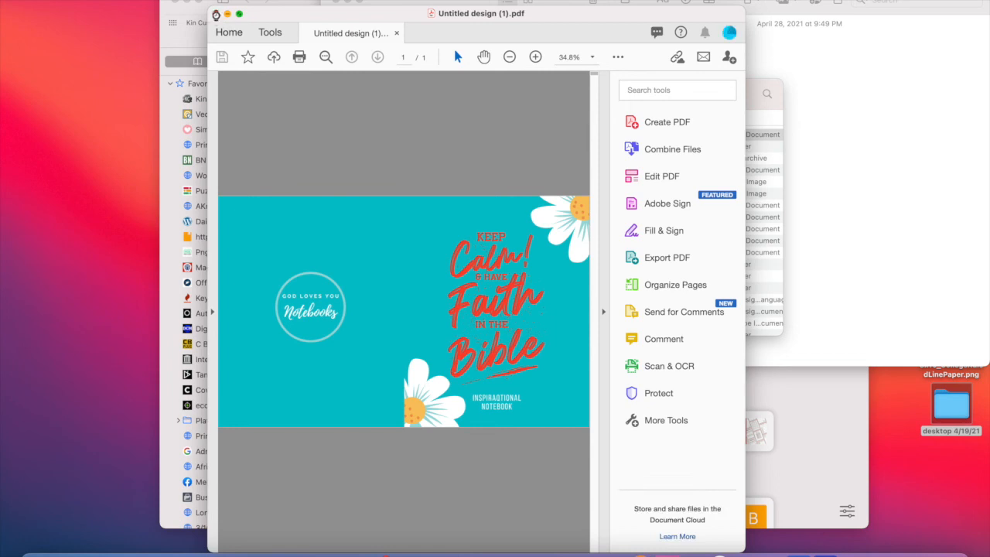
# Close the cover PDF along with the open Finder, Notes and Safari windows to clear the desktop.
pyautogui.click(216, 15)
pyautogui.click(256, 94)
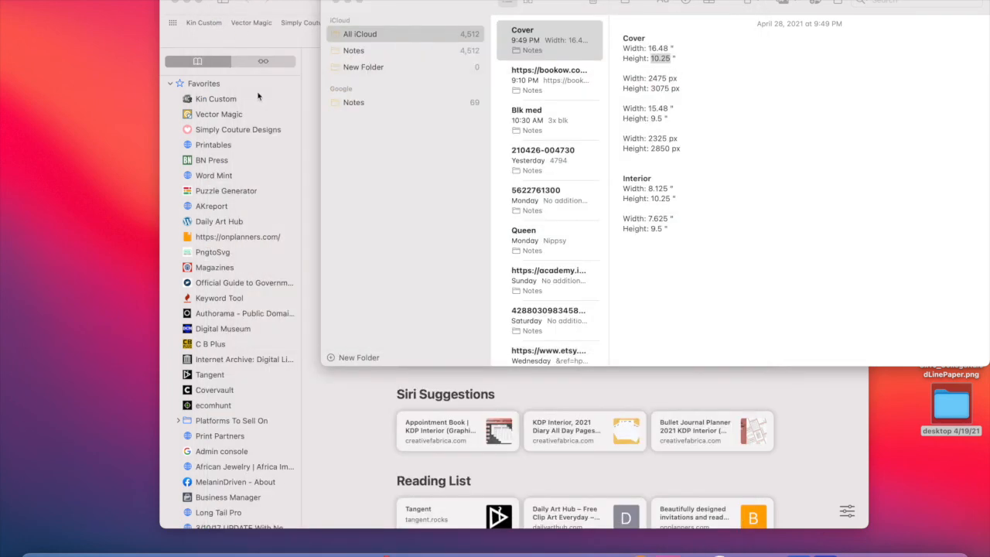
pyautogui.click(335, 4)
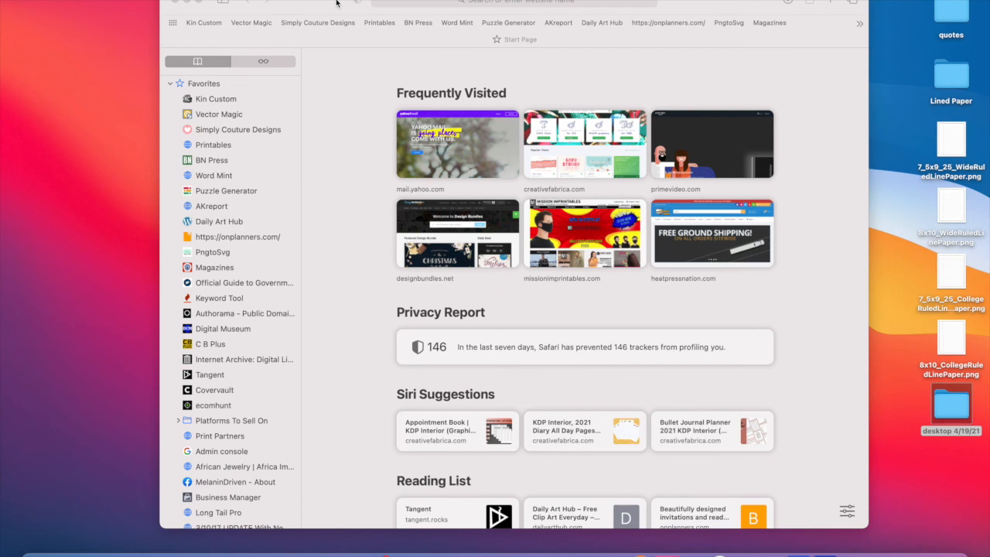
pyautogui.click(177, 4)
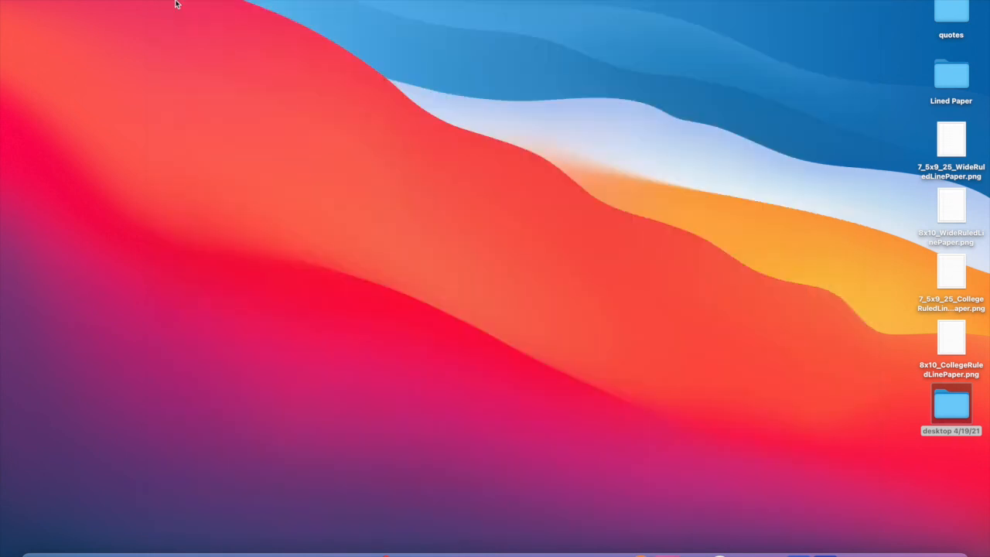